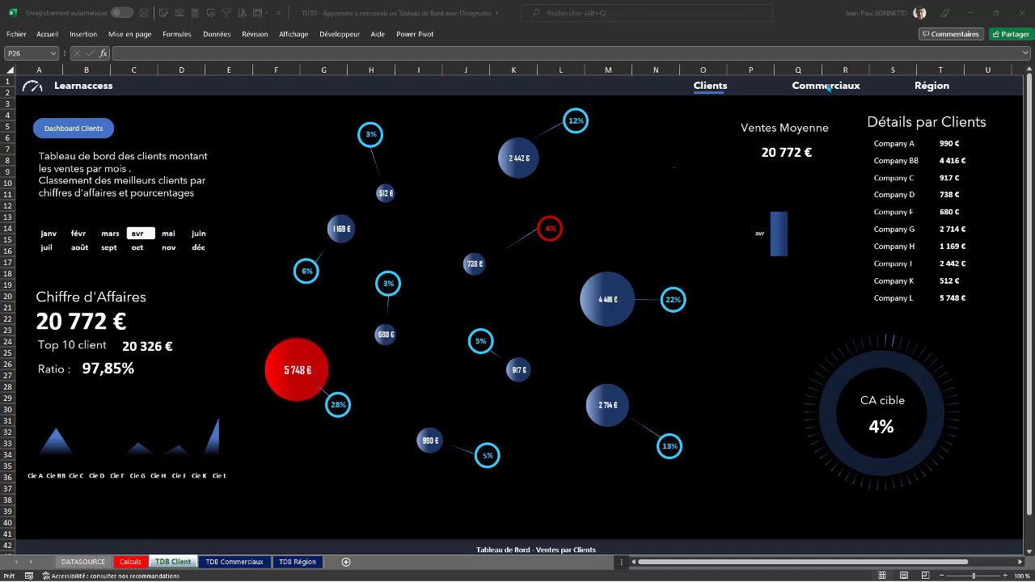
Open the Commerciaux dashboard and filter it by several salespeople in turn.
click(827, 89)
click(827, 87)
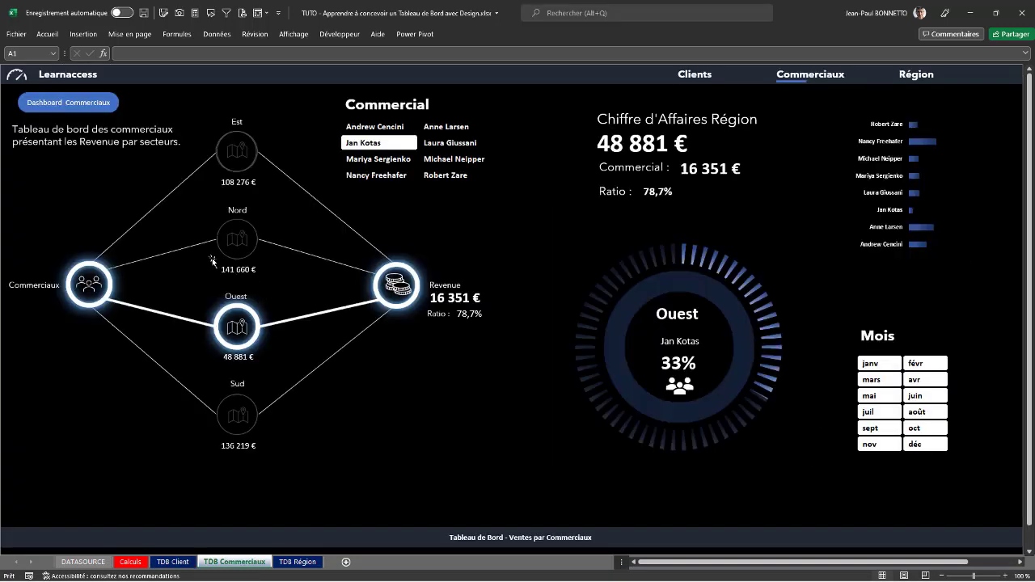
click(455, 159)
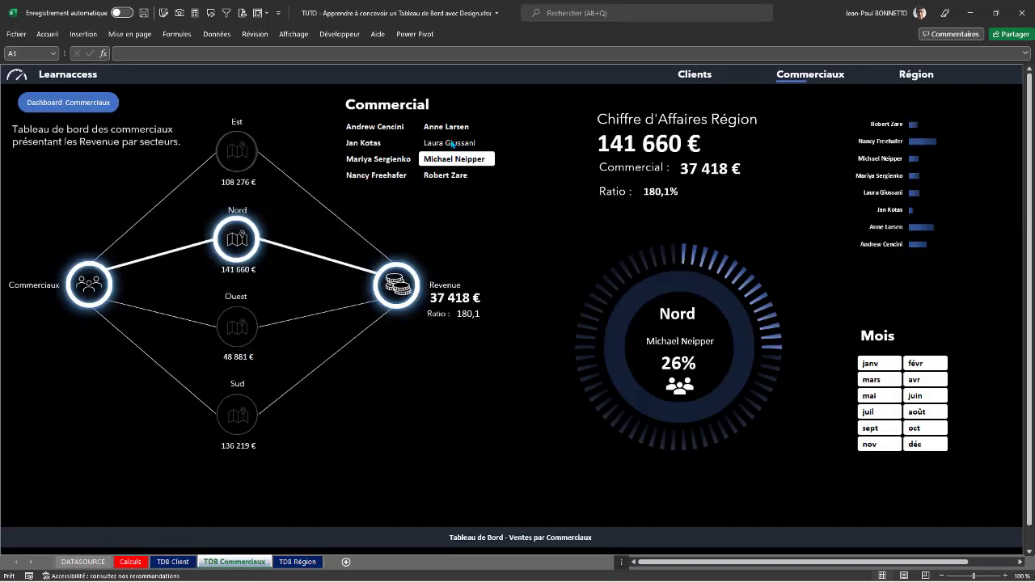
click(450, 142)
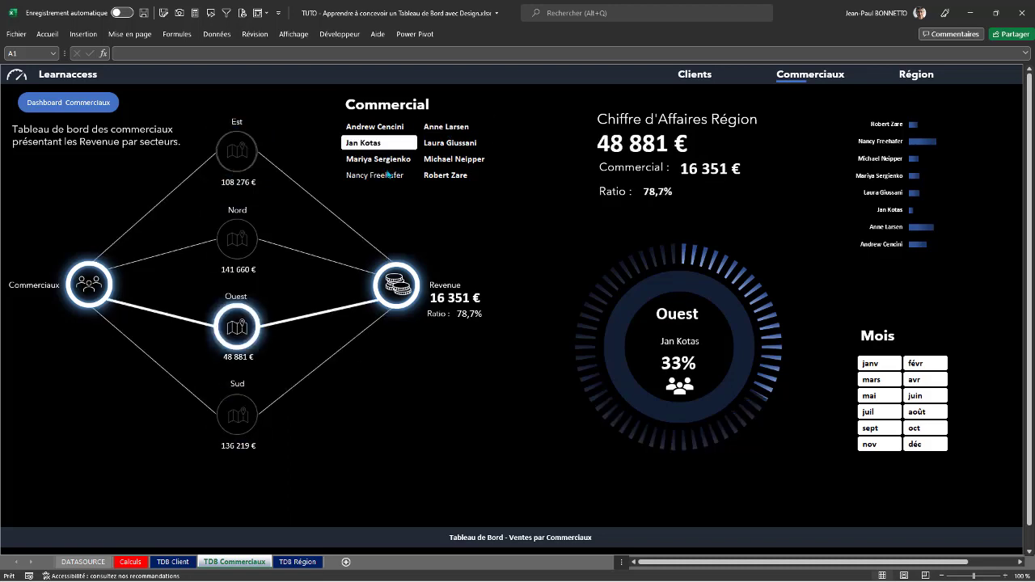
click(376, 144)
Examine the TDB Région dashboard with its month filter, and revisit the gauge on TDB Commerciaux.
click(298, 563)
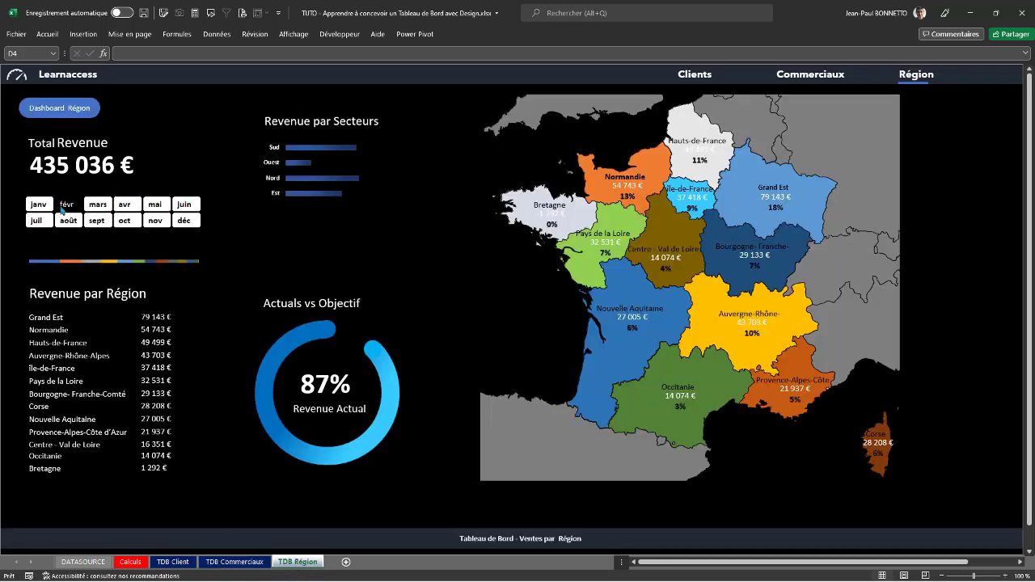
drag(38, 207, 198, 205)
drag(37, 208, 236, 215)
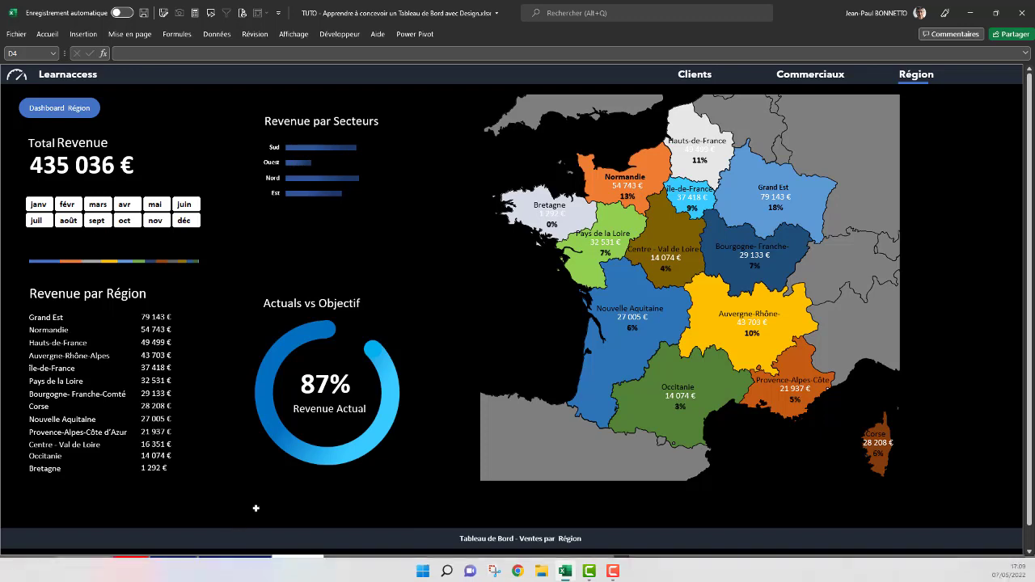
click(234, 562)
click(689, 257)
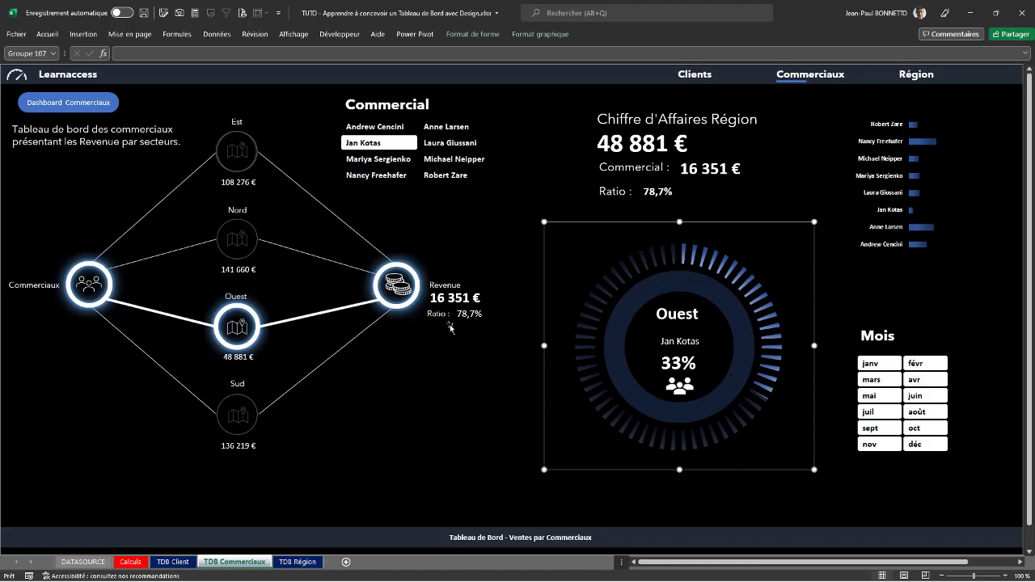
Examine the TDB Client dashboard by filtering it in turn by mars, sept, nov, mai, mars, août and oct.
click(172, 561)
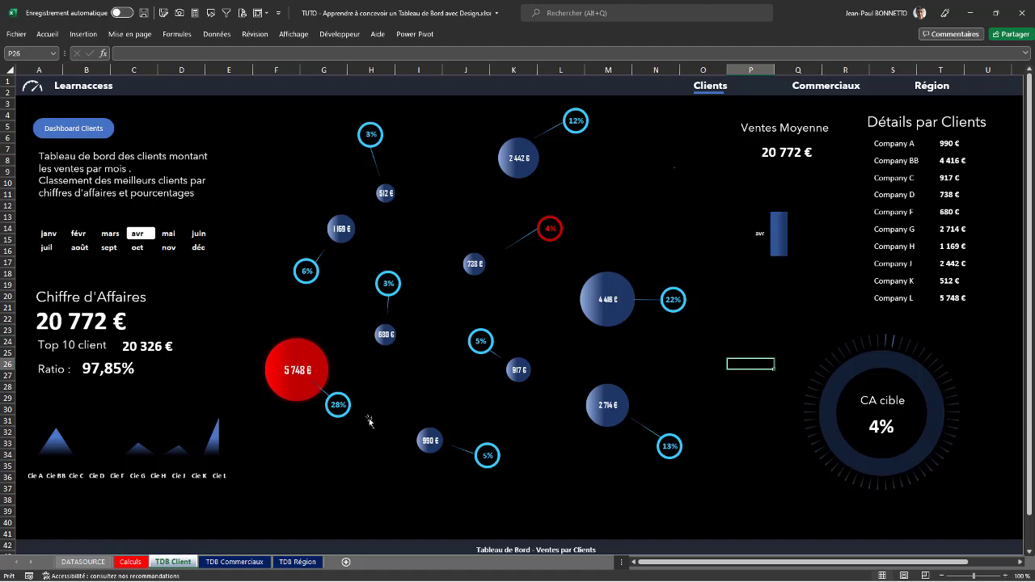
click(111, 233)
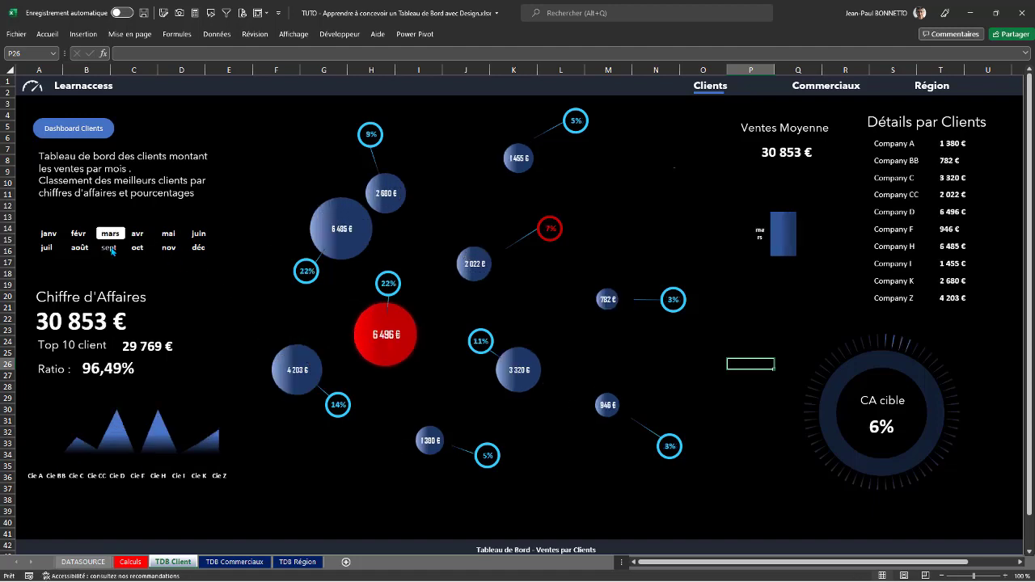
click(109, 249)
click(168, 247)
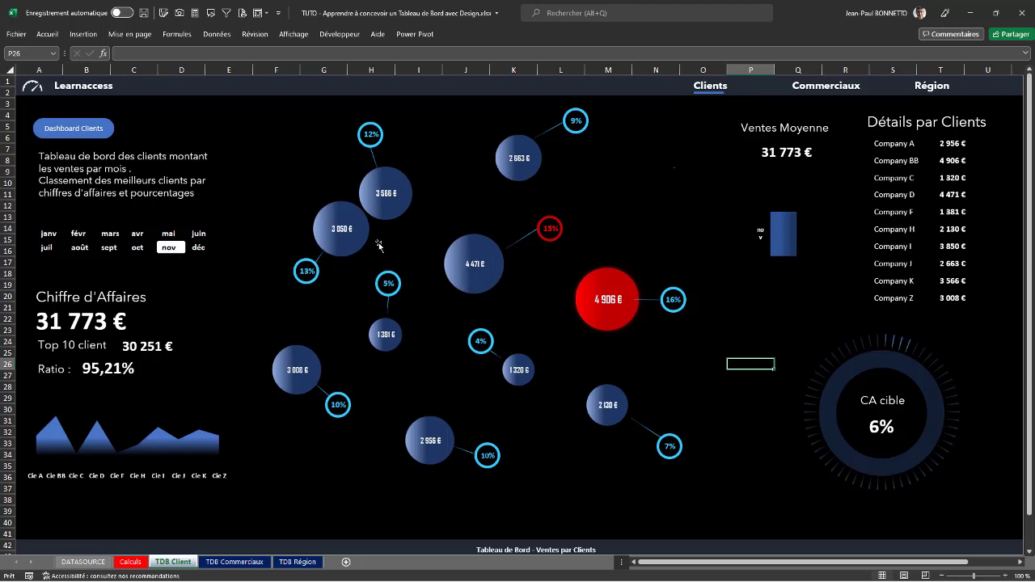
click(168, 236)
click(100, 239)
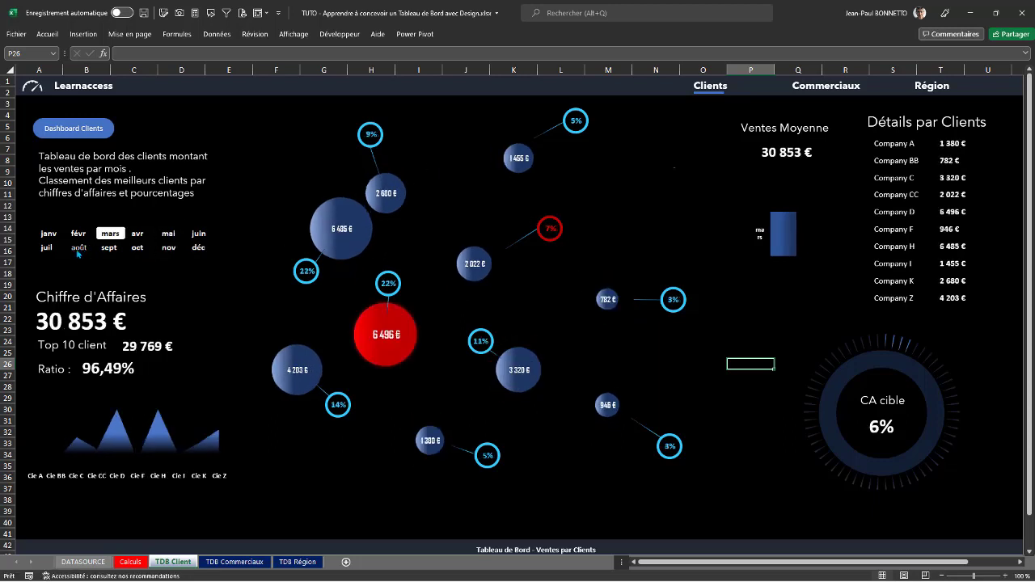
click(82, 248)
click(138, 248)
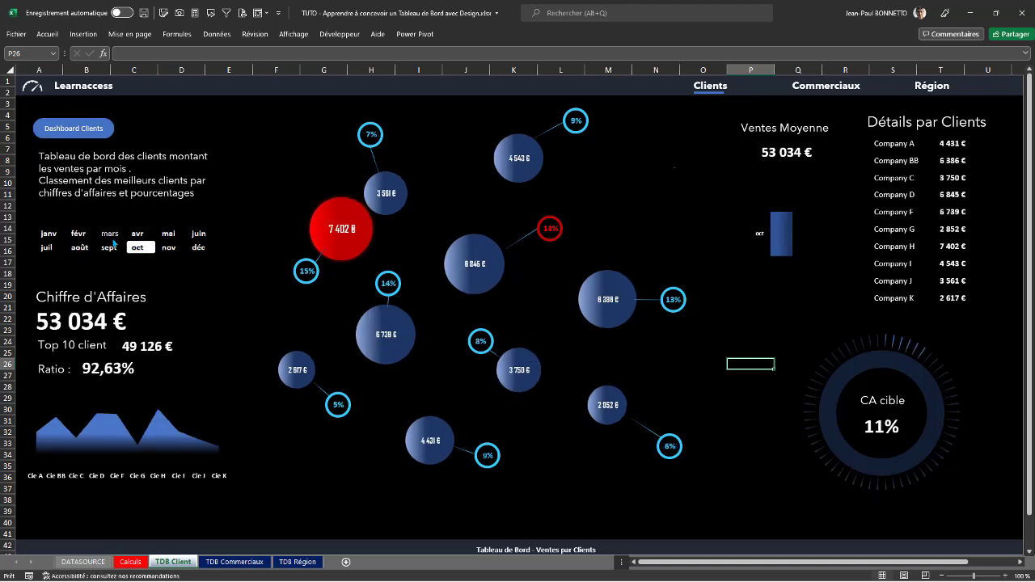
Compare the client dashboard for avr, févr, août, juil, oct and nov, and finish on the avr filter.
click(138, 233)
click(80, 234)
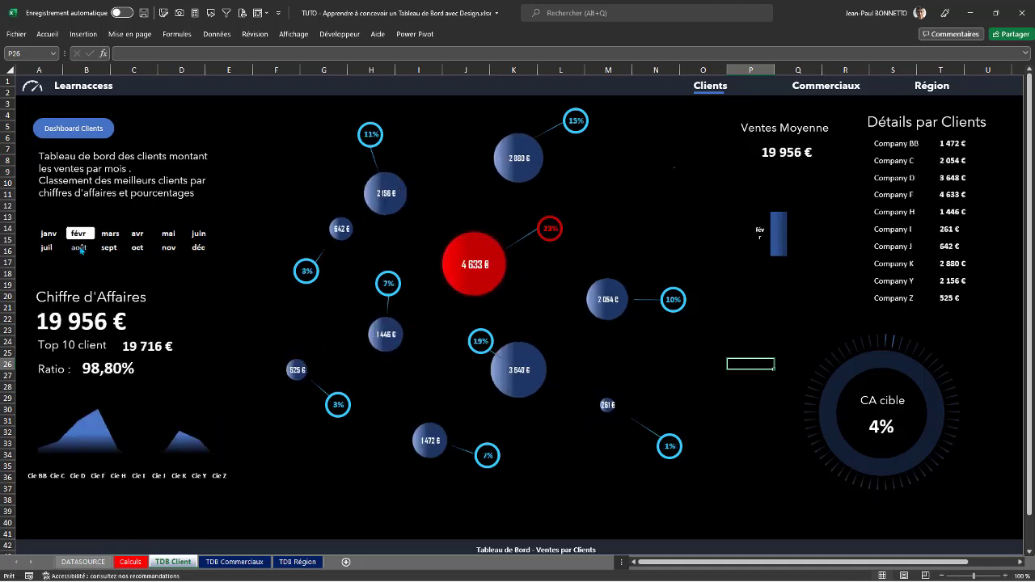
click(79, 248)
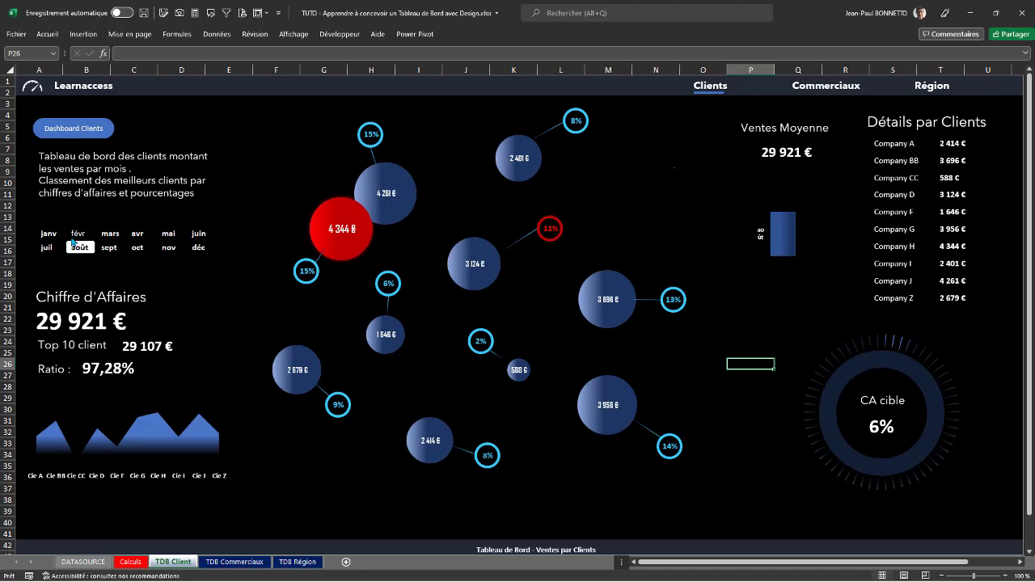
click(46, 247)
click(137, 247)
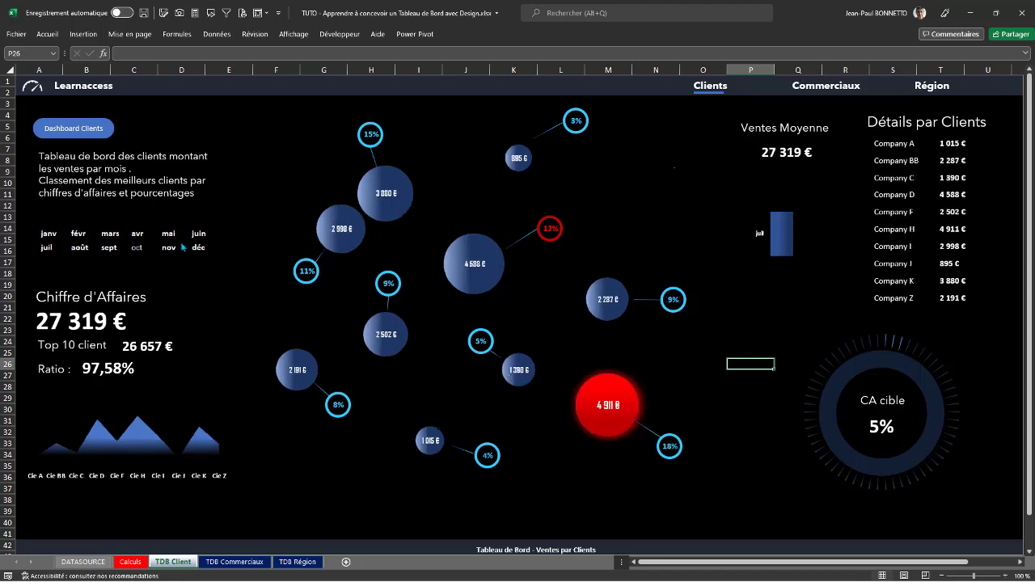
click(168, 248)
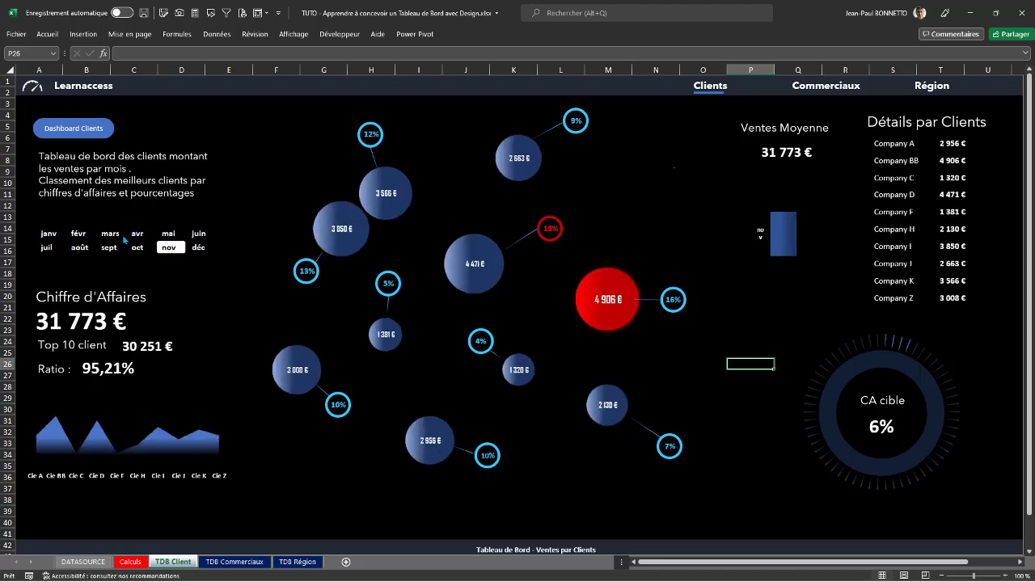
click(153, 236)
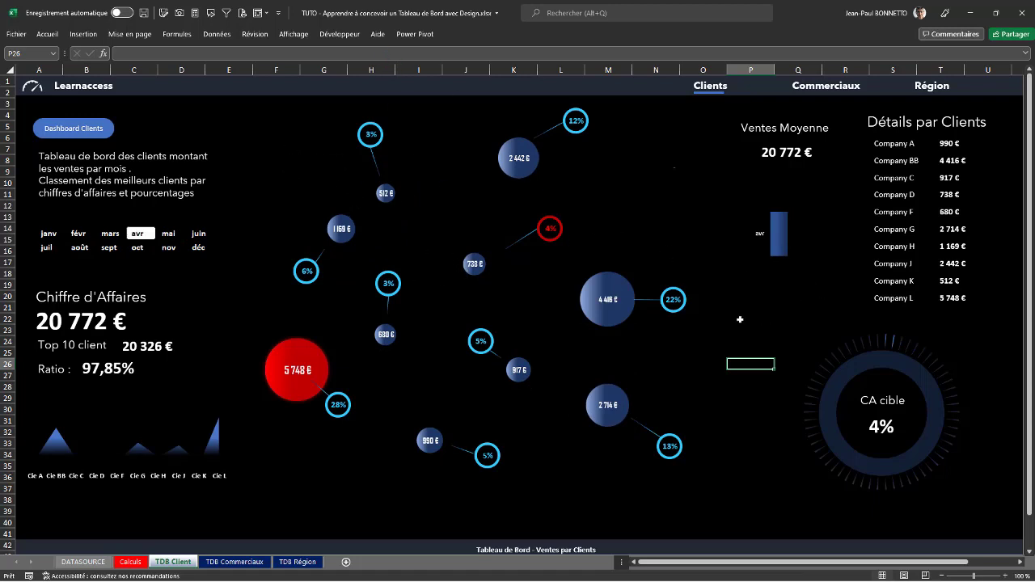
click(739, 320)
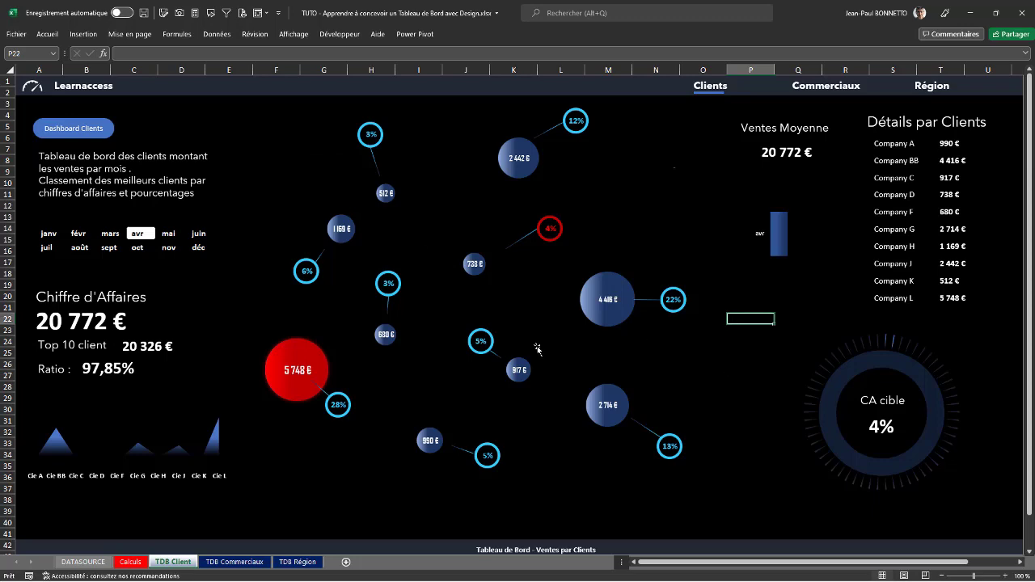
Look at the DATASOURCE table, the revenue bubble chart series on TDB Client and the Calculs sheet.
click(83, 562)
click(228, 134)
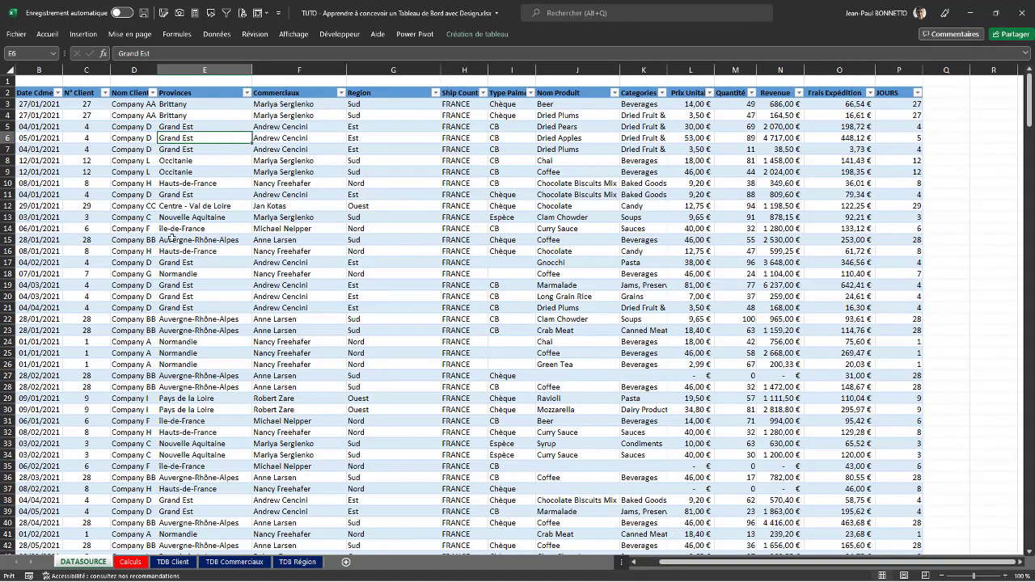
click(173, 561)
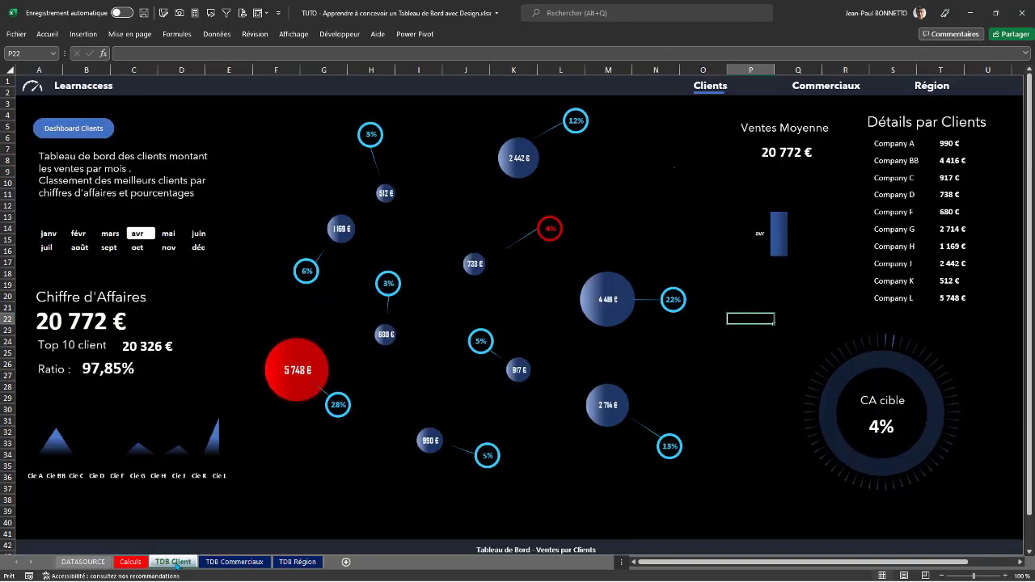
click(295, 376)
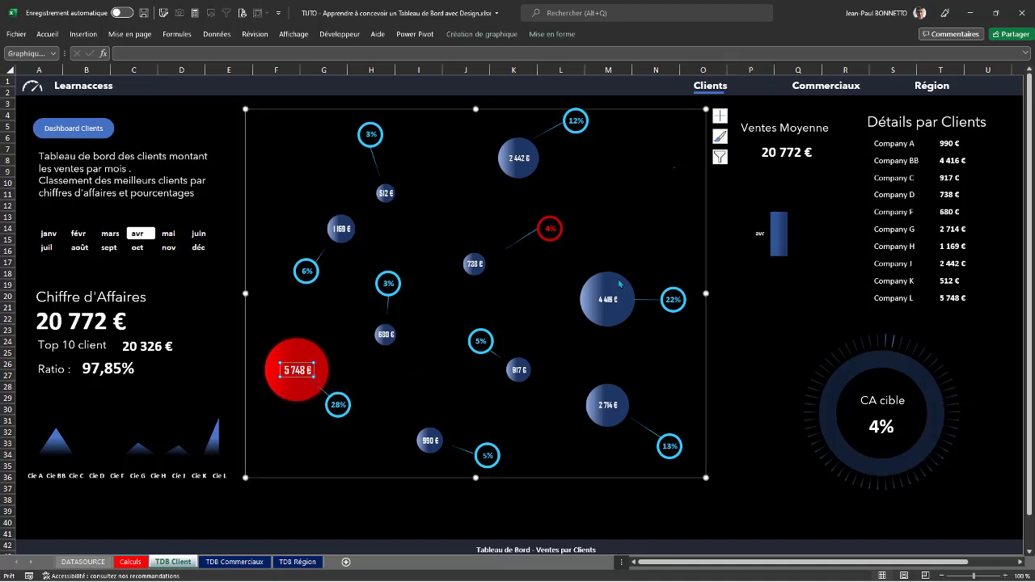
click(619, 283)
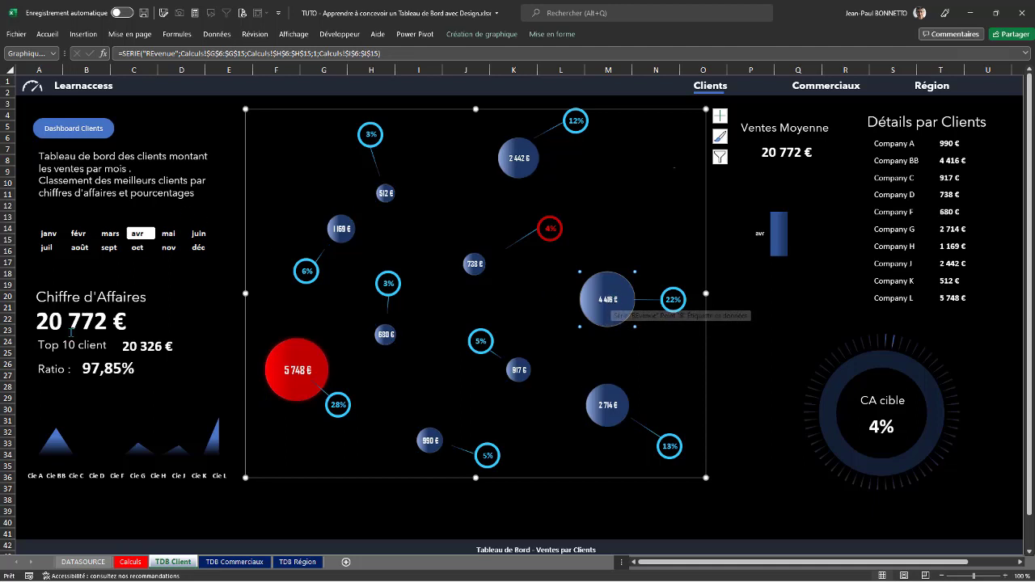
click(130, 561)
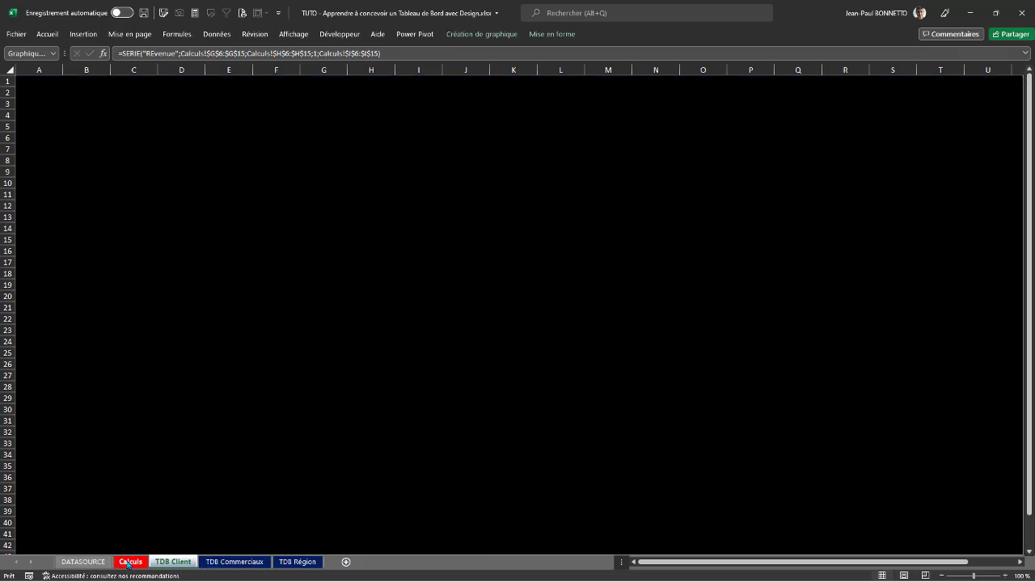
Create a pivot table from the TableauSource table on the DATASOURCE sheet, placed on a new worksheet.
click(84, 562)
click(178, 183)
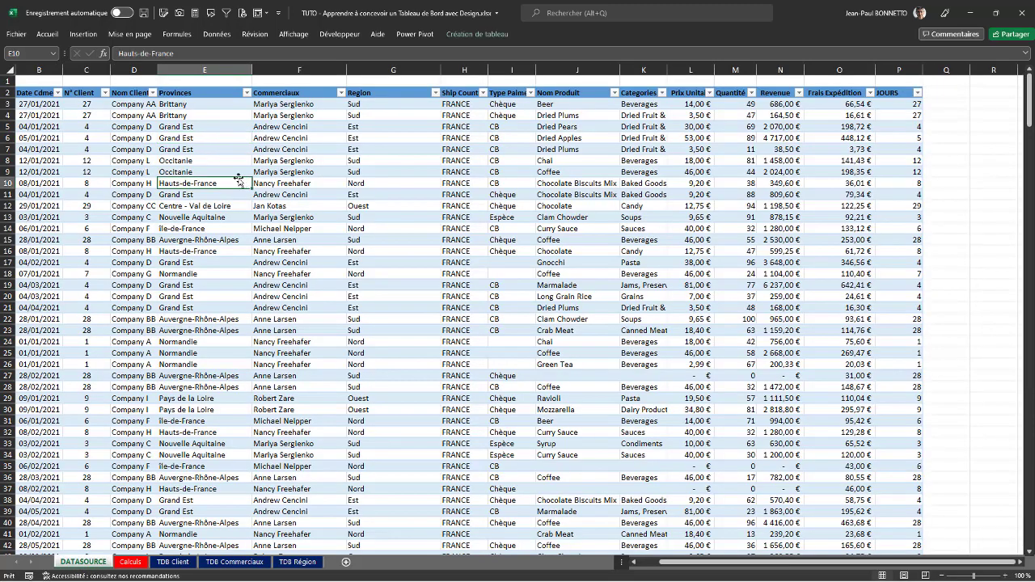
click(174, 146)
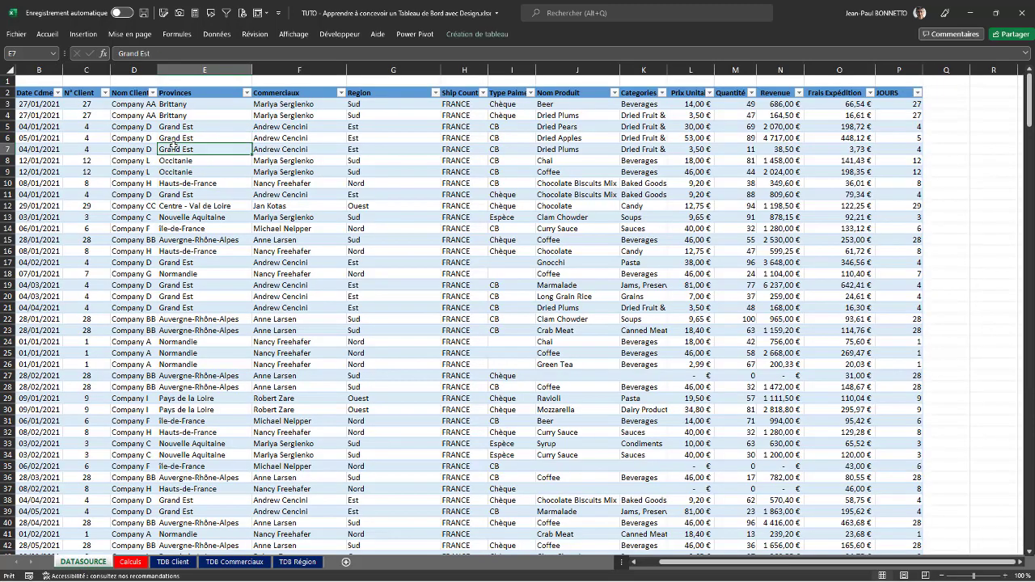
click(90, 34)
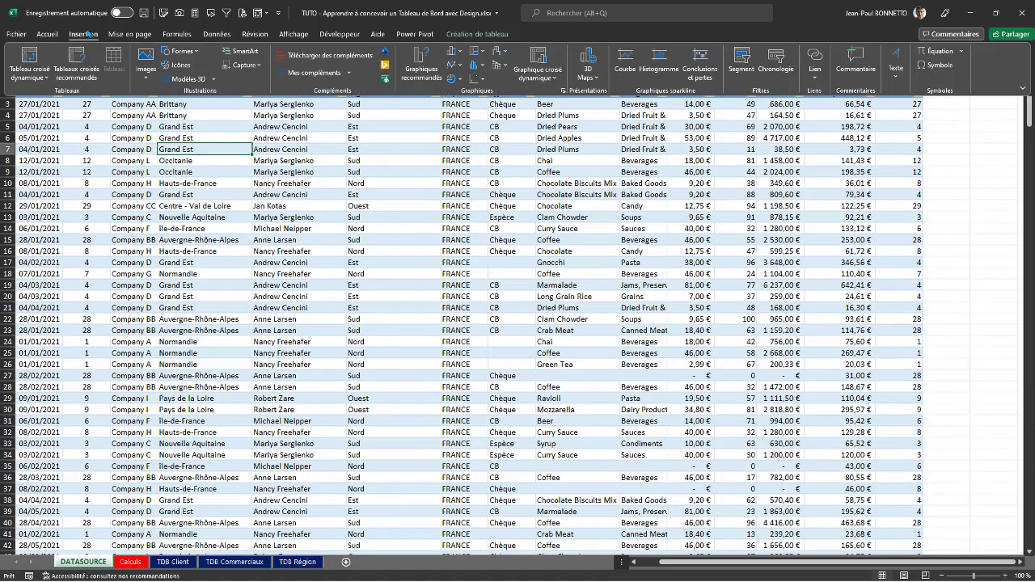
click(43, 61)
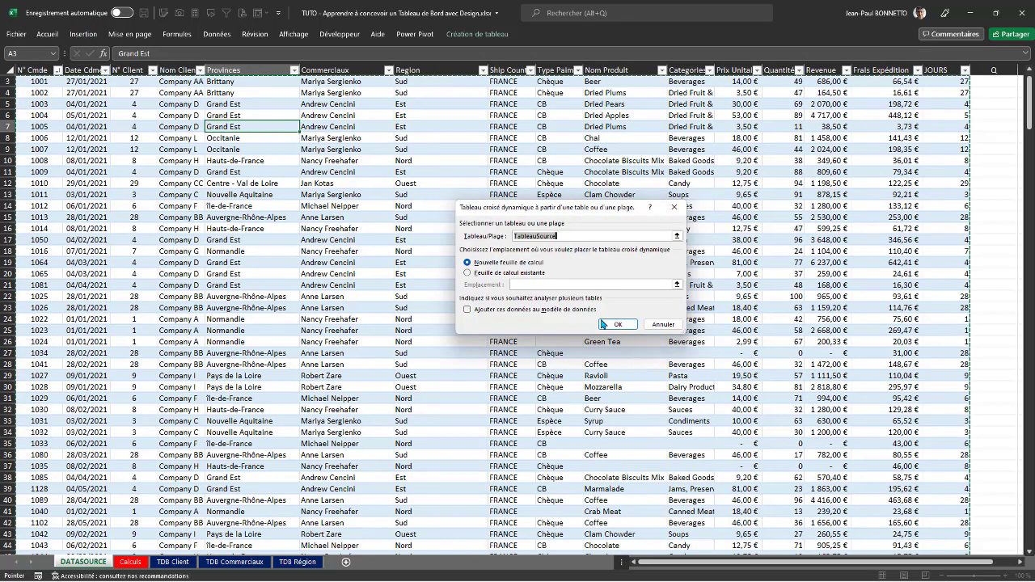
click(603, 324)
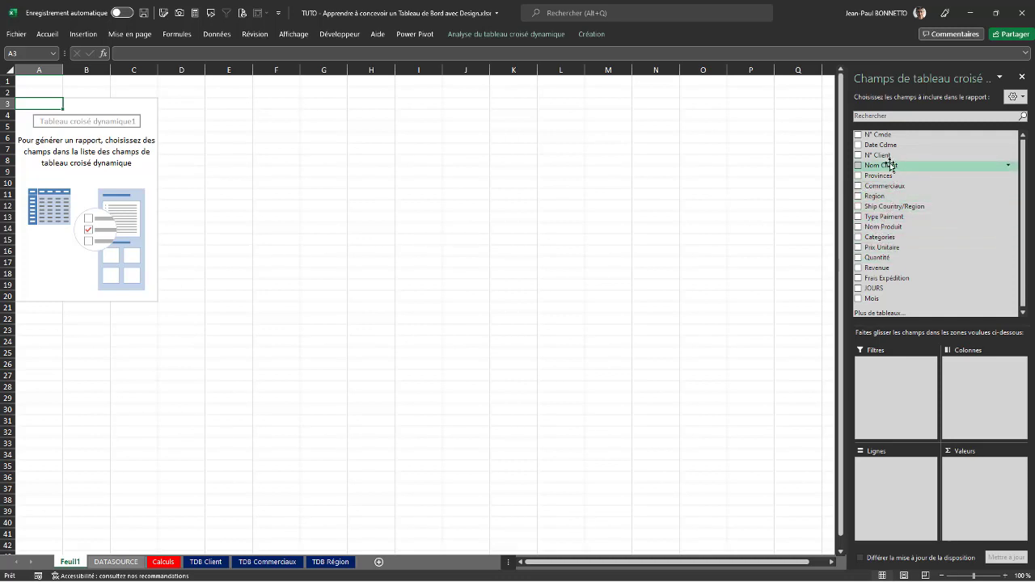
Add Nom Client to the pivot table rows and place the Revenue field in the values twice.
drag(890, 166, 889, 466)
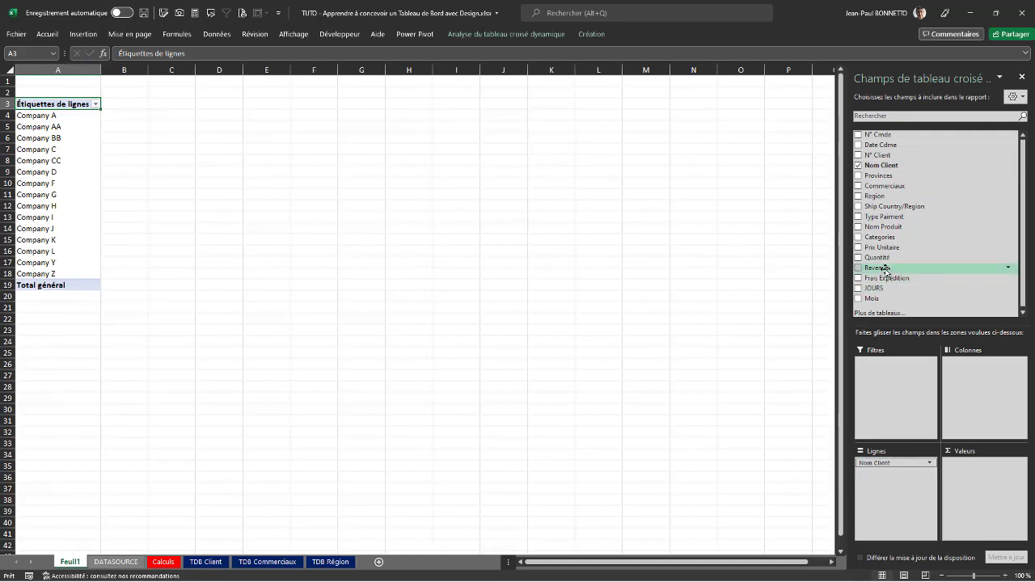
drag(885, 267, 980, 477)
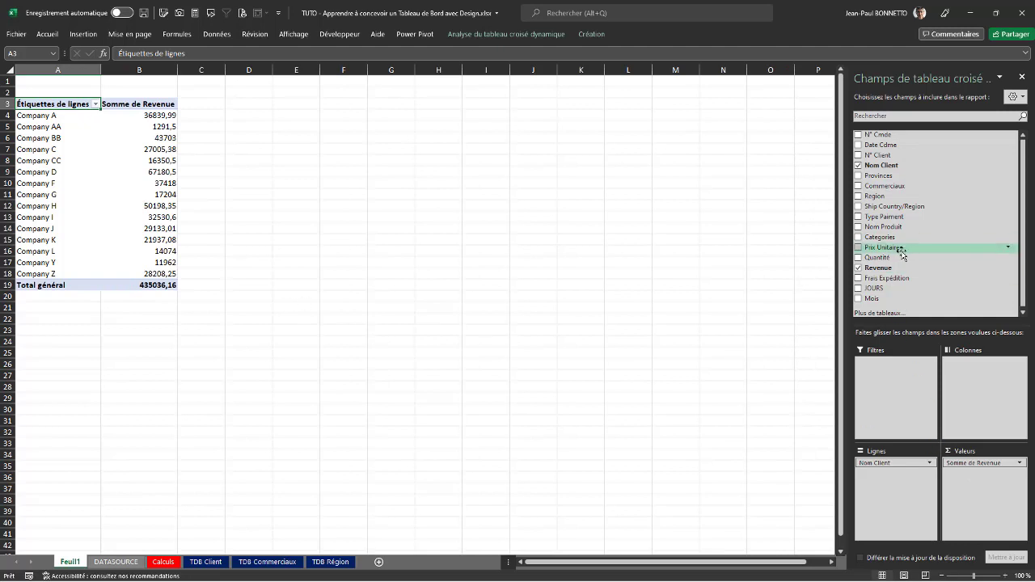
click(204, 562)
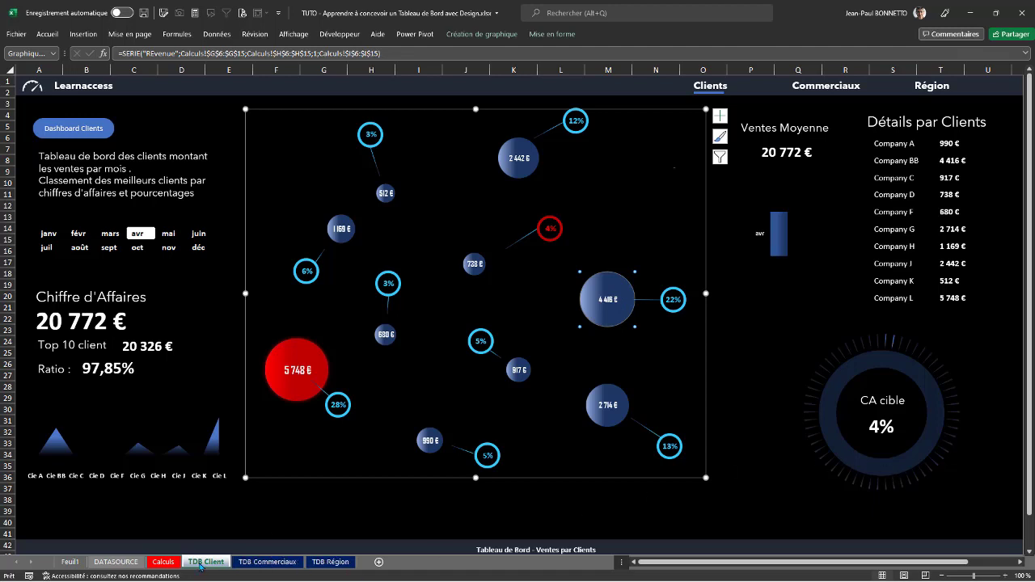
click(70, 561)
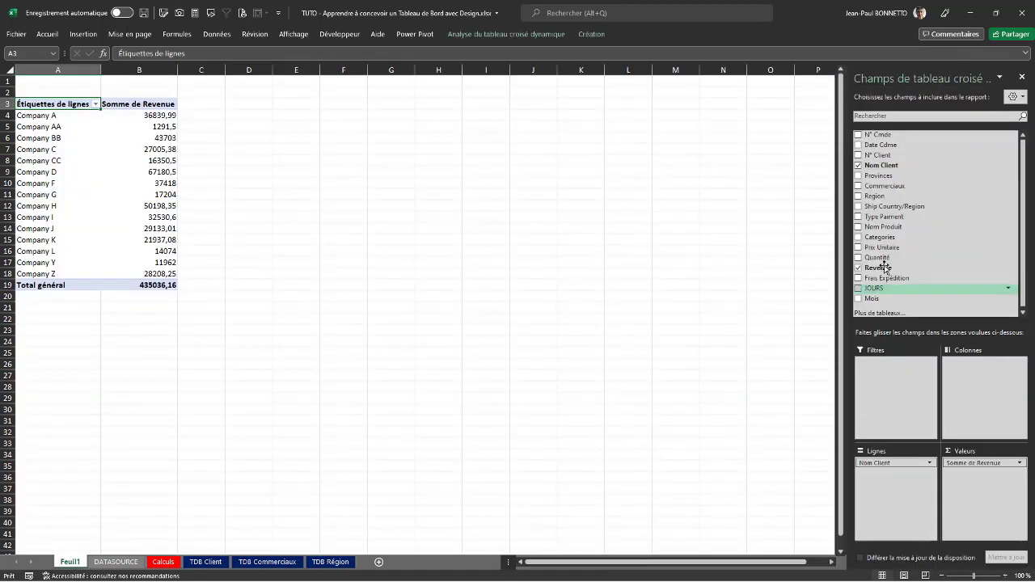
drag(877, 268, 981, 475)
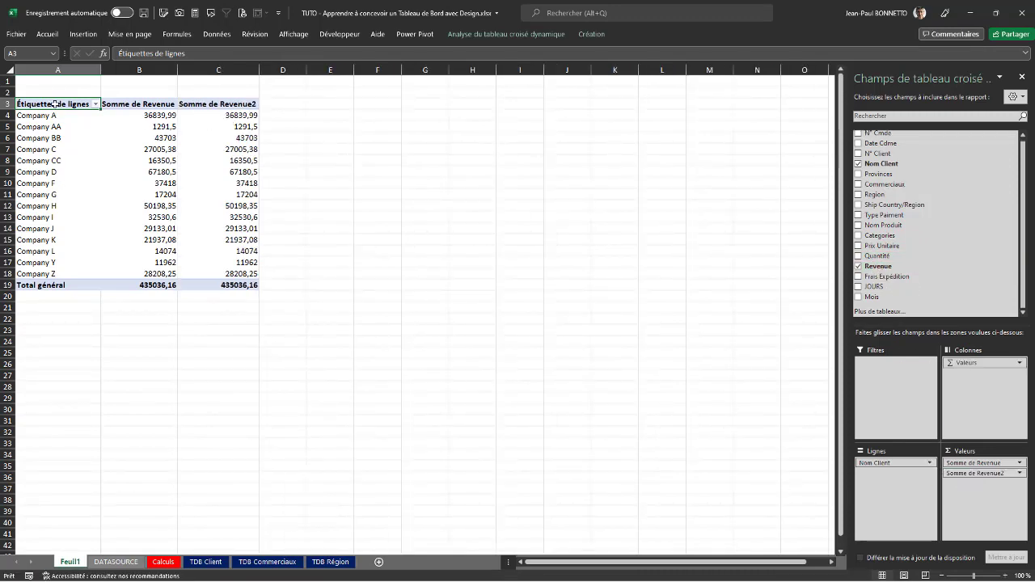
Rename the pivot table headers to Client, Revenue with a leading space, and % for the second revenue column.
text(Client)
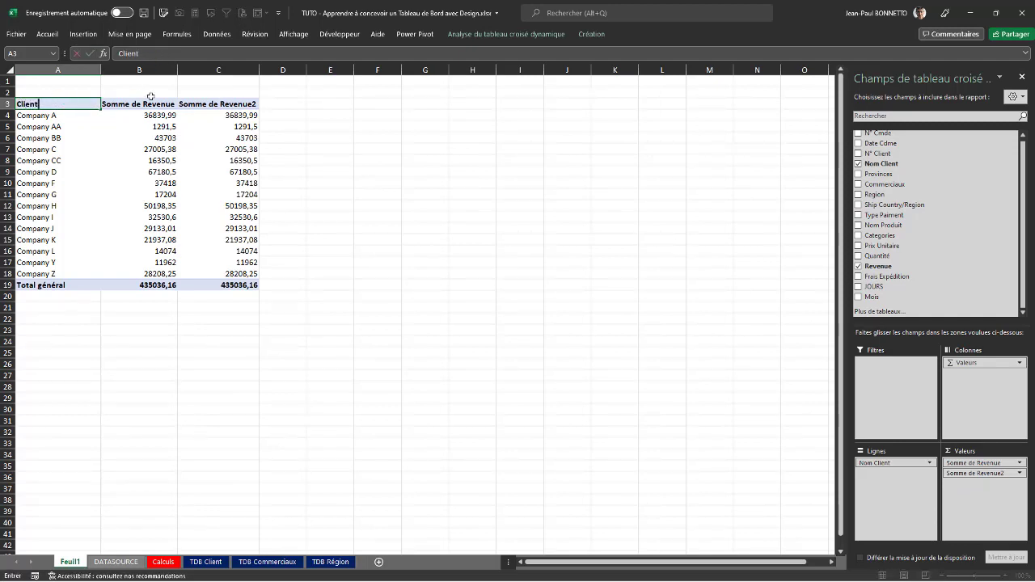
click(146, 104)
text(R)
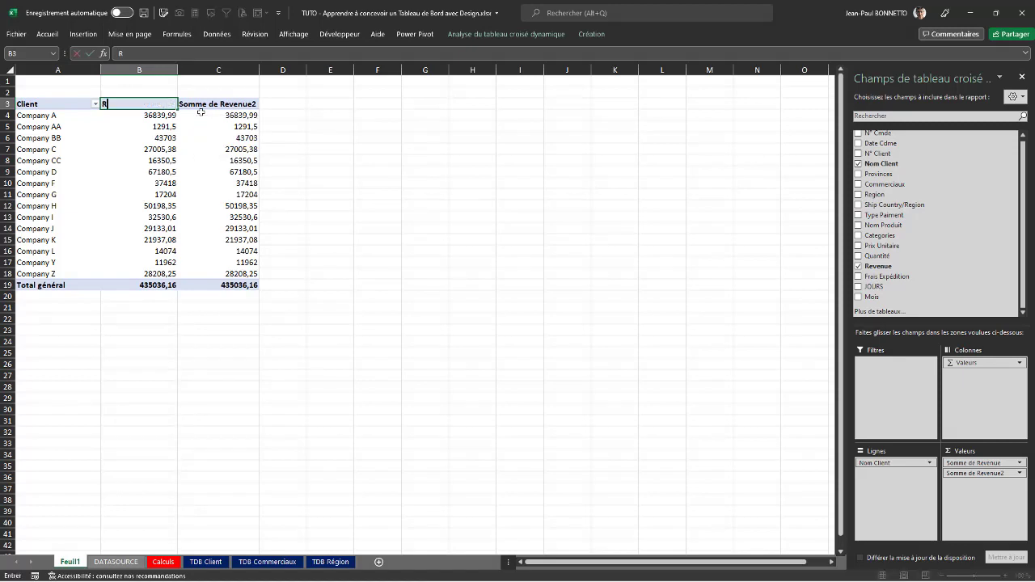
text(evenue)
key(Return)
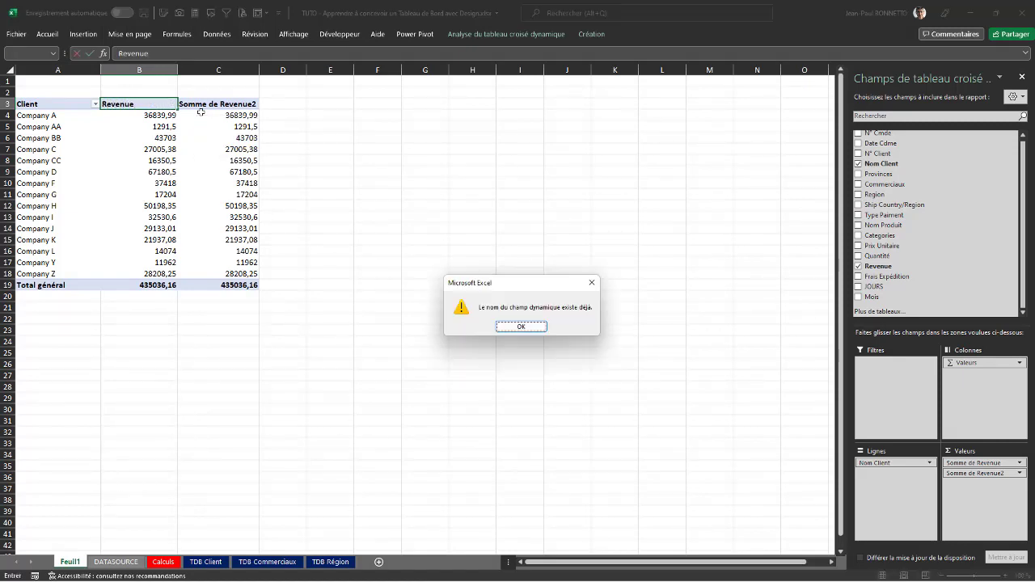
click(517, 327)
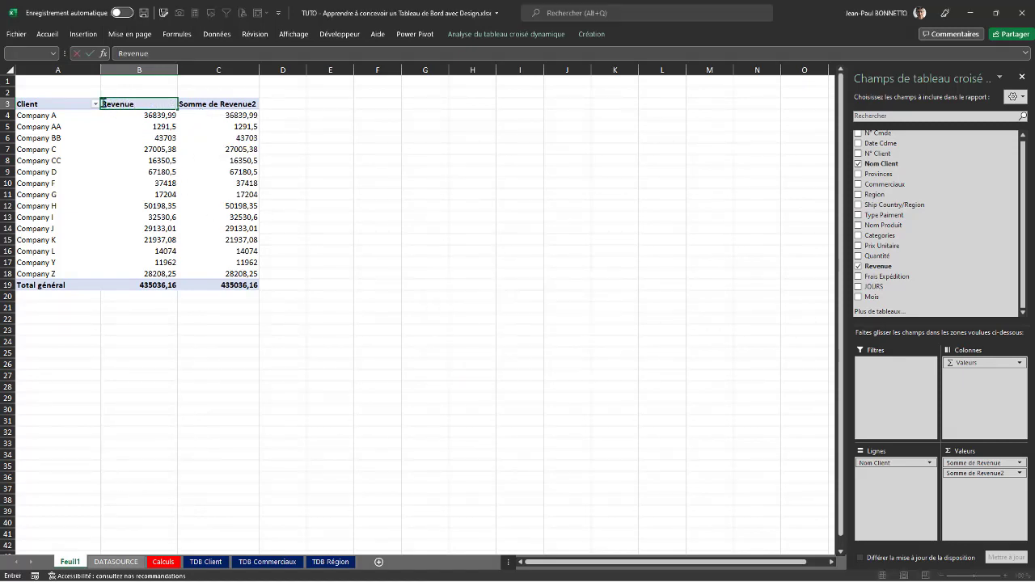
click(103, 104)
click(206, 104)
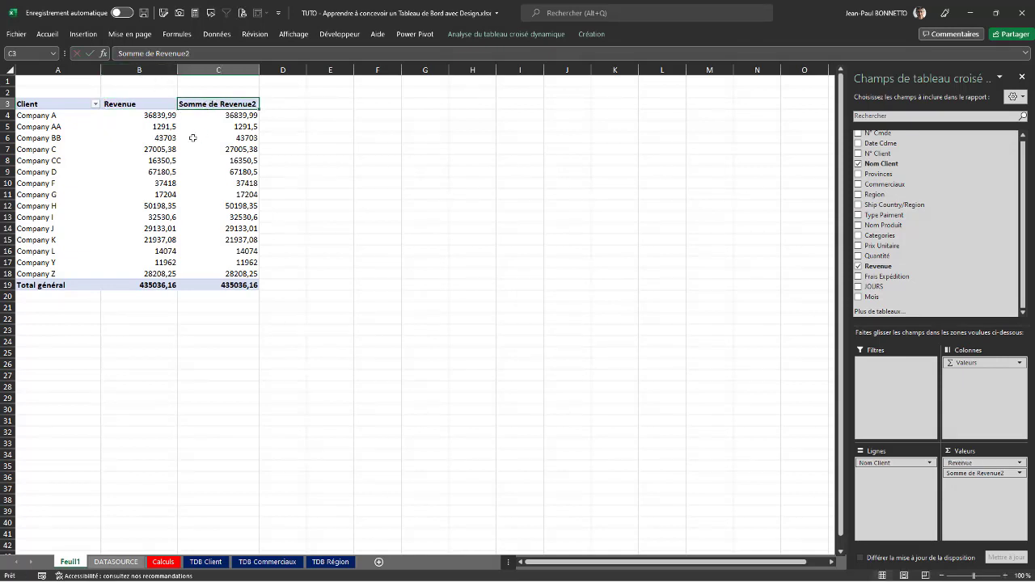
text(%)
key(Return)
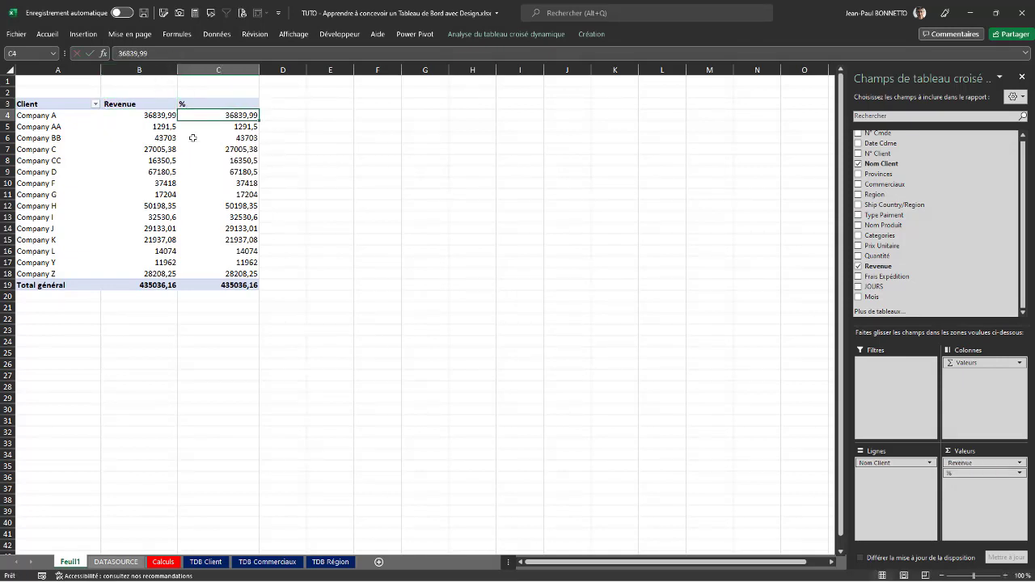
Fit the widths of columns B and C to their contents and center the % header in C3.
double_click(178, 71)
double_click(223, 71)
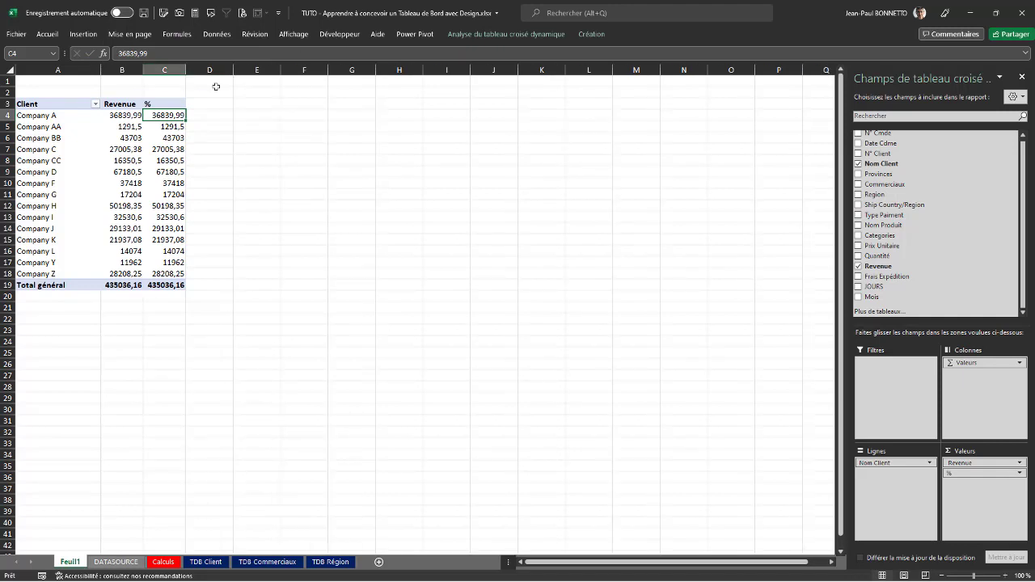
click(158, 103)
click(157, 104)
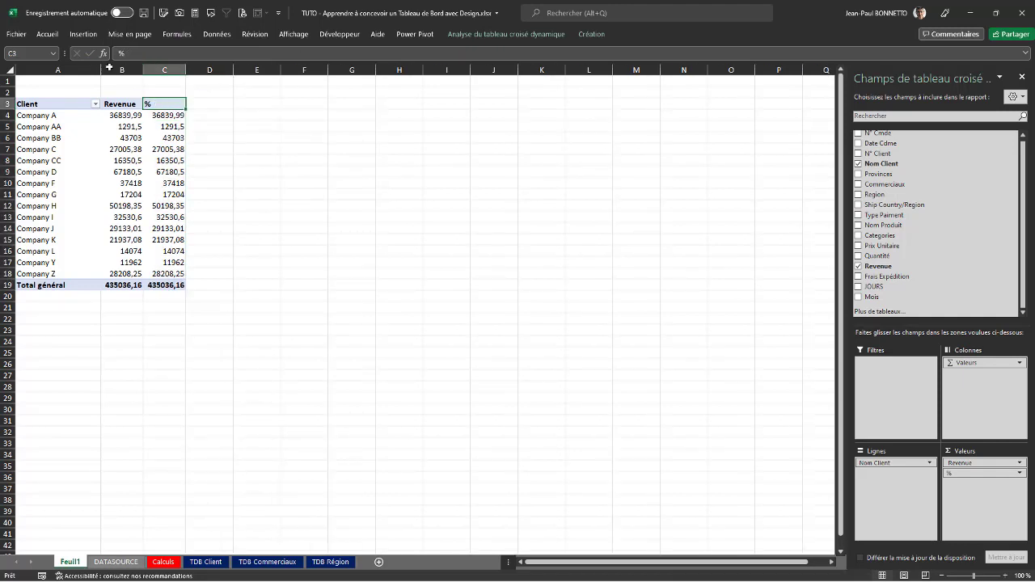
click(47, 33)
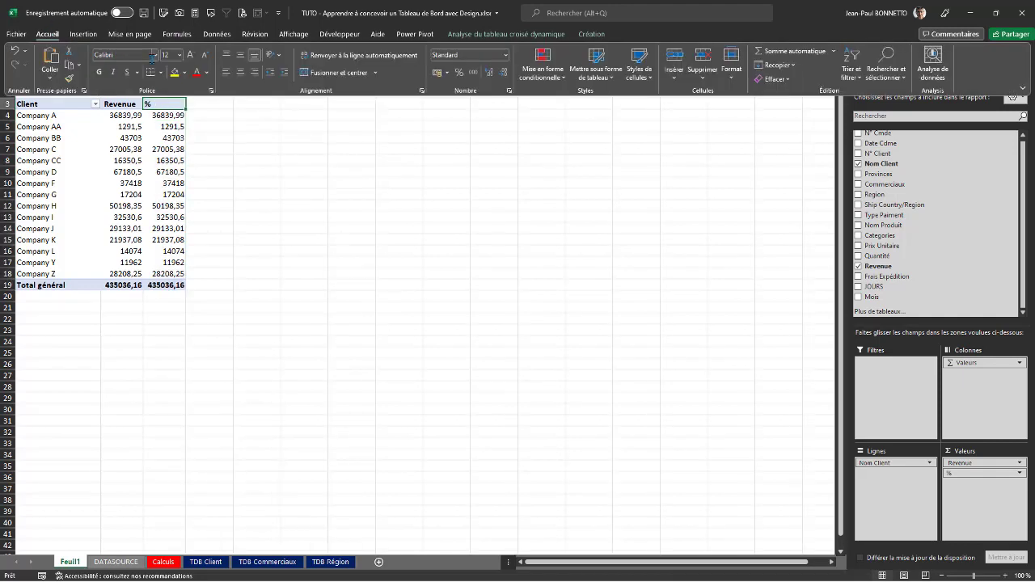
click(240, 72)
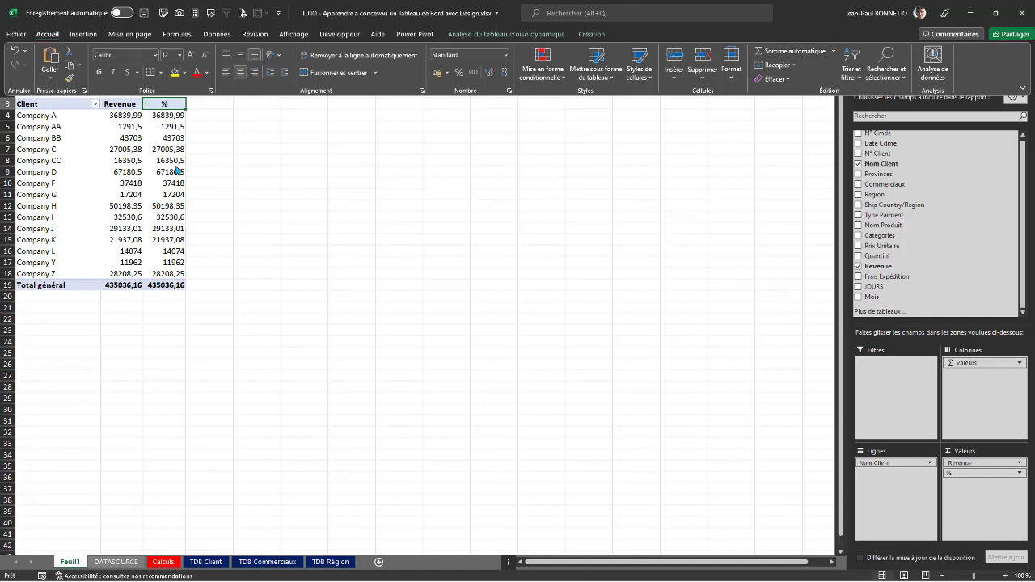
Show the pivot table's % column values as % du total général.
right_click(165, 127)
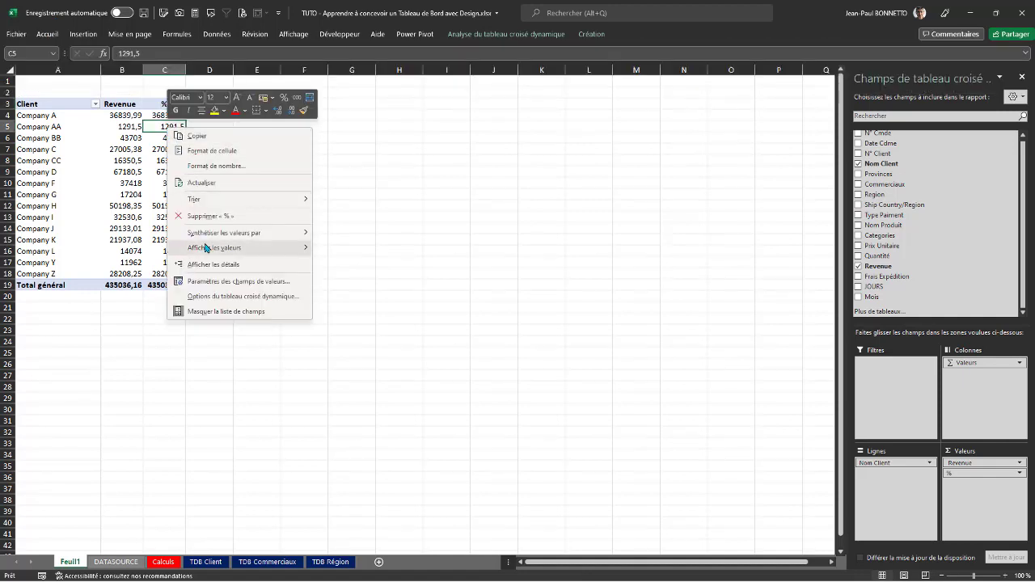
mouse_move(207, 246)
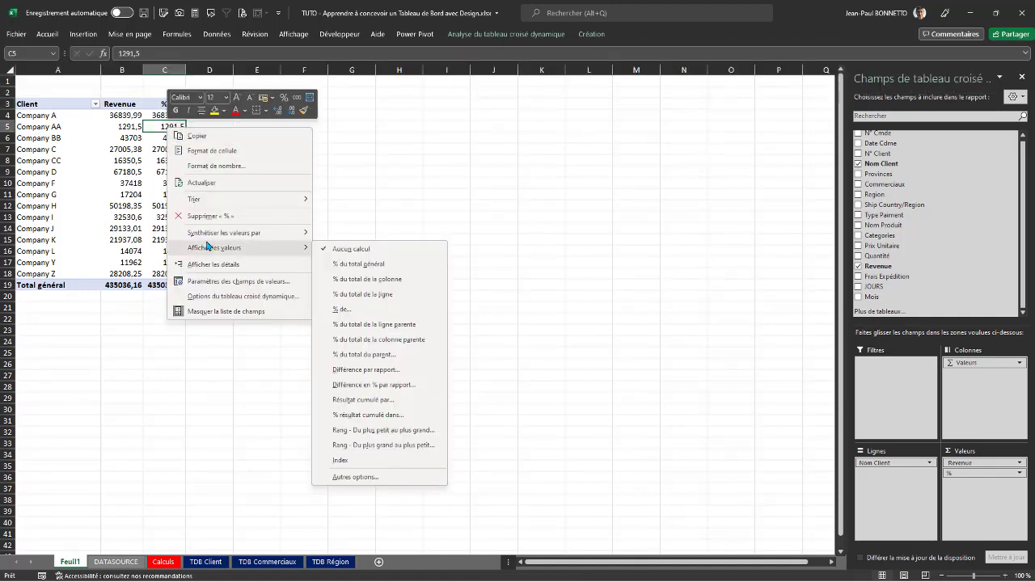
click(353, 266)
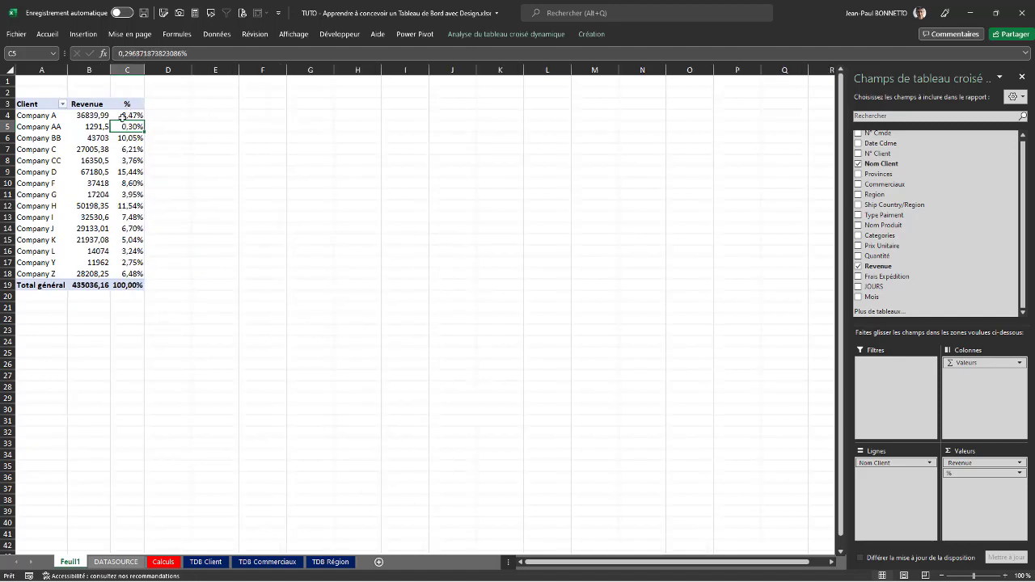
Set the pivot table's Revenue number format to Monétaire with 0 decimals and the € symbol.
right_click(97, 127)
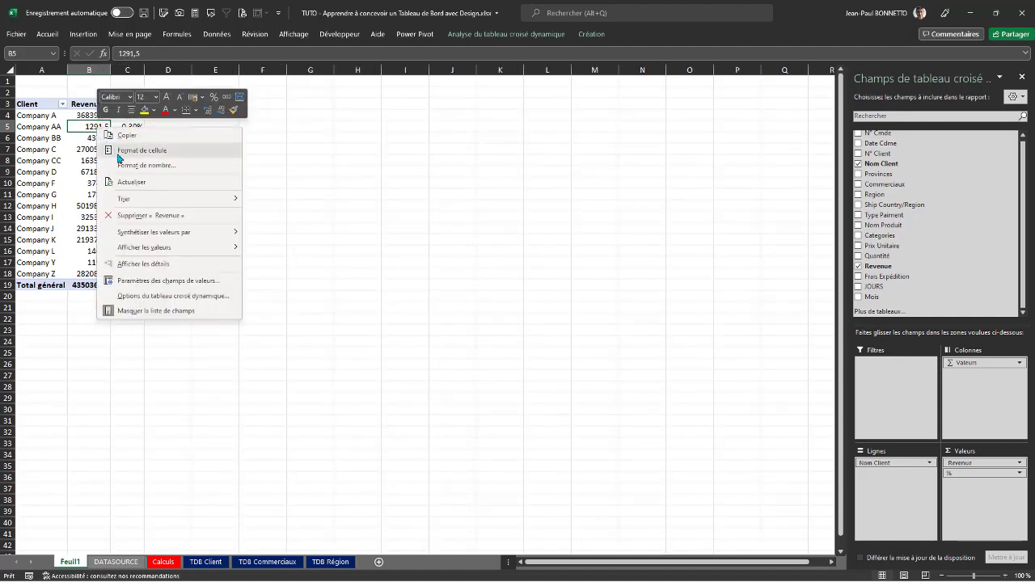
click(140, 167)
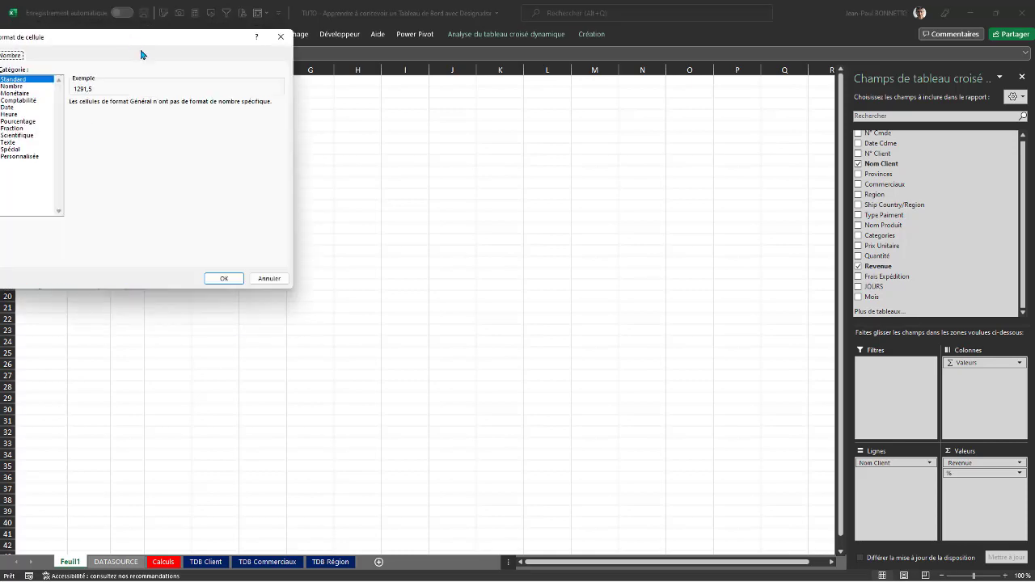
click(232, 133)
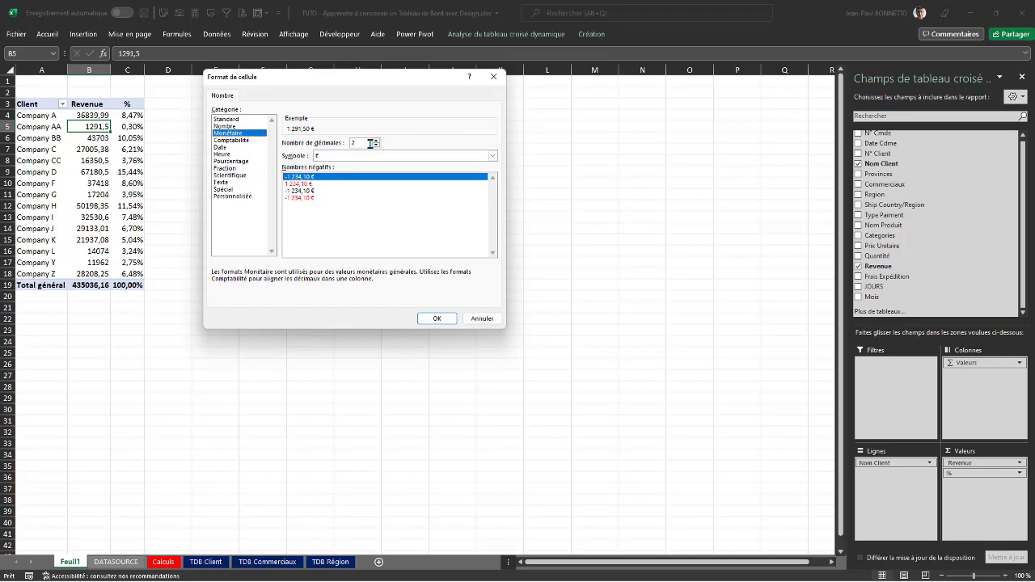
click(374, 145)
click(375, 146)
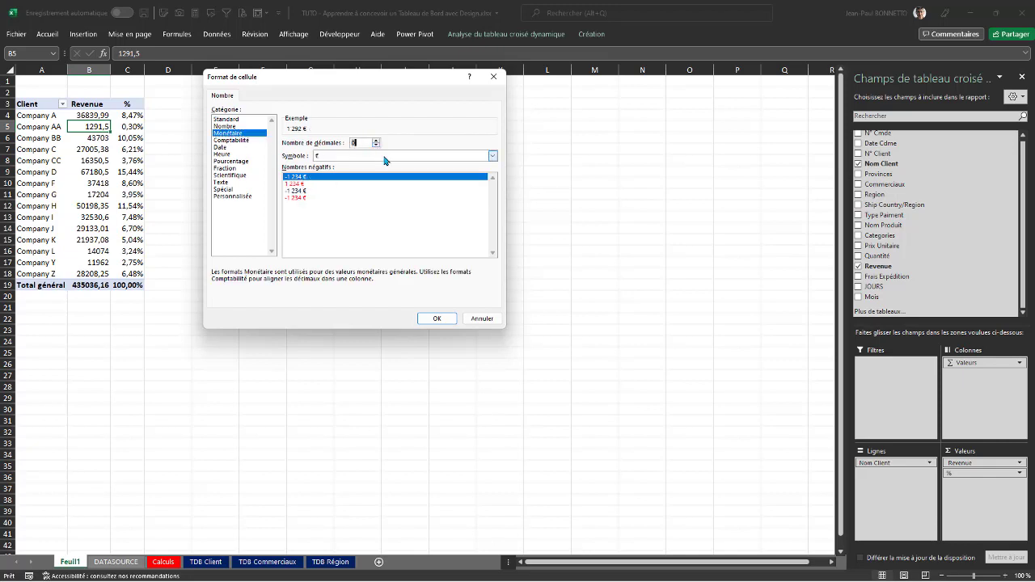
click(436, 318)
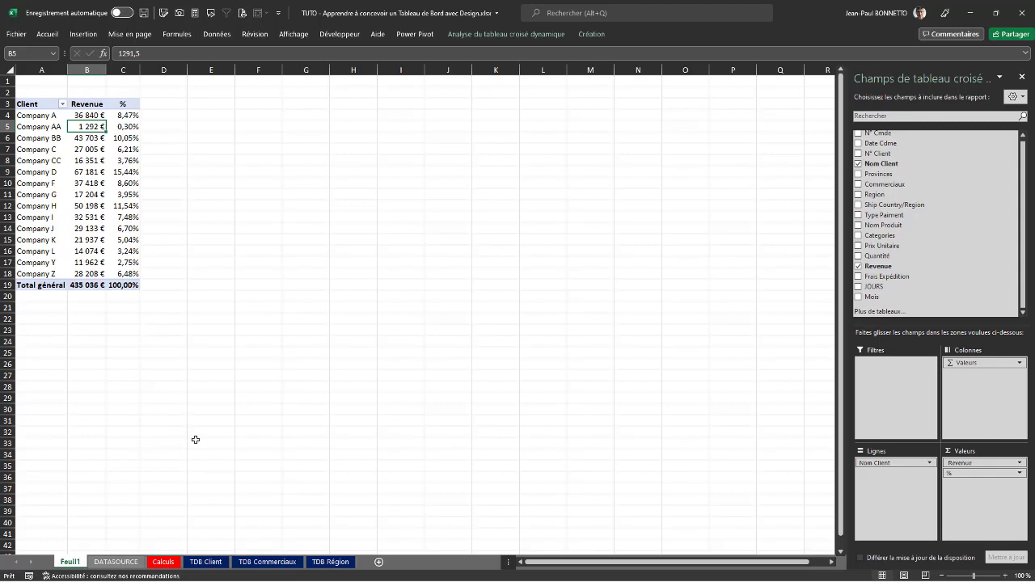
Review the bubble chart on the TDB Client sheet and return to the pivot table on Feuil1.
click(229, 117)
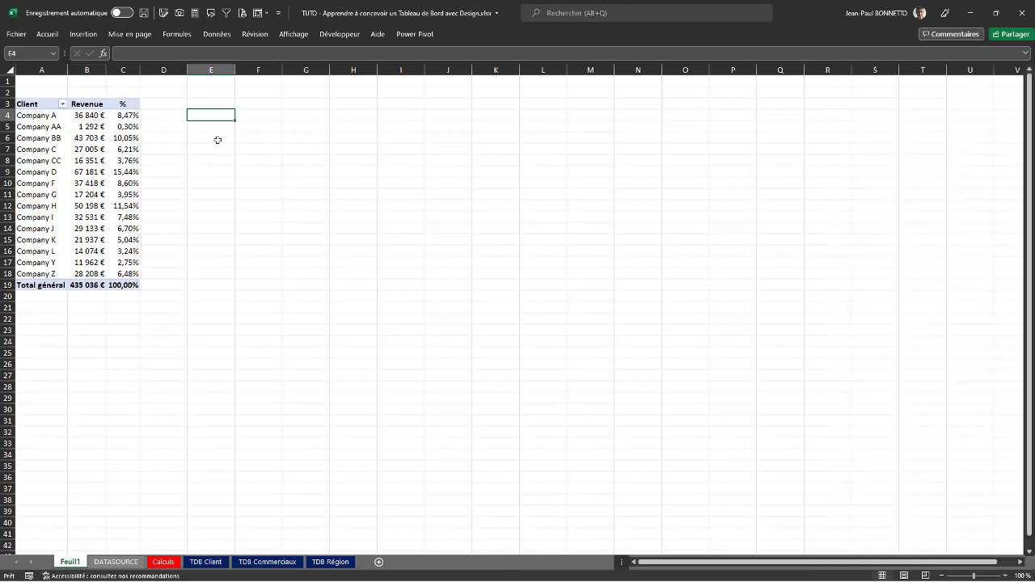
click(48, 117)
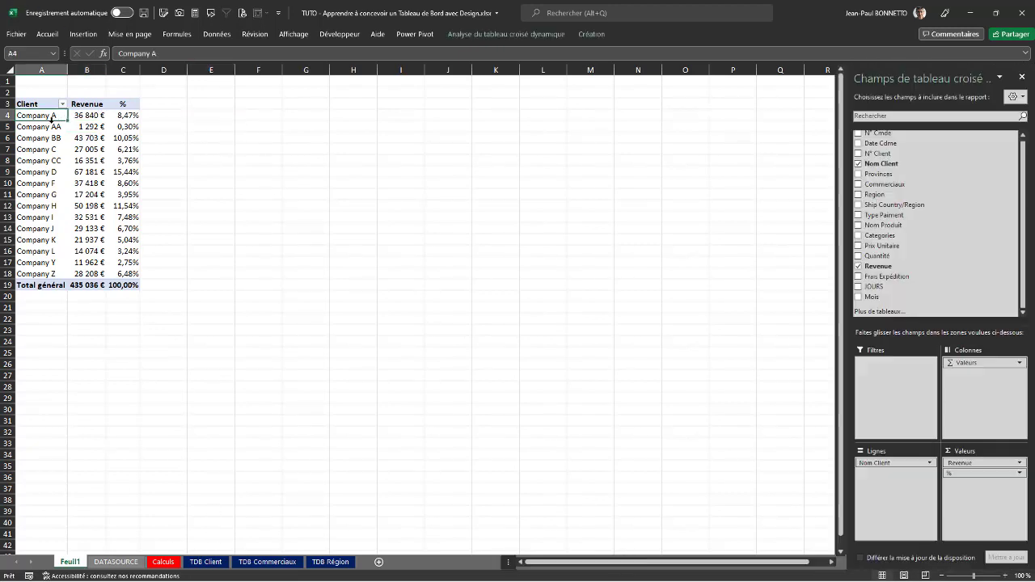
click(207, 562)
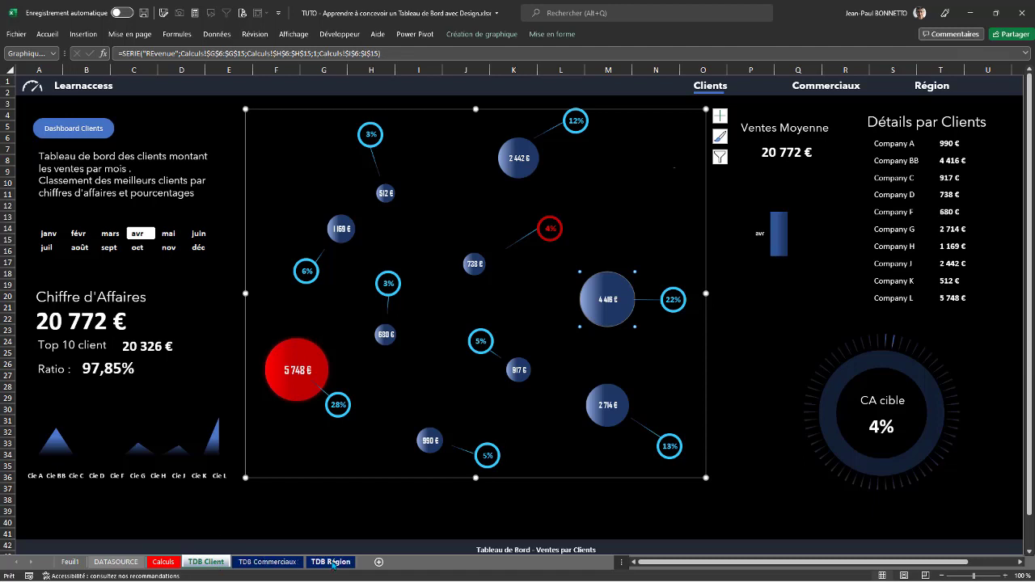
click(69, 561)
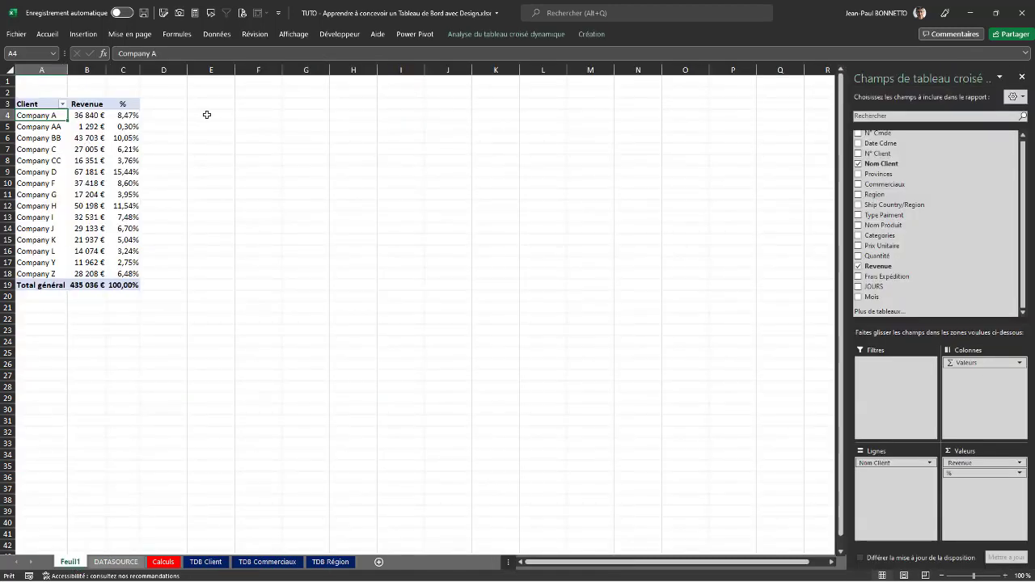
Narrow the empty columns D and E and enter the heading Client in cell F3.
click(212, 104)
mouse_move(186, 71)
mouse_down()
mouse_move(159, 97)
mouse_move(173, 81)
mouse_move(158, 70)
mouse_move(178, 72)
mouse_up()
click(205, 107)
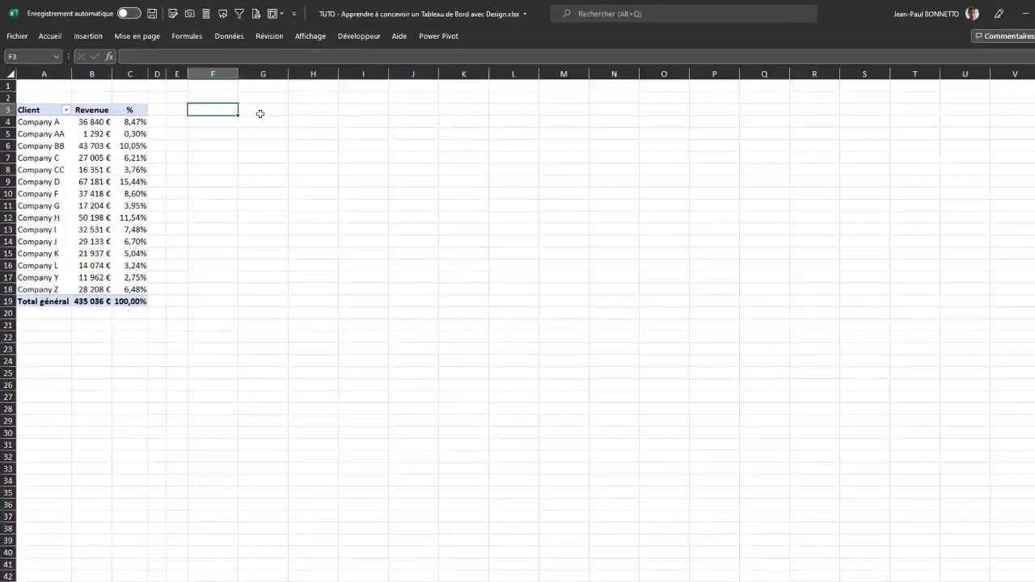
text(Client)
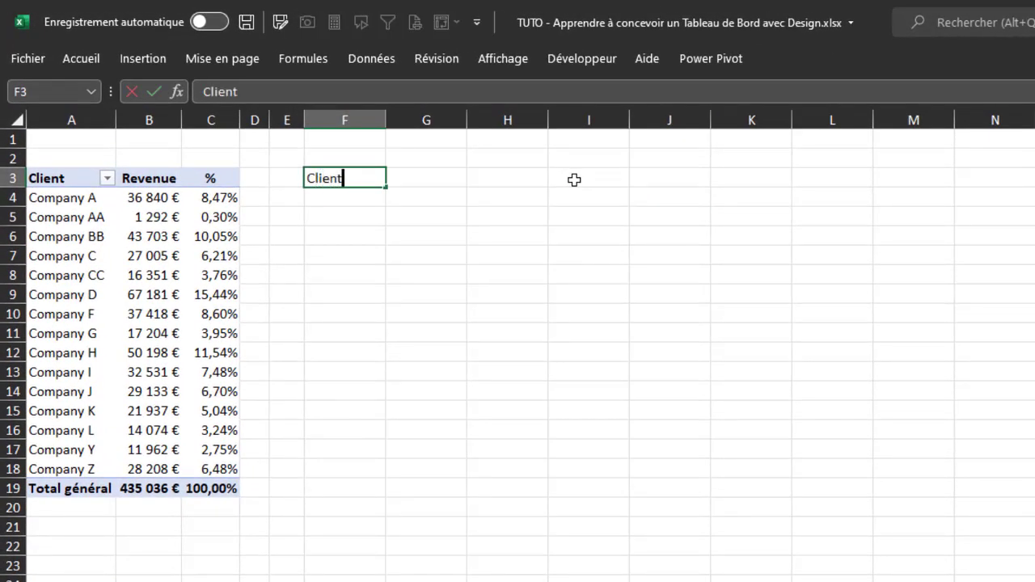
key(Return)
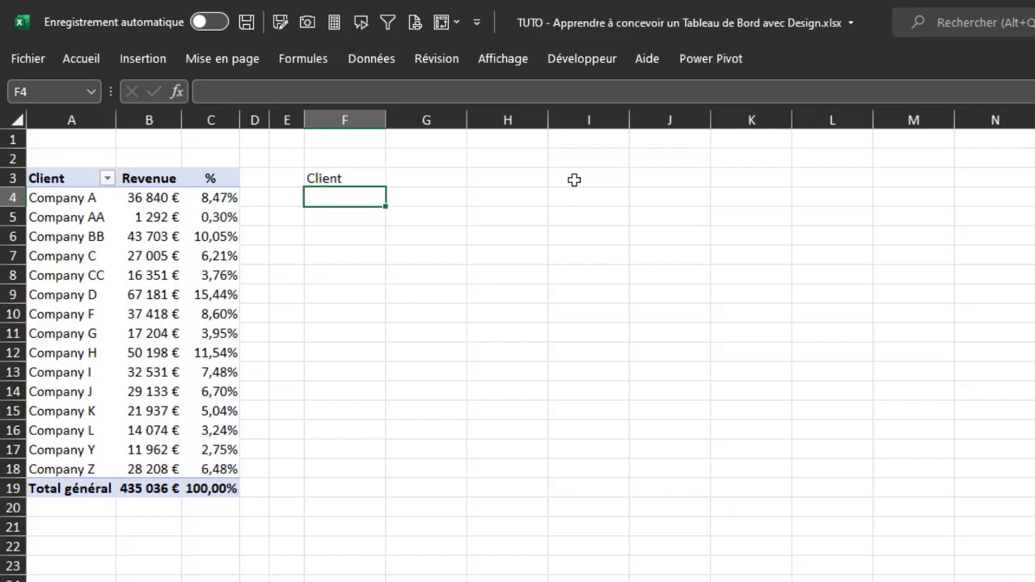
Enter =A4 in F4, fill it down to F18 to list all clients, and slightly widen column F.
text(=)
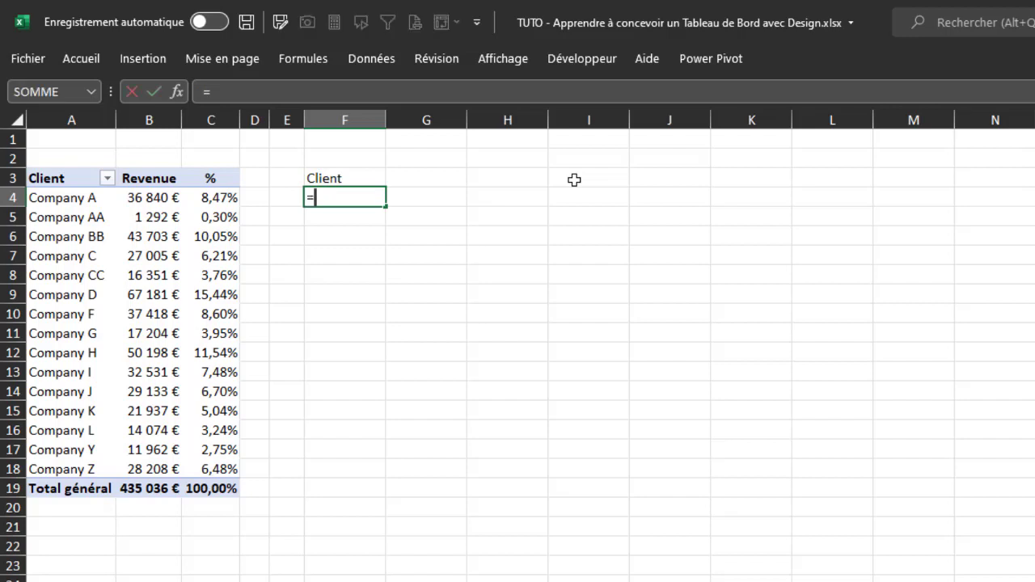
click(63, 196)
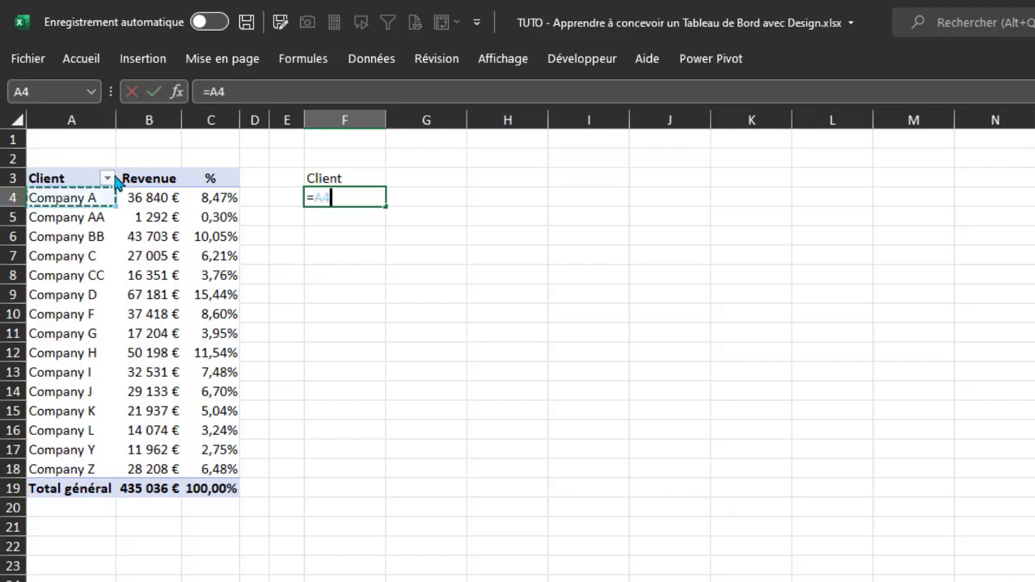
key(Return)
click(325, 199)
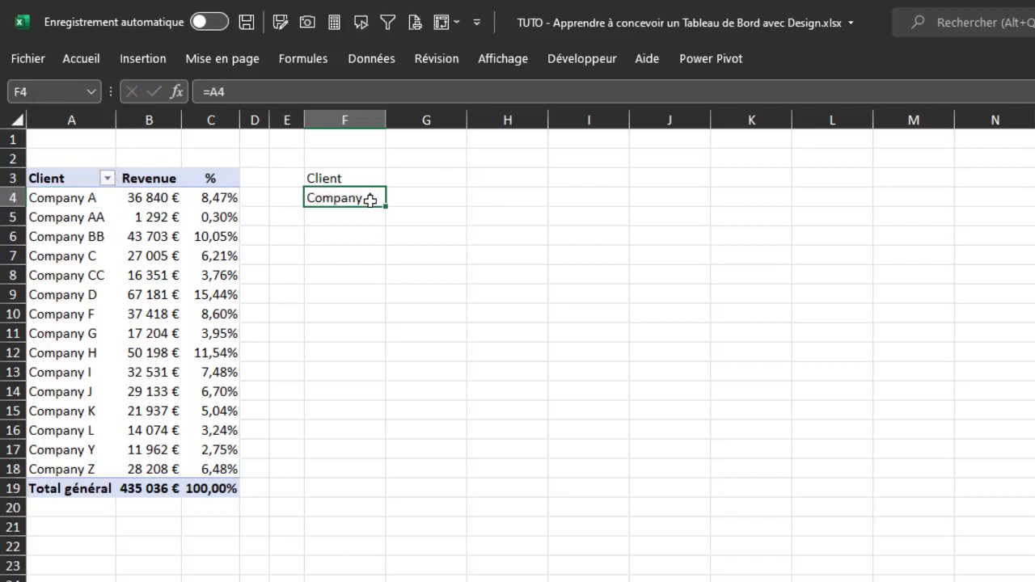
drag(386, 206, 382, 477)
drag(386, 120, 387, 121)
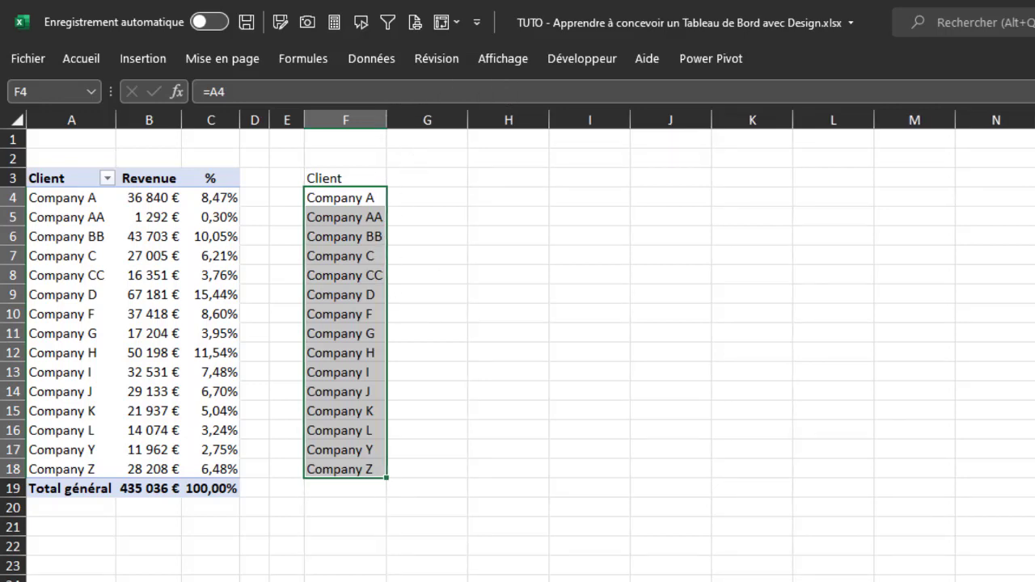
Check the TDB Client bubble chart, and enter the headings X and Y in cells G3 and H3 on Feuil1.
click(368, 580)
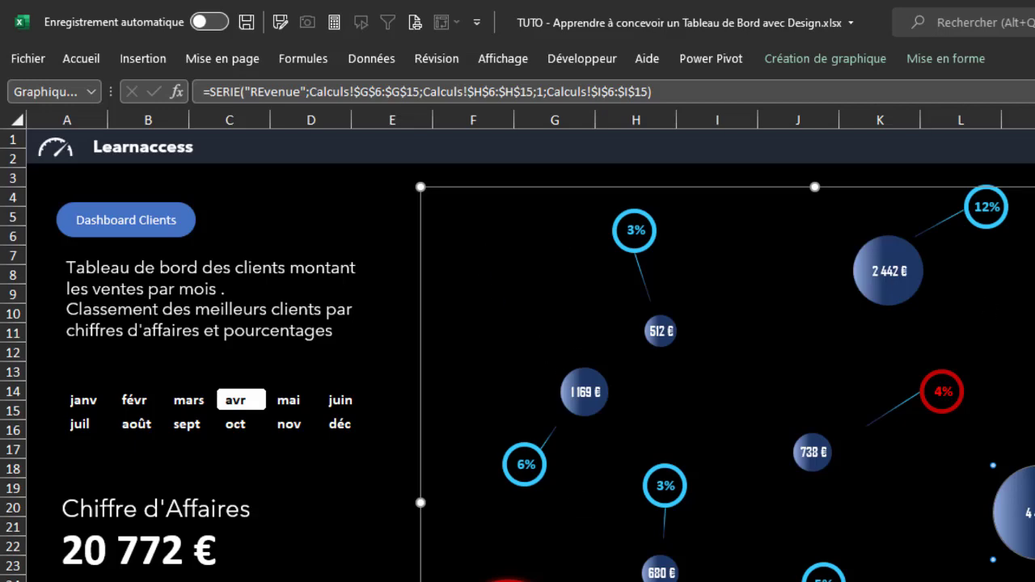
key(ctrl+Page_Up)
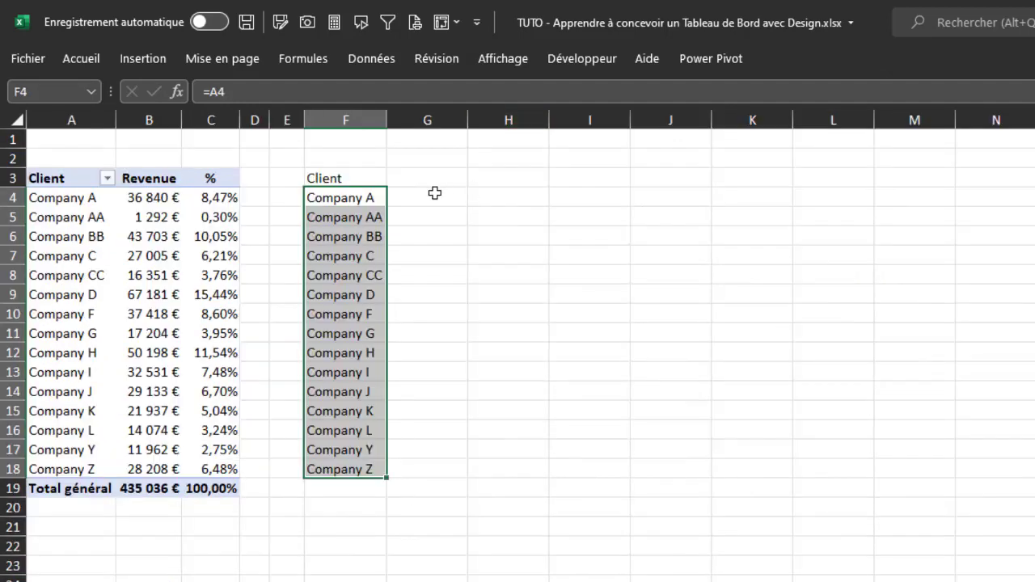
click(442, 173)
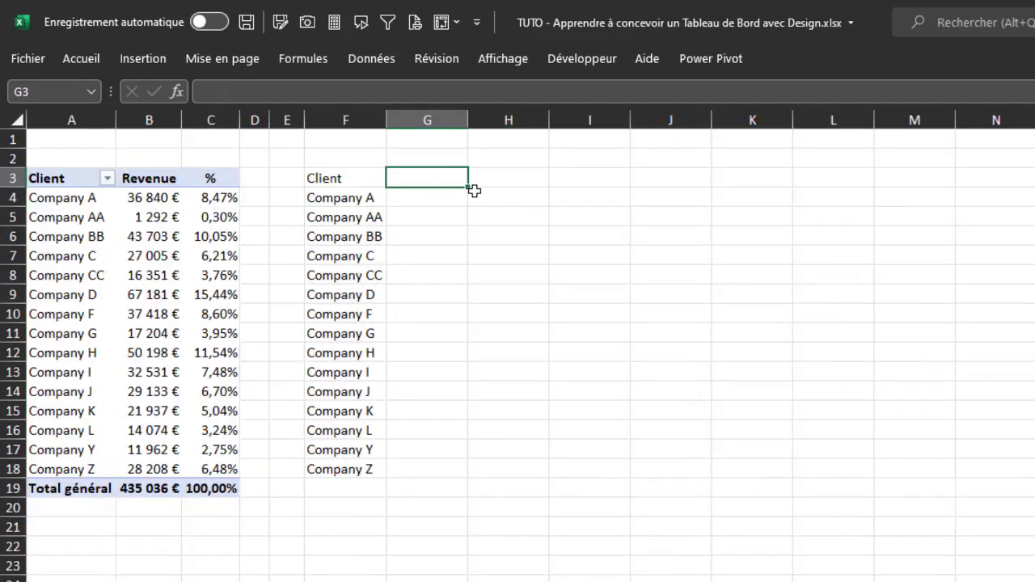
text(X)
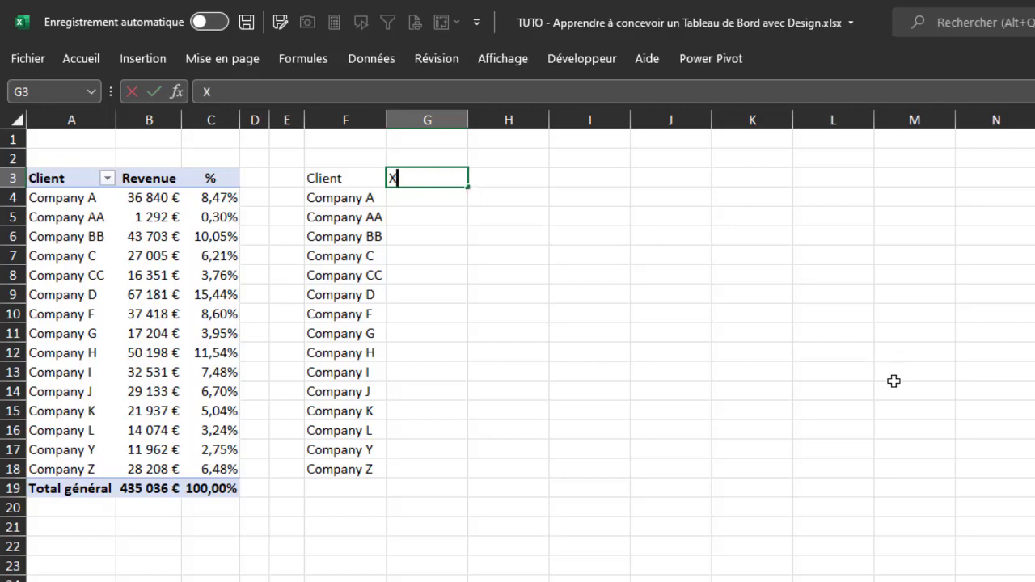
key(Tab)
text(Y)
click(500, 378)
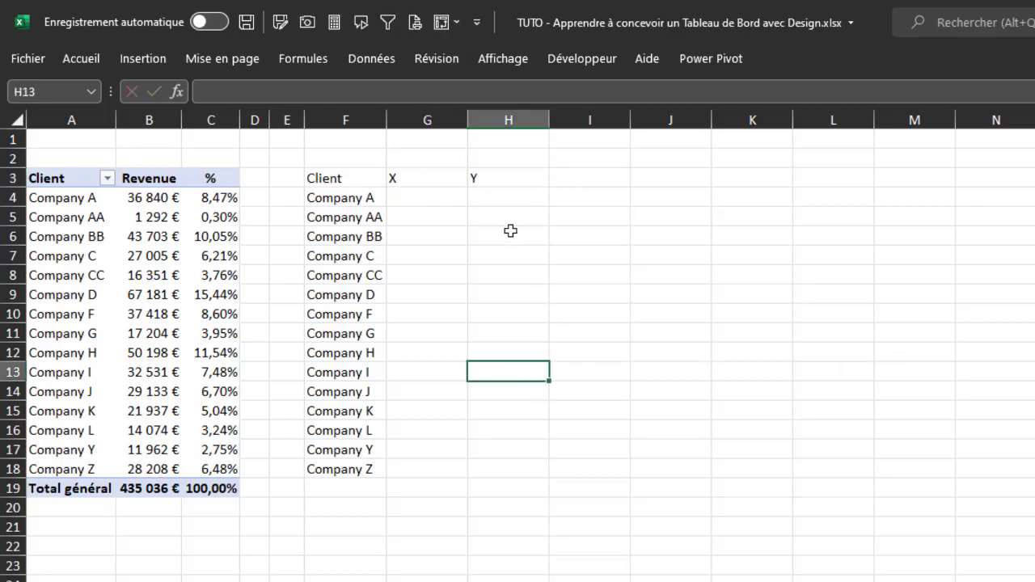
Center the X and Y headings in cells G3 and H3.
drag(393, 178, 498, 178)
click(81, 58)
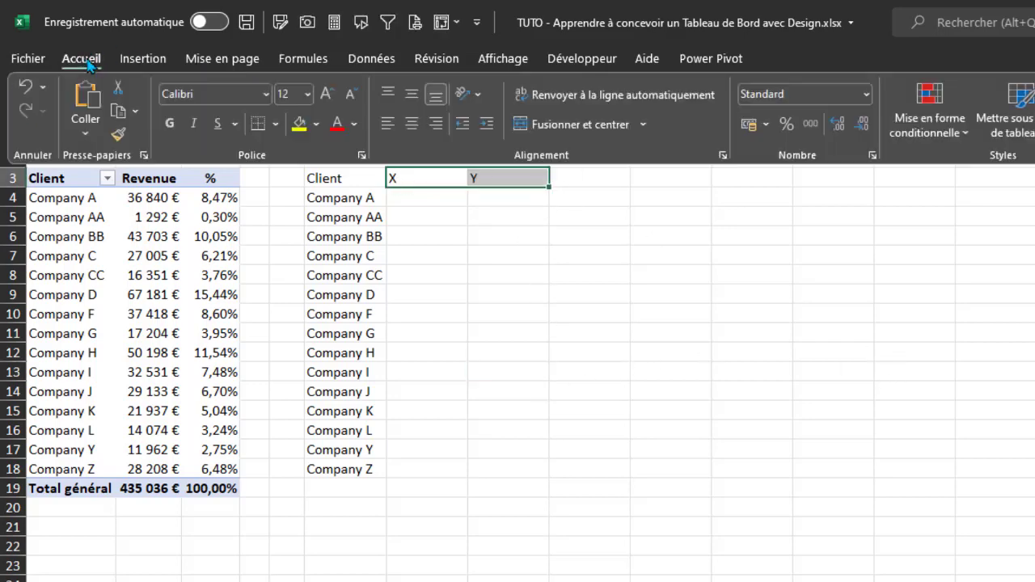
click(411, 123)
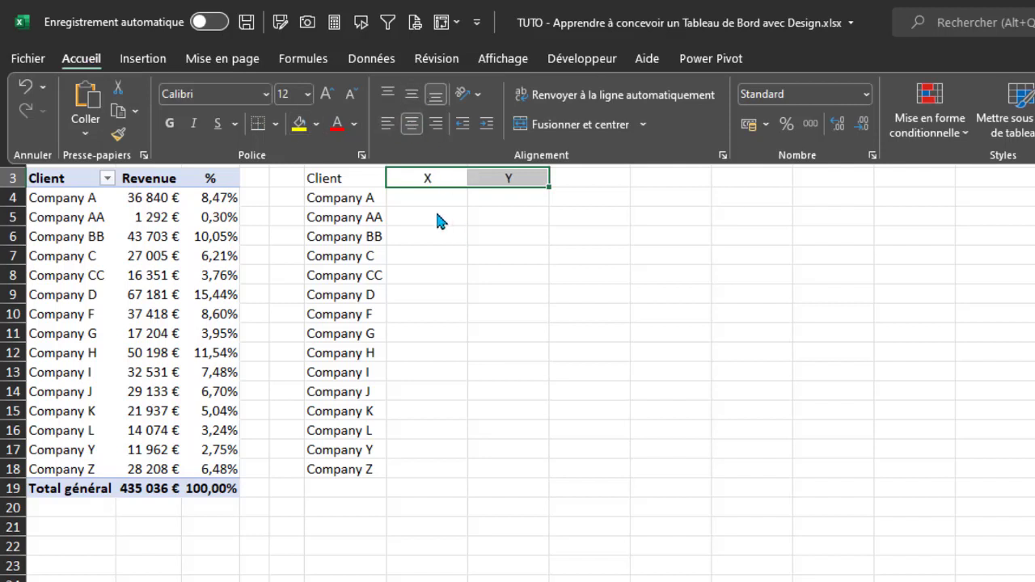
Enter 1 in G4 and fill it down to G18 as an incrementing series from 1 to 15.
click(436, 202)
click(433, 198)
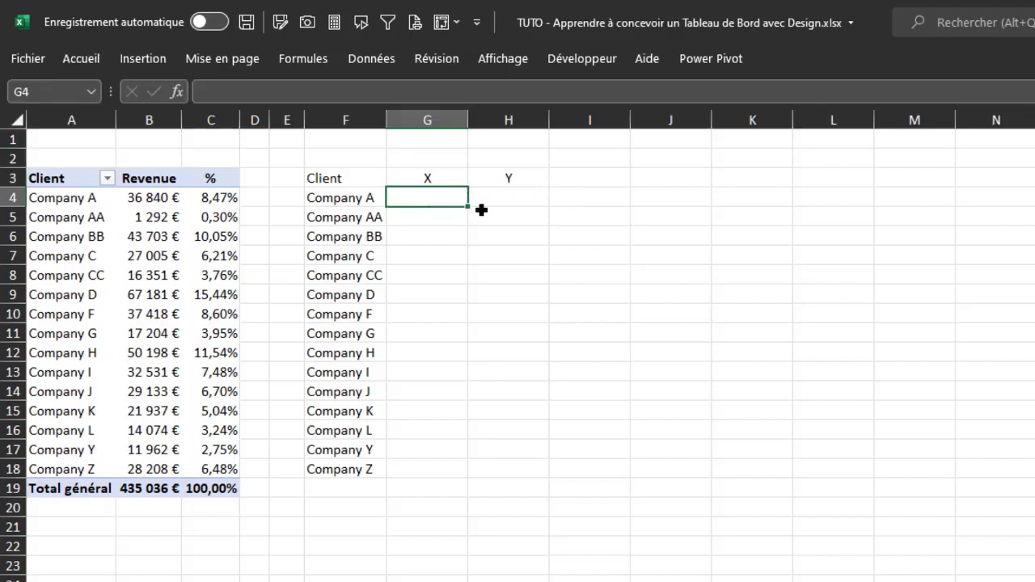
text(1)
key(Return)
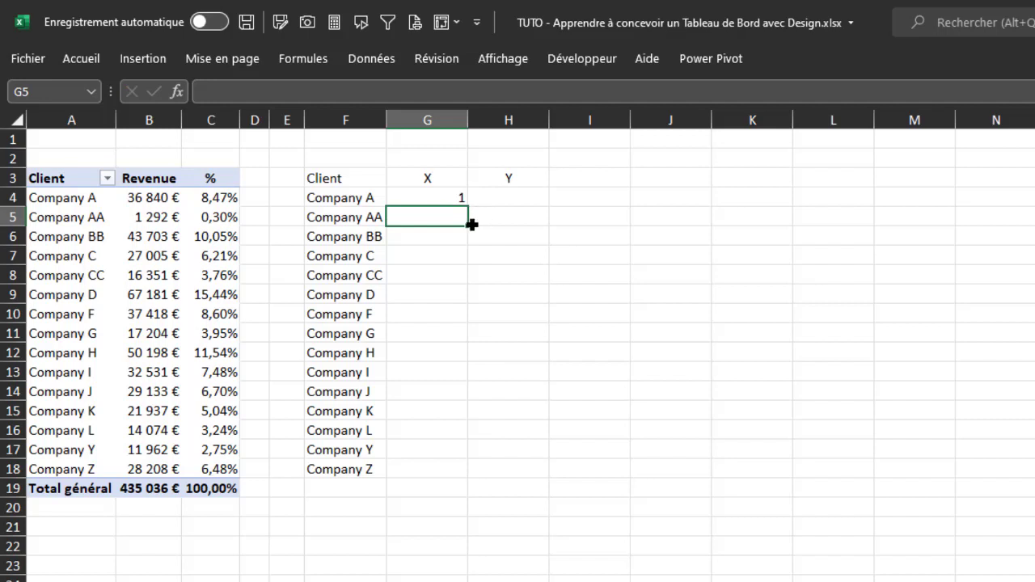
click(440, 198)
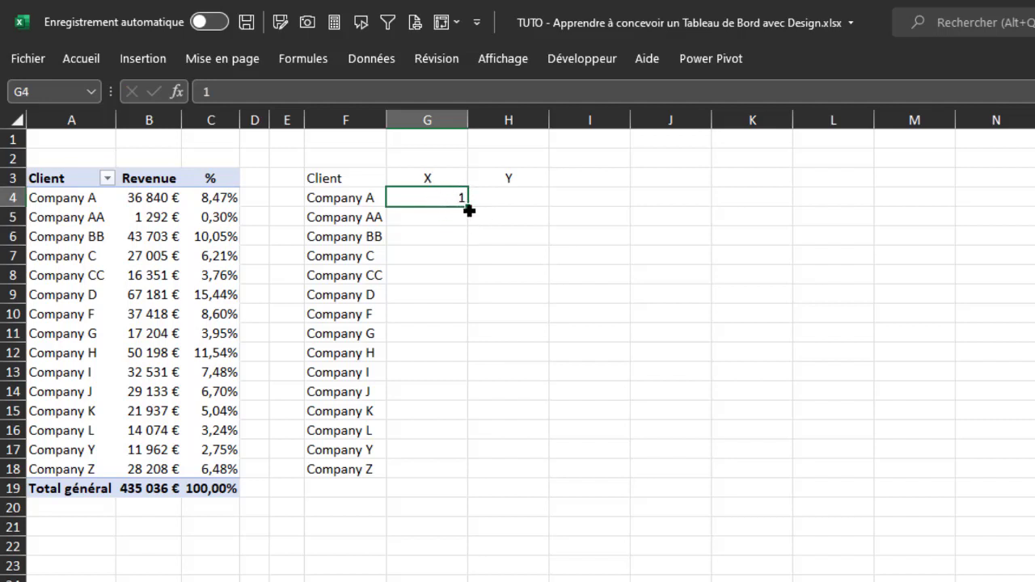
drag(468, 207, 437, 470)
click(481, 490)
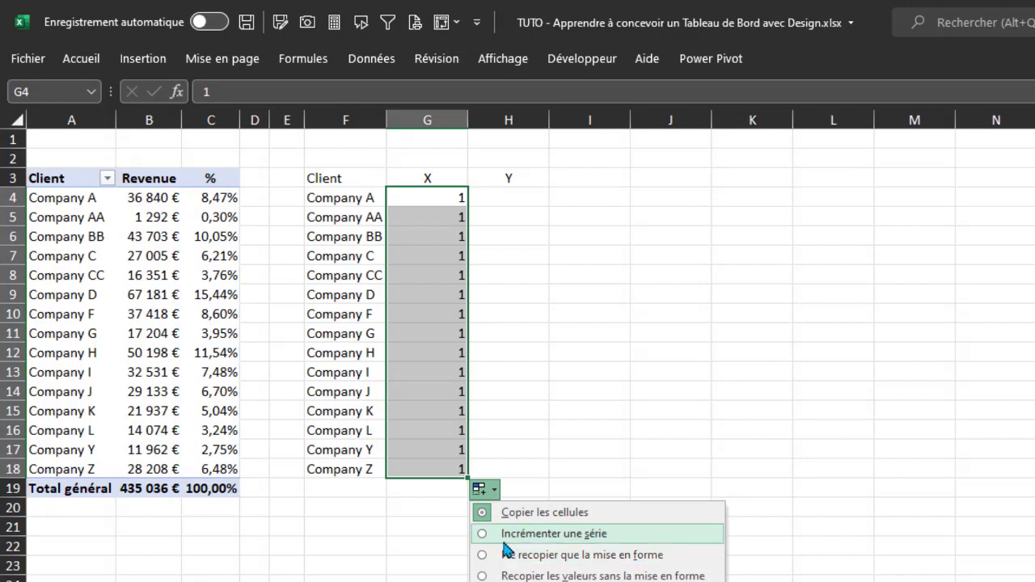
click(488, 535)
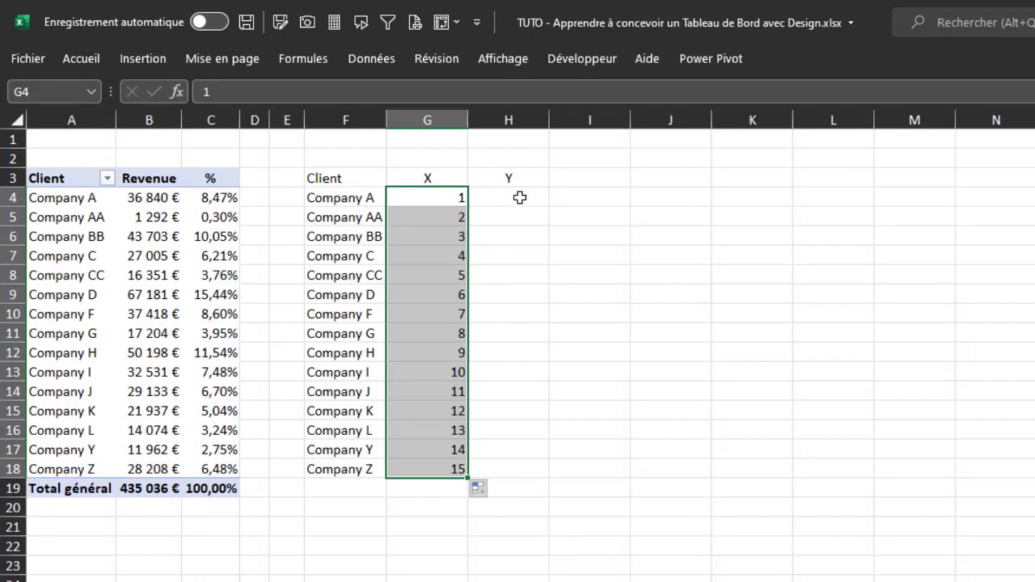
Enter 15 in H4 and 14 in H5, and fill the descending series down to 1 in H18.
click(518, 197)
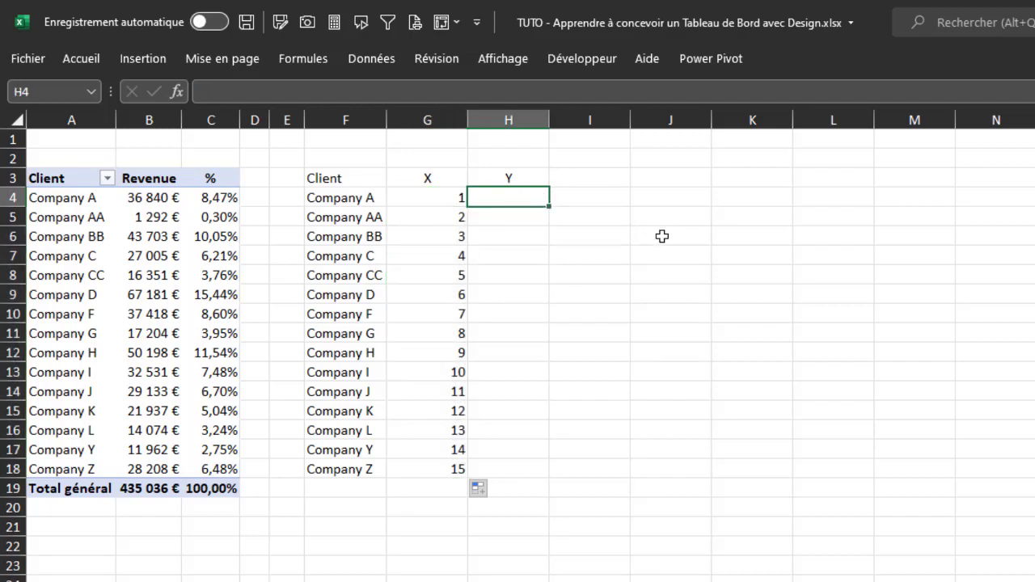
text(15)
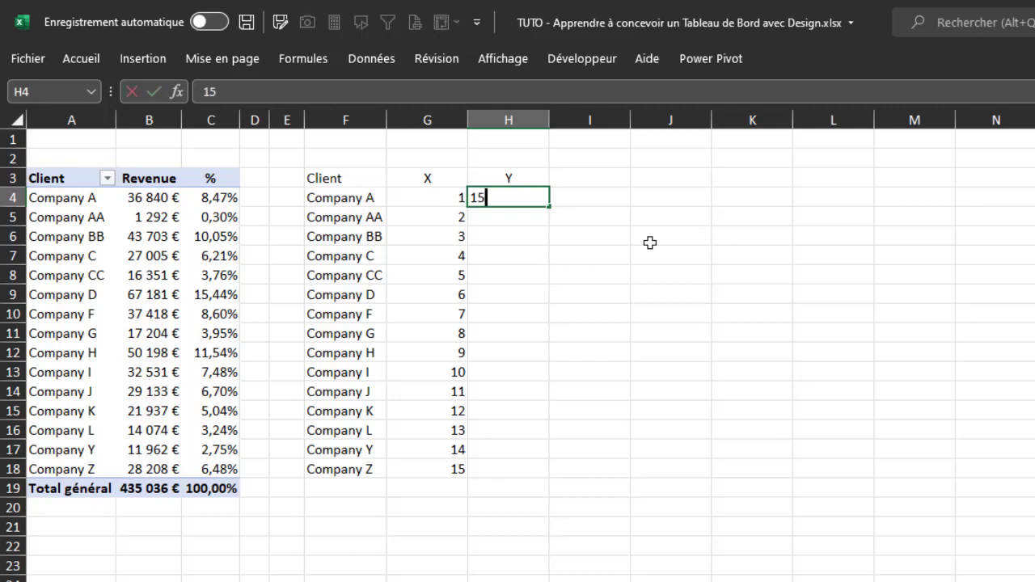
key(Return)
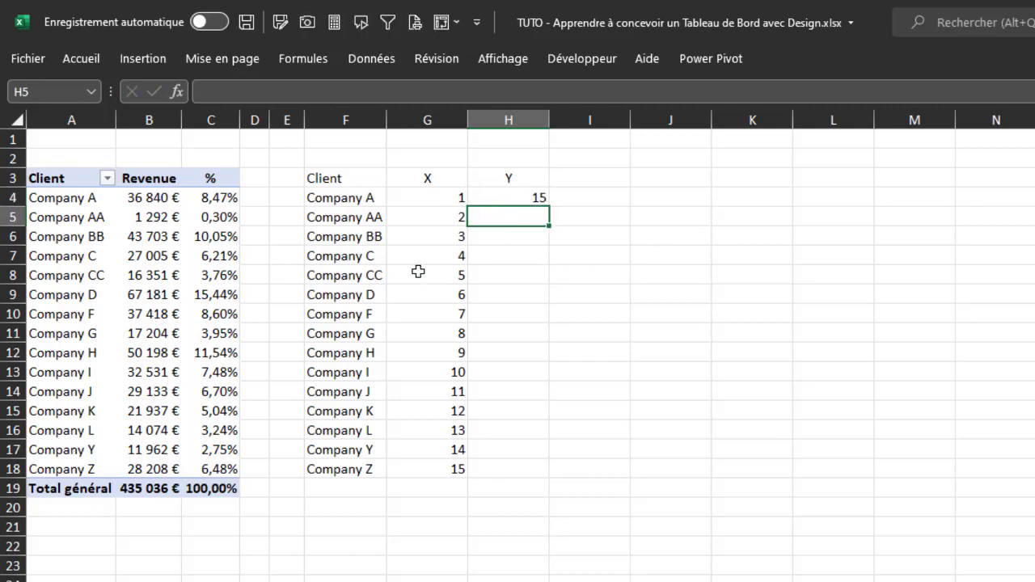
text(14)
click(481, 349)
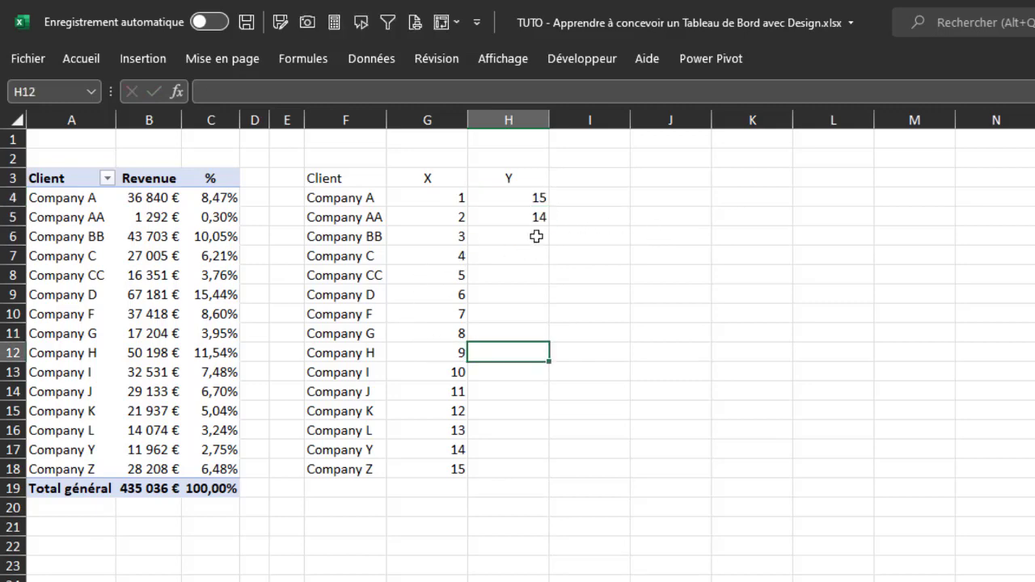
drag(536, 235, 549, 478)
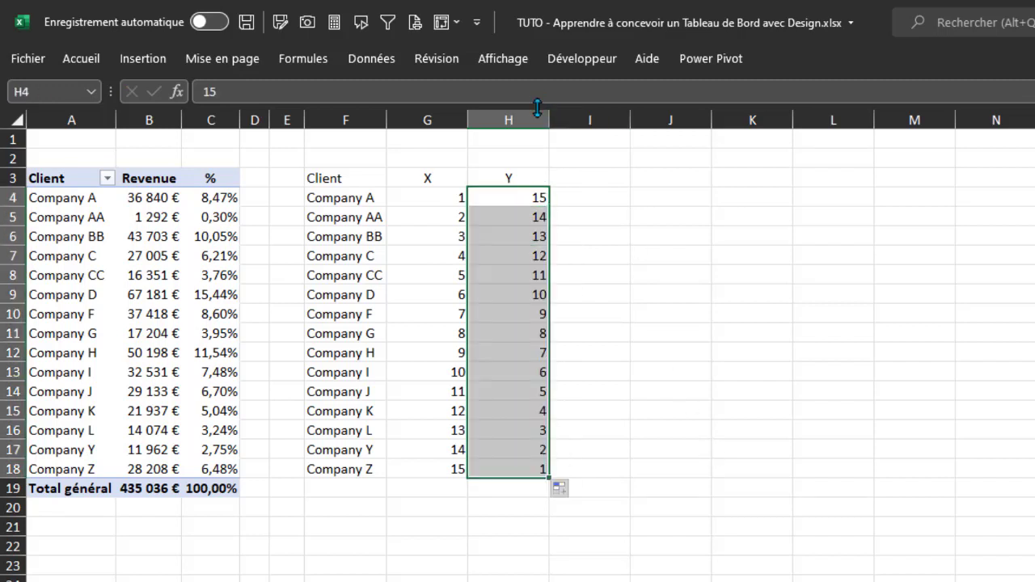
Slightly narrow column G and enter the heading Revenue in cell I3.
click(434, 176)
click(516, 183)
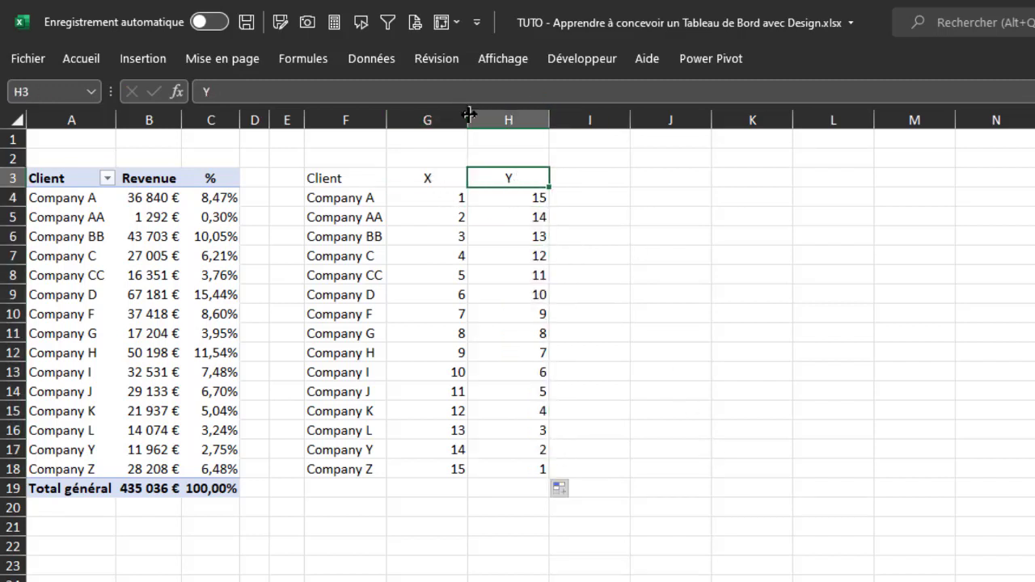
drag(468, 117, 457, 119)
drag(537, 117, 537, 117)
click(582, 179)
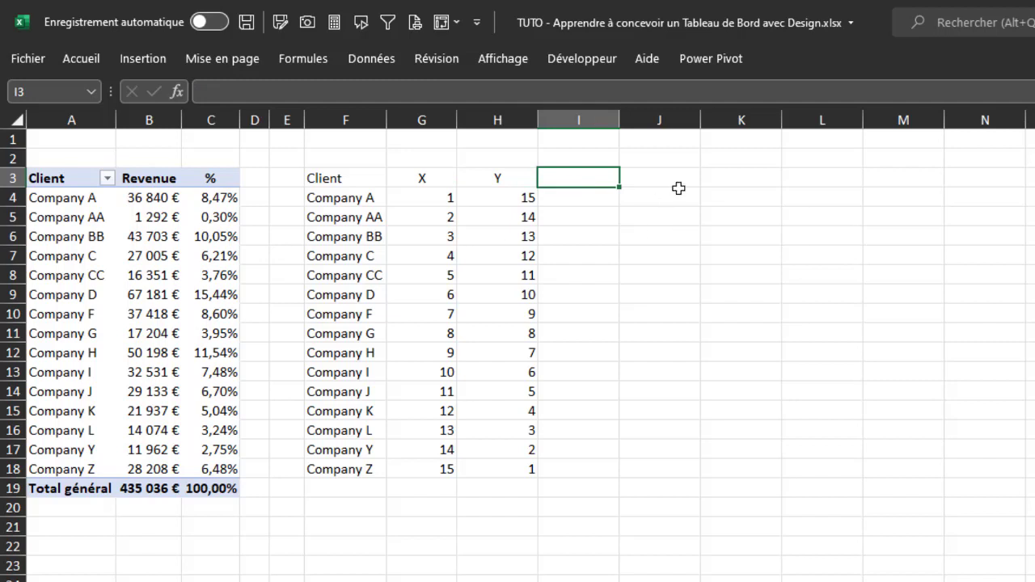
text(Revenue)
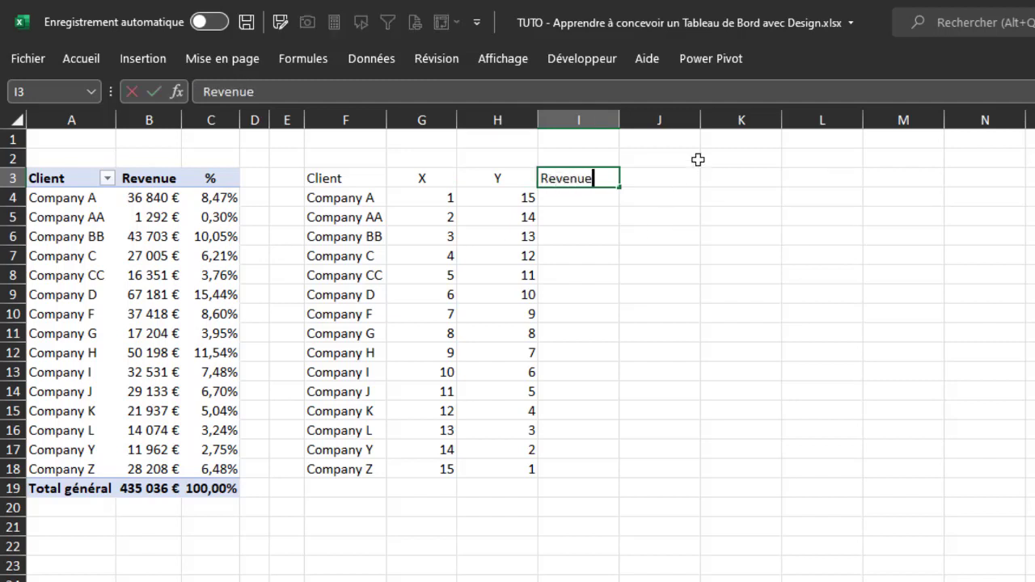
key(Return)
Enter the formula =RECHERCHEV(F4;$A$4:$C$18;2;0) in I4 to look up the client's revenue in the pivot table.
text(=re)
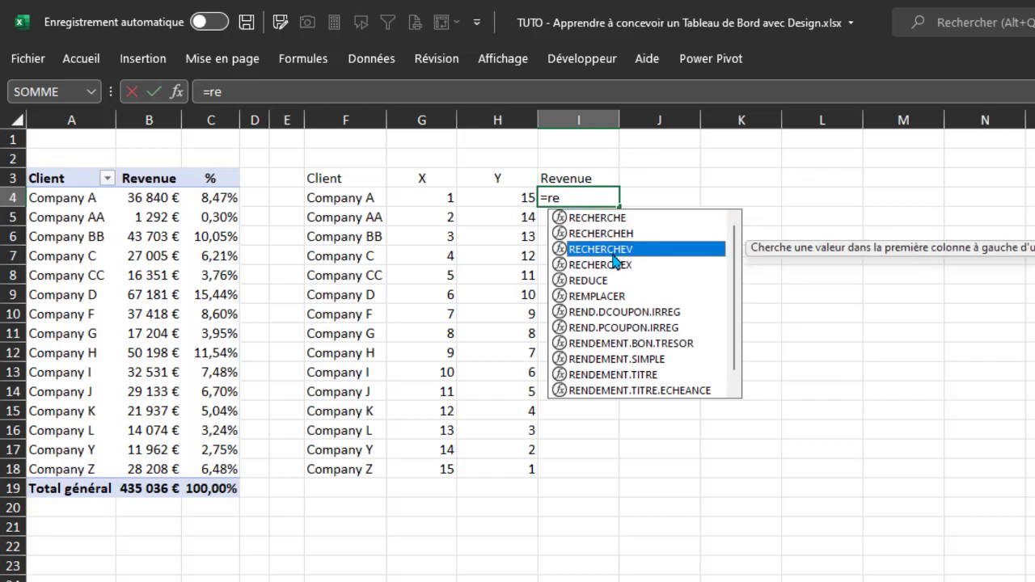
double_click(604, 249)
click(340, 197)
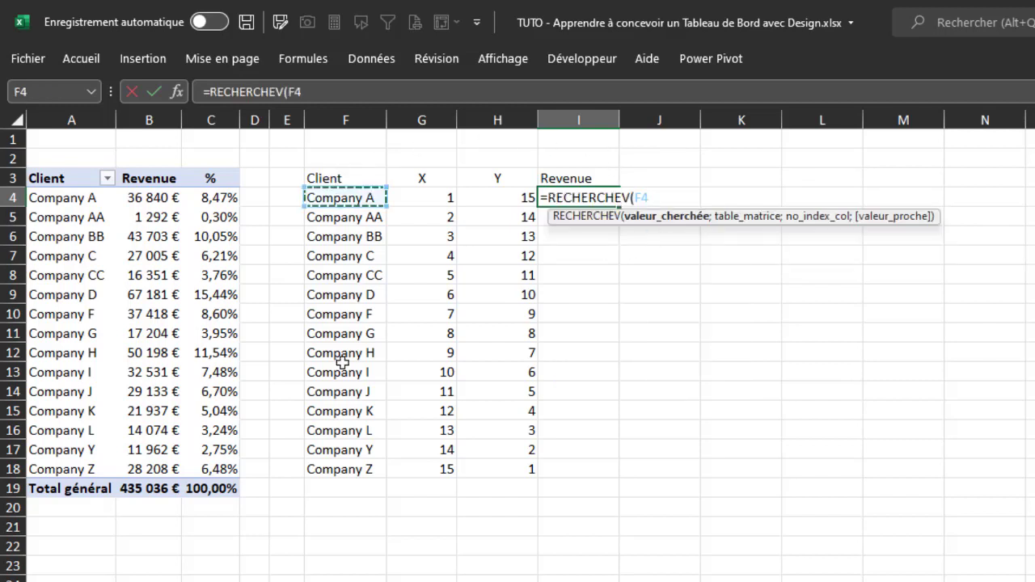
text(;)
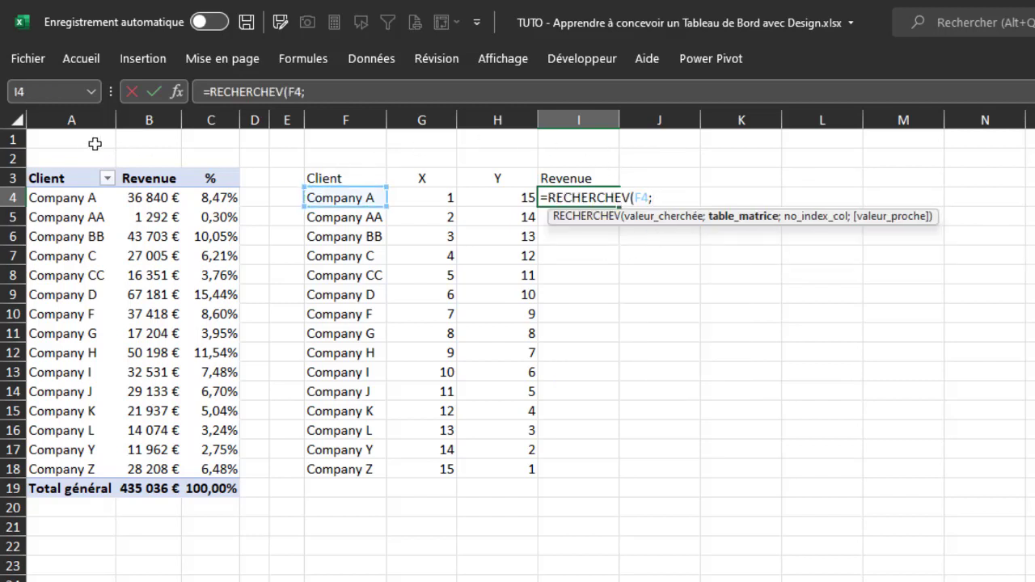
drag(70, 198, 203, 469)
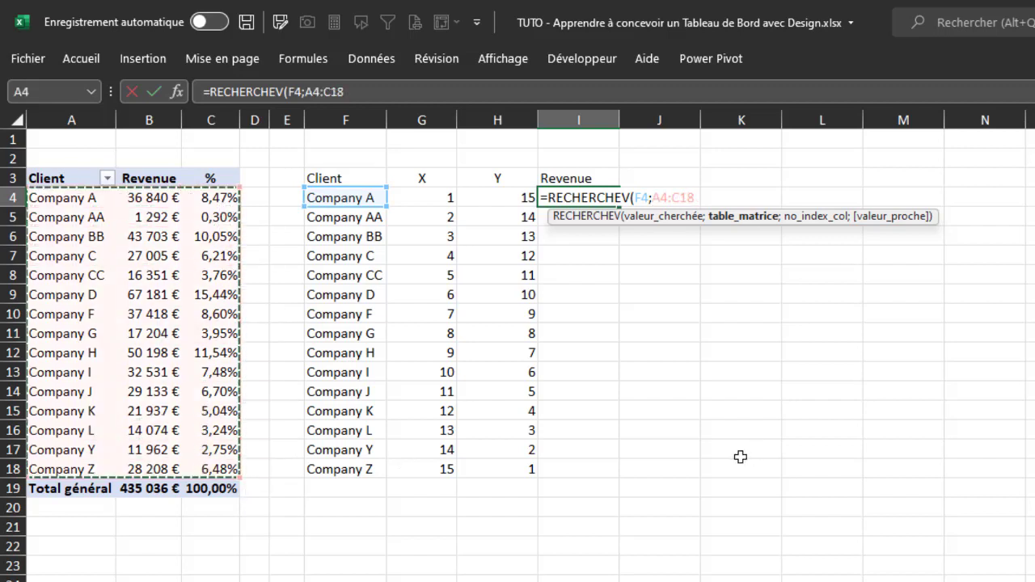
key(F4)
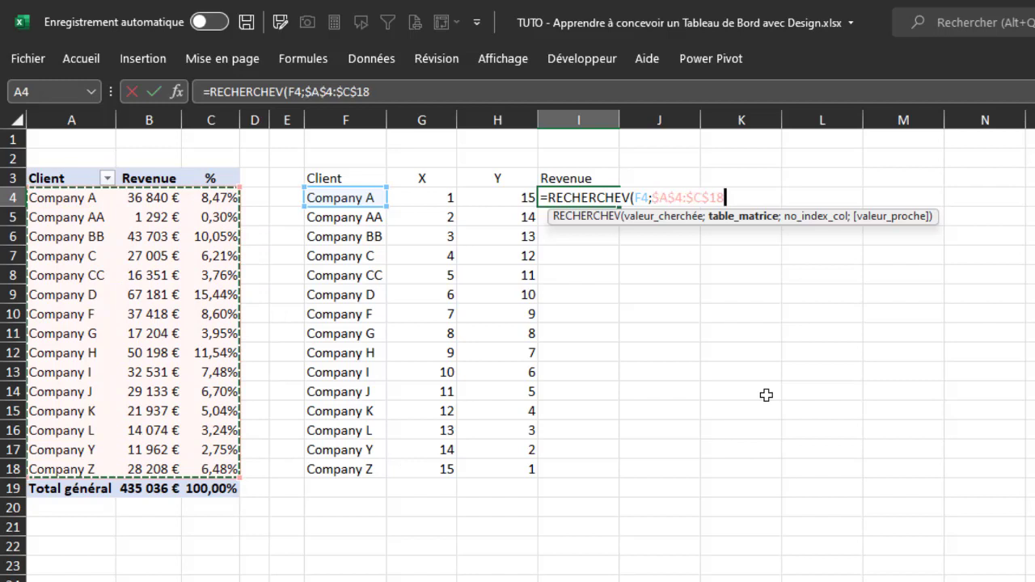
text(;)
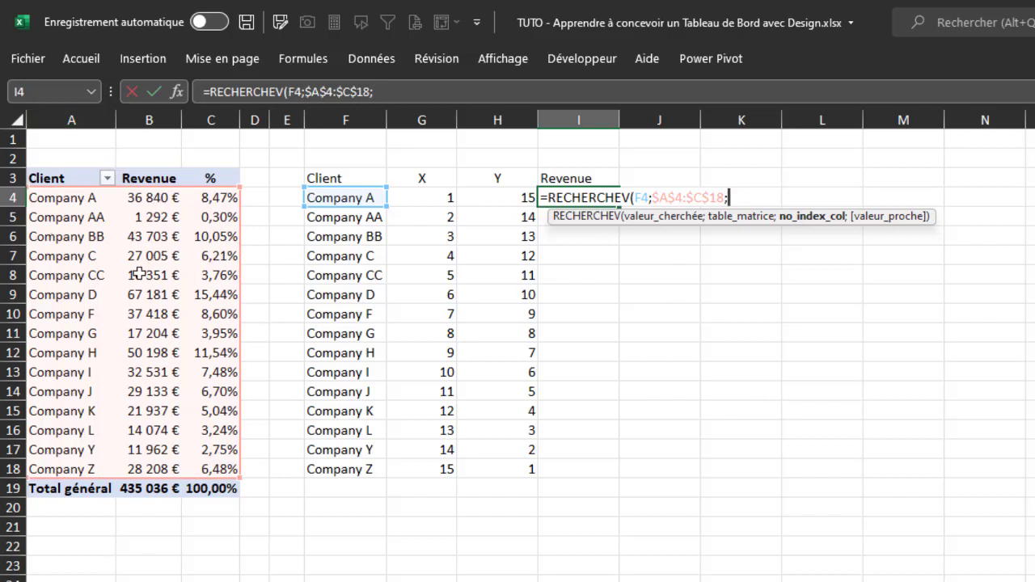
text(2;)
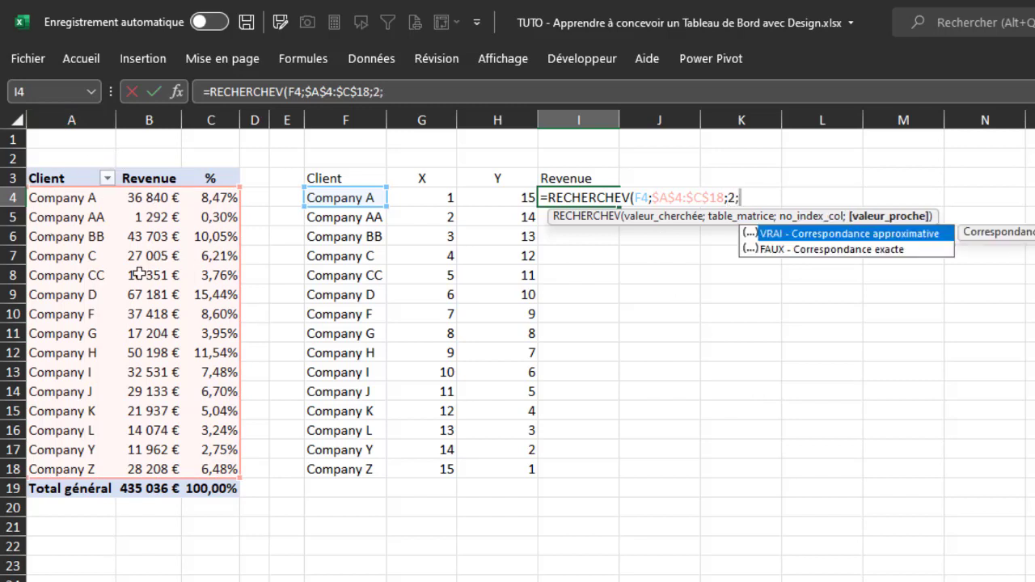
text(0))
key(Return)
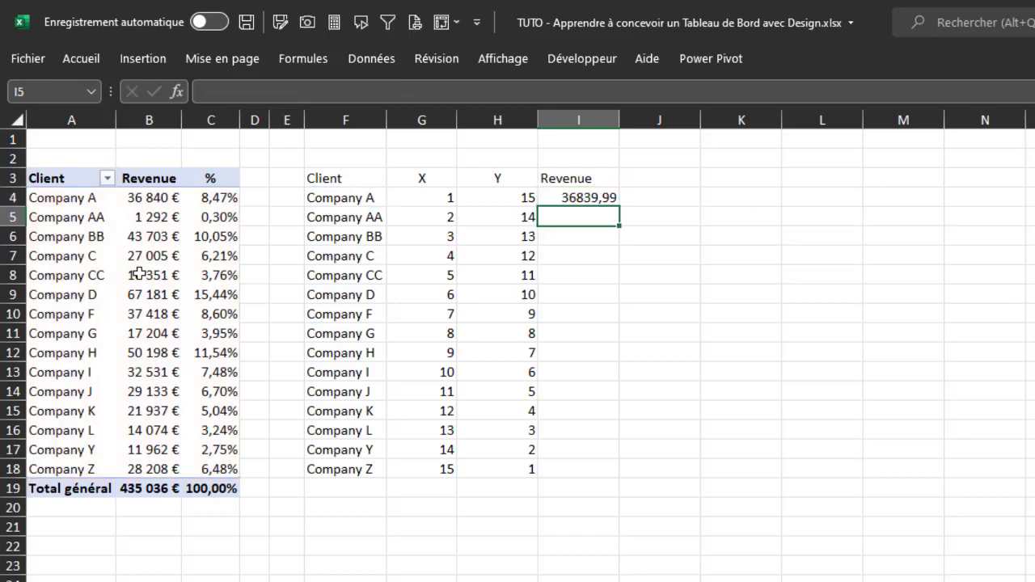
Copy the currency format of B4 onto I4 and fill the revenue lookup formula down to I18.
click(167, 198)
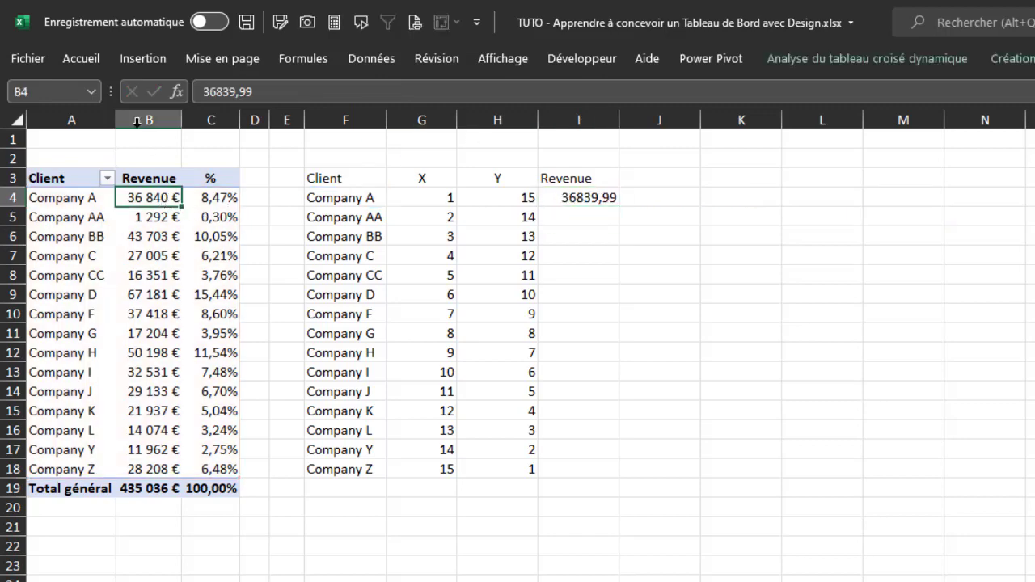
click(81, 58)
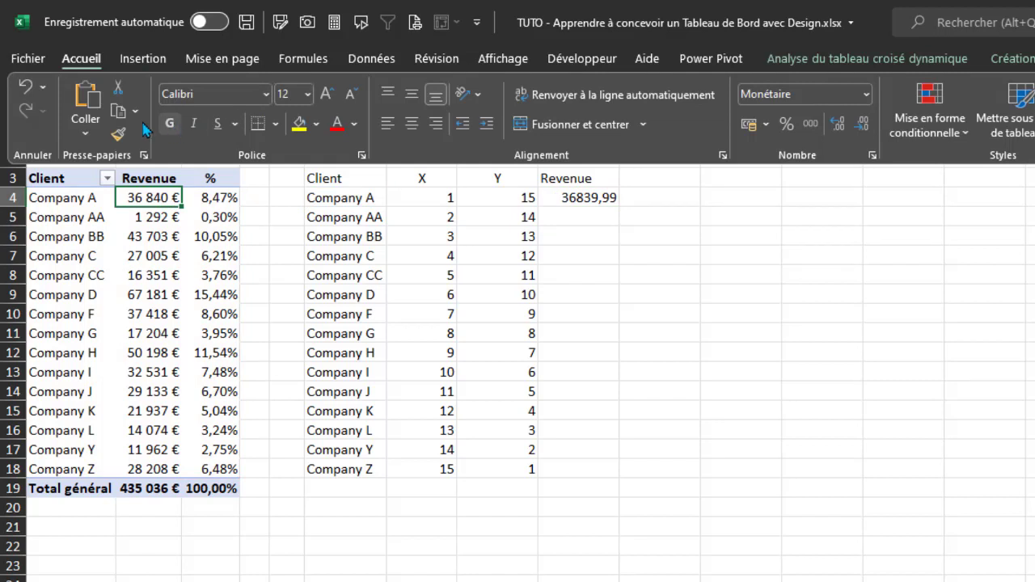
click(118, 134)
click(582, 202)
click(591, 201)
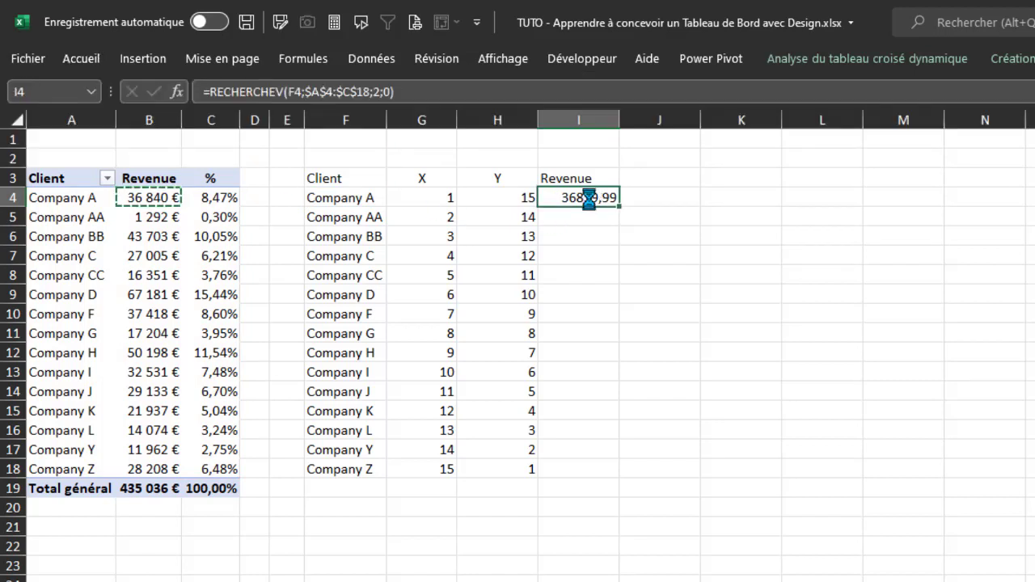
drag(623, 208, 623, 480)
Add a slicer for the Mois field to the pivot table, place it below the tables and enlarge it to fit all twelve months.
click(81, 256)
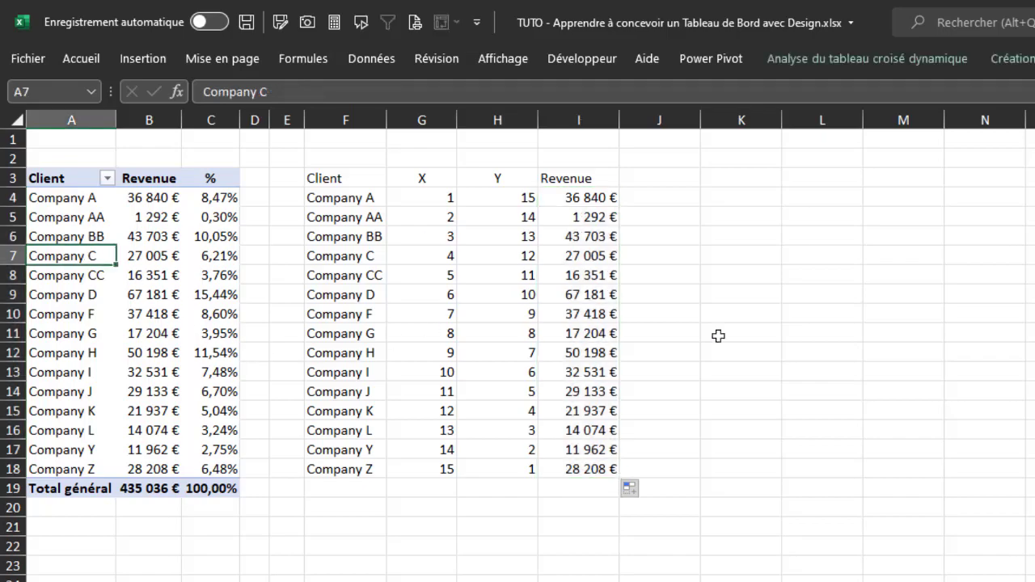
right_click(121, 237)
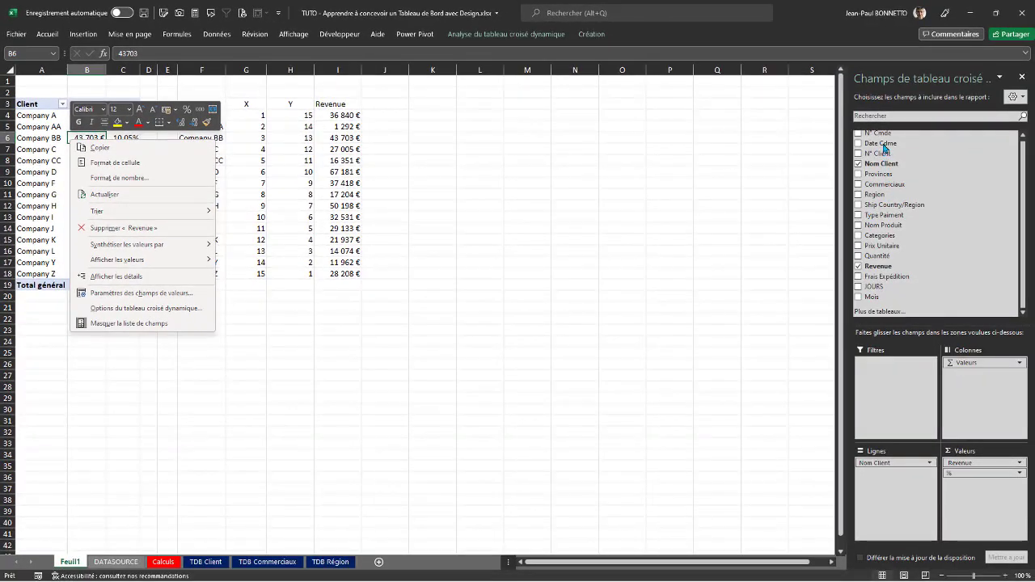
right_click(878, 299)
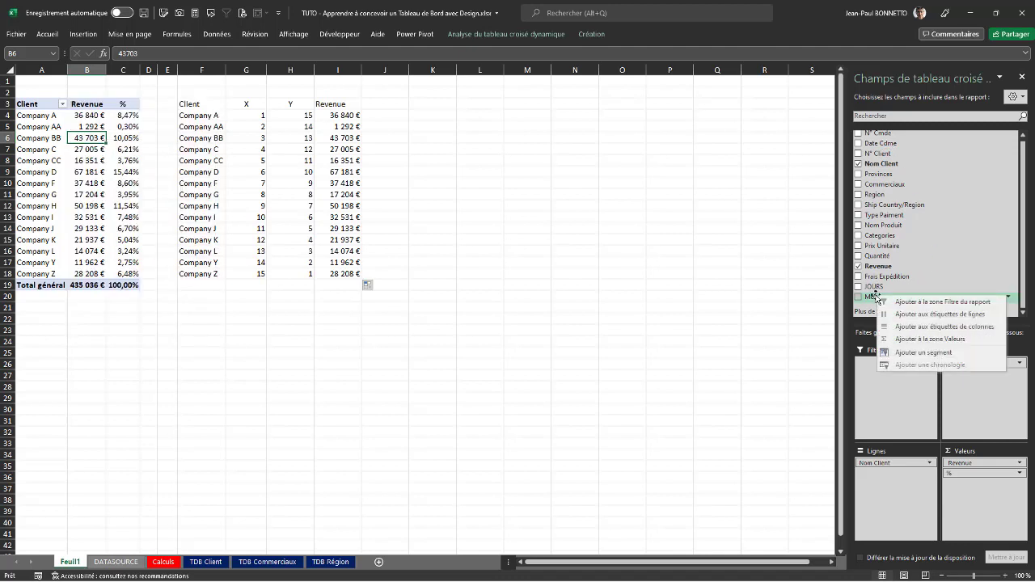
click(872, 298)
right_click(872, 299)
click(872, 299)
right_click(871, 299)
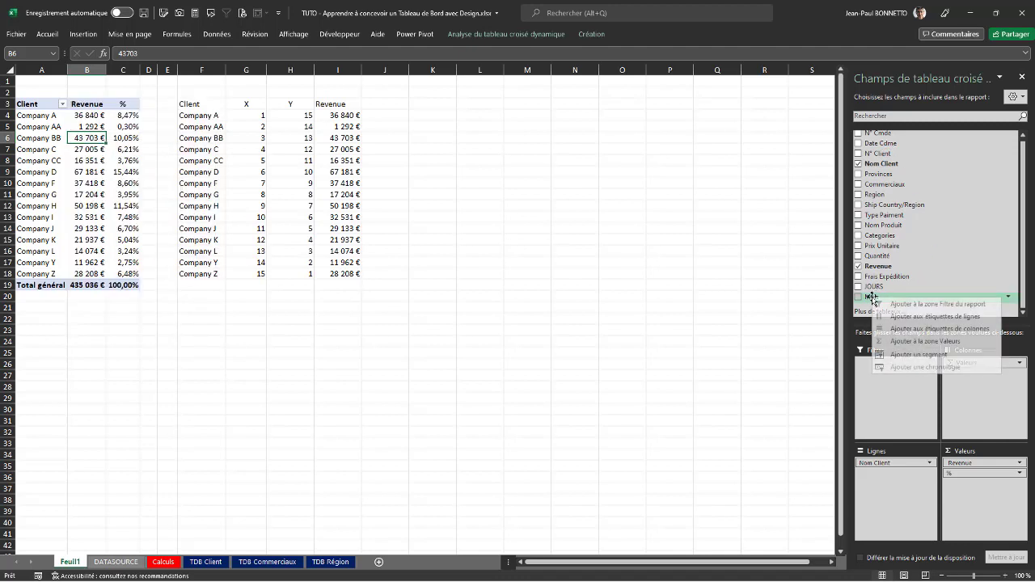
click(897, 354)
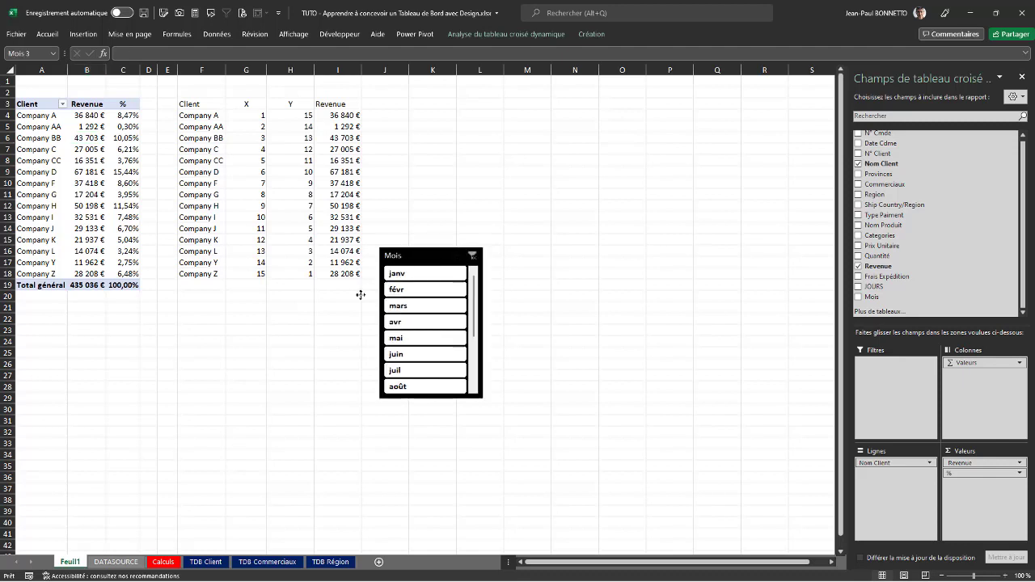
drag(489, 387, 226, 535)
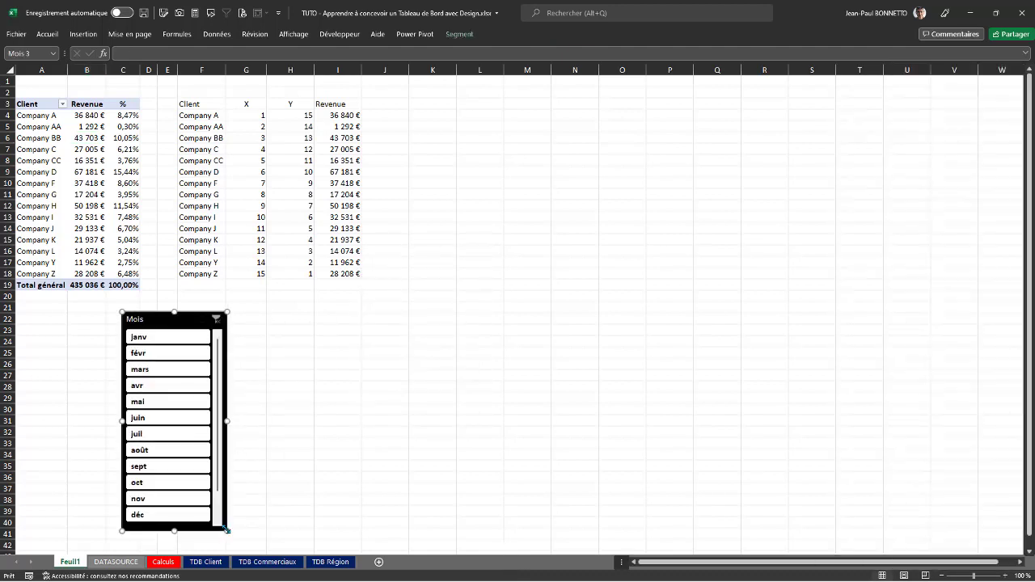
Filter the pivot table by different months in the Mois slicer, including oct, déc and juil, to check how the helper table responds.
click(159, 382)
click(172, 477)
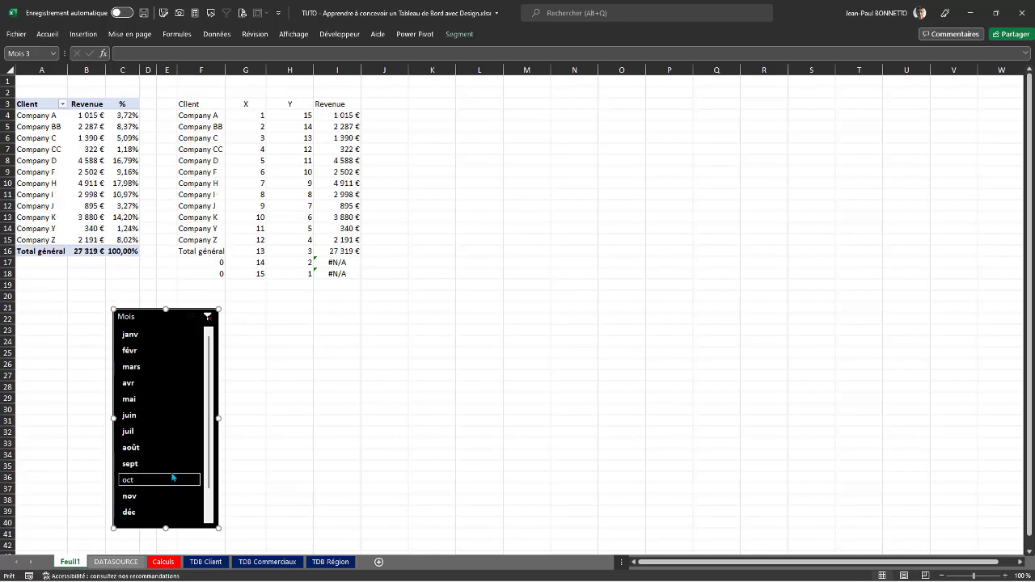
drag(165, 414, 164, 399)
click(175, 463)
click(170, 512)
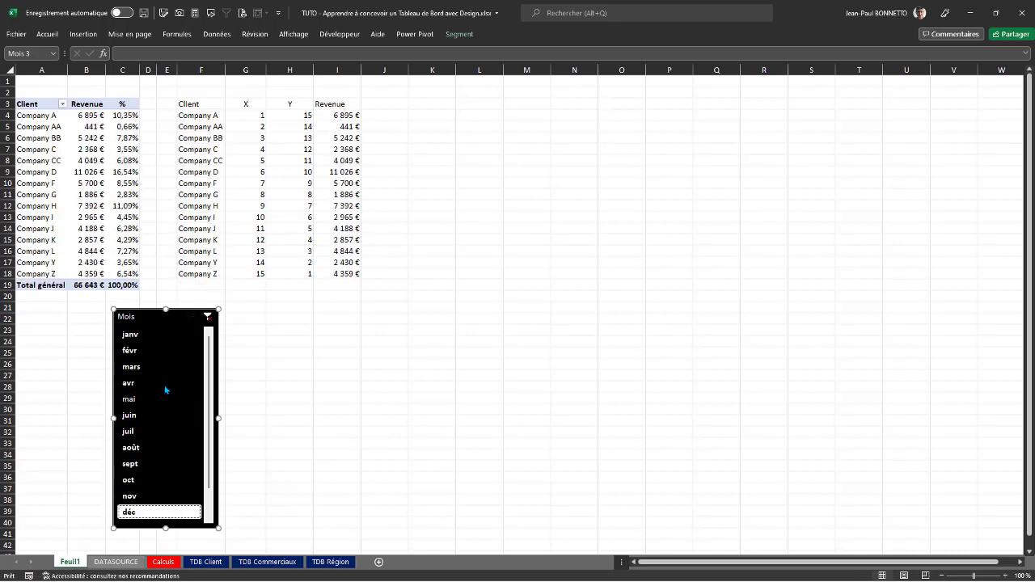
click(159, 382)
click(158, 334)
click(162, 431)
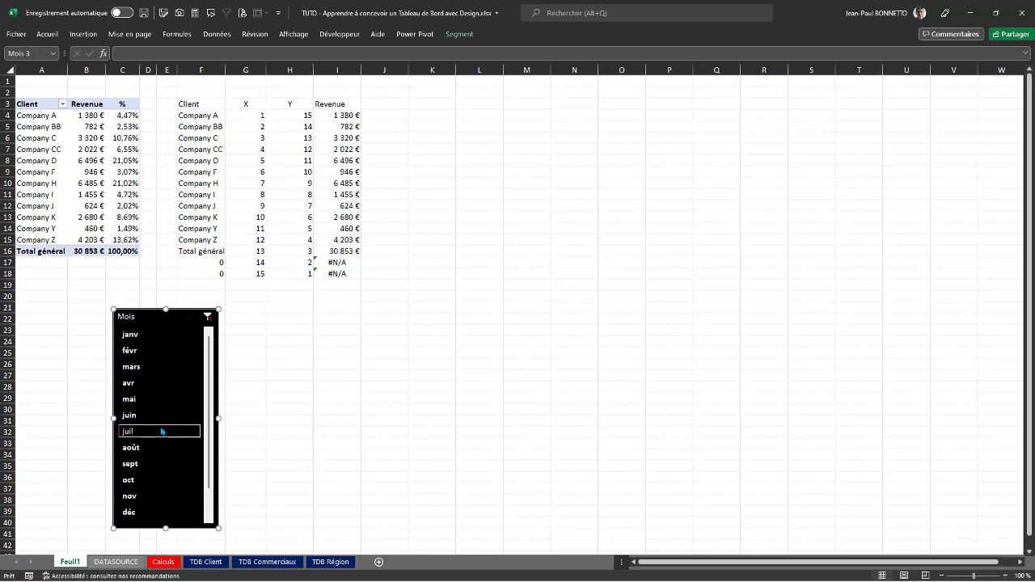
Filter the pivot table by oct, janv and the range janv to mai in the Mois slicer, and clear the filter again.
click(162, 479)
click(152, 332)
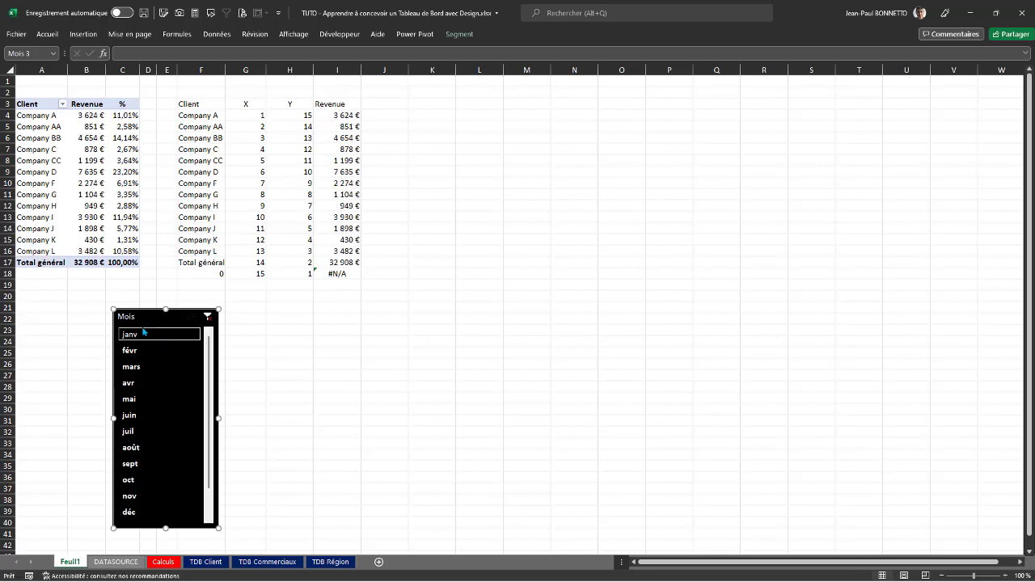
drag(145, 334, 161, 402)
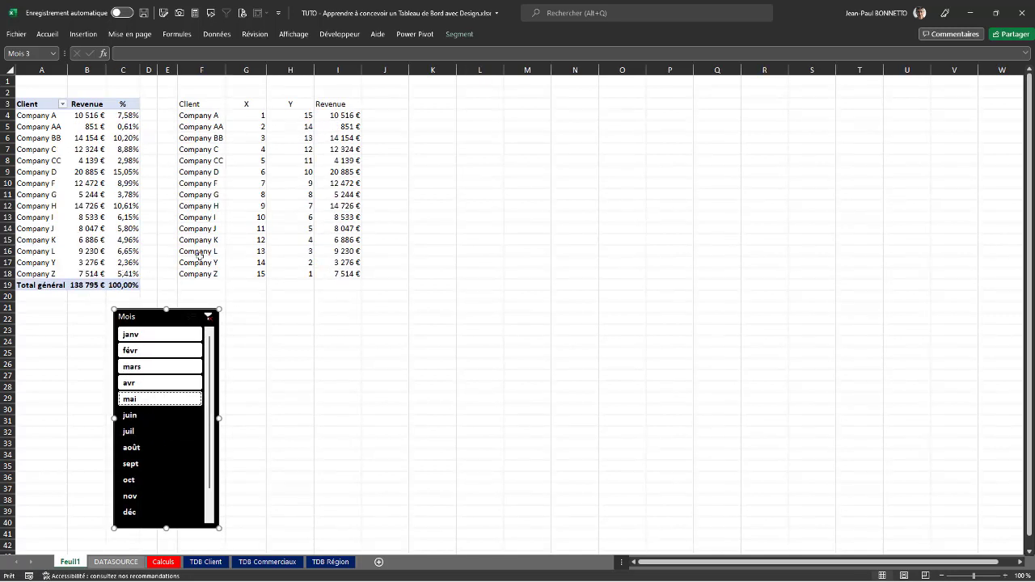
click(208, 316)
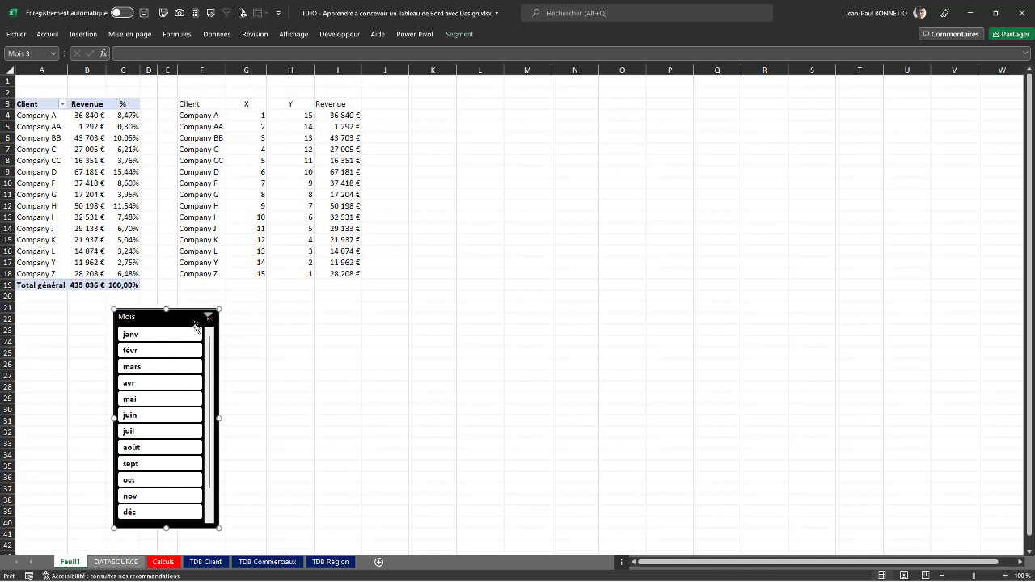
Turn off the pivot table's grand totals for both rows and columns.
click(204, 124)
click(57, 283)
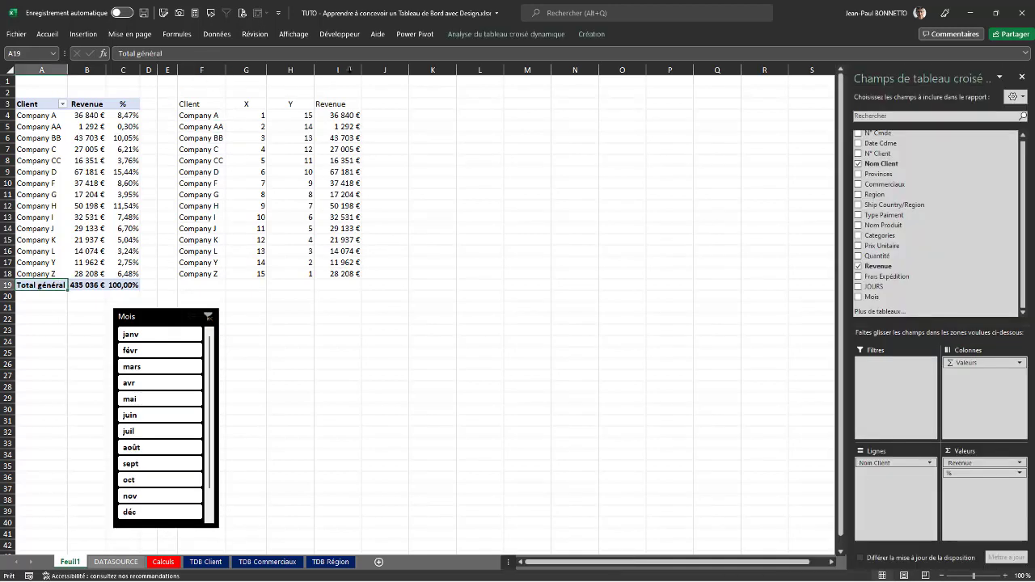
key(super+Down)
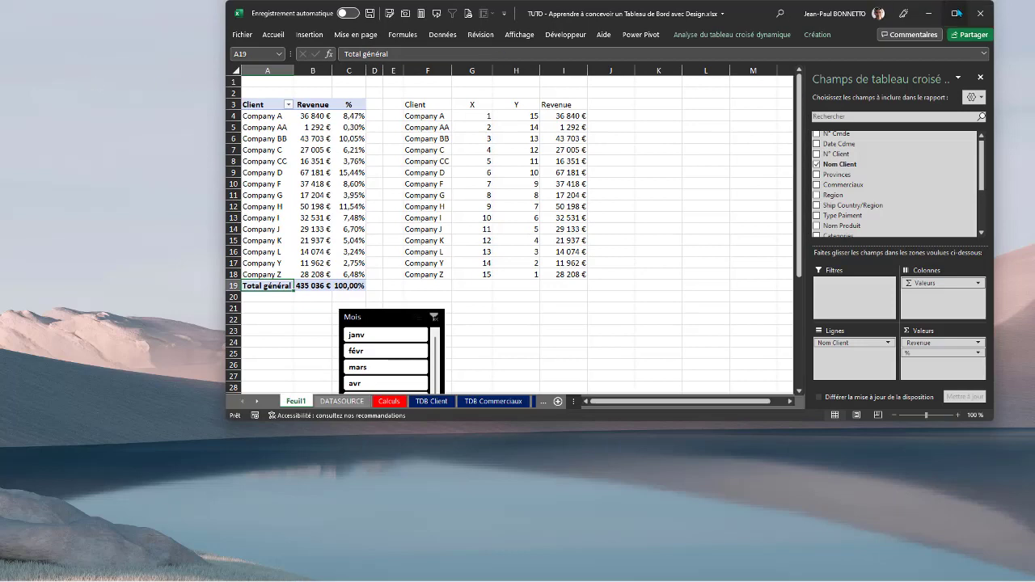
key(super+Up)
click(591, 33)
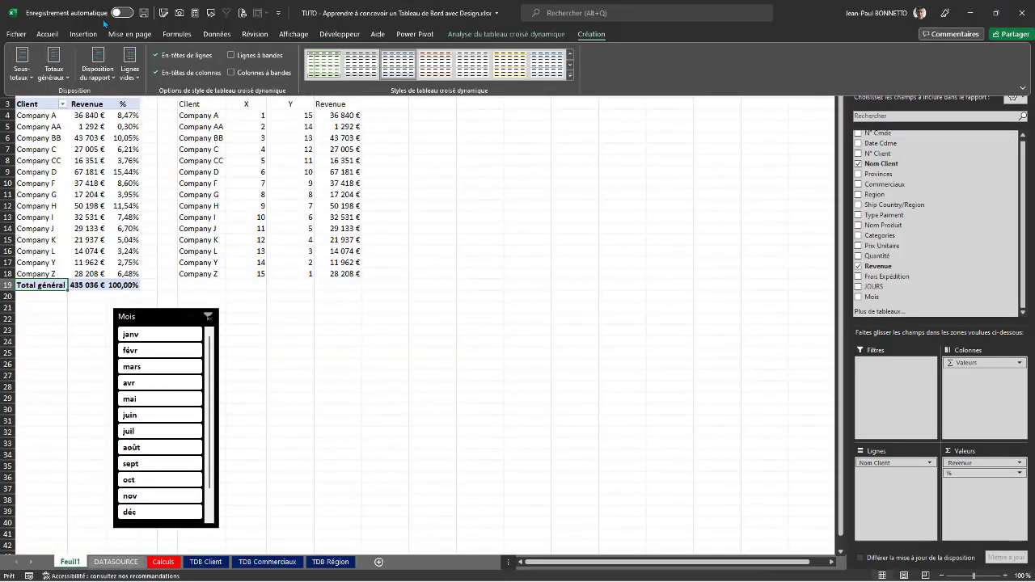
click(53, 63)
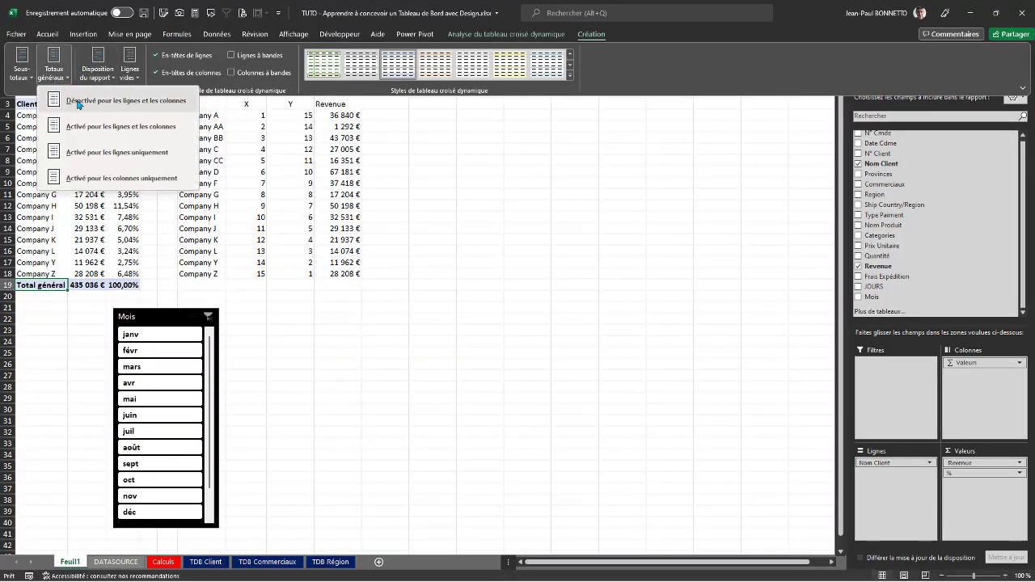
click(81, 101)
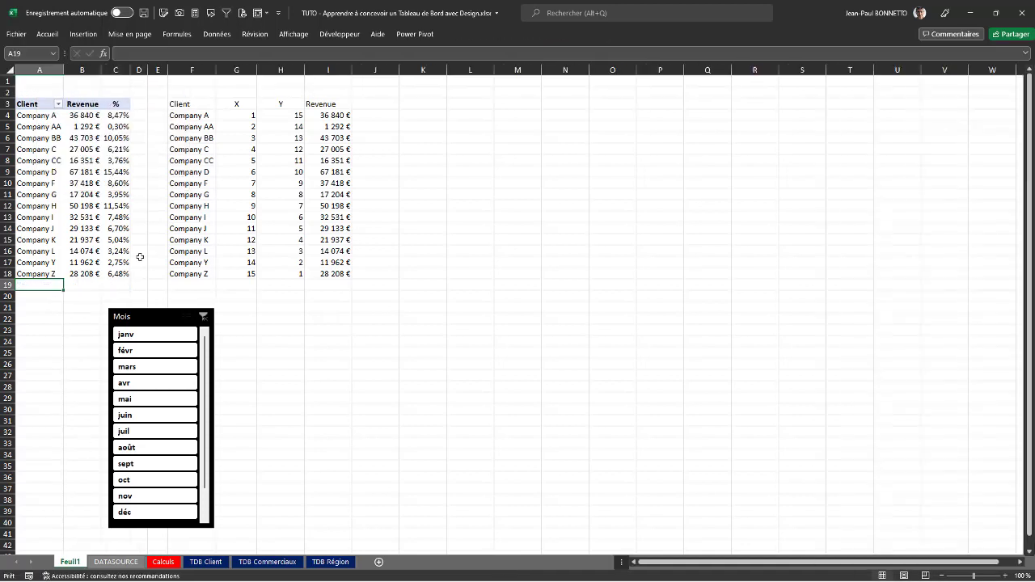
Shift the Mois slicer slightly toward column A so that it starts under column B, below the pivot table.
click(194, 116)
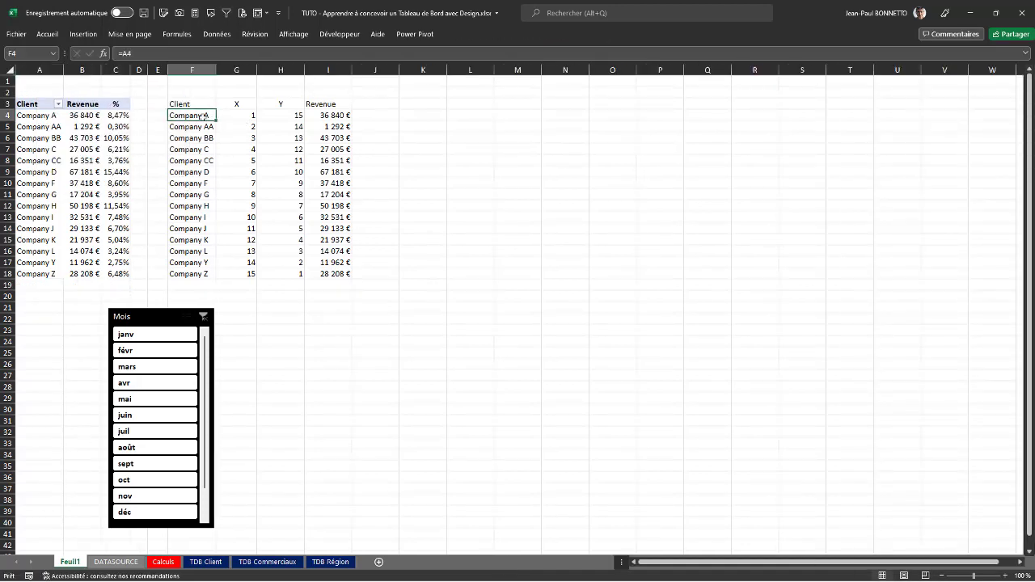
click(195, 284)
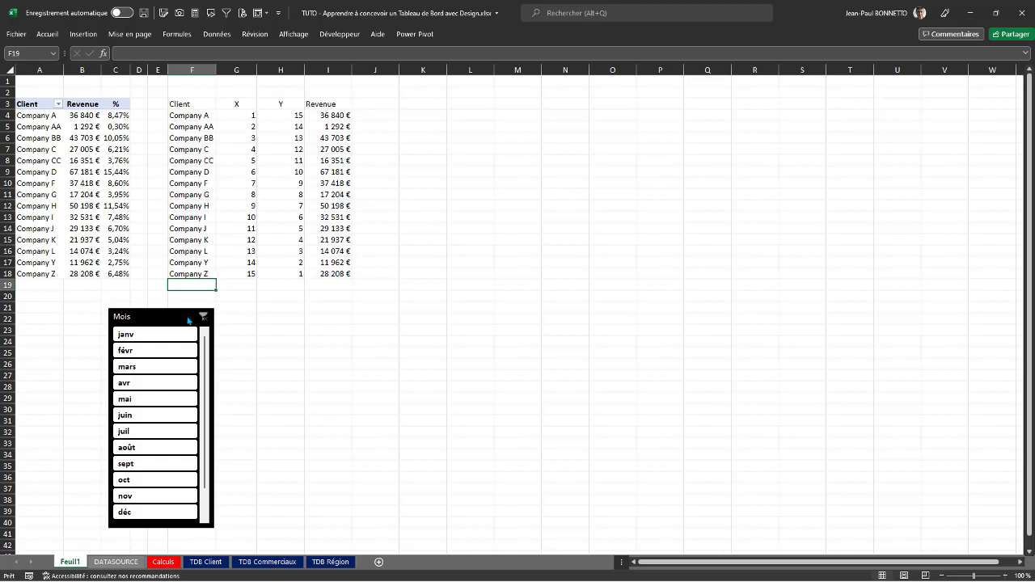
drag(156, 316, 122, 313)
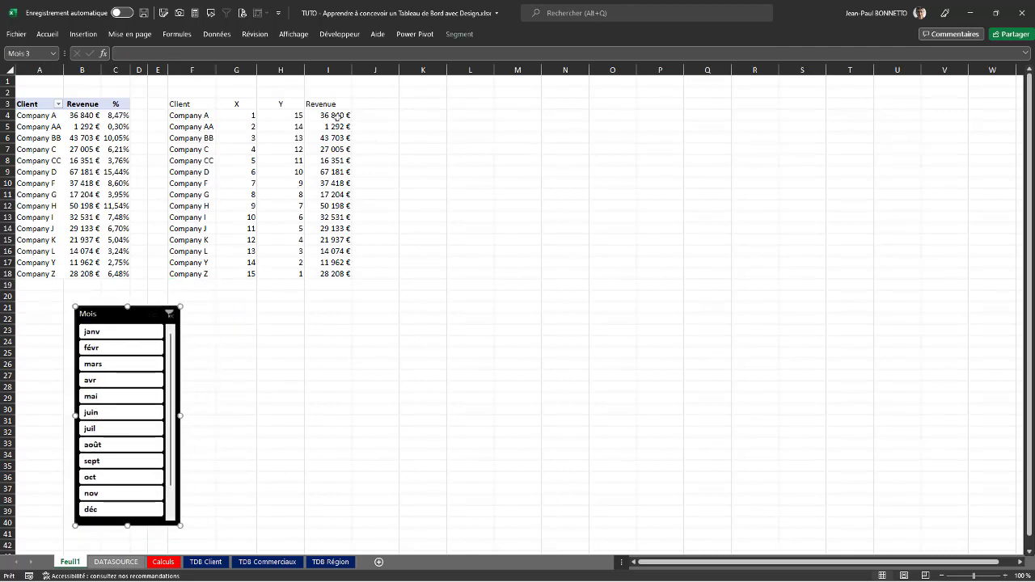
Wrap the lookup in I4 as =SIERREUR(RECHERCHEV(F4;$A$4:$C$18;2;0);"") and fill it down to I18.
click(336, 192)
click(332, 118)
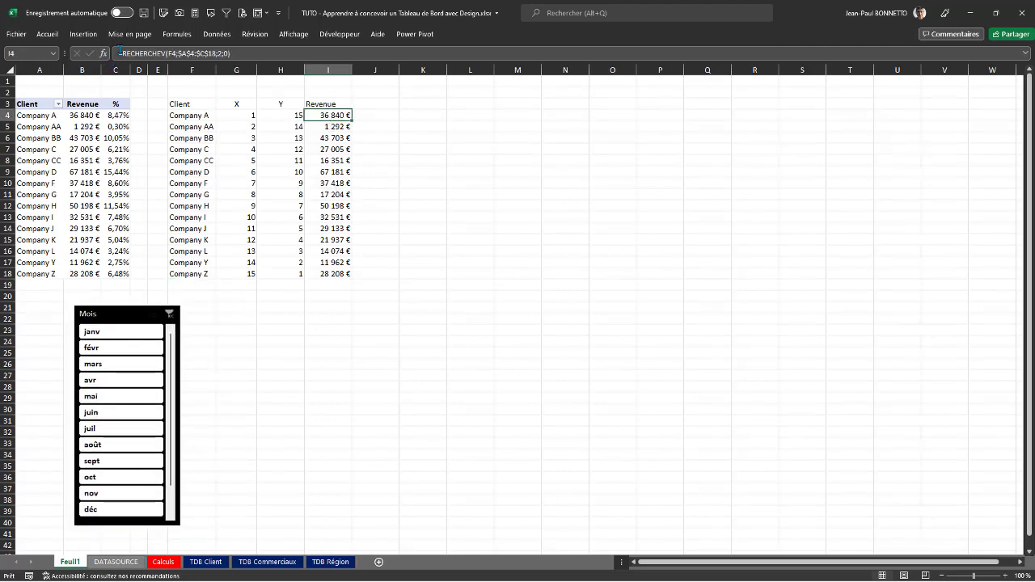
click(159, 53)
text(si)
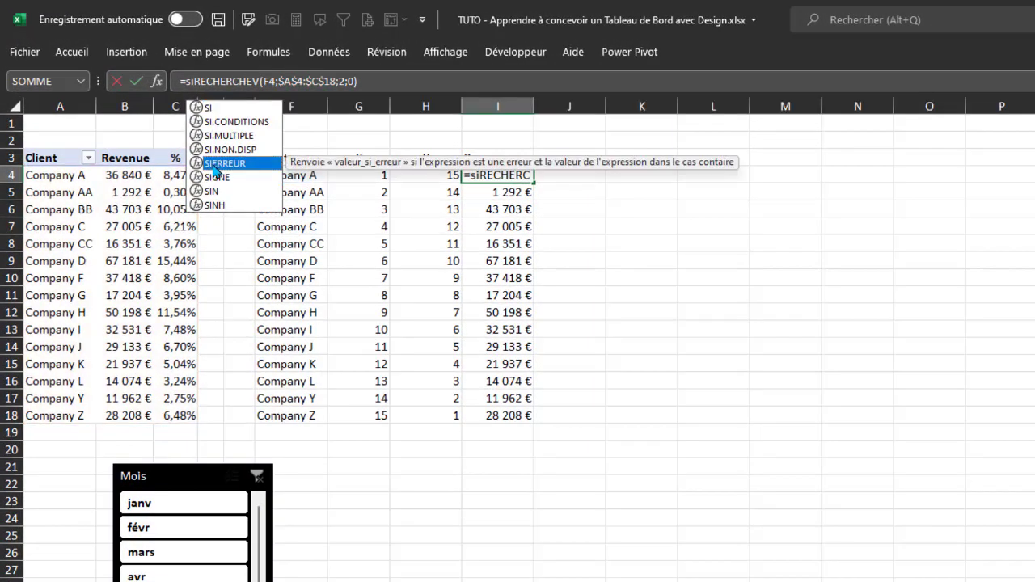
double_click(216, 164)
click(464, 83)
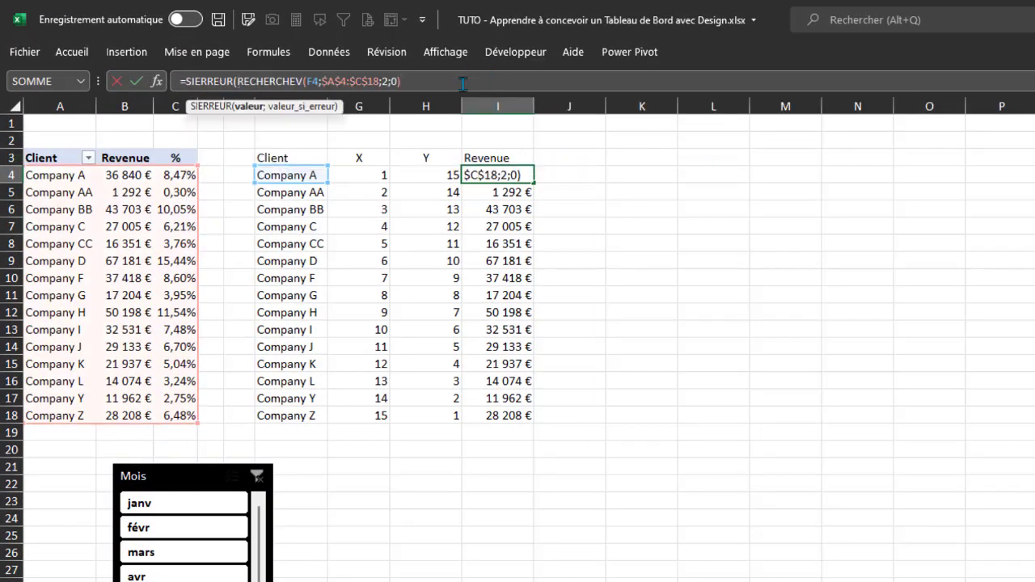
text(;""))
key(Return)
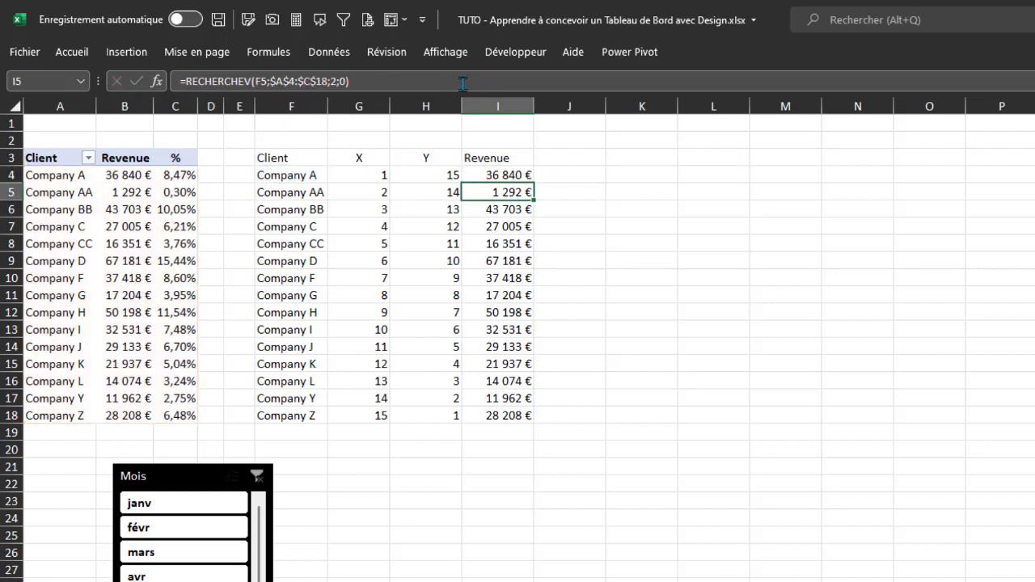
click(503, 175)
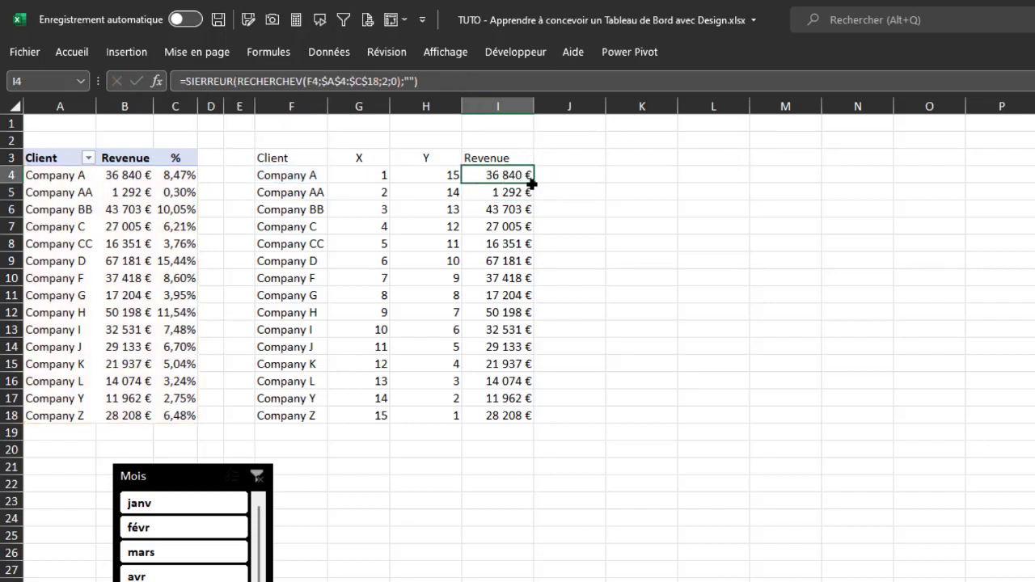
drag(531, 183, 549, 421)
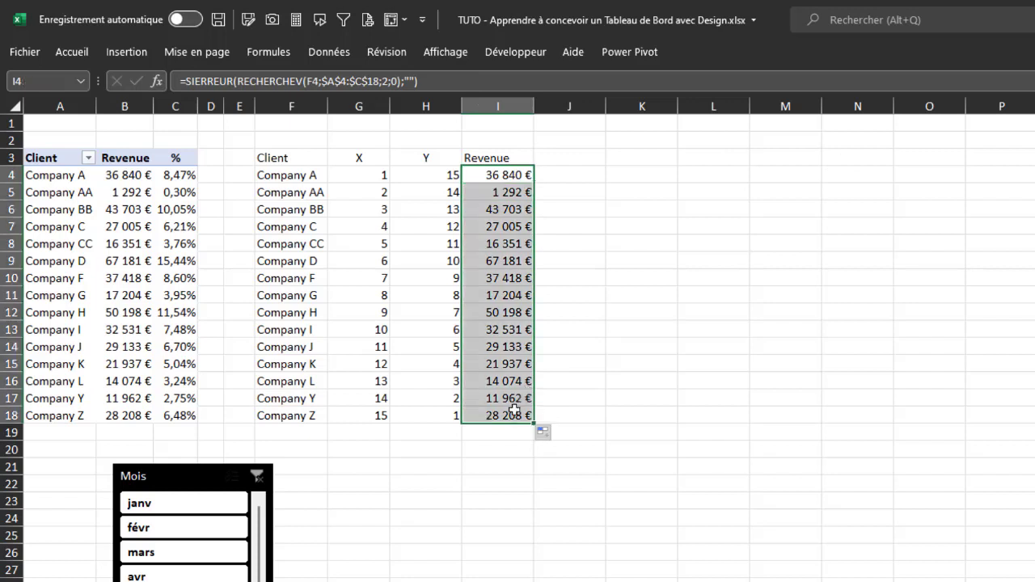
Filter by single months, including janv, in the Mois slicer to check the helper table's Revenue column, and clear the filter.
click(184, 552)
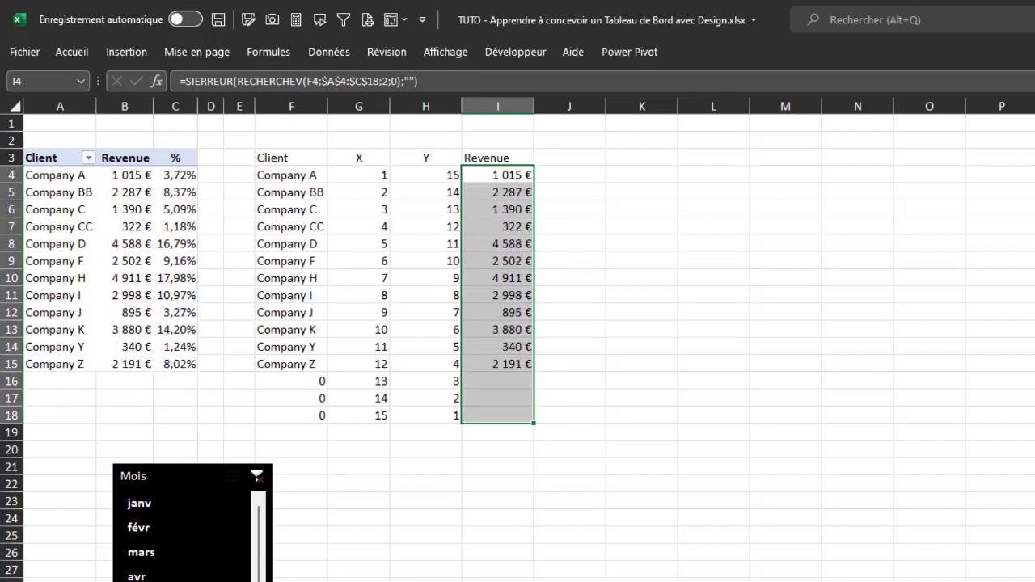
click(177, 506)
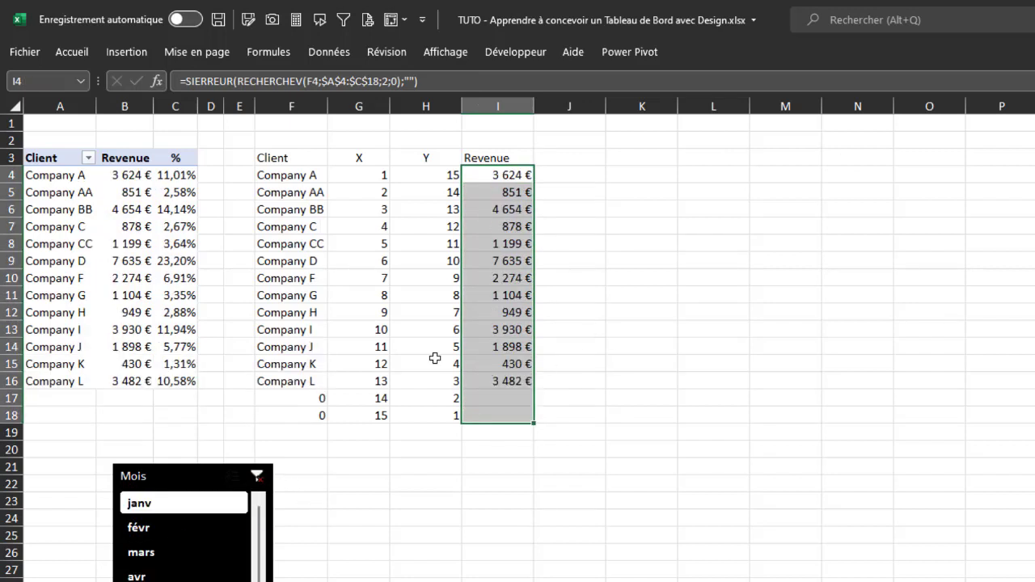
click(312, 307)
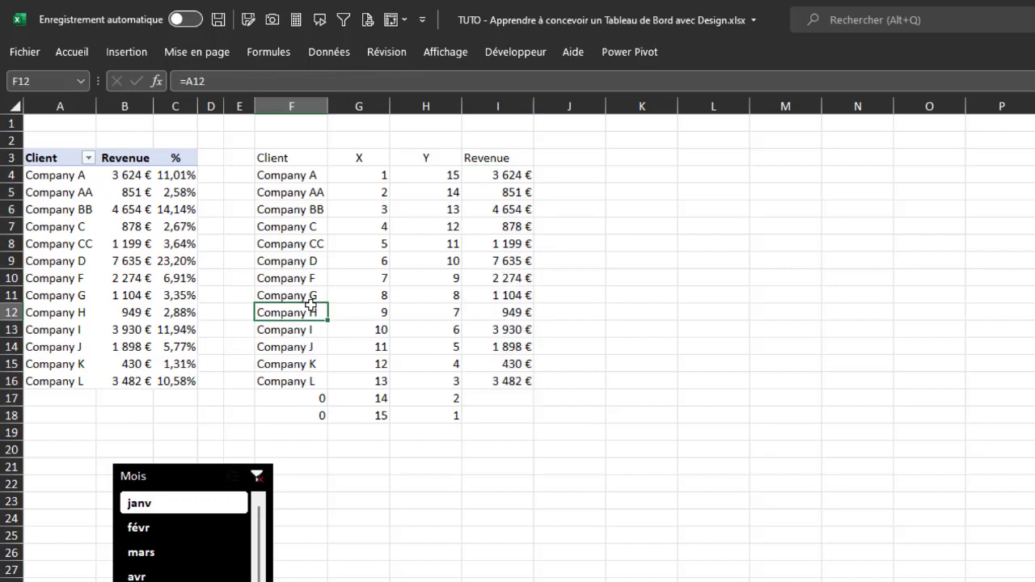
click(258, 478)
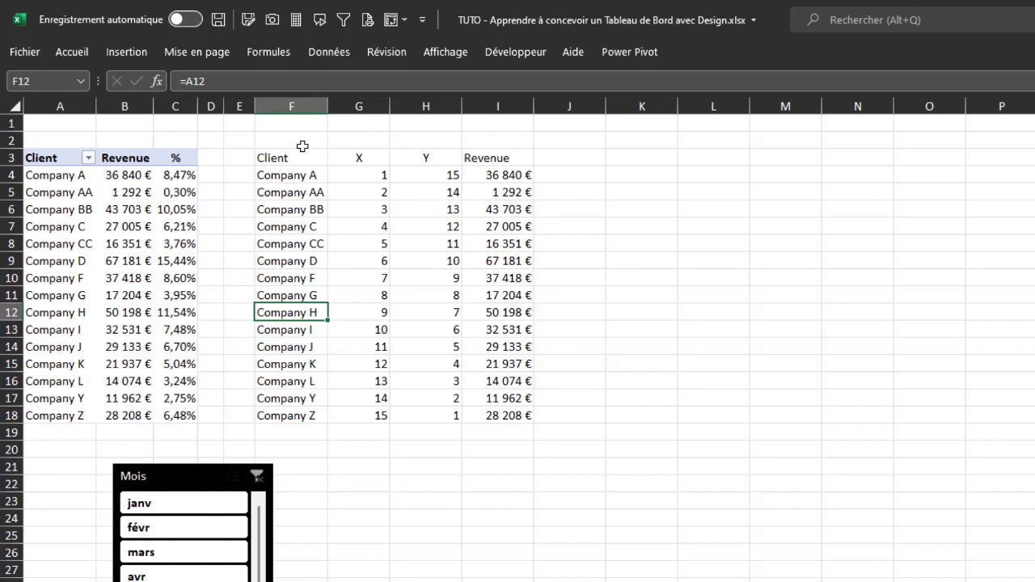
drag(286, 154, 422, 154)
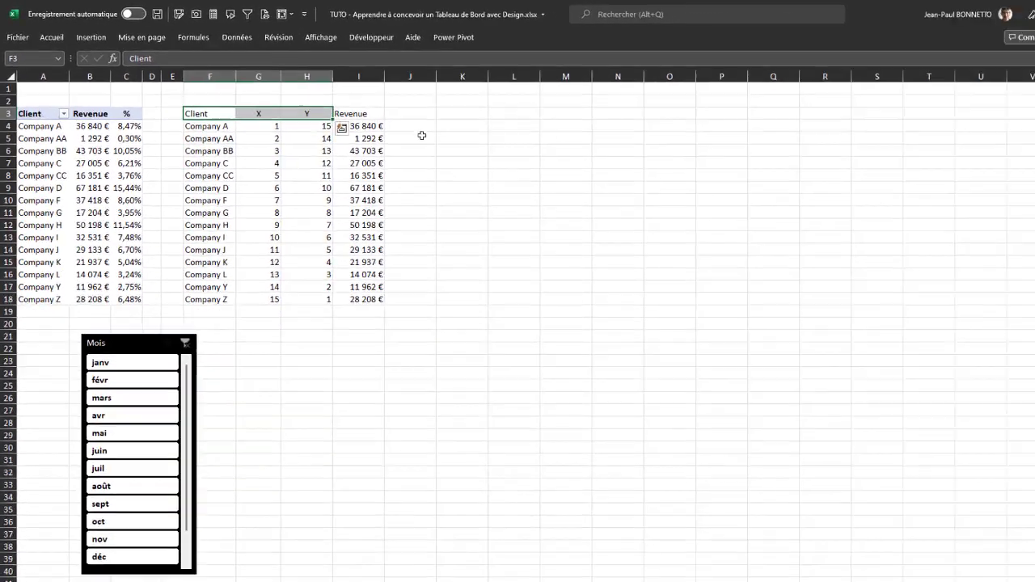
Insert an empty bubble chart from a blank cell and place it beside the helper table, around columns L to P.
click(565, 138)
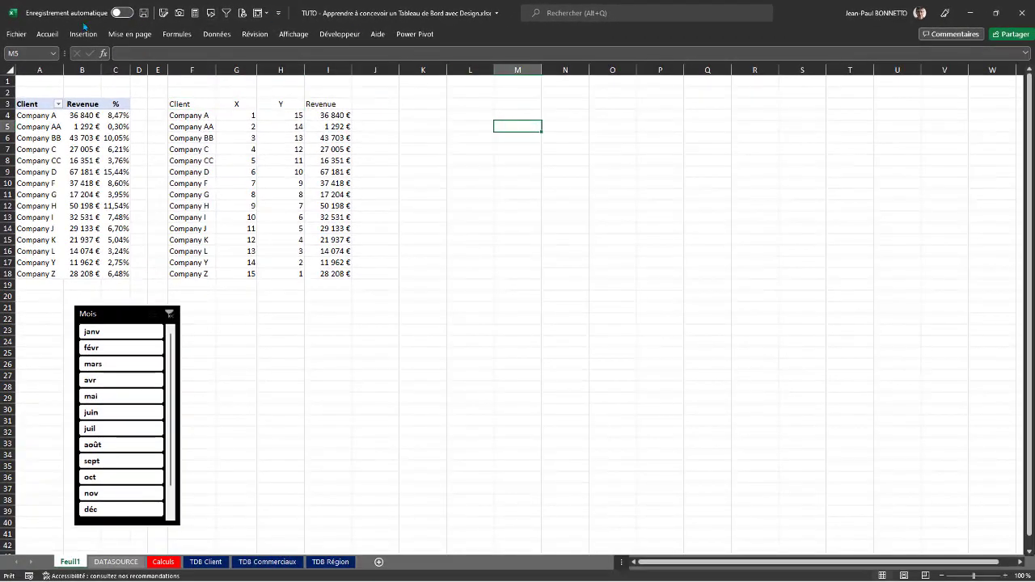
click(84, 35)
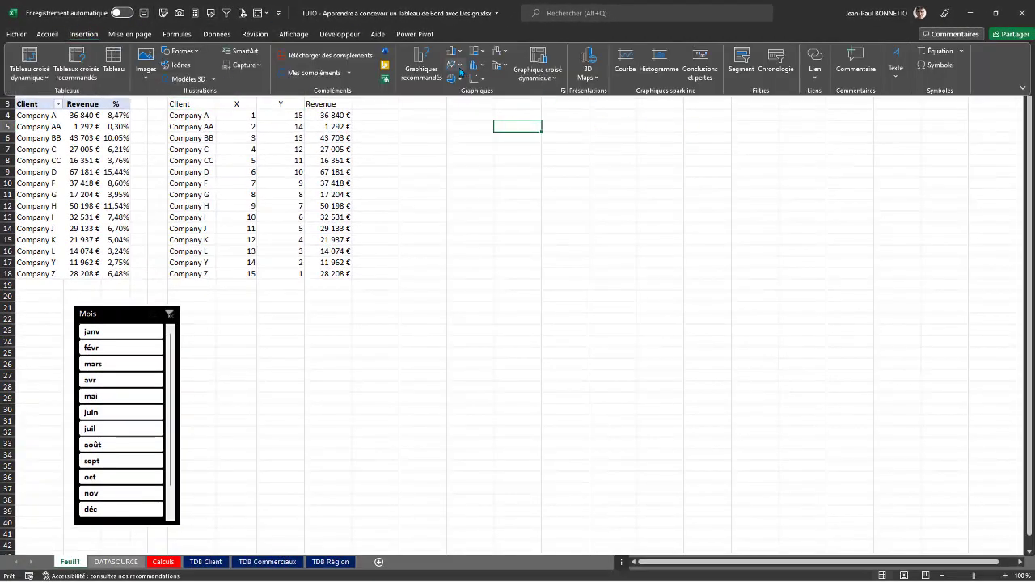
click(482, 79)
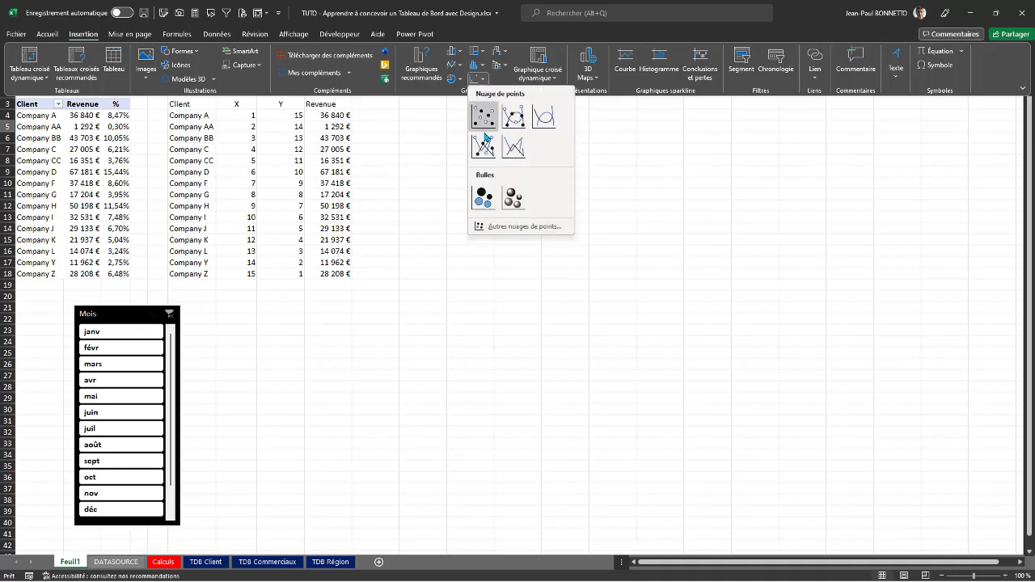
click(505, 201)
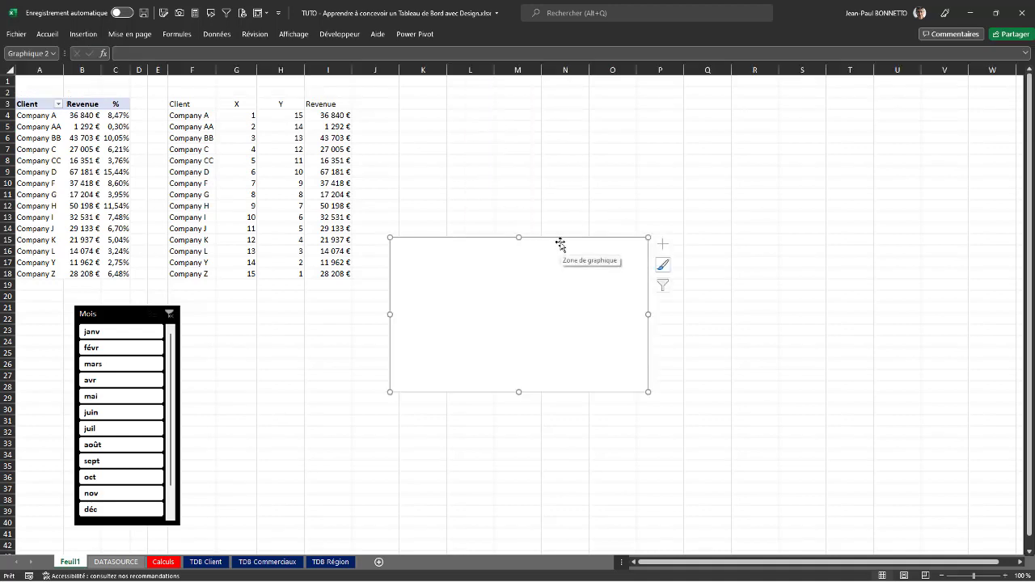
mouse_move(614, 180)
mouse_down()
mouse_move(603, 122)
mouse_move(620, 194)
mouse_up()
Add a data series to the bubble chart, named from cell F3, with G4:G18 as its X values.
click(491, 37)
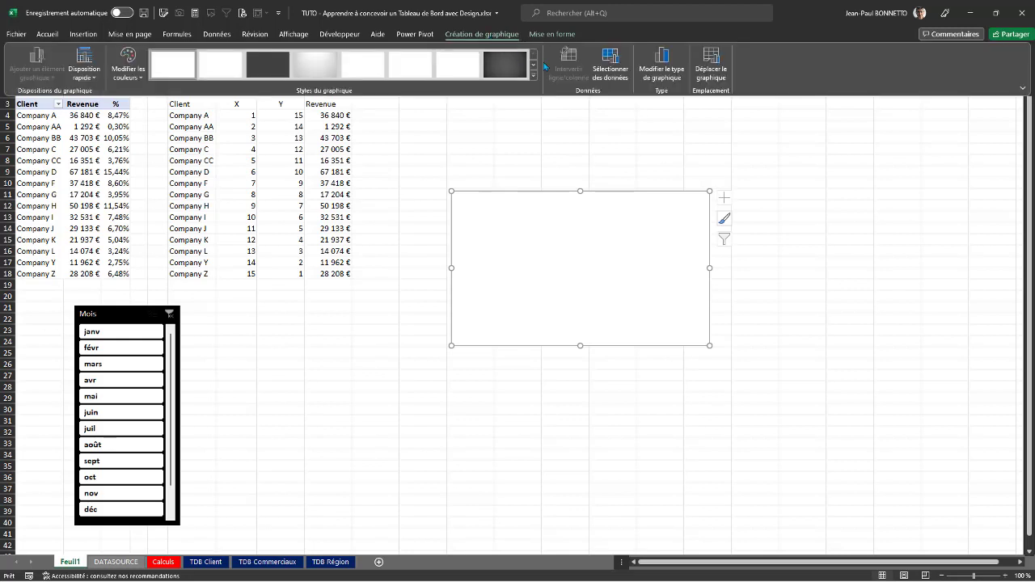
click(614, 63)
click(432, 264)
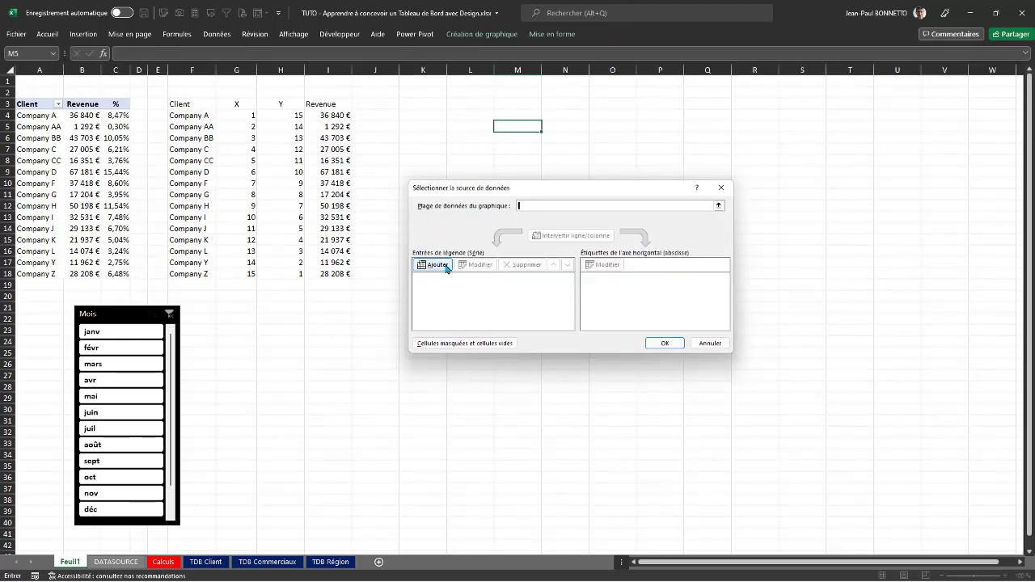
drag(538, 223, 373, 327)
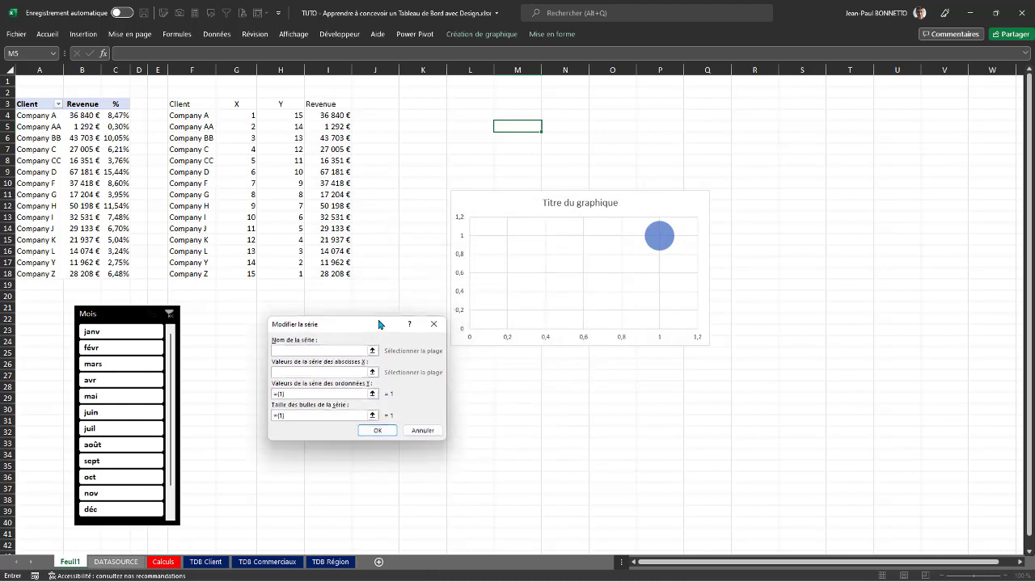
click(192, 105)
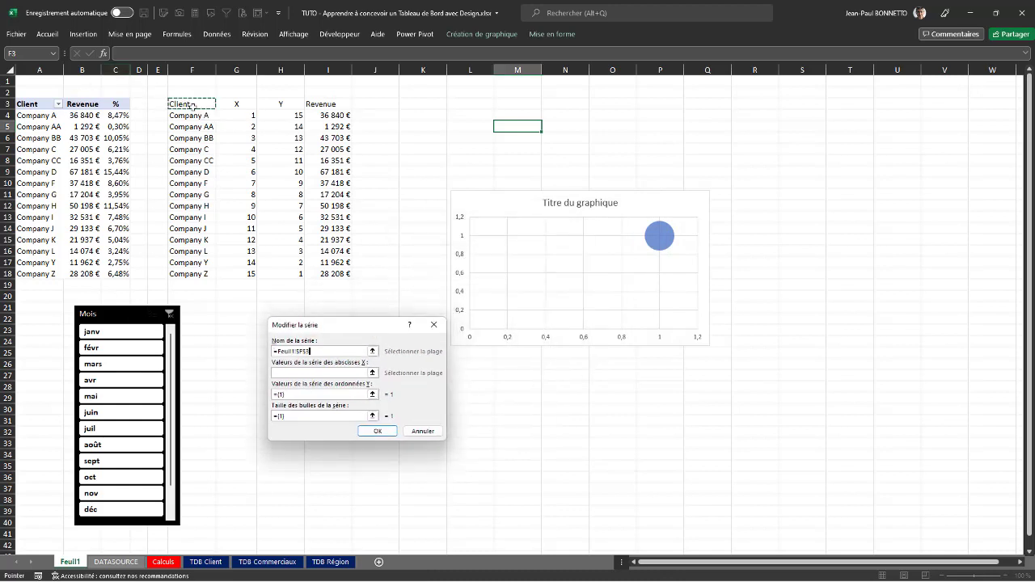
click(325, 372)
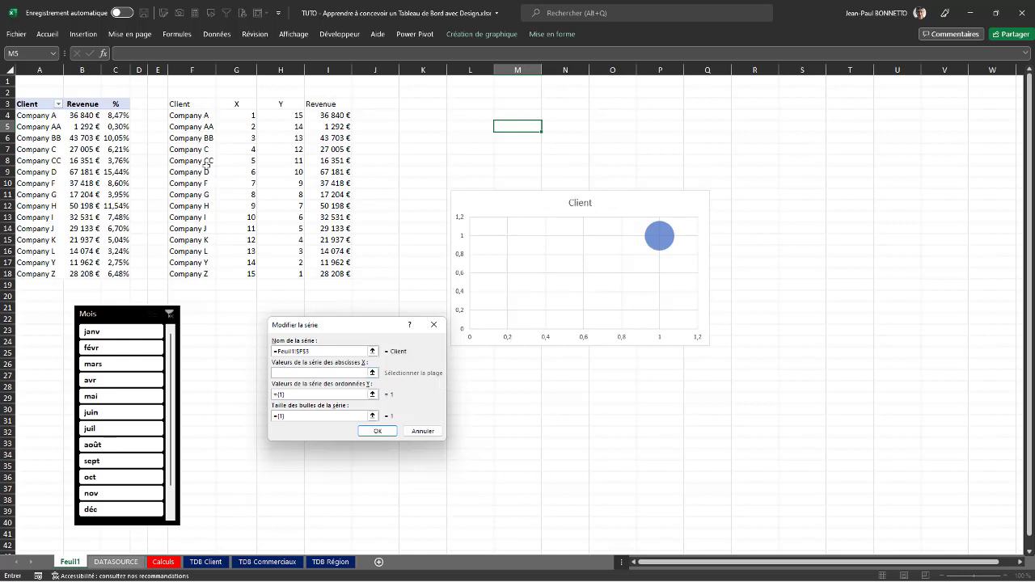
click(252, 114)
drag(252, 115, 251, 271)
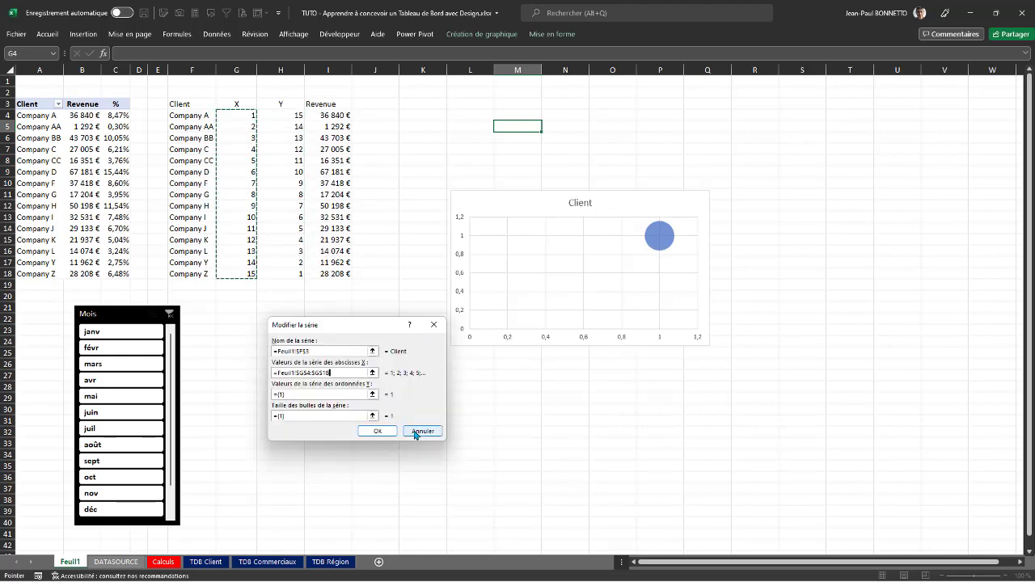
Set the Client series' Y values to H4:H18 and its bubble sizes to I4:I18, and accept the series.
click(275, 396)
double_click(275, 396)
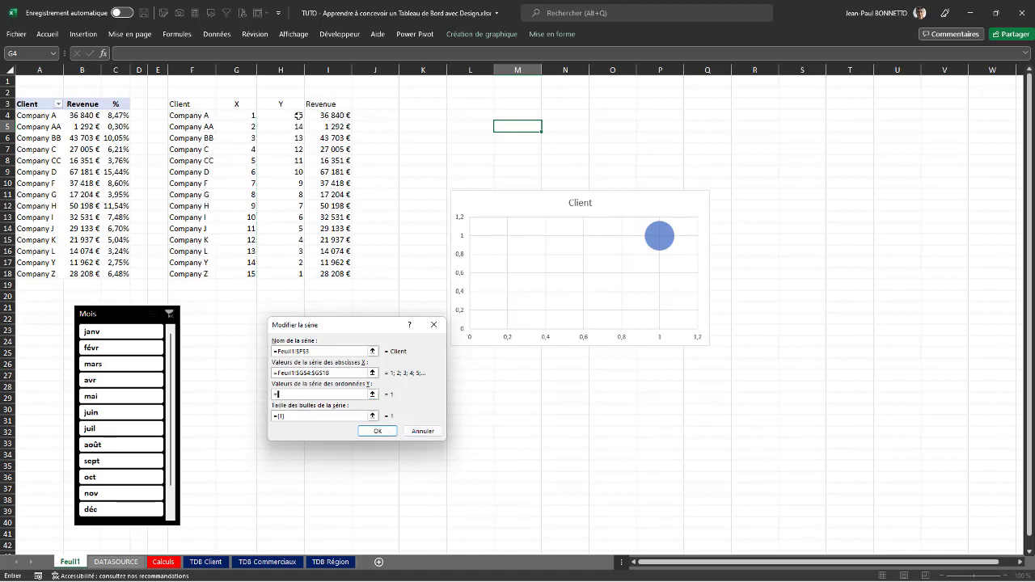
drag(297, 115, 301, 275)
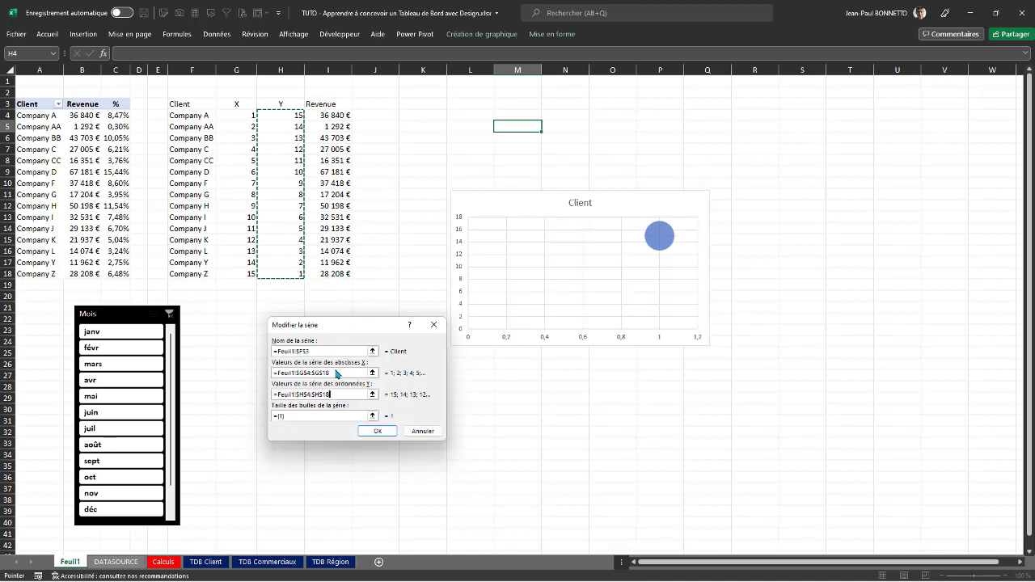
double_click(310, 417)
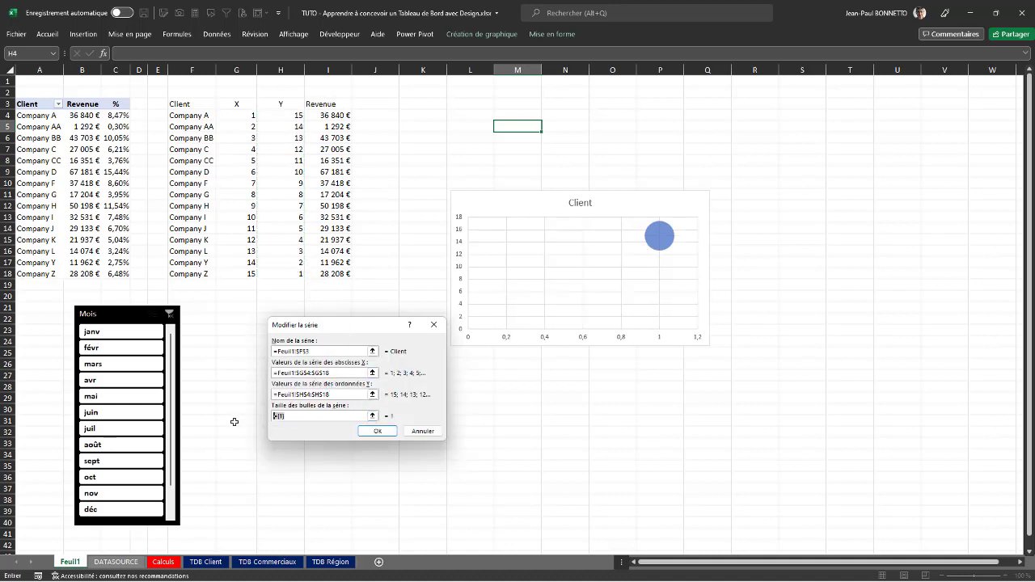
drag(327, 116, 343, 275)
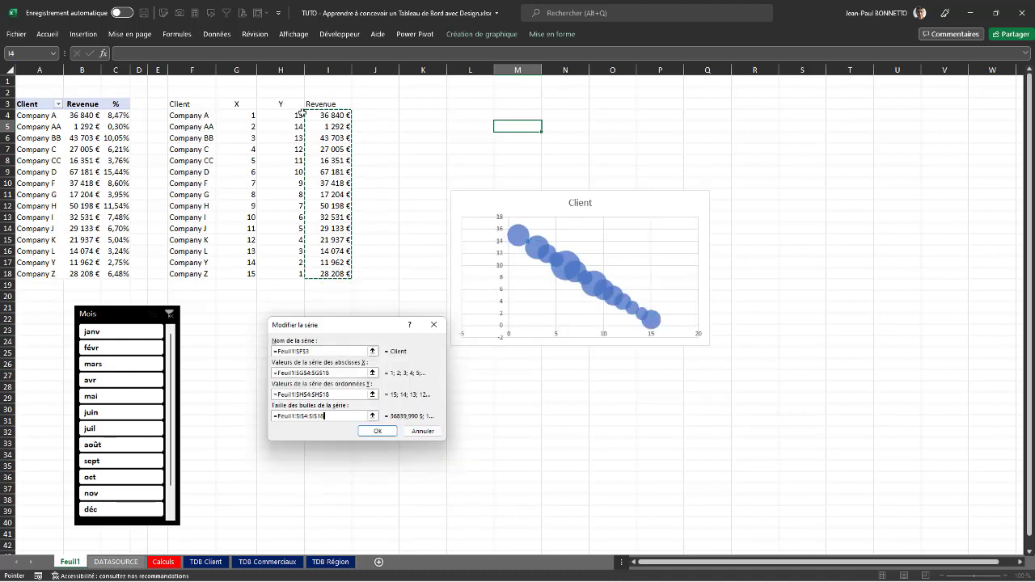
click(377, 431)
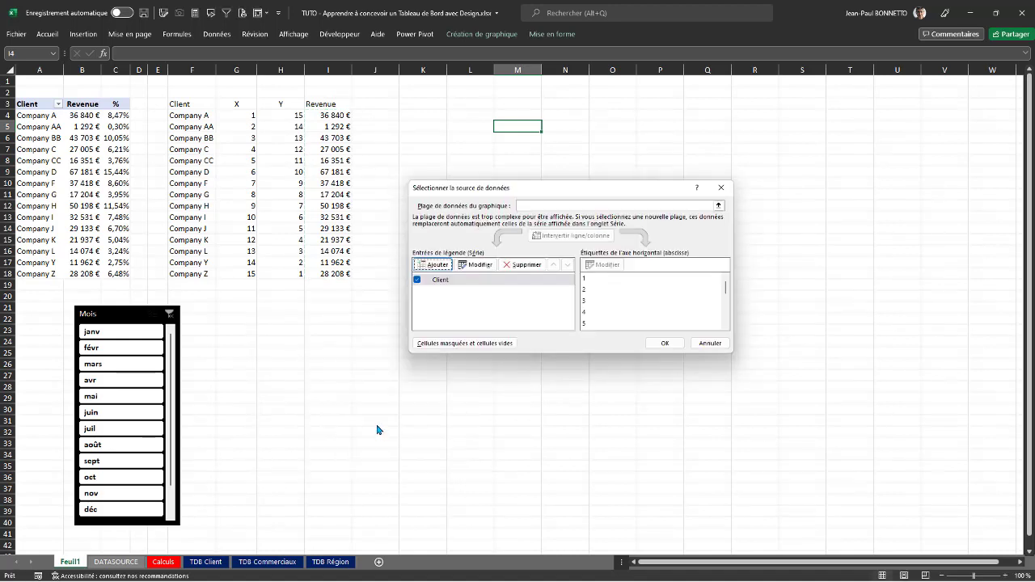
Reopen the Client series to check its ranges, and confirm the bubble chart's data source.
click(456, 279)
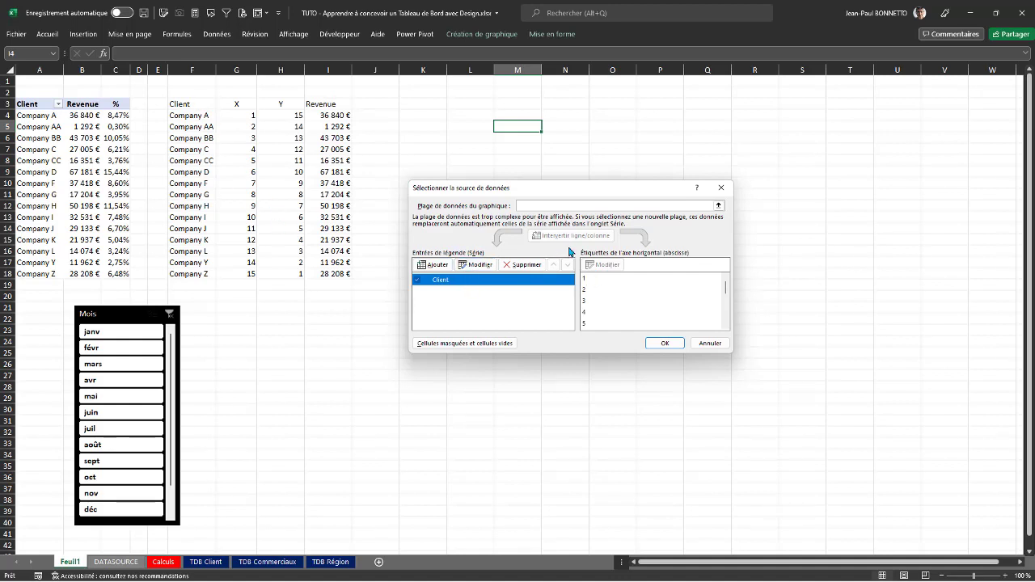
click(476, 265)
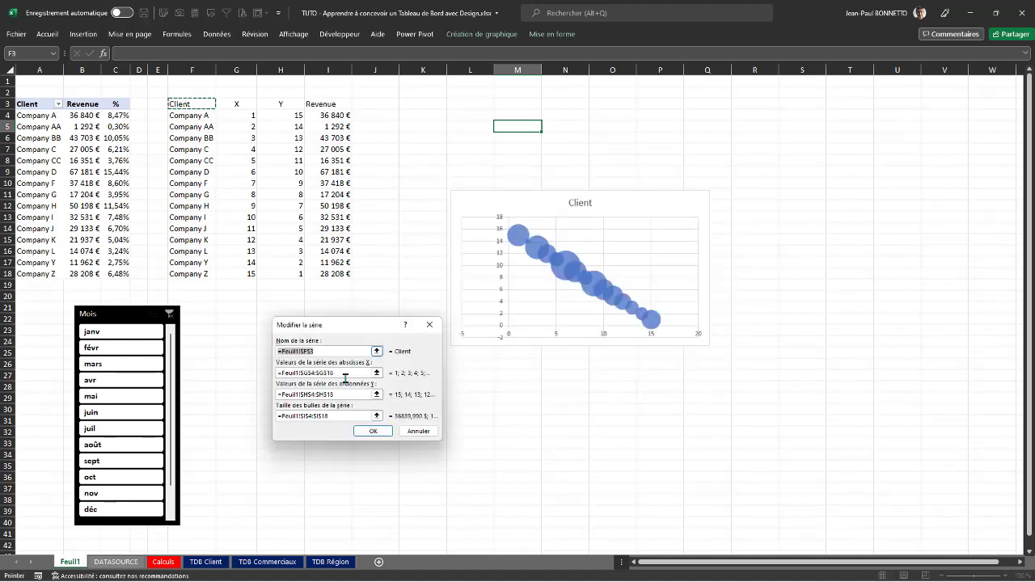
click(380, 431)
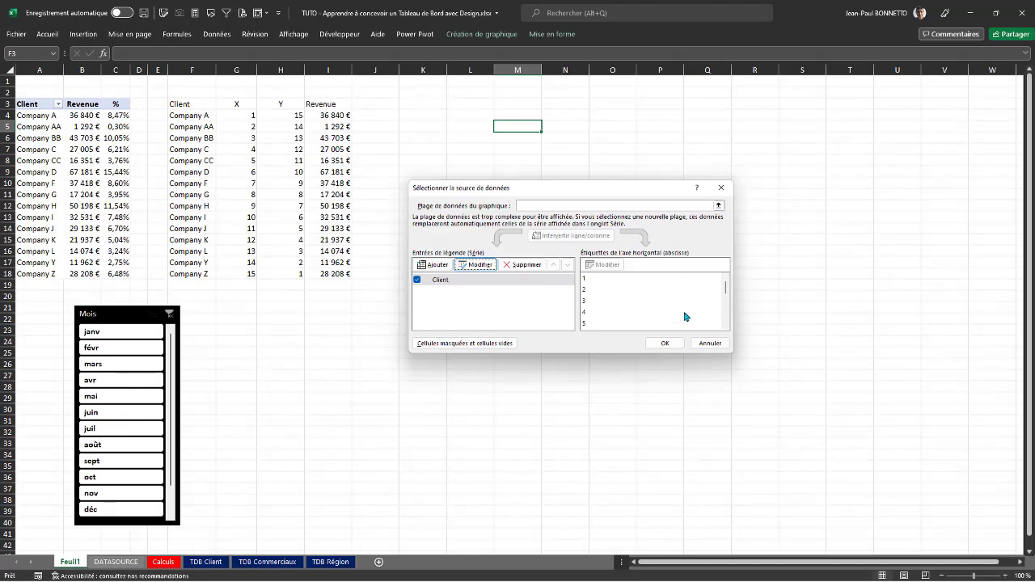
click(667, 342)
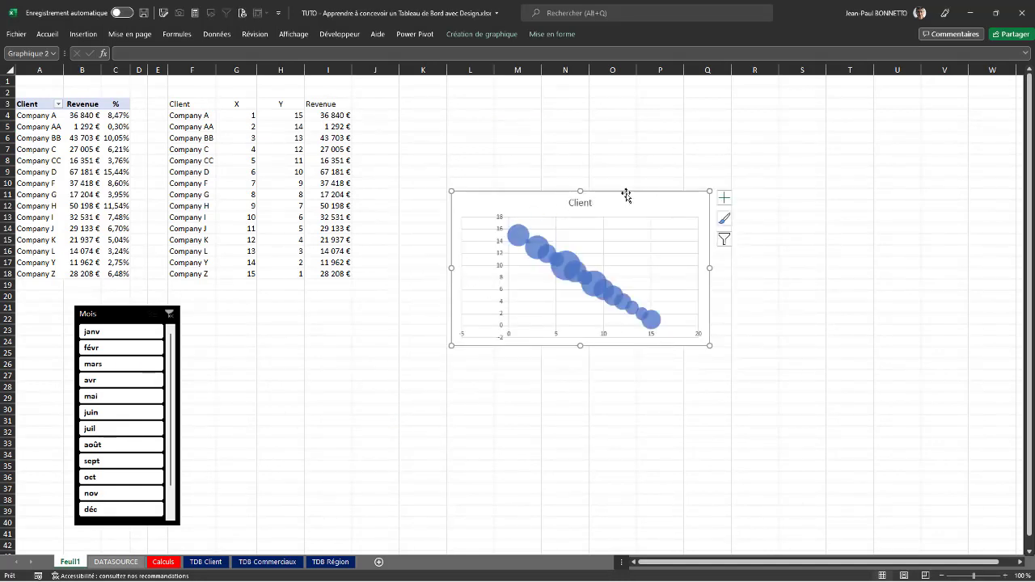
Enlarge the bubble chart to span about columns K to U and rows 2 to 30.
drag(708, 192, 837, 87)
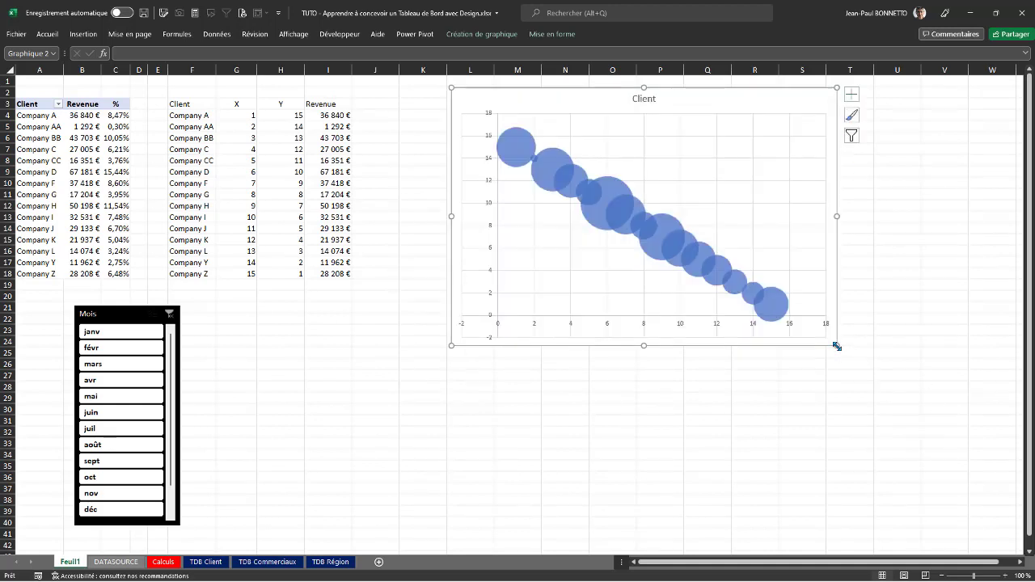
drag(836, 347, 888, 417)
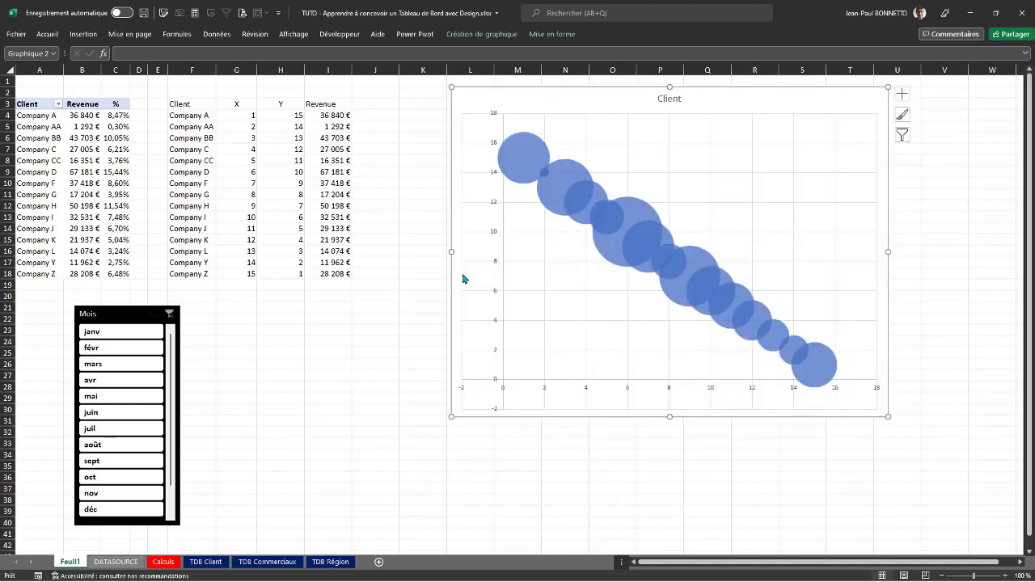
drag(451, 252, 399, 253)
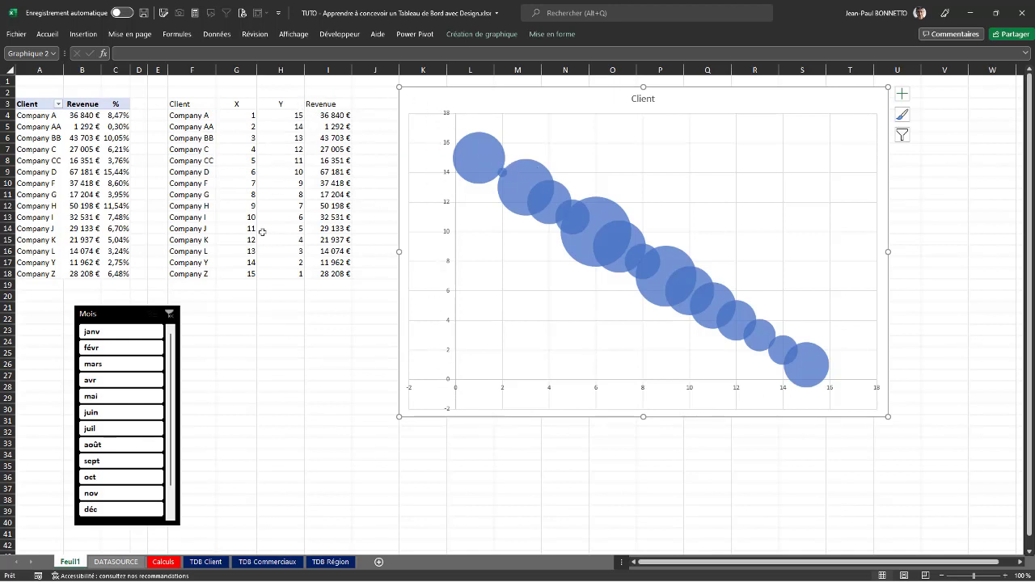
Spread the upper bubbles by setting the X values to 8 in G4, 5 in G5, 1 in G8, 3 in G9 and 5 in G10.
click(252, 117)
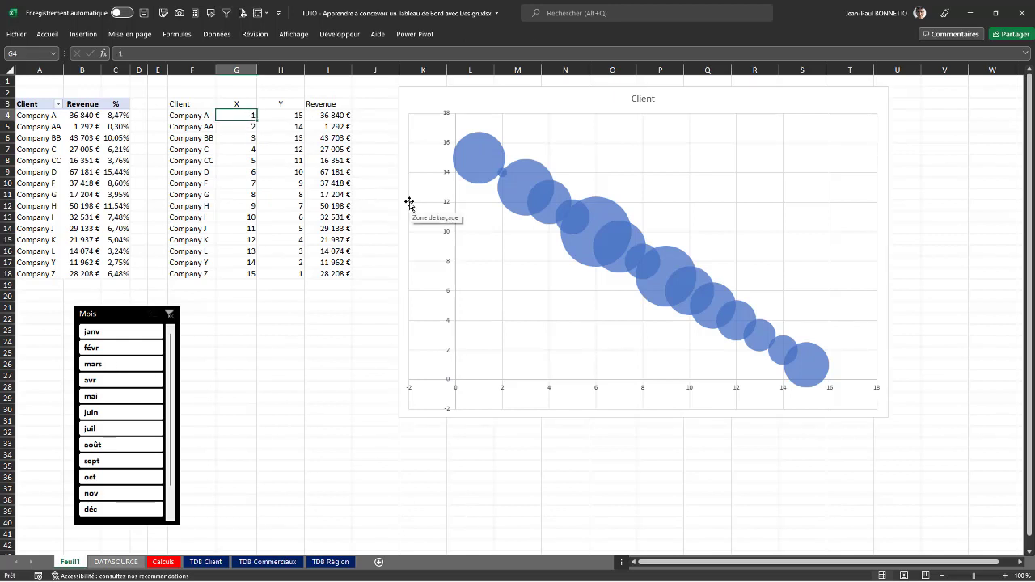
text(8)
key(Return)
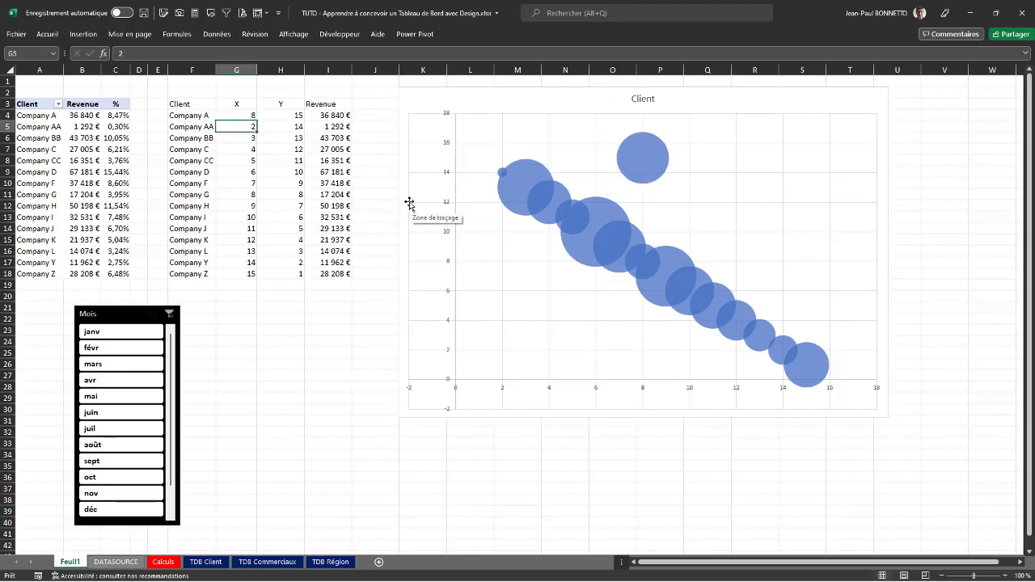
text(5)
key(Return)
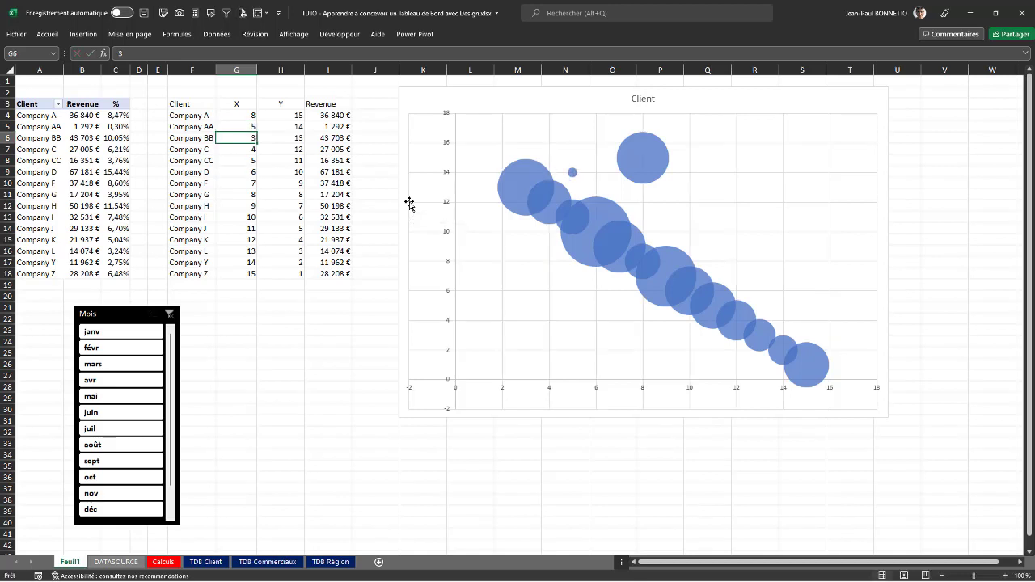
key(Return)
key(Return)
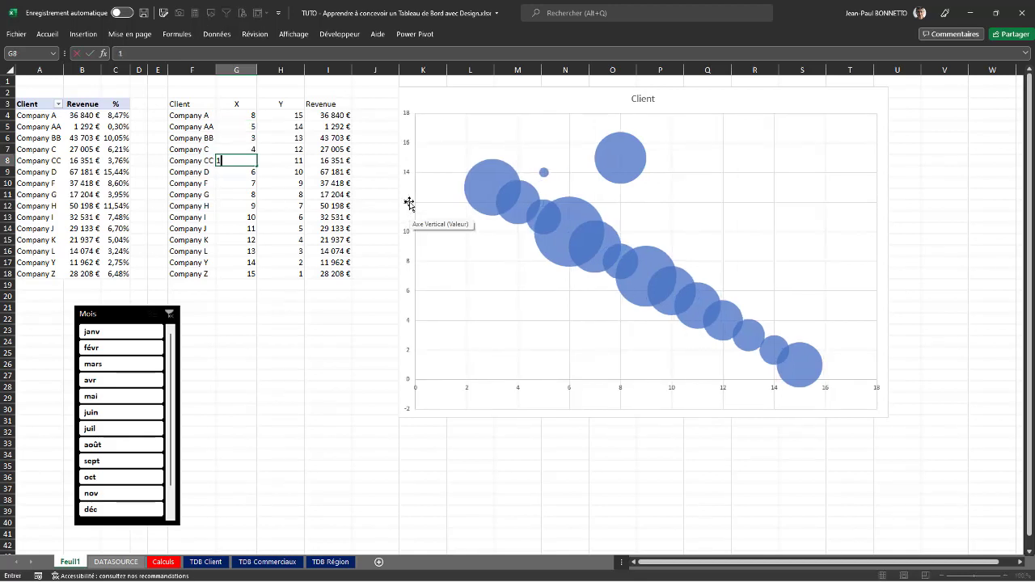
text(1)
key(Return)
text(3)
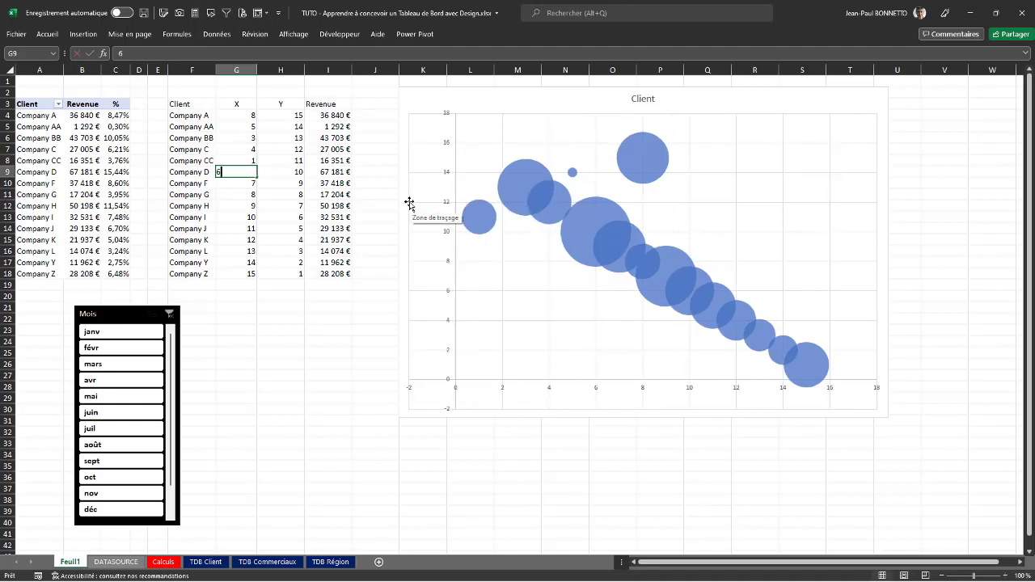
key(Return)
text(5)
key(Return)
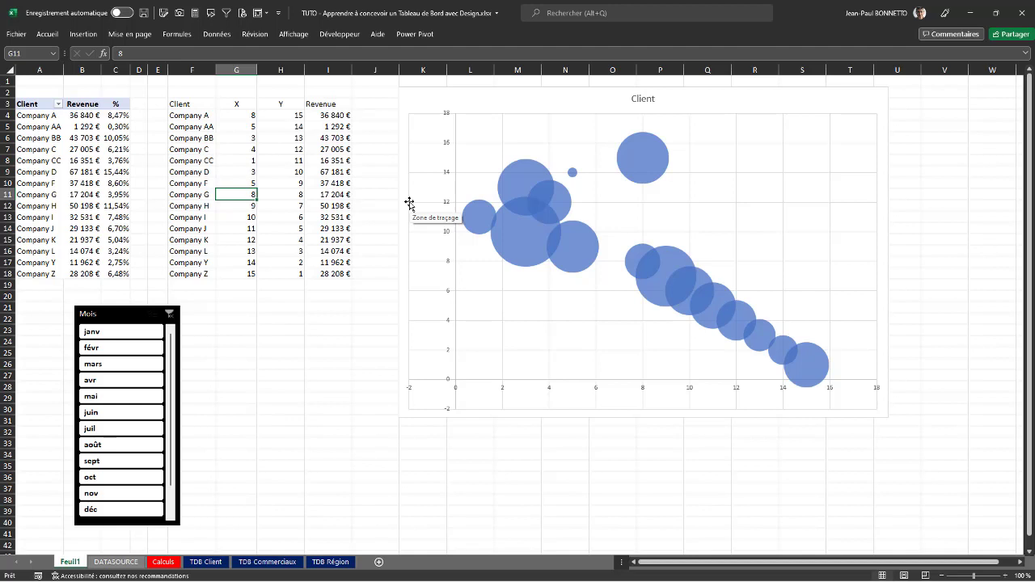
Change the lower X values to 5 in G14, 2 in G16, 8 in G17 and 10 in G18.
key(Return)
key(Return)
key(Return)
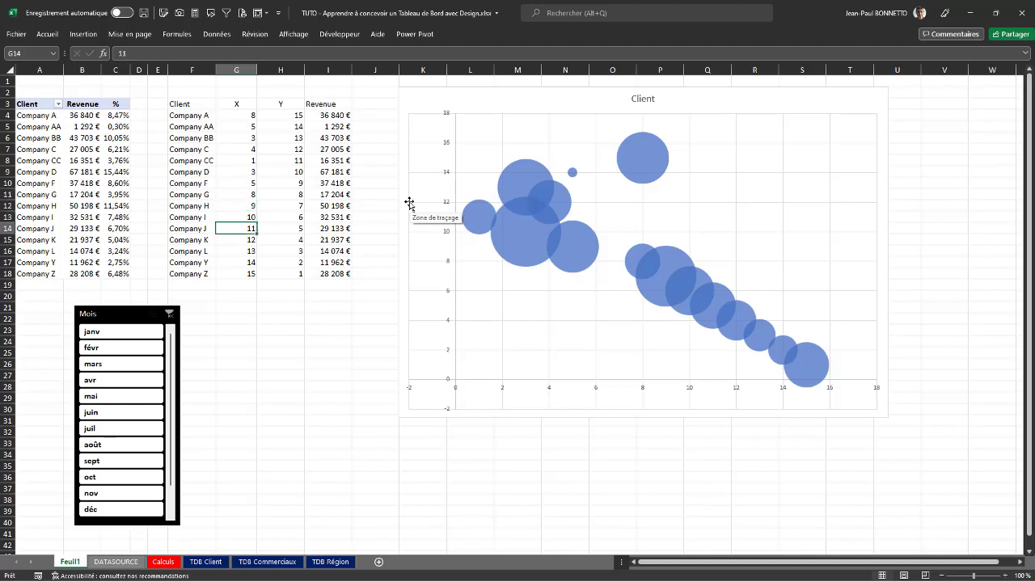
key(BackSpace)
key(BackSpace)
text(5)
key(Return)
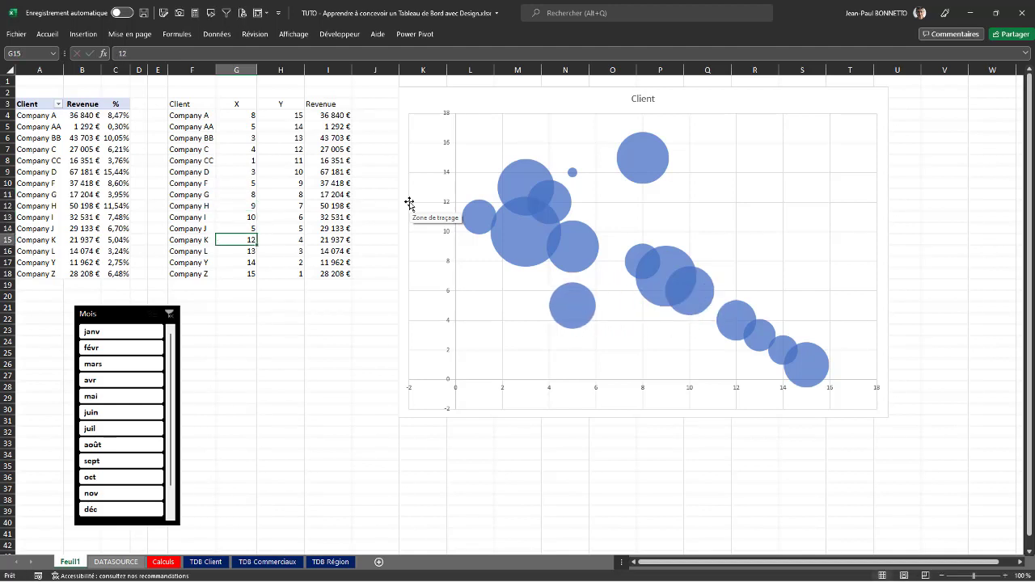
key(Return)
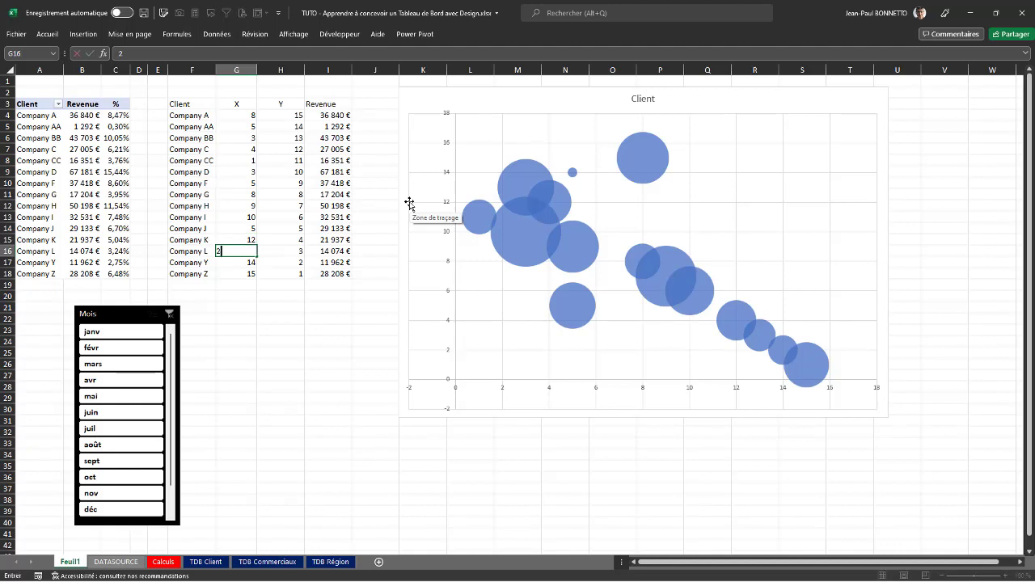
text(2)
key(Return)
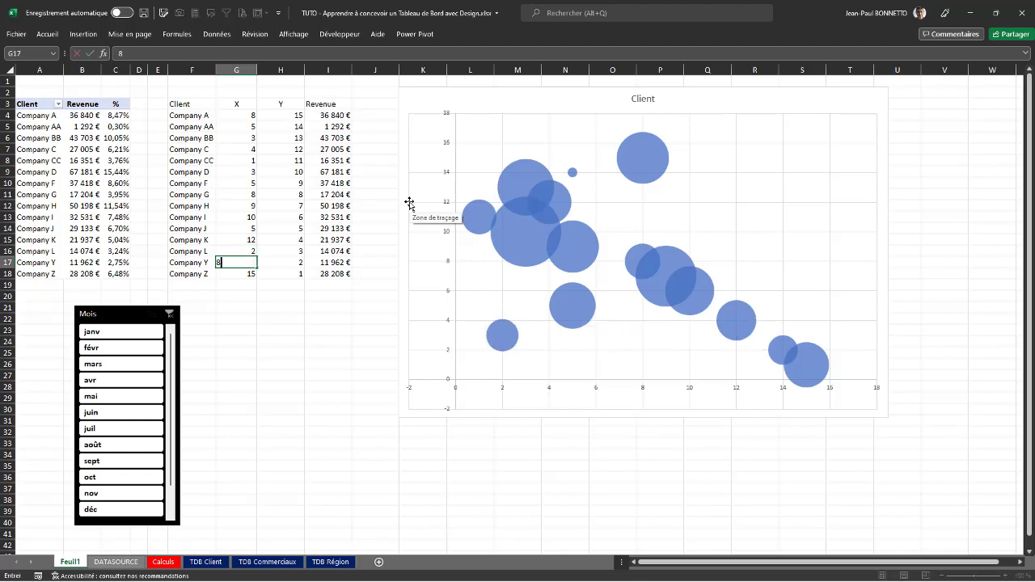
text(8)
key(Return)
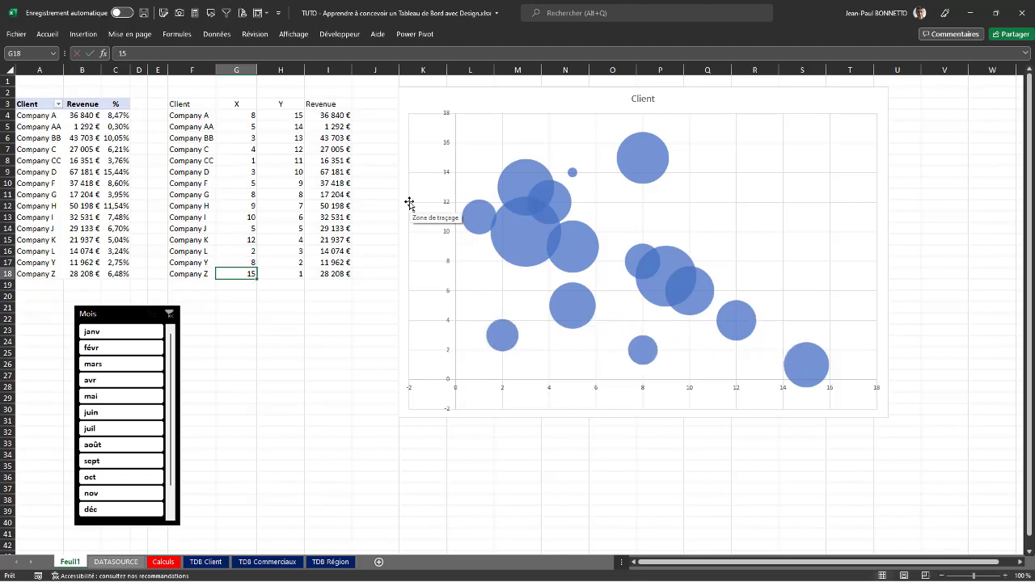
text(1)
key(Up)
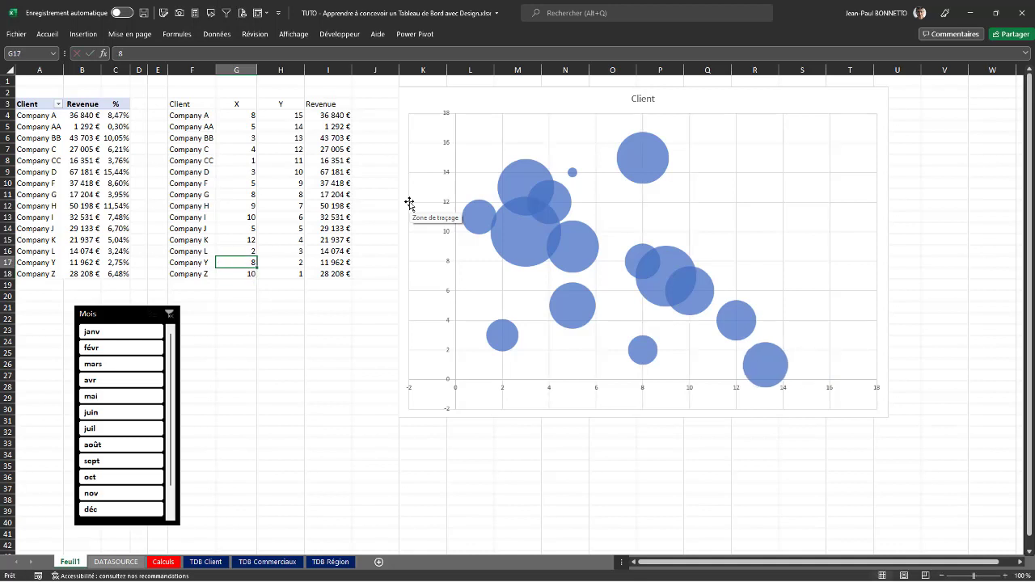
Set Company K's X value in G15 to 7.
click(246, 237)
mouse_move(538, 242)
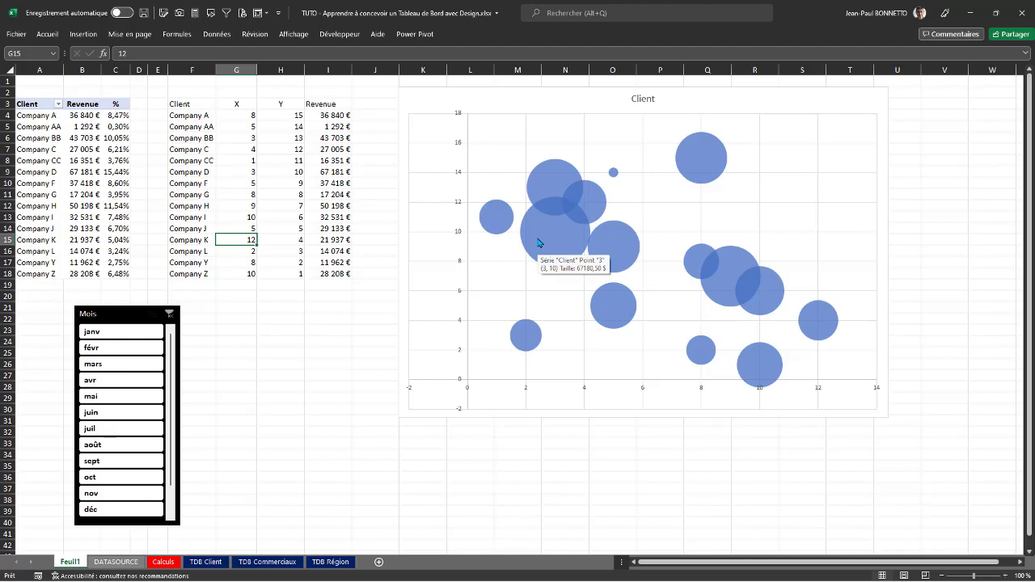
text(7)
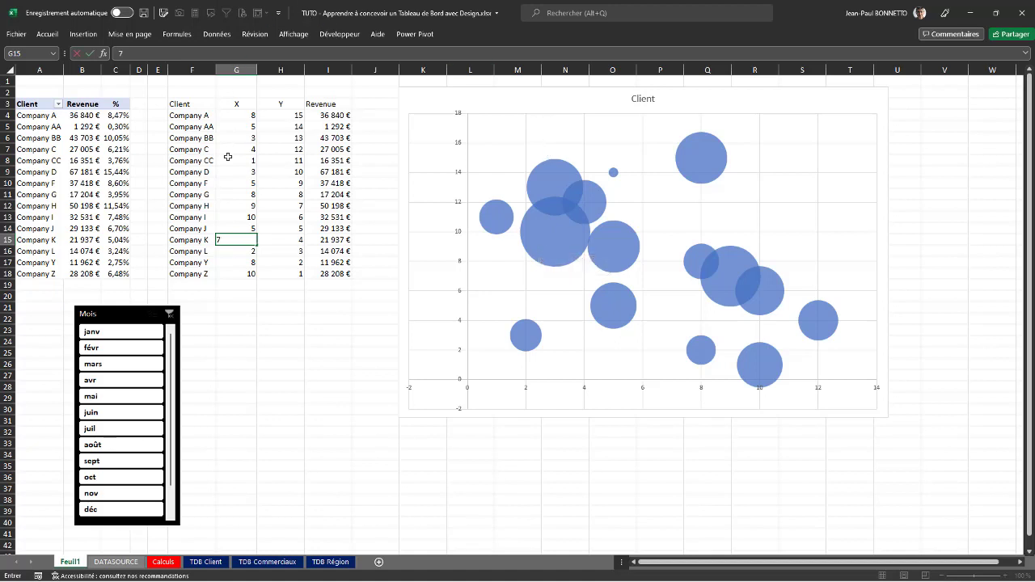
click(260, 172)
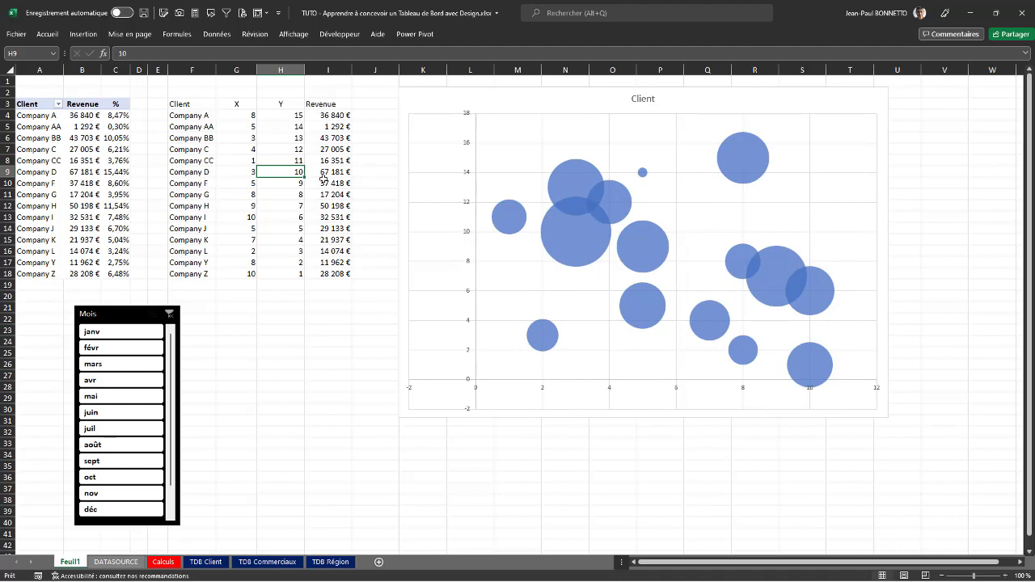
click(299, 118)
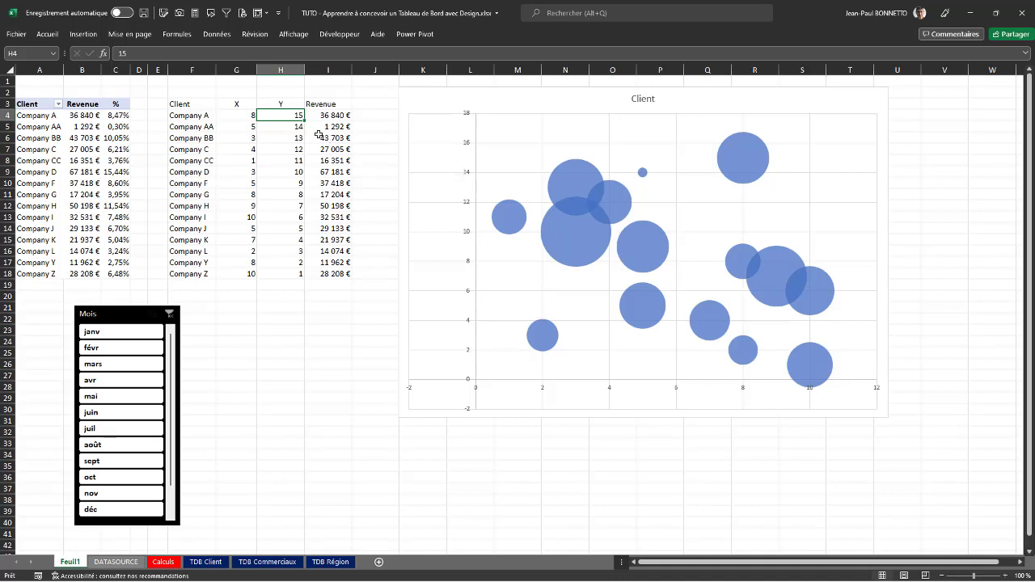
Copy the X and Y coordinates G6:H15 from the Calculs sheet and paste them into Feuil1 starting at G4.
click(163, 562)
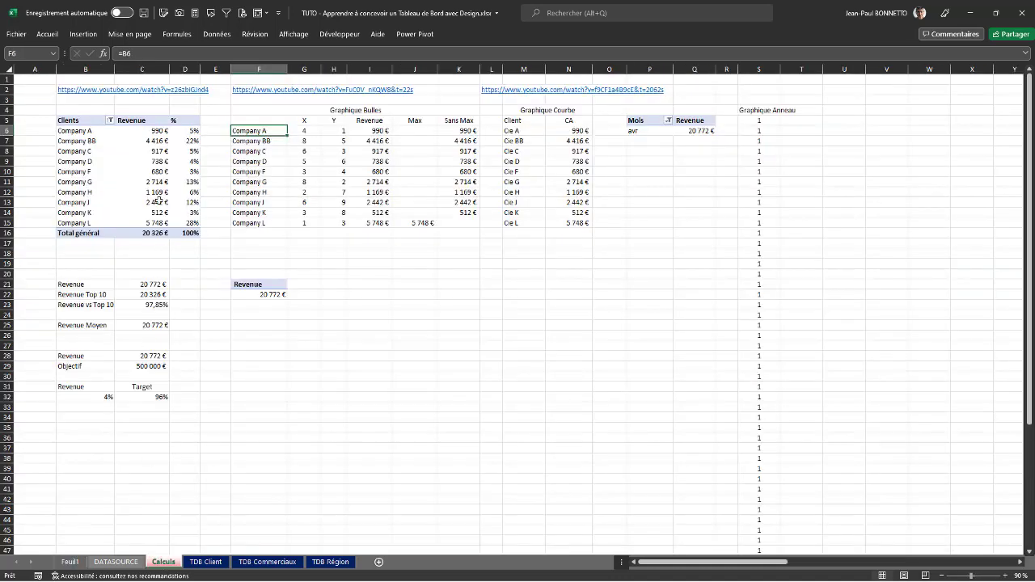
drag(307, 131, 339, 222)
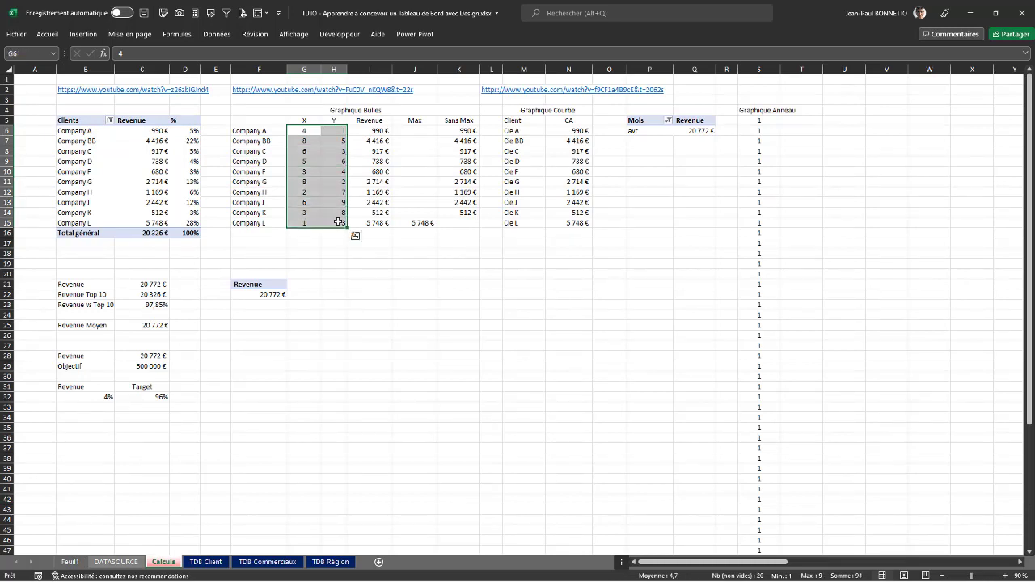
key(ctrl+c)
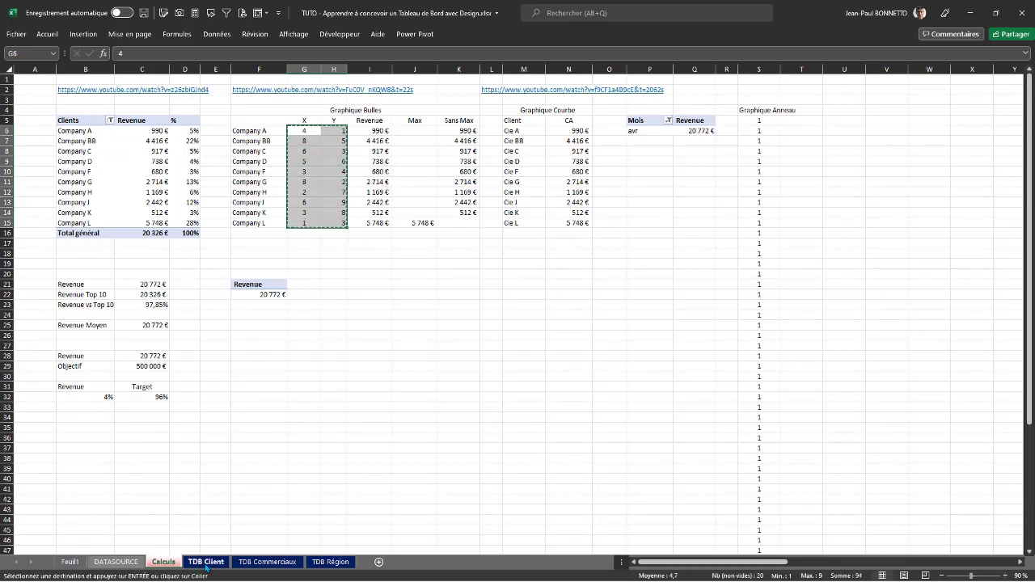
click(70, 562)
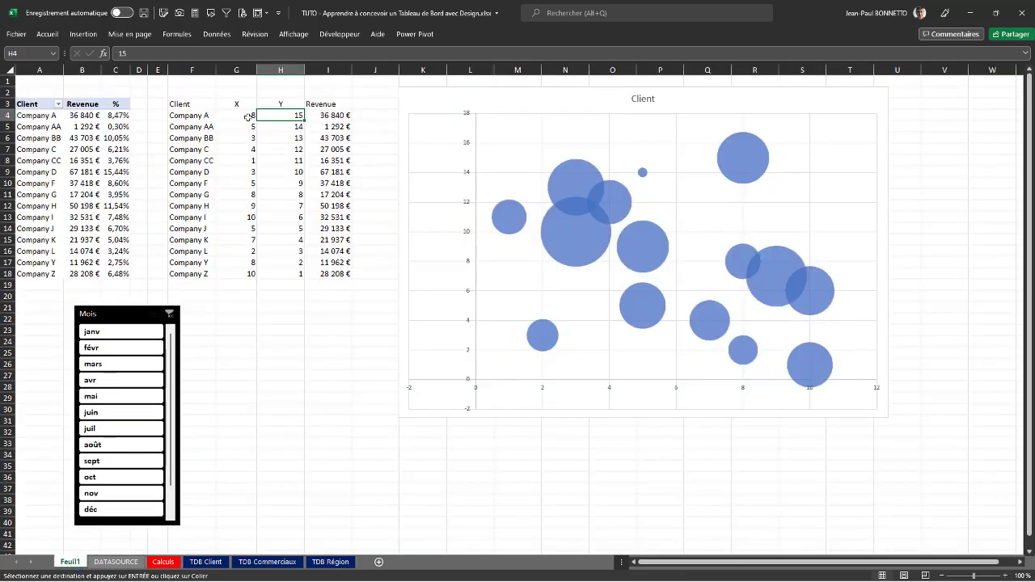
drag(249, 115, 300, 269)
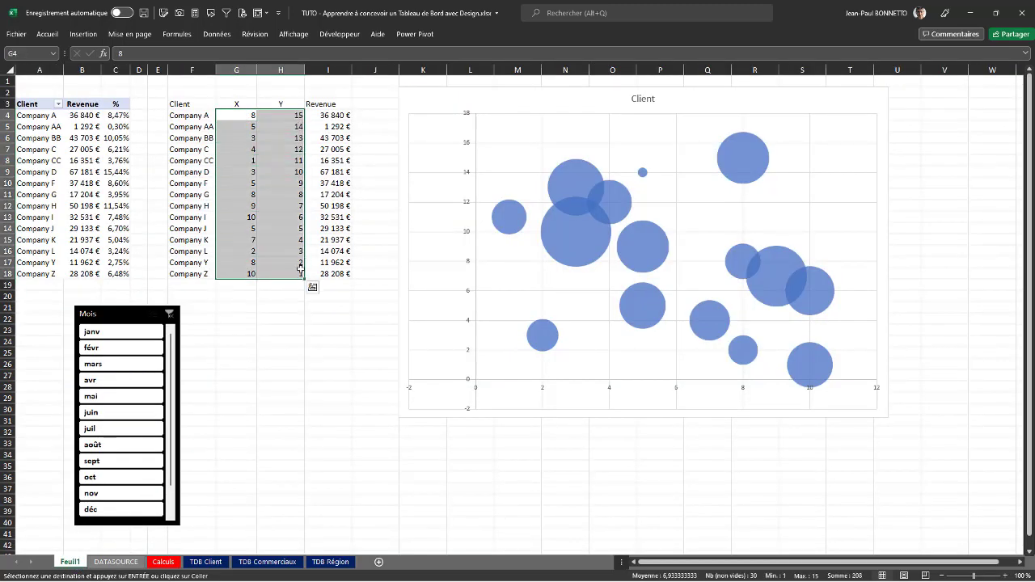
key(ctrl+v)
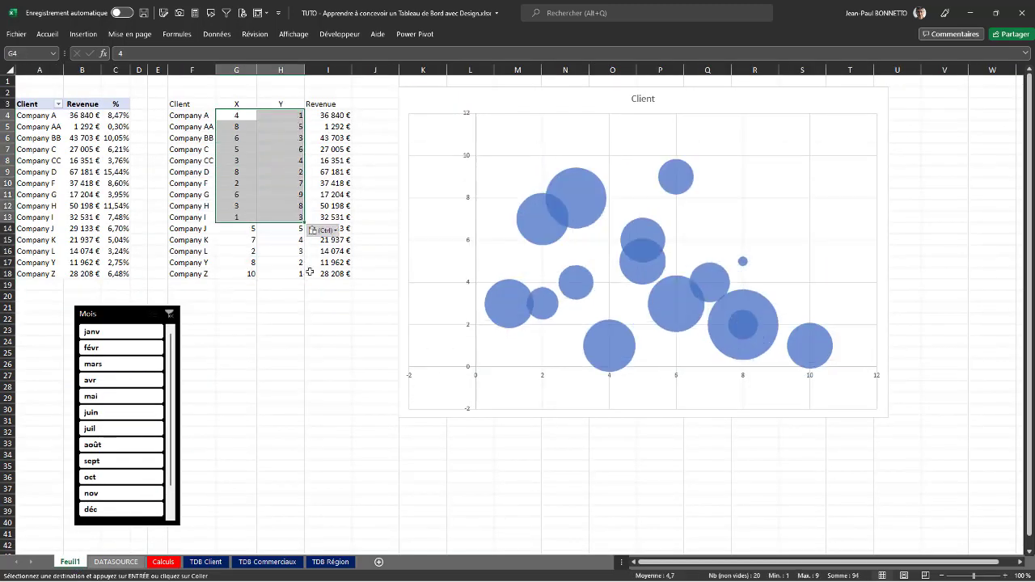
click(243, 115)
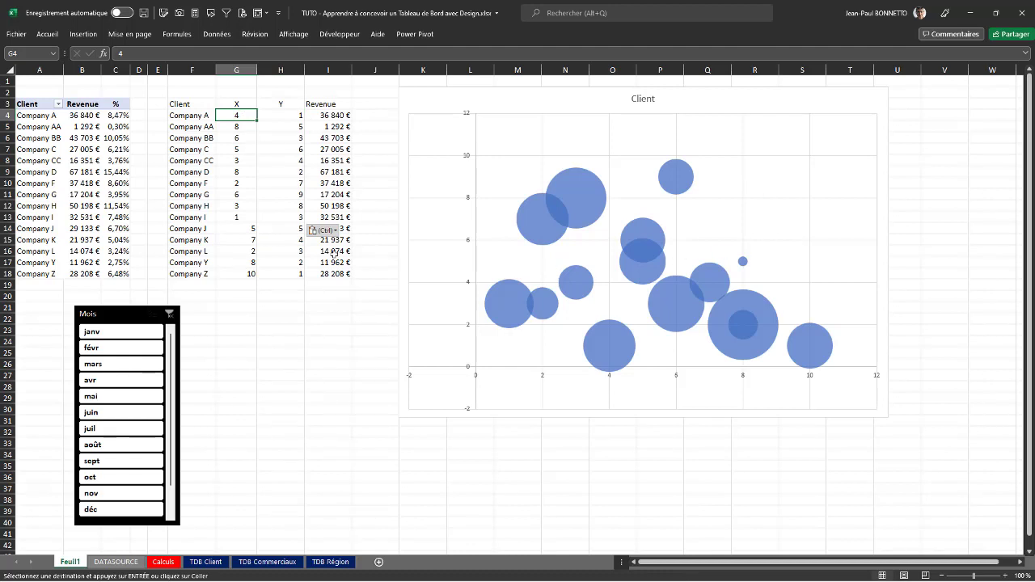
drag(185, 228, 288, 228)
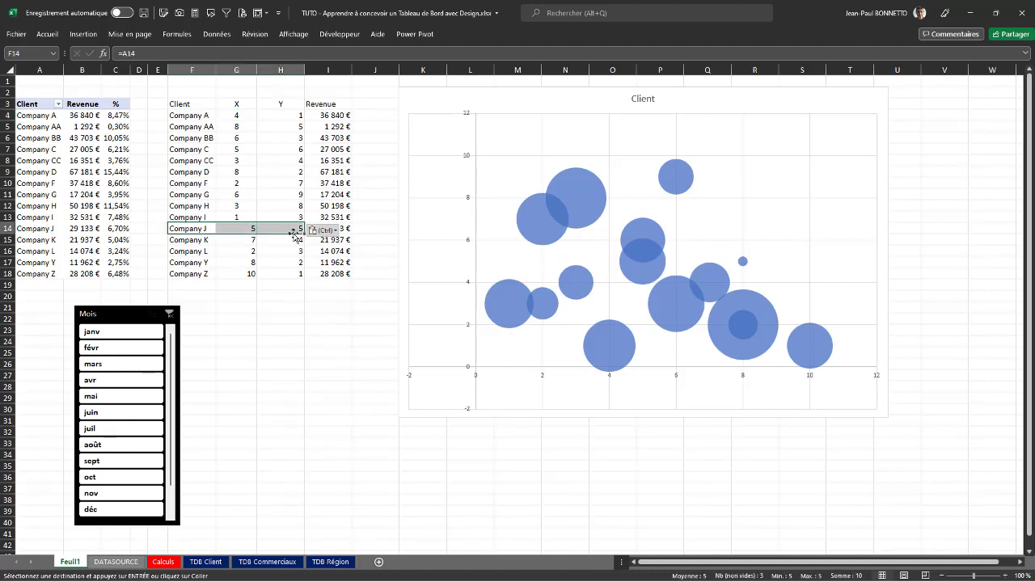
click(538, 92)
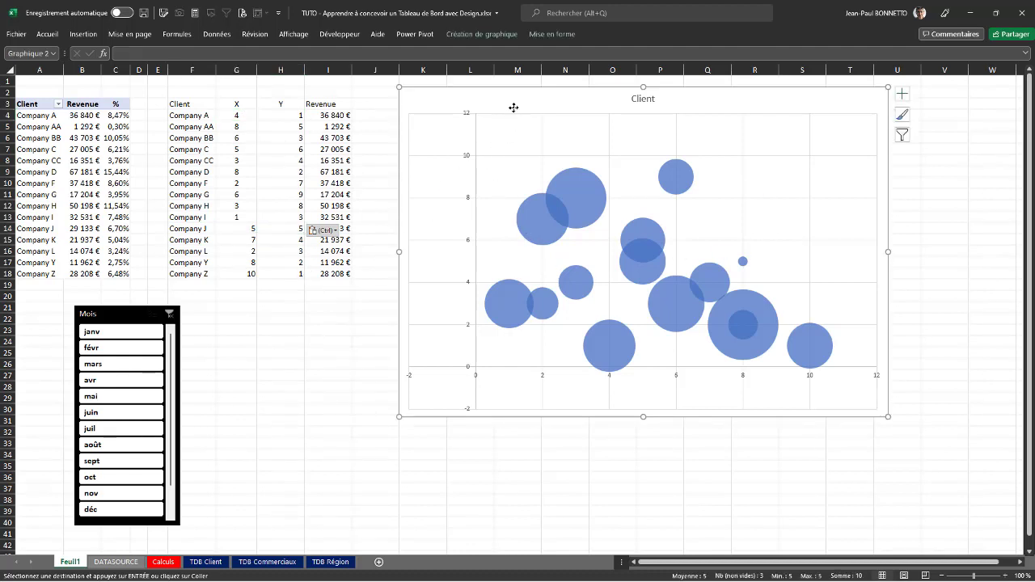
click(507, 132)
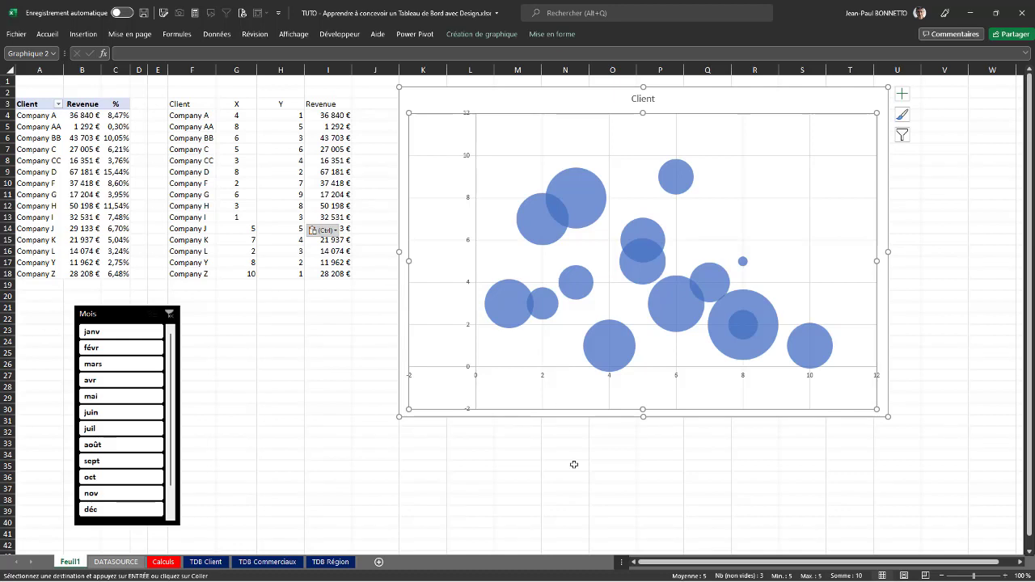
click(554, 417)
click(231, 127)
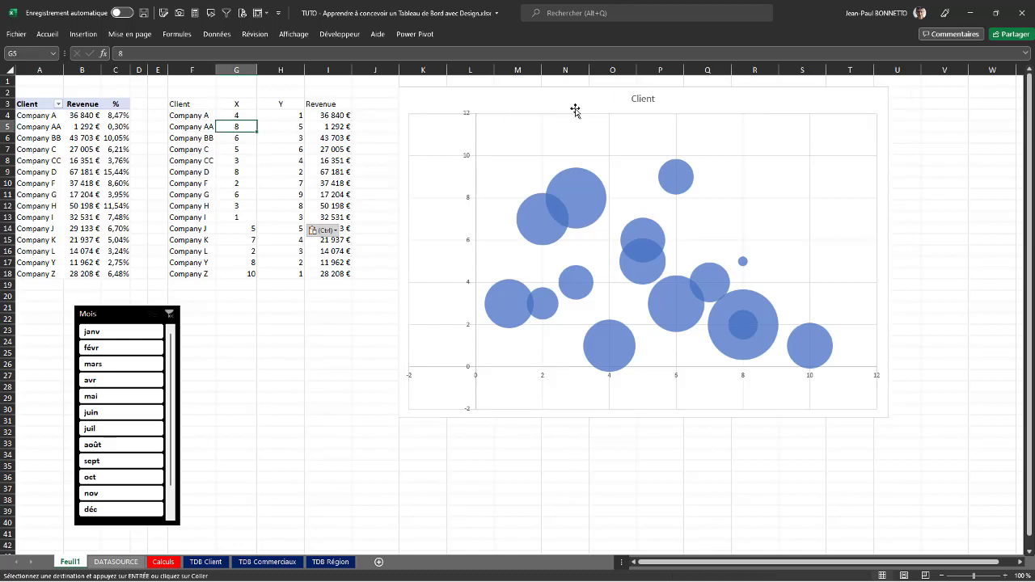
Edit the Client series in the bubble chart's data source and limit its X values to Feuil1 G4:G13.
click(576, 113)
click(571, 97)
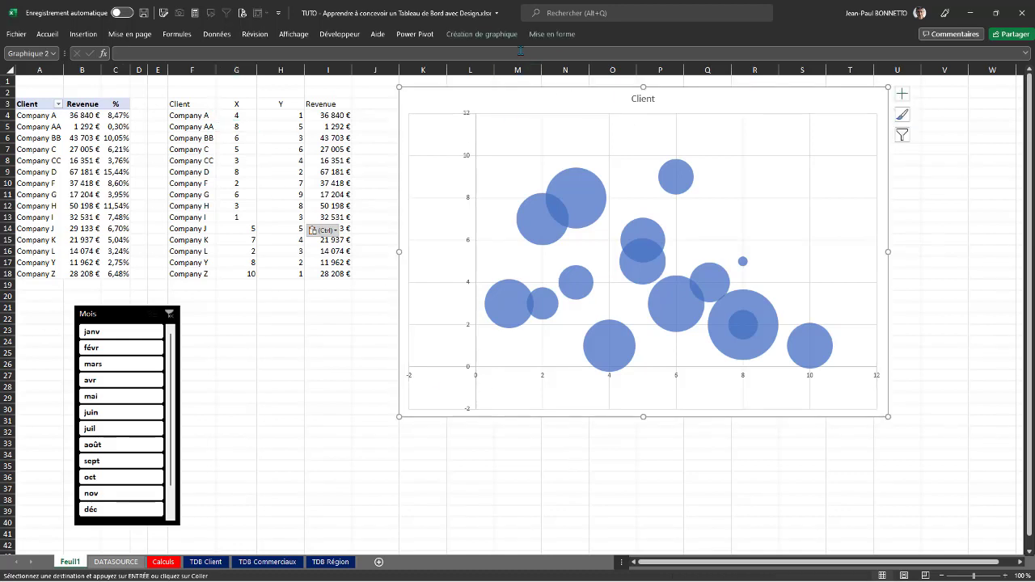
click(482, 34)
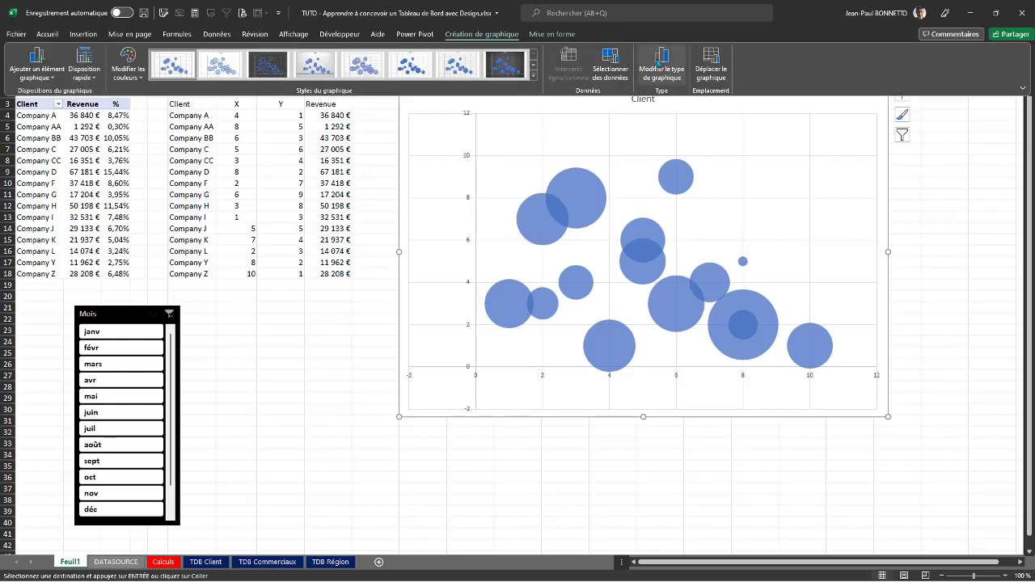
click(611, 61)
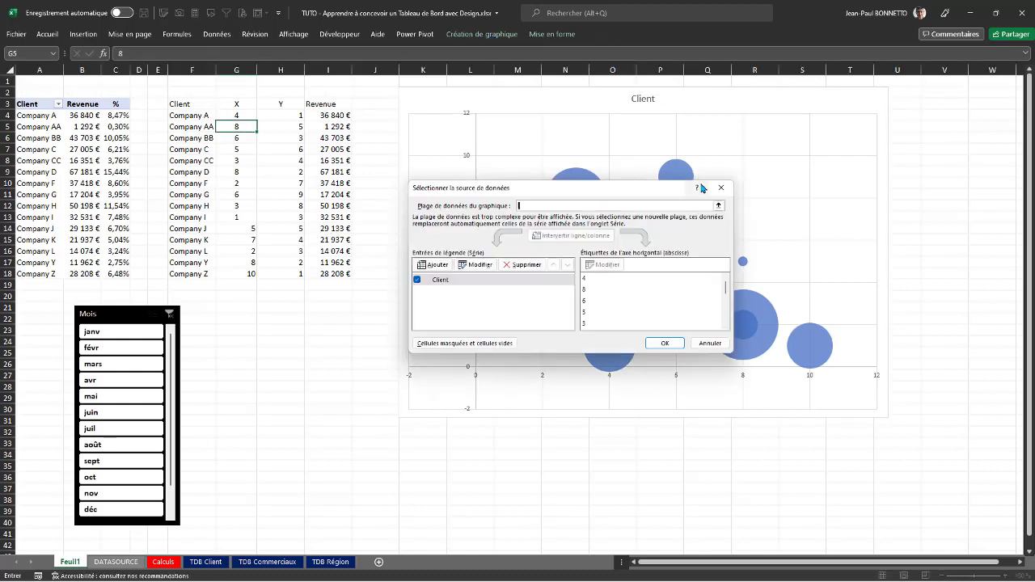
click(449, 281)
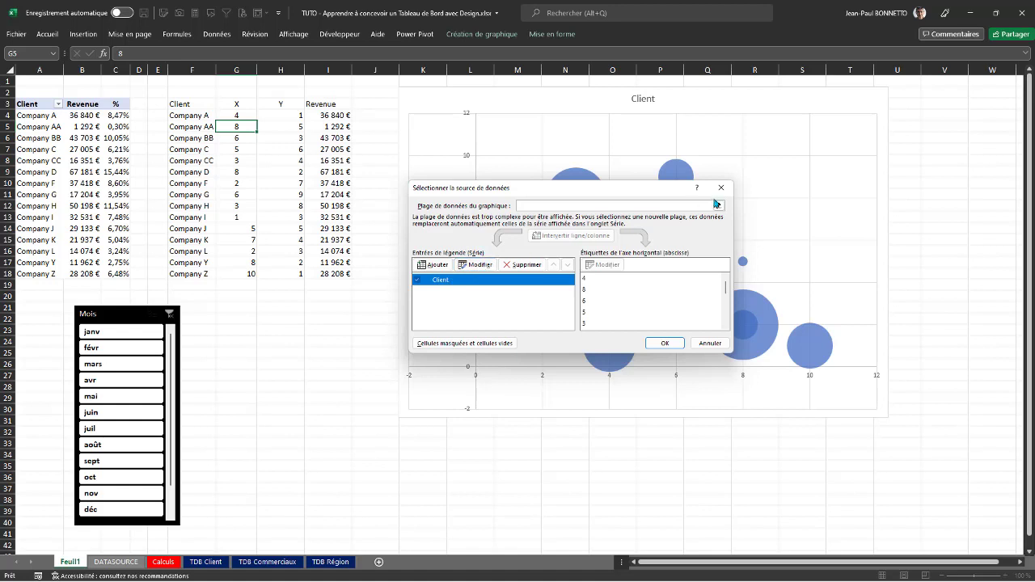
click(477, 265)
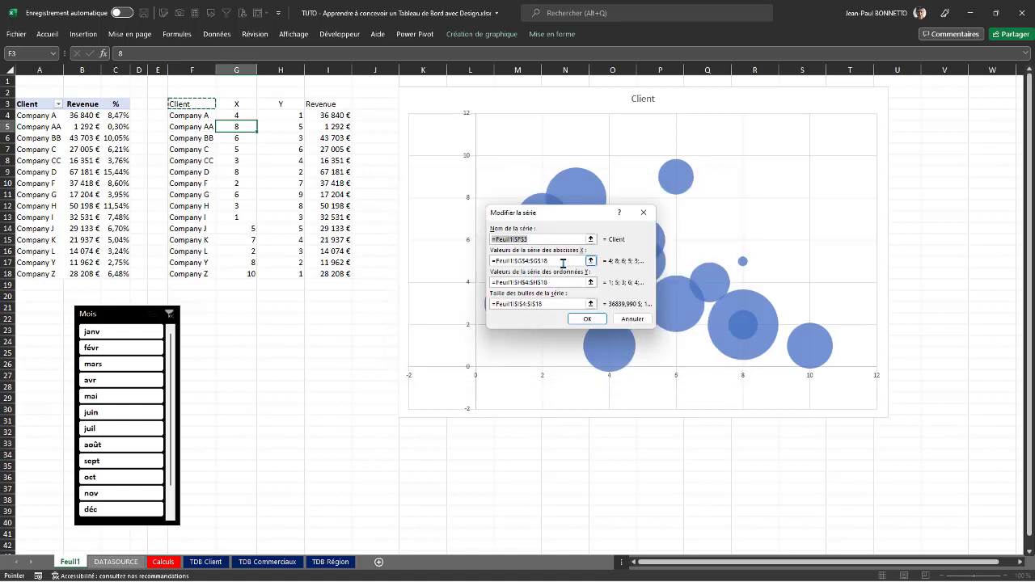
click(575, 261)
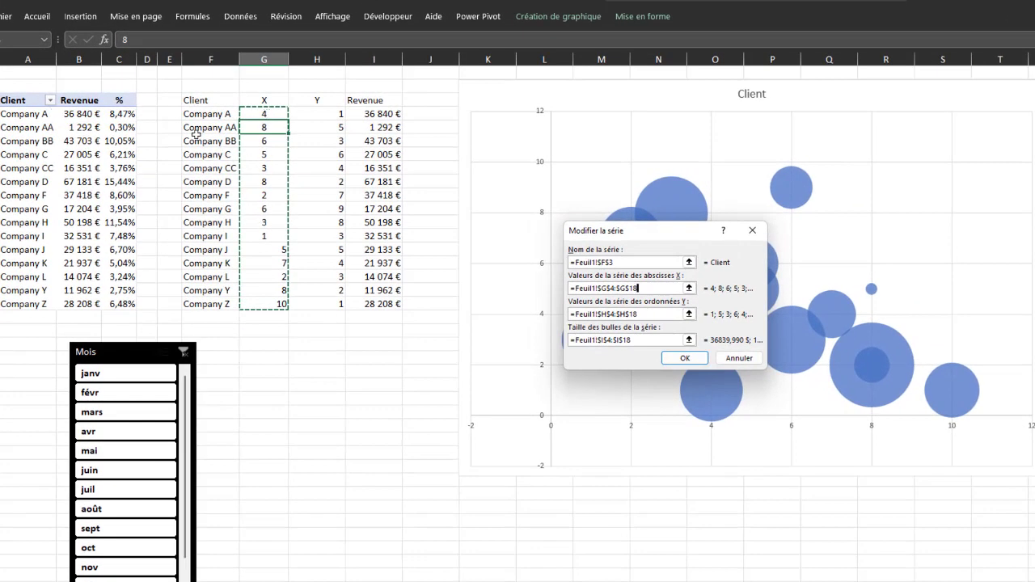
drag(264, 113, 274, 237)
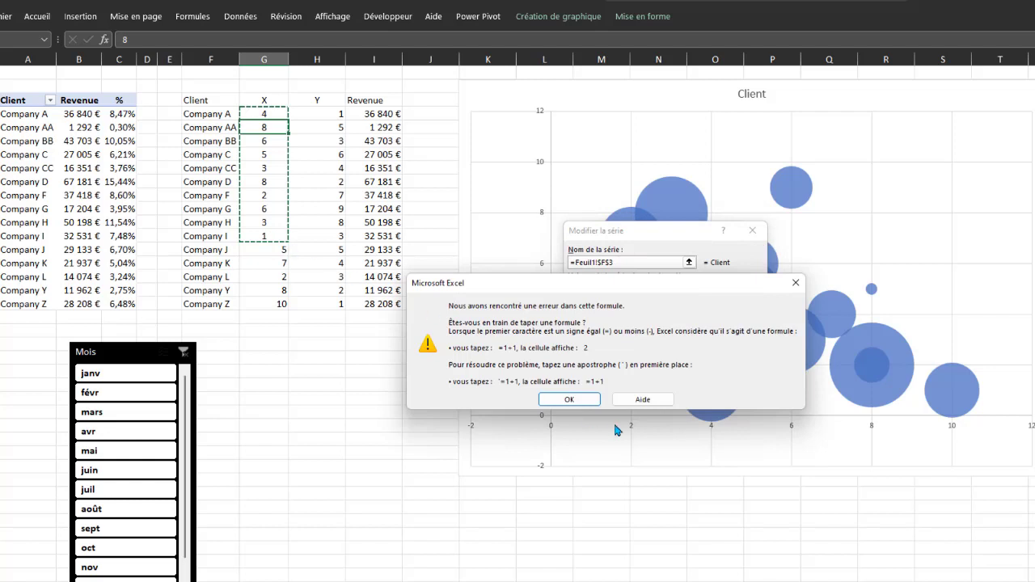
click(570, 400)
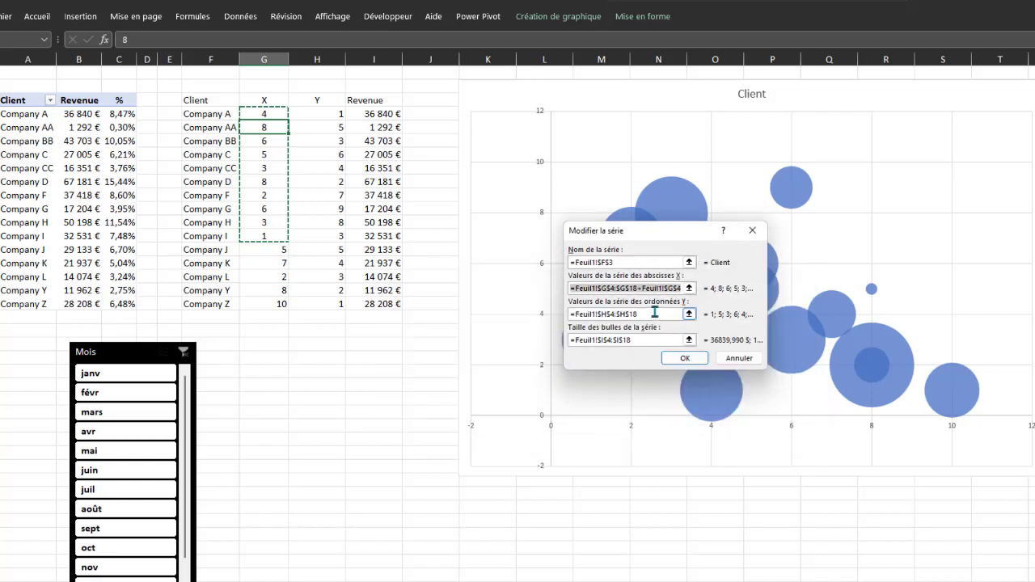
drag(640, 287, 503, 292)
key(BackSpace)
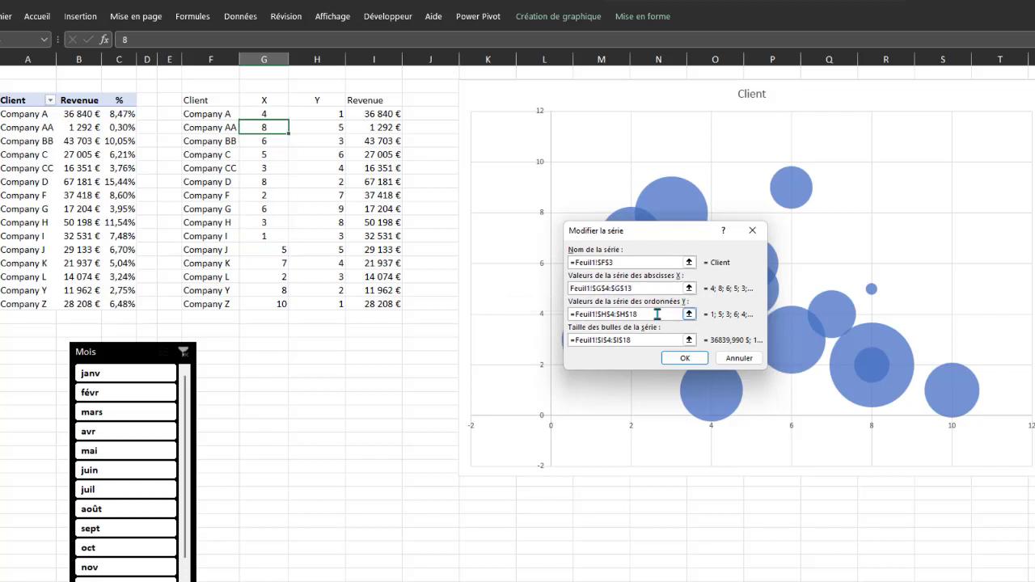
Limit the Client series' Y values to H4:H13 and bubble sizes to I4:I13, and apply the data source changes.
drag(655, 314, 462, 315)
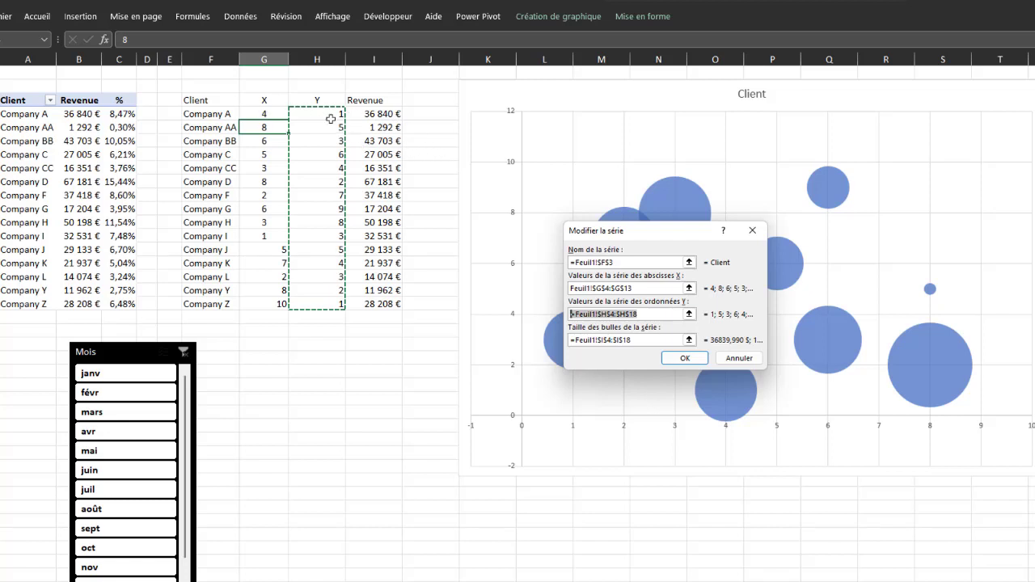
click(638, 289)
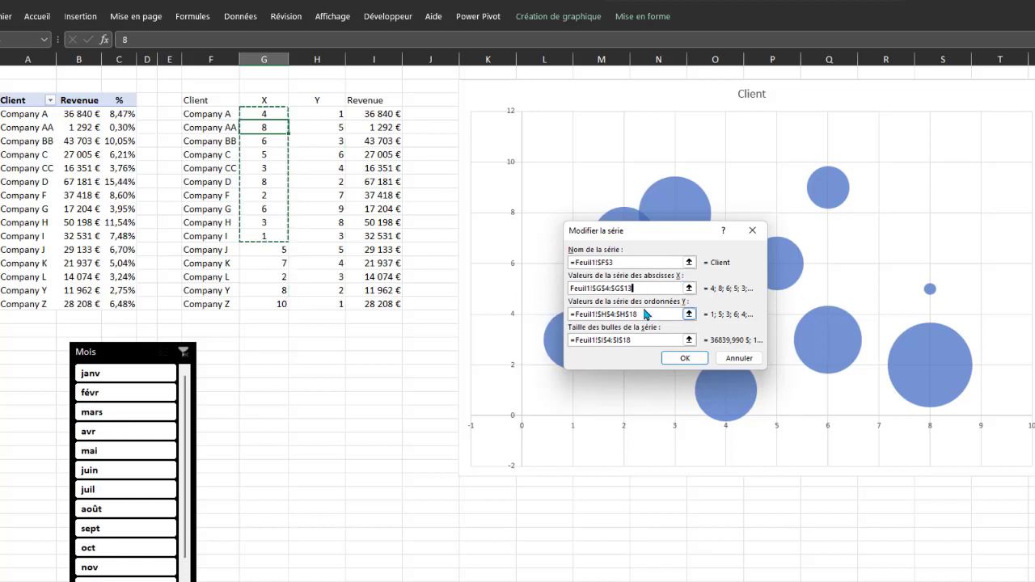
click(654, 314)
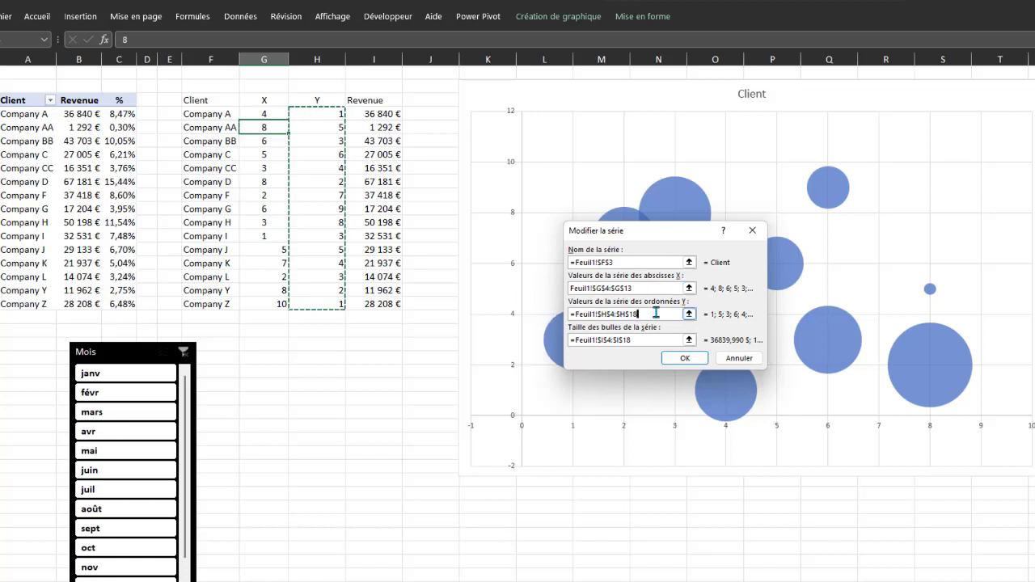
click(637, 313)
key(Delete)
text(3)
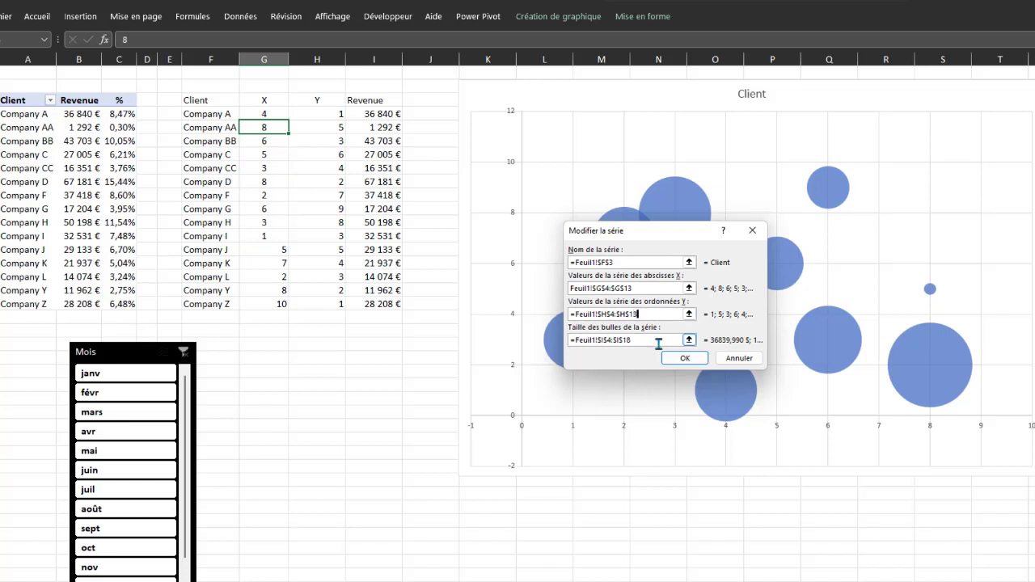
click(639, 340)
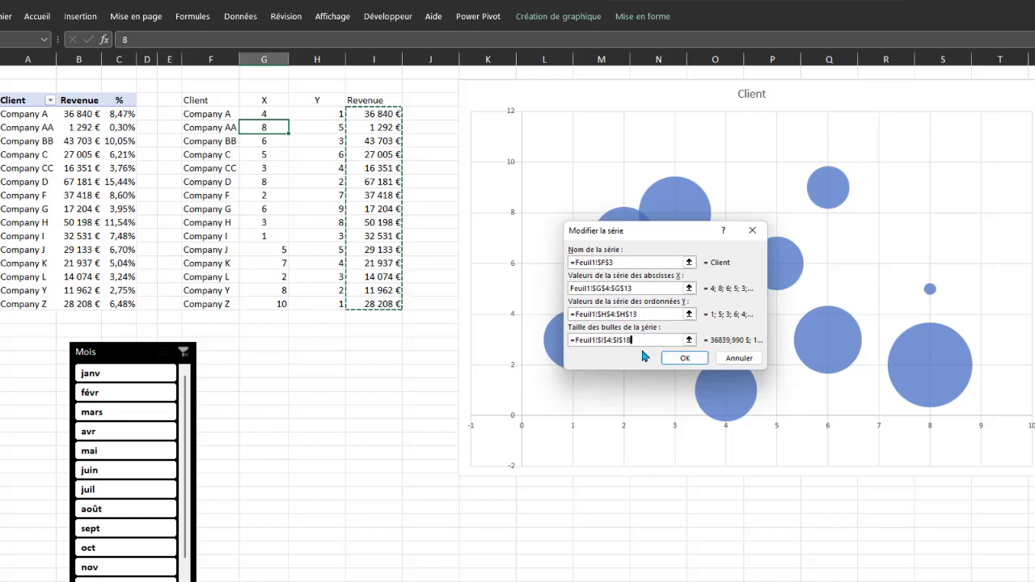
click(685, 358)
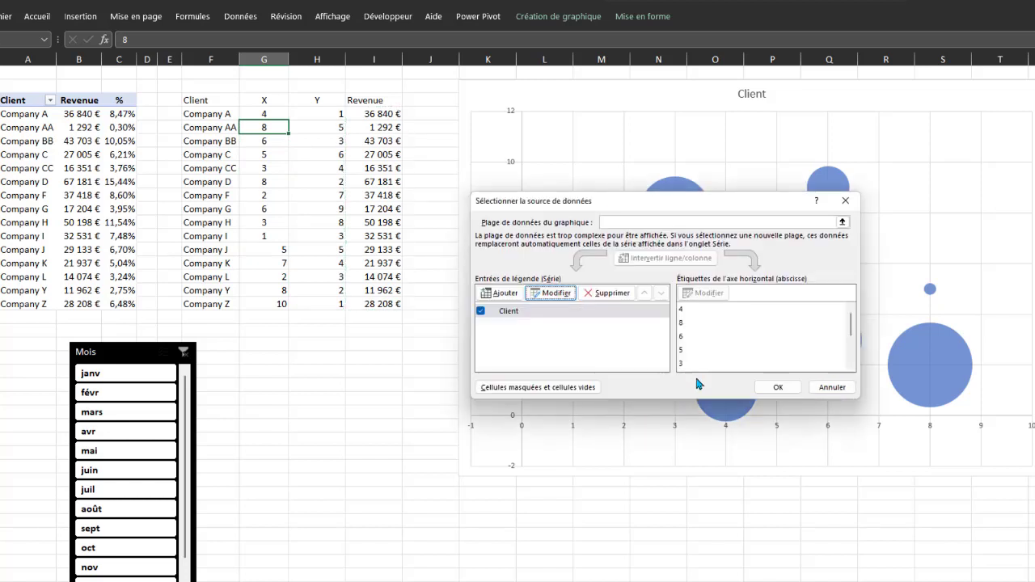
click(777, 387)
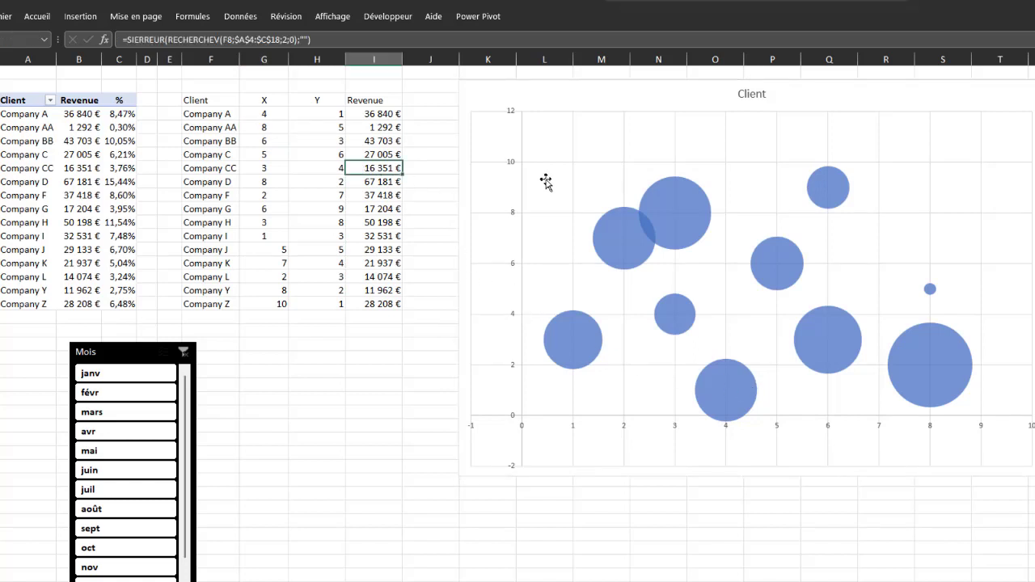
Filter the pivot table's Client field to the top 10 items by Revenue.
click(693, 143)
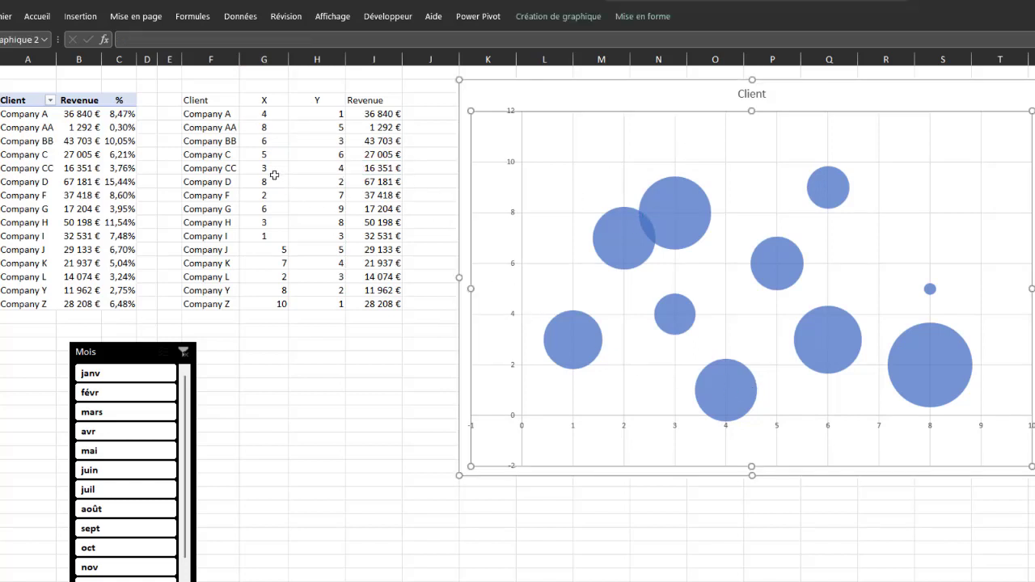
drag(377, 251, 324, 305)
click(46, 104)
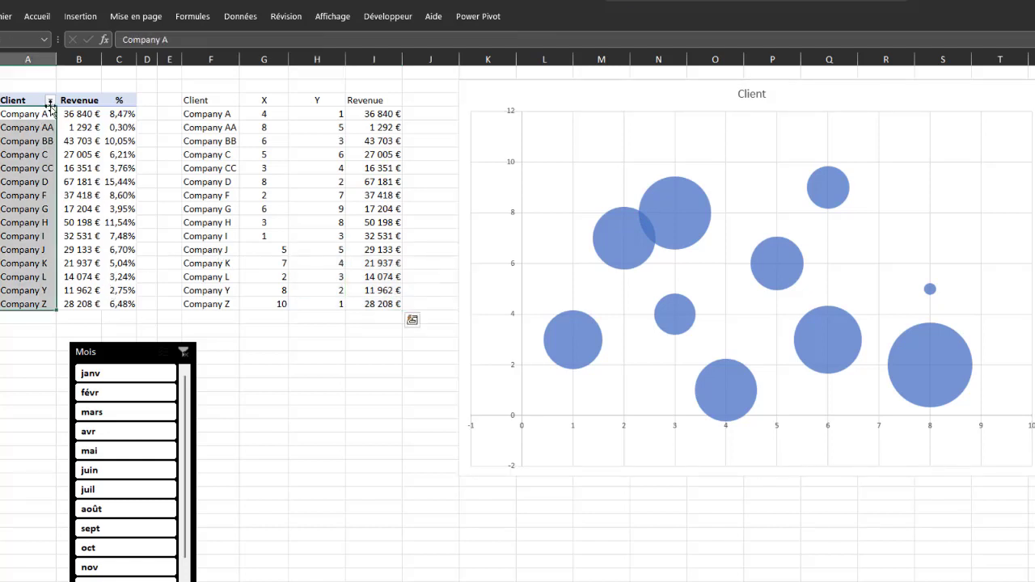
click(50, 100)
mouse_move(60, 207)
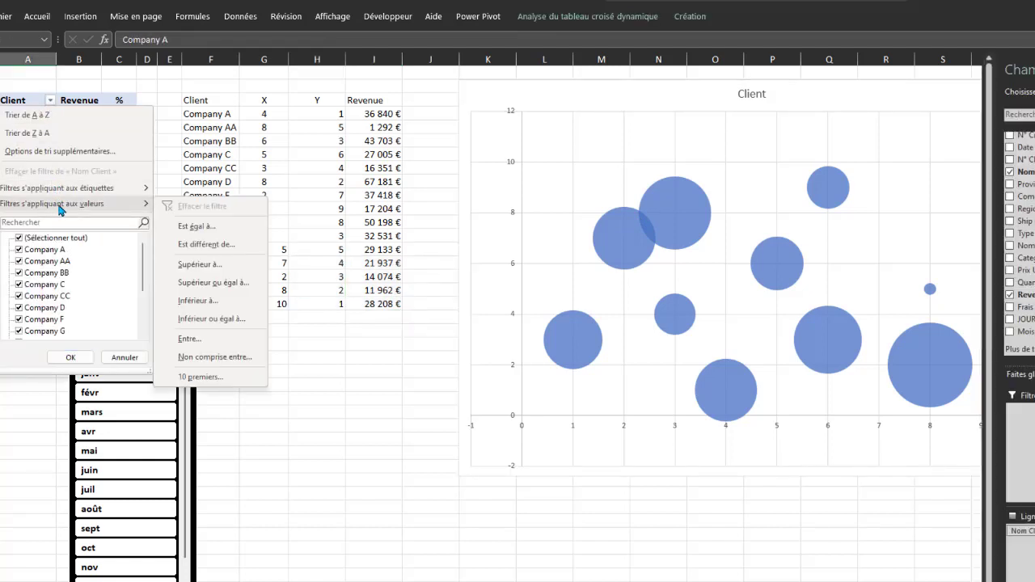
click(230, 373)
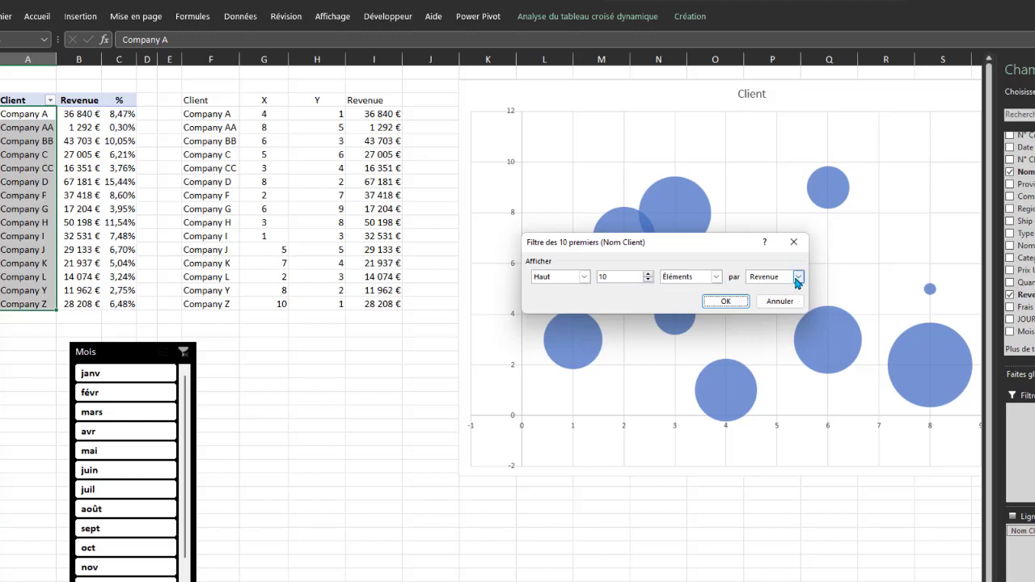
click(725, 300)
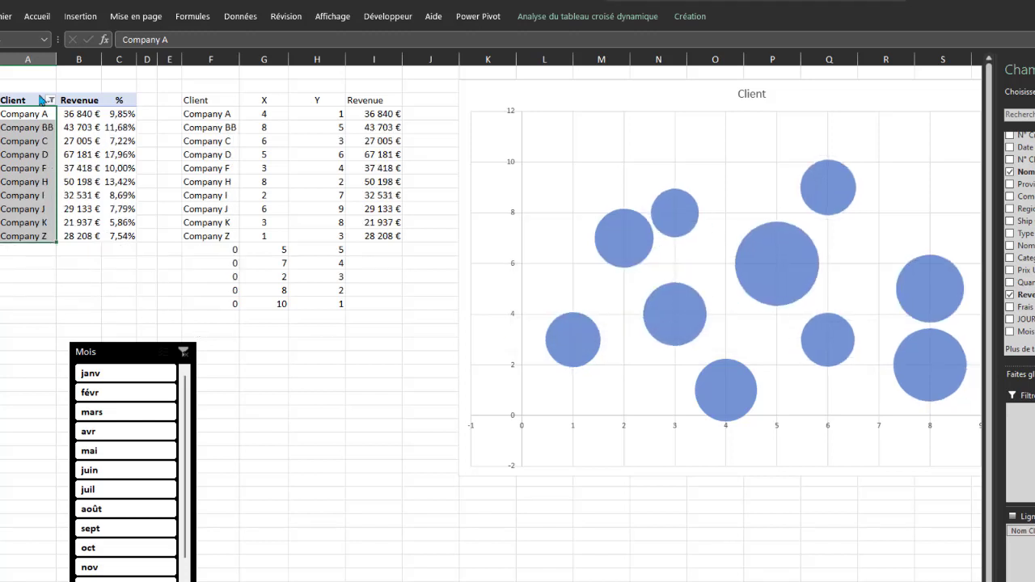
Clear the leftover cells F14:I19 under the bubble data and move the Mois slicer up beneath the pivot table.
click(239, 248)
click(376, 251)
drag(226, 251, 380, 314)
key(Delete)
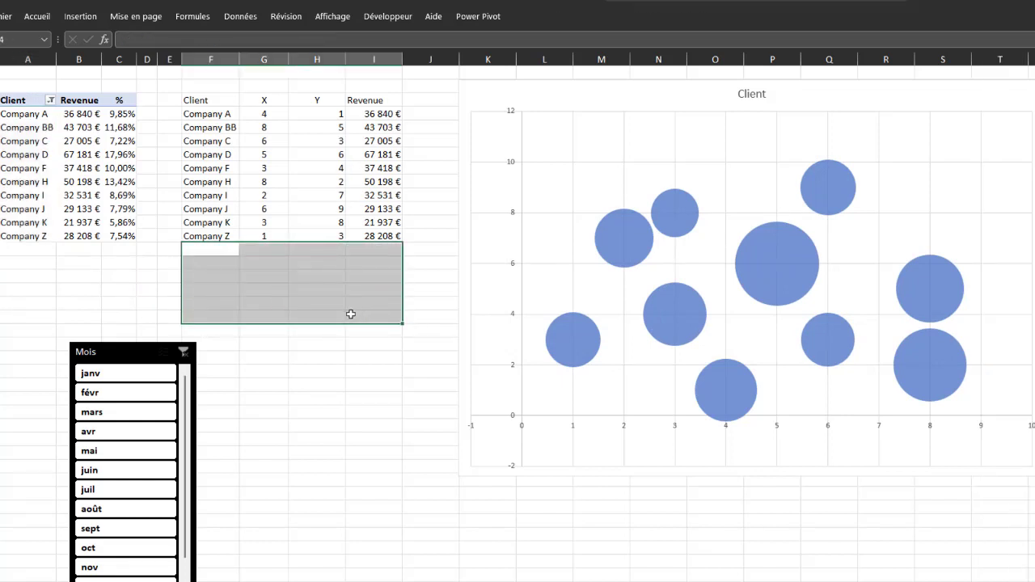
drag(153, 354, 131, 304)
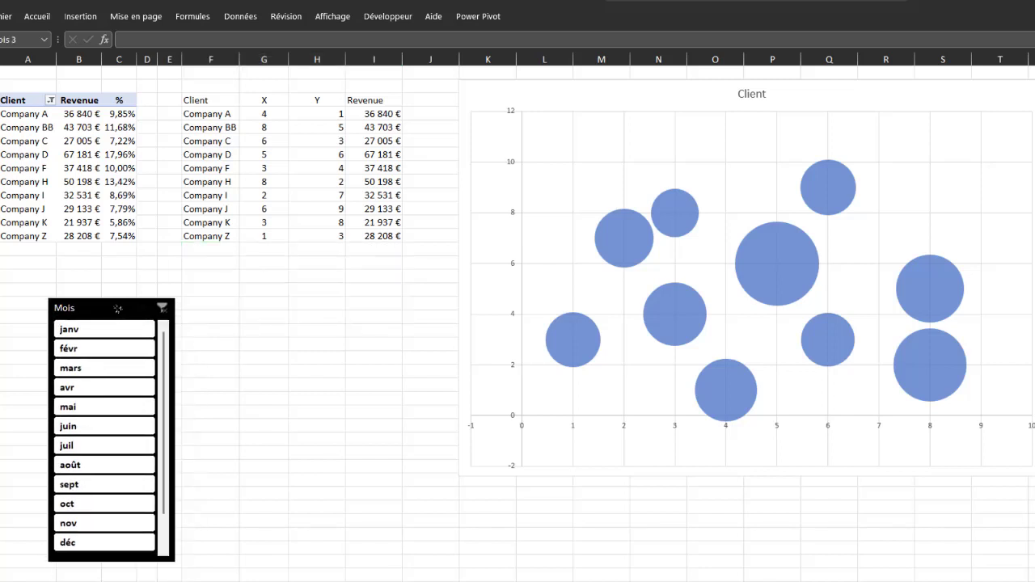
Check the bubble chart with different Mois slicer selections, including mars to avr and juil, and clear the month filter.
click(88, 348)
click(82, 458)
click(87, 477)
drag(76, 362, 80, 380)
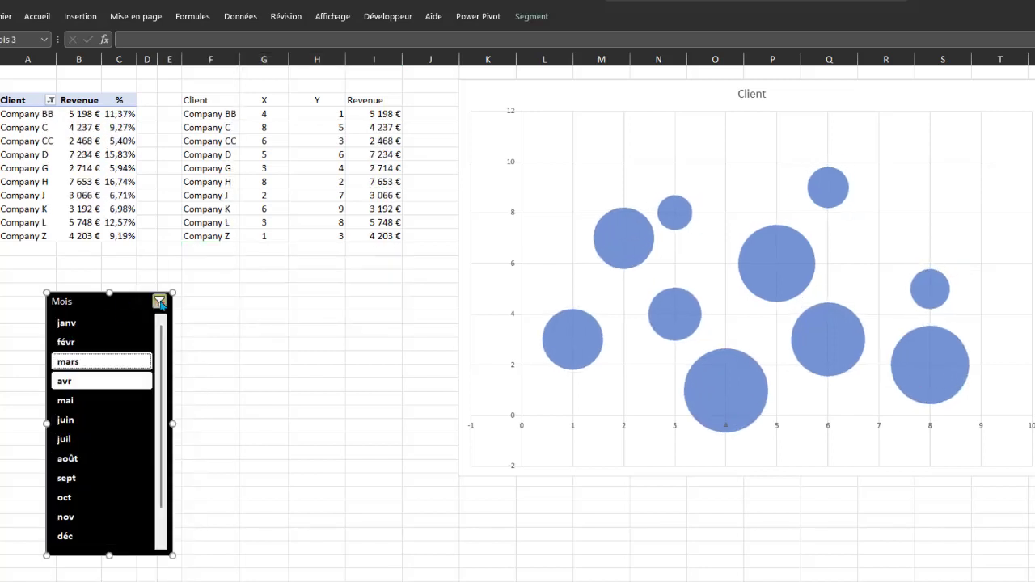
click(160, 302)
click(97, 342)
click(84, 439)
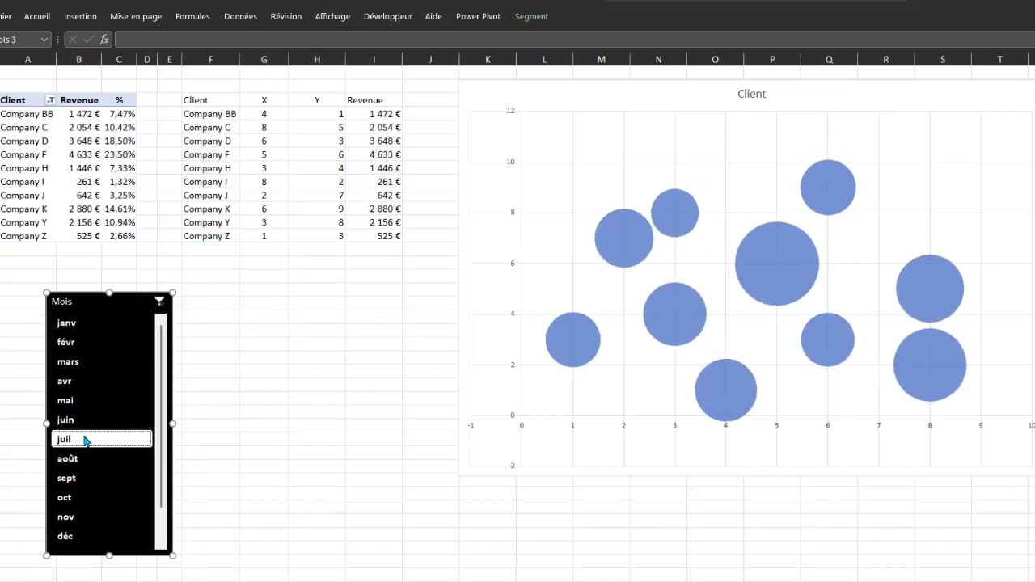
click(77, 361)
key(alt+c)
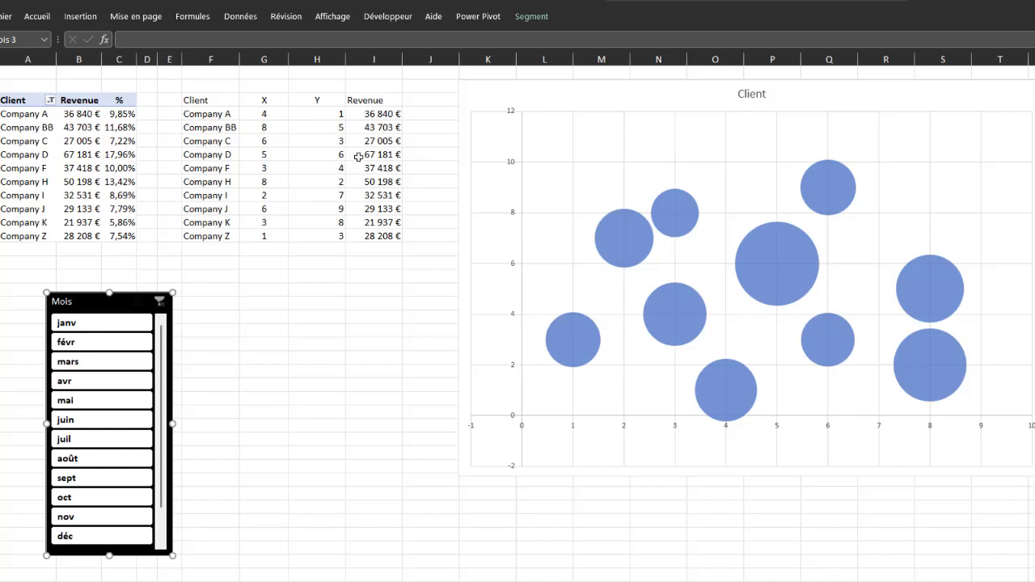
Set the Y value to 8 for Company A in H4 and to 1 for Company J in H11.
click(344, 115)
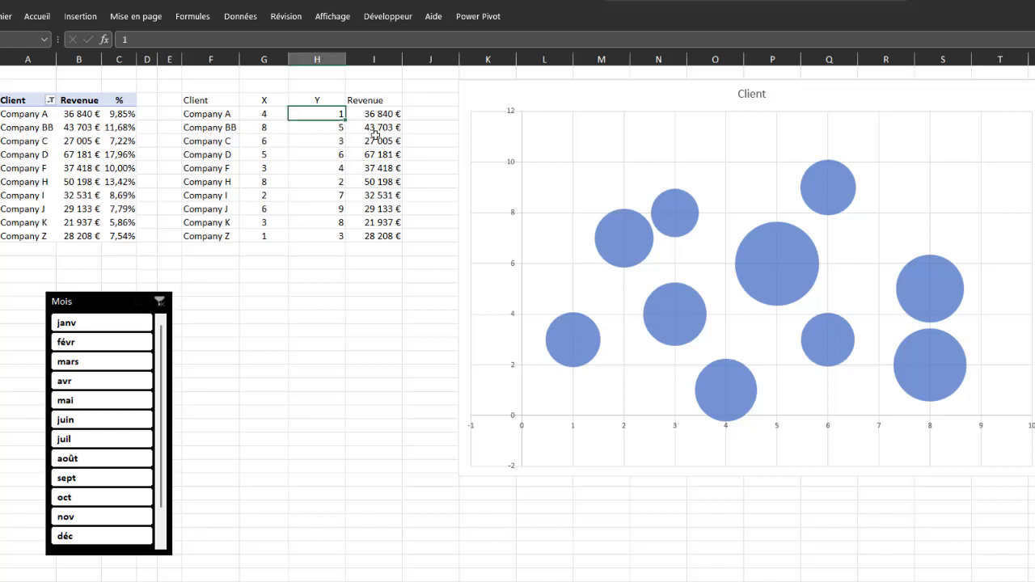
key(BackSpace)
text(8)
key(Return)
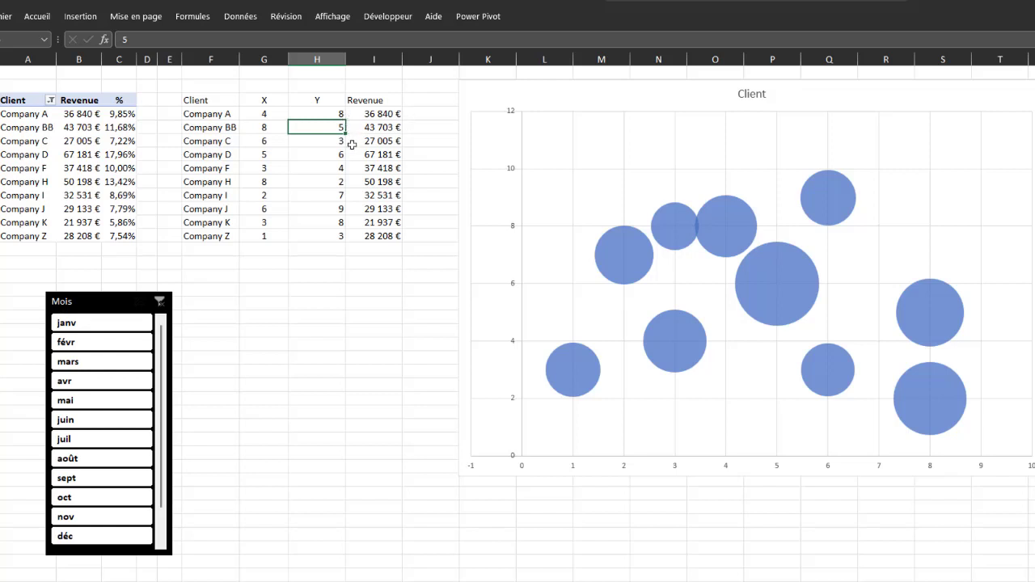
click(340, 208)
key(BackSpace)
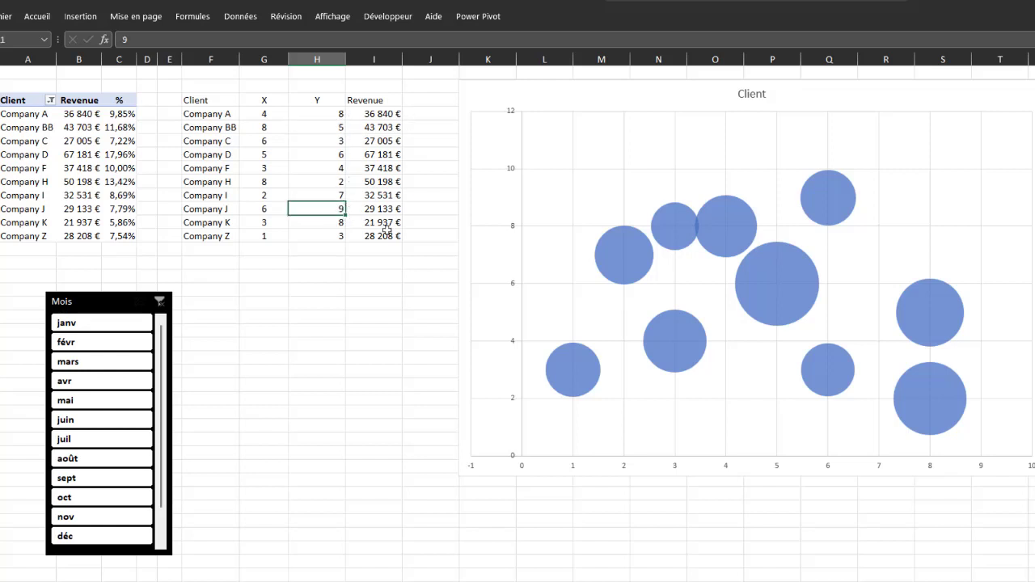
text(1)
key(Return)
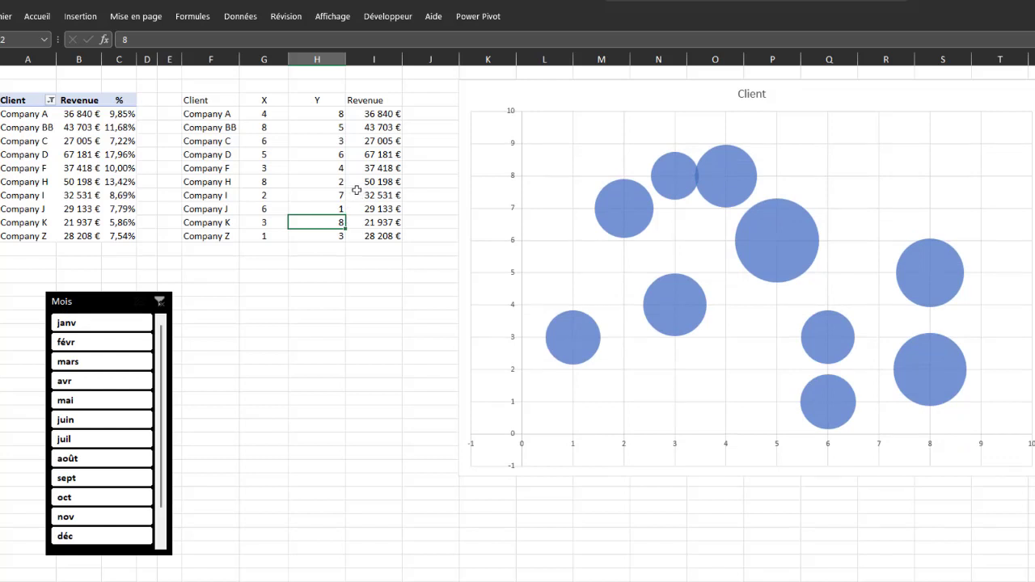
click(931, 275)
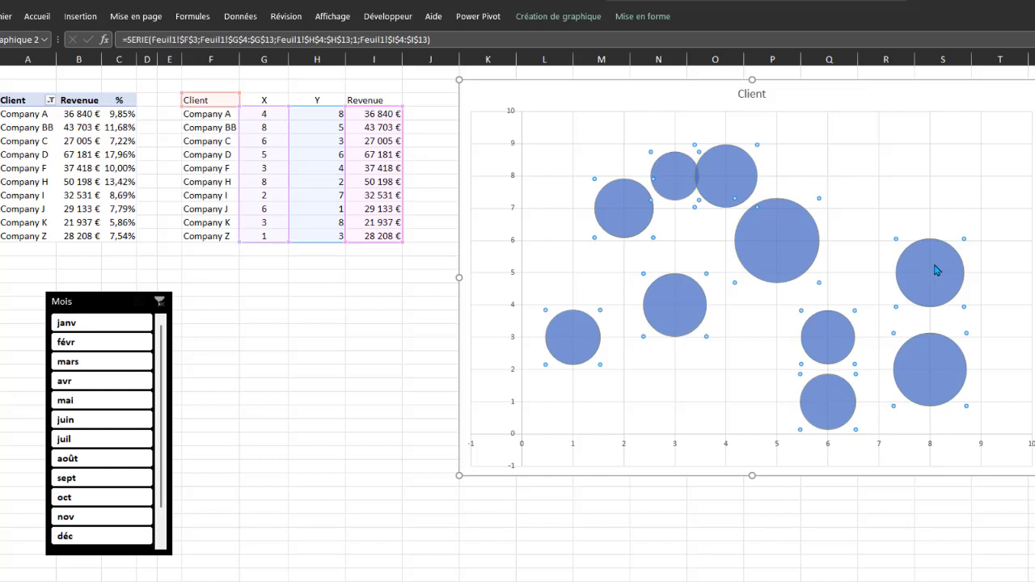
click(935, 252)
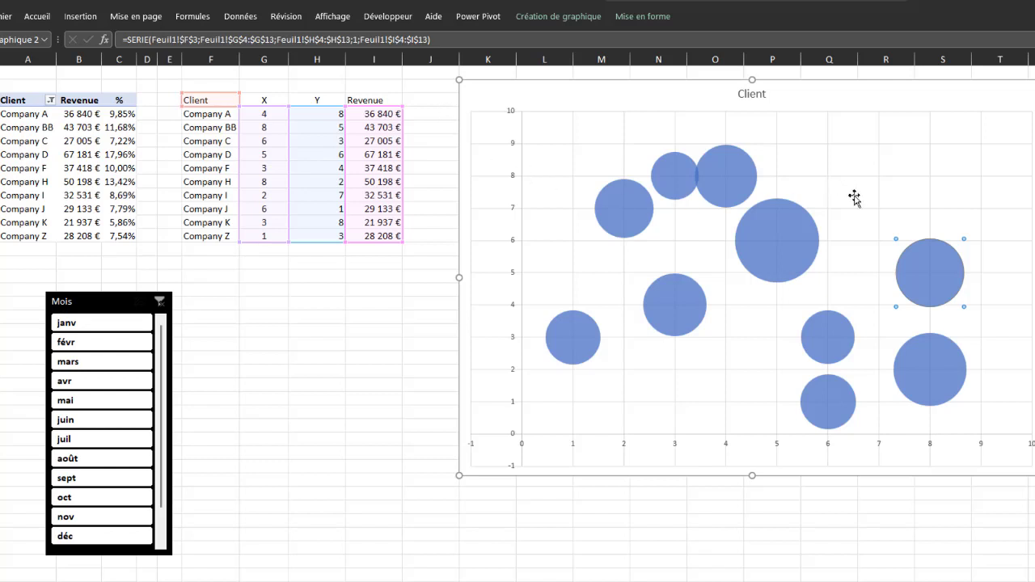
mouse_move(783, 238)
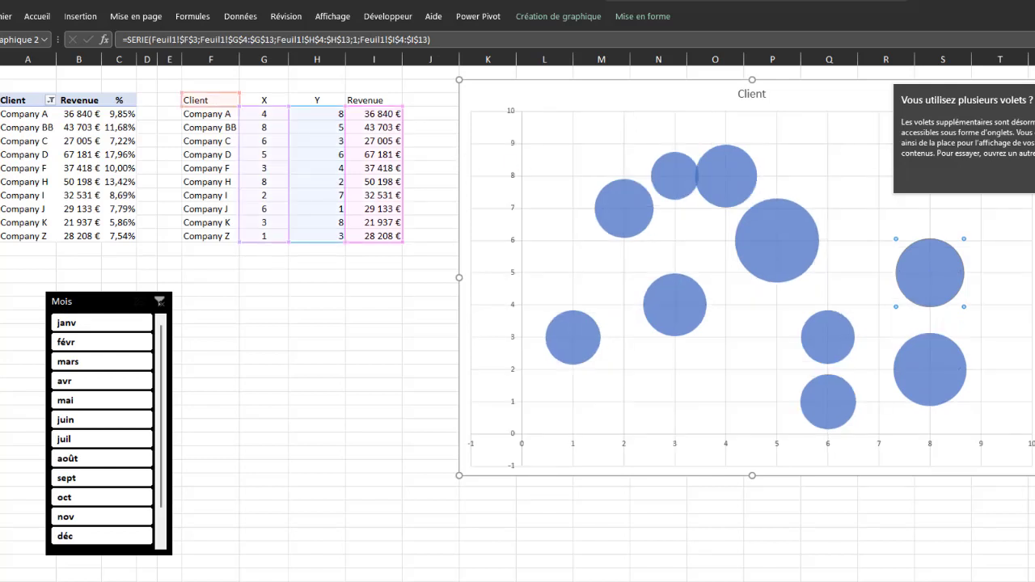
click(399, 327)
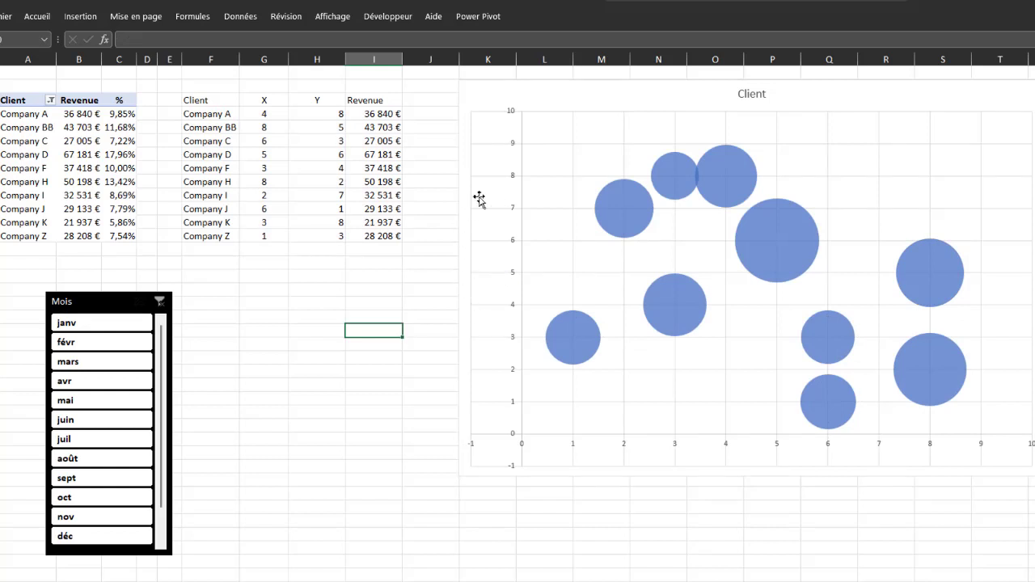
Shift the bubble chart right to free column J and add the header Max in J3.
drag(623, 88, 666, 84)
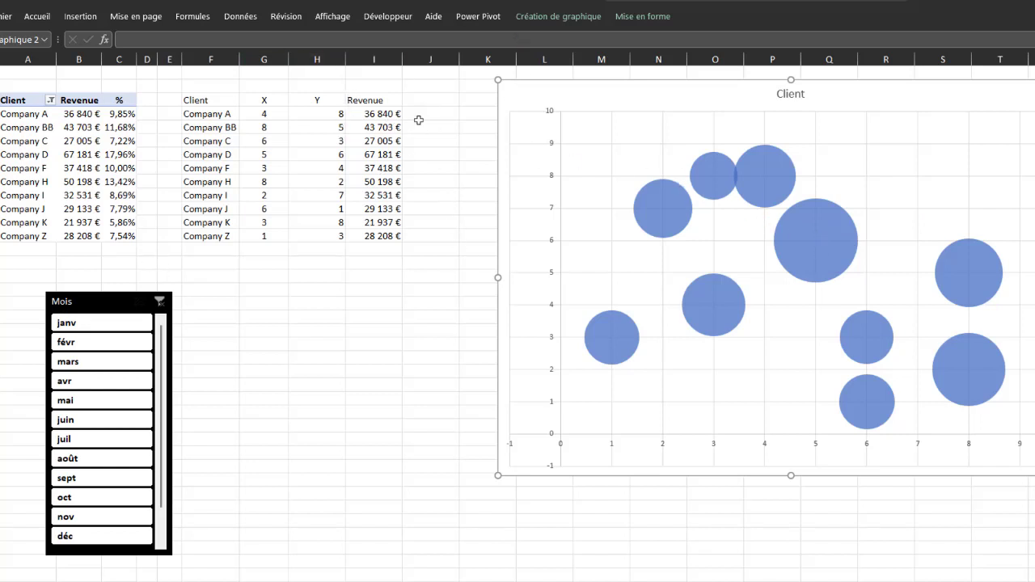
click(436, 102)
text(Max)
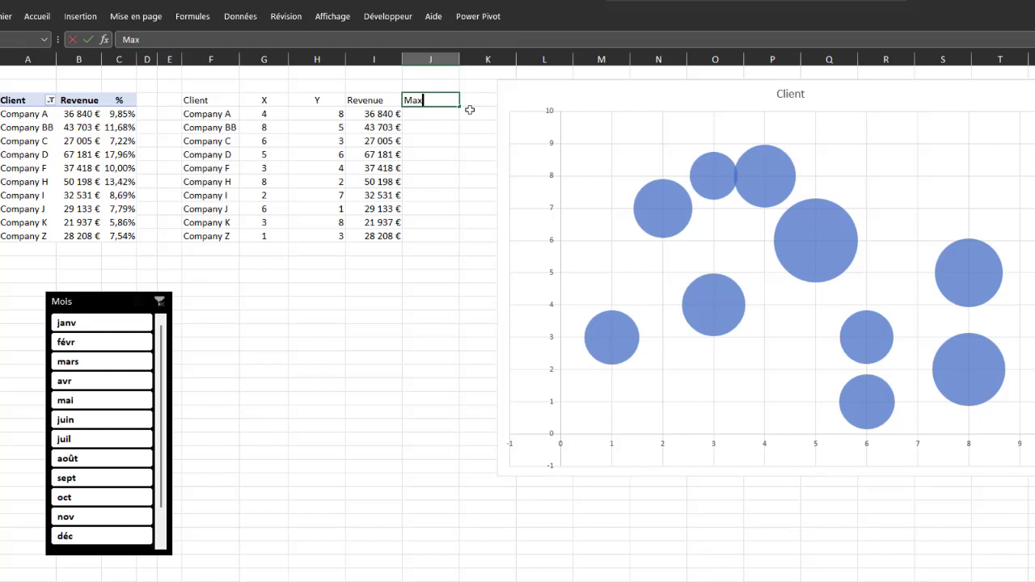
key(Return)
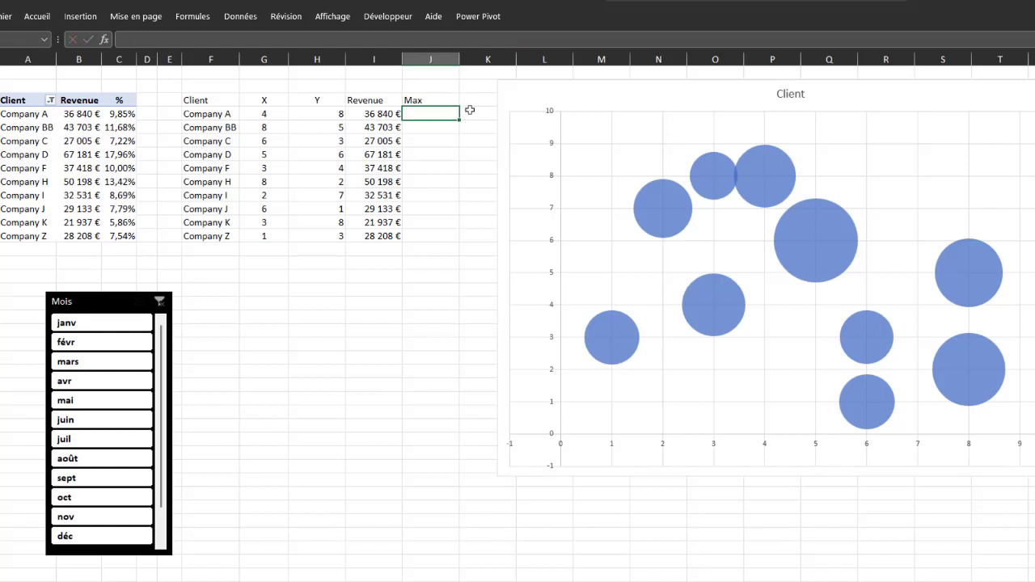
click(436, 96)
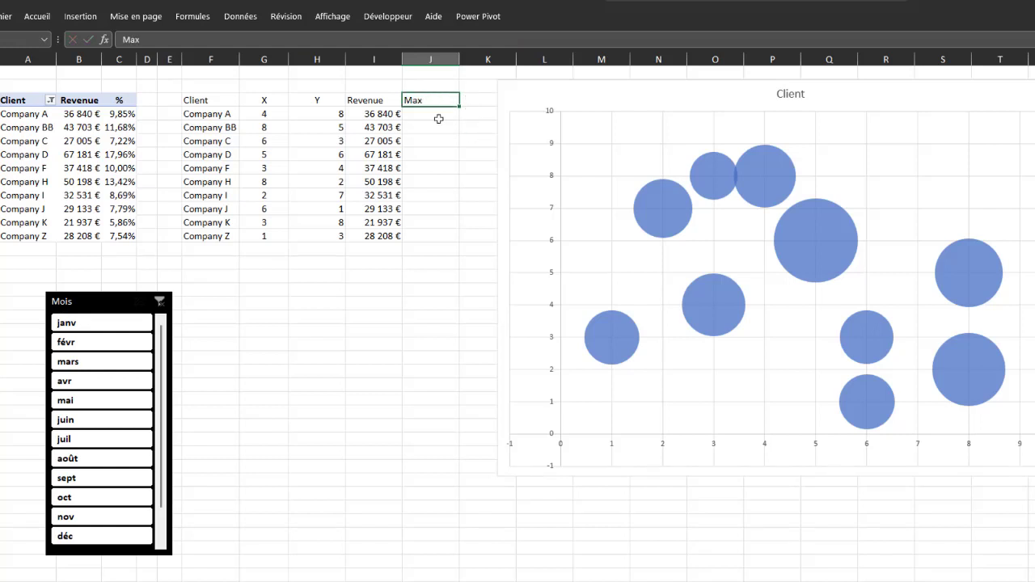
Enter =SI(I4=MAX($I$4:$I$13);I4;"") in J4 and fill the formula through J13.
click(438, 119)
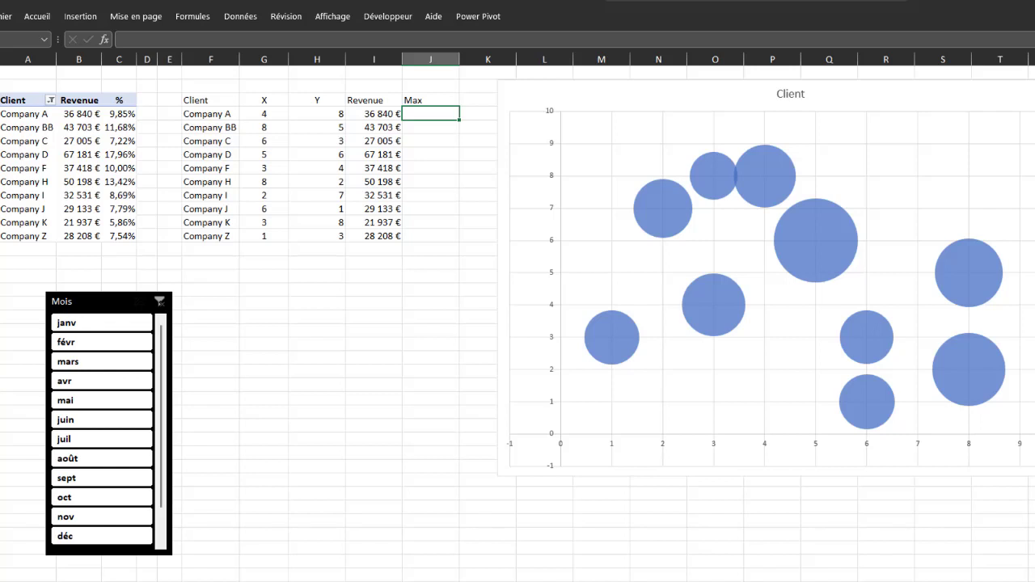
click(427, 112)
text(=si()
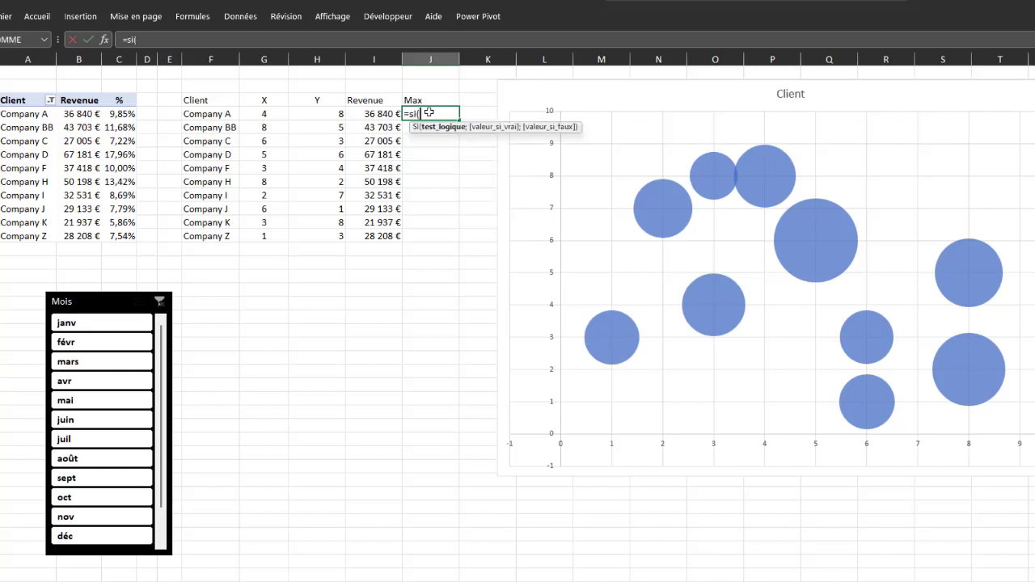
click(368, 115)
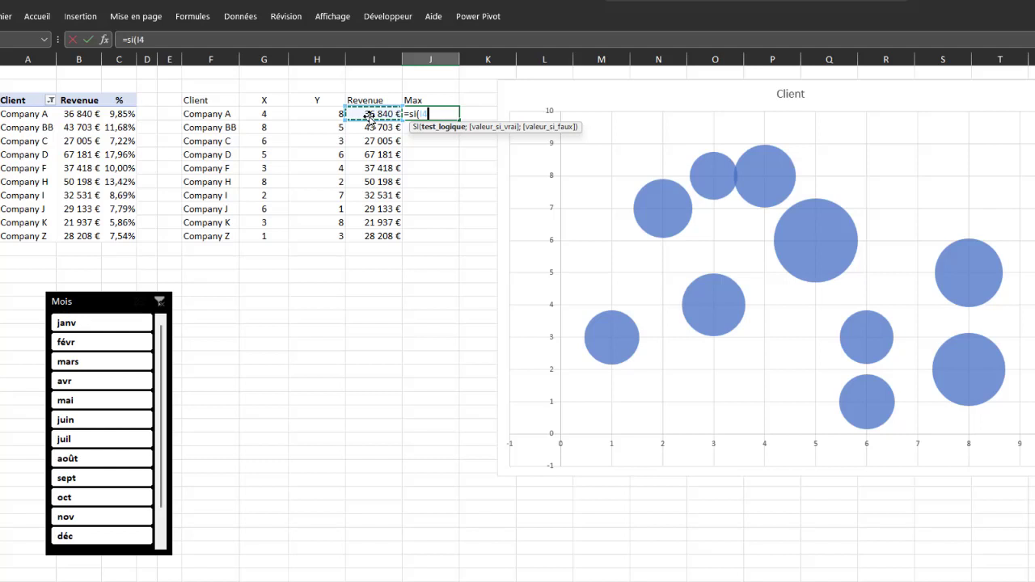
text(=MAX()
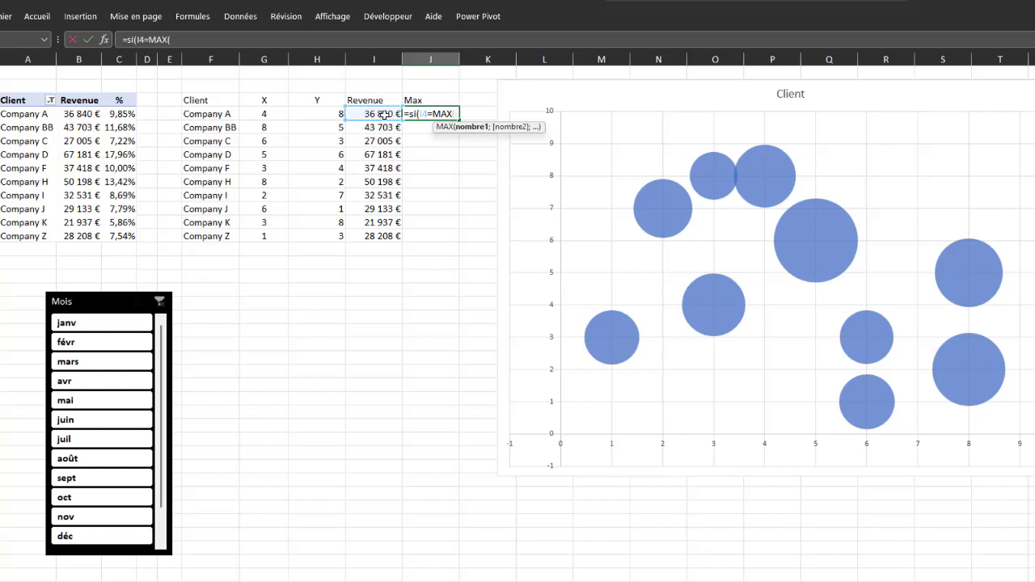
drag(386, 114, 367, 236)
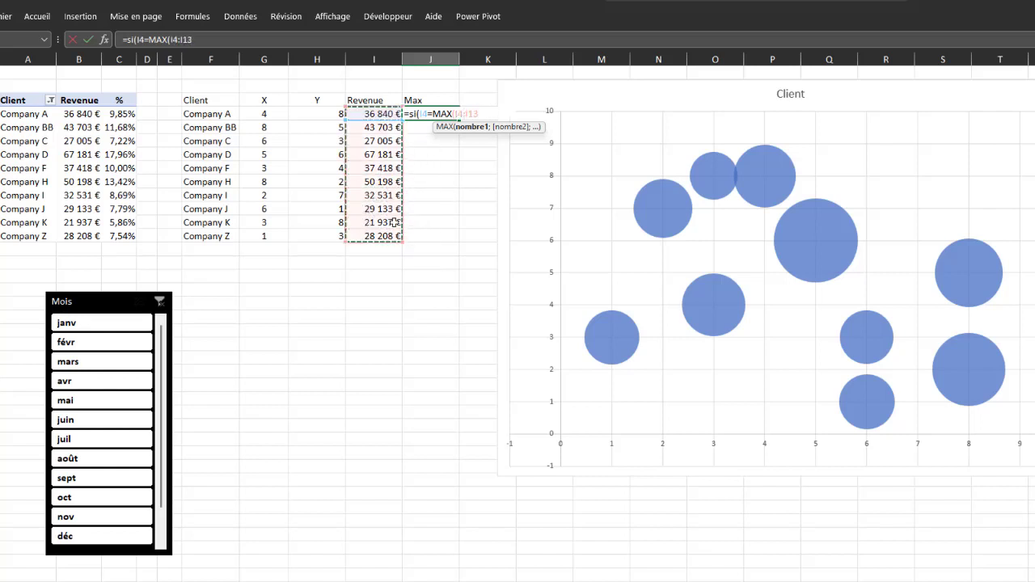
key(F4)
text();)
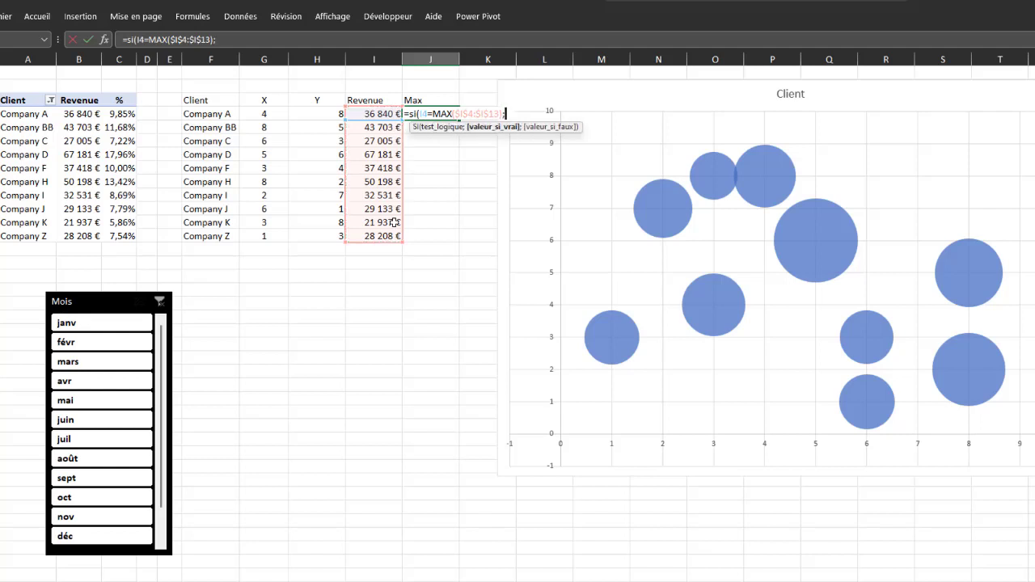
click(376, 113)
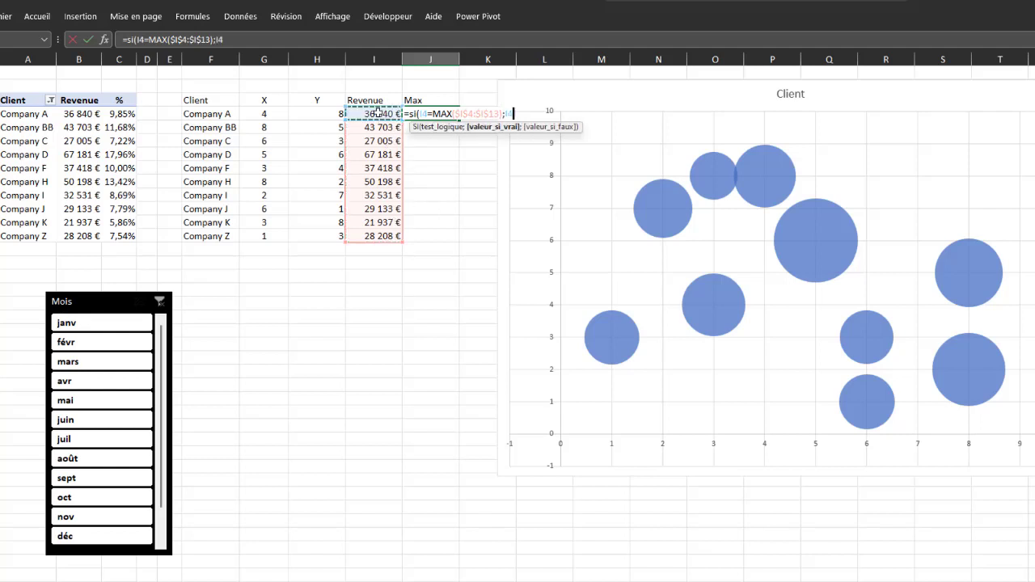
text(;"")
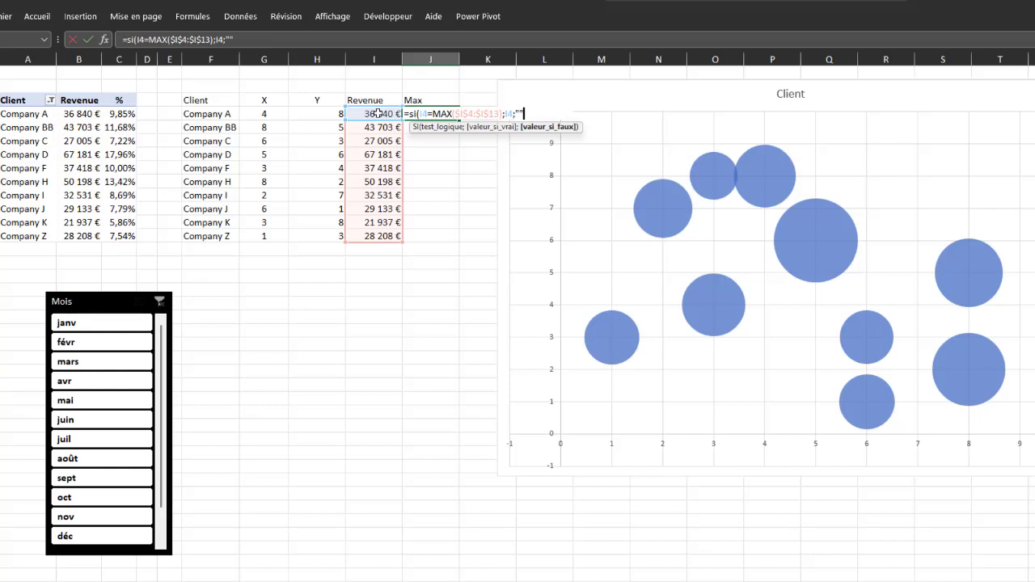
text())
key(Return)
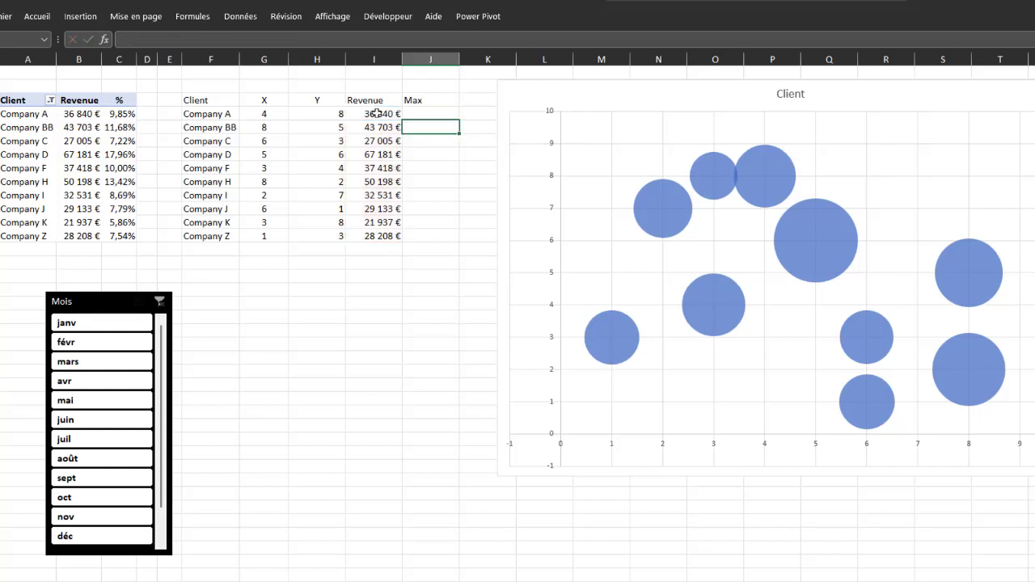
click(441, 114)
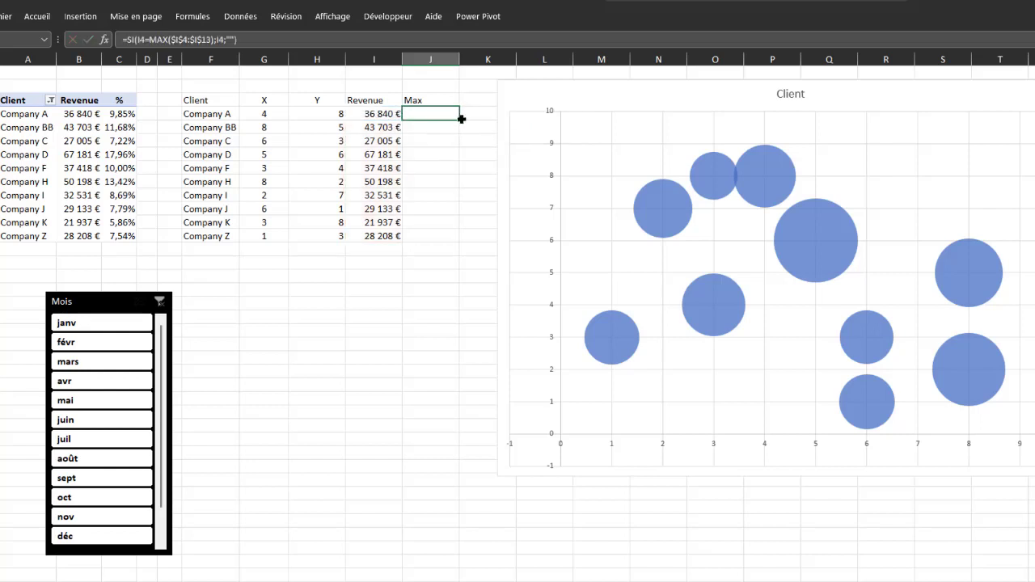
drag(461, 119, 455, 240)
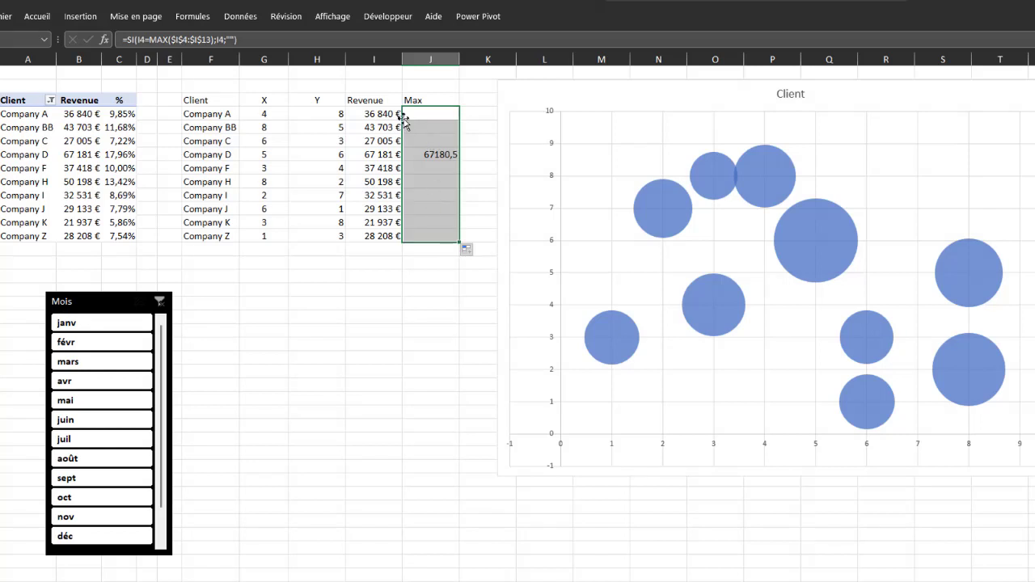
Copy the Revenue column's currency format onto the Max values in J4:J13 and center the Max header.
click(380, 154)
click(38, 16)
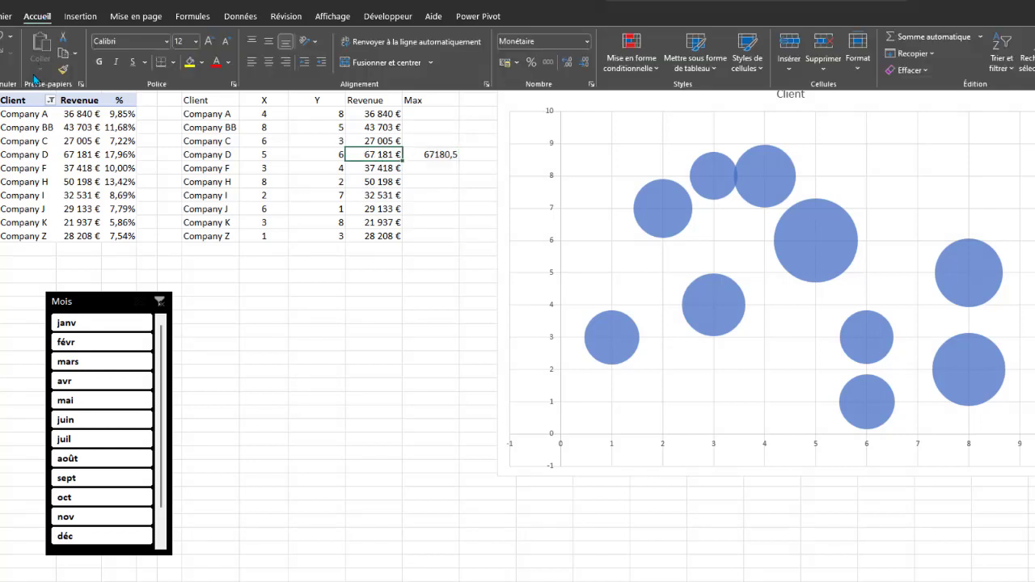
click(63, 69)
drag(437, 113, 438, 233)
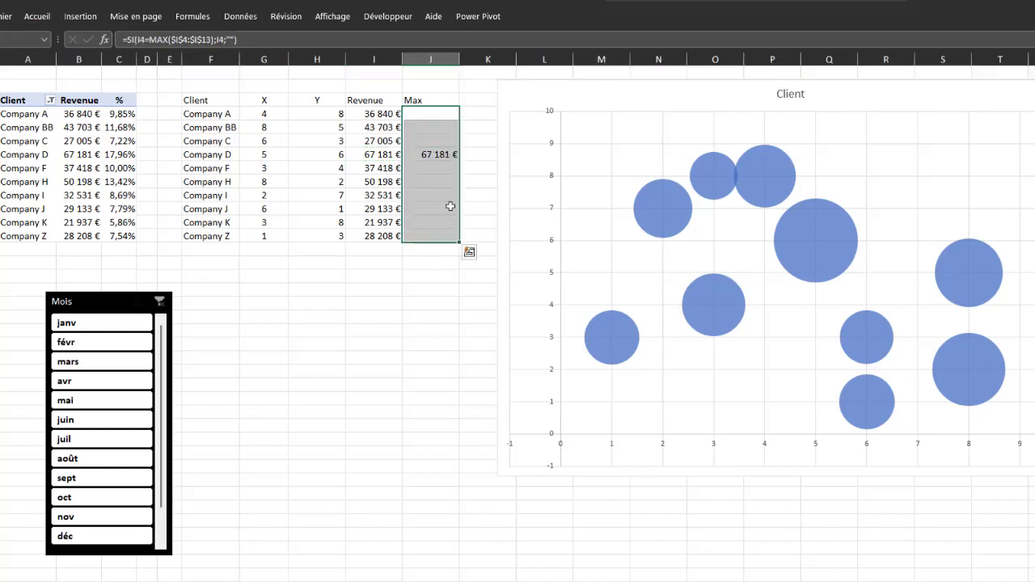
click(427, 99)
click(39, 16)
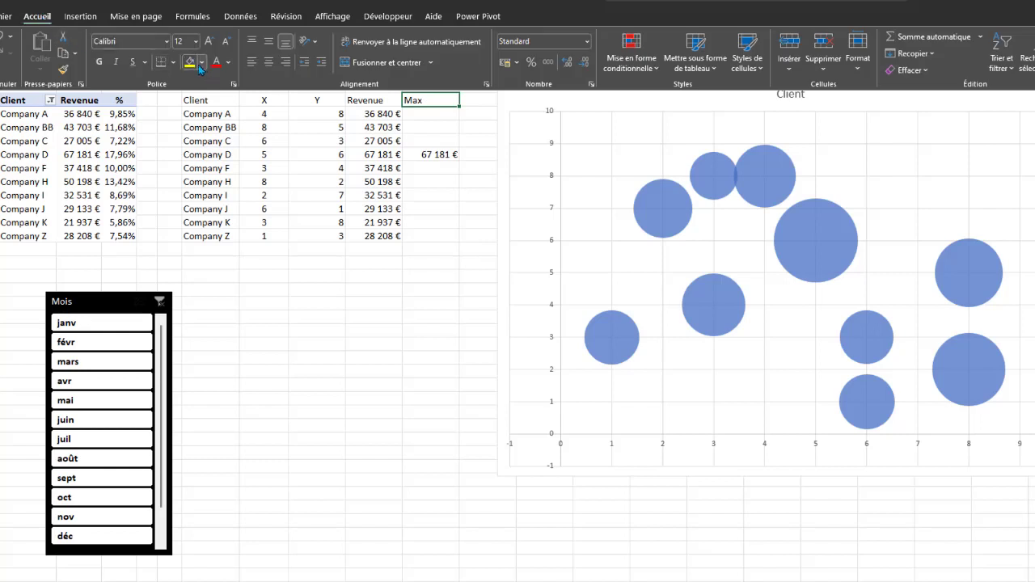
click(269, 61)
Check the Max column and bubble chart with different Mois slicer selections, including août and janv, ending on mai.
click(97, 339)
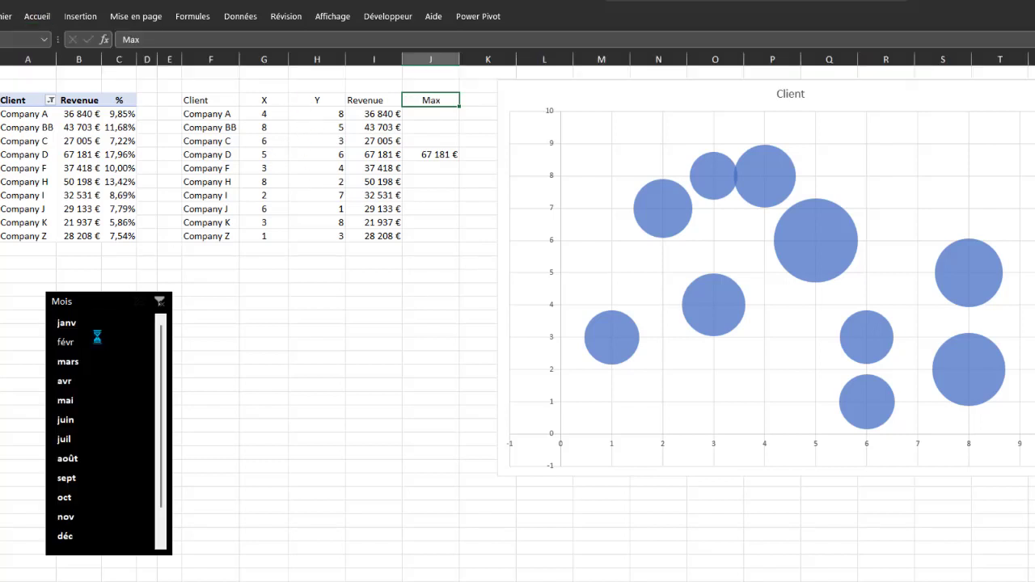
click(97, 418)
click(107, 458)
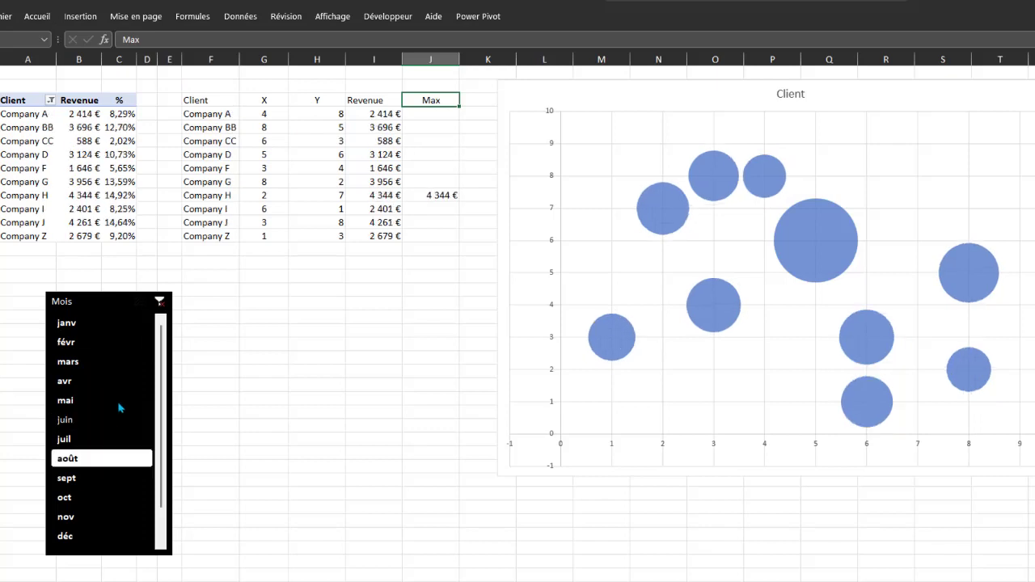
click(113, 380)
click(113, 342)
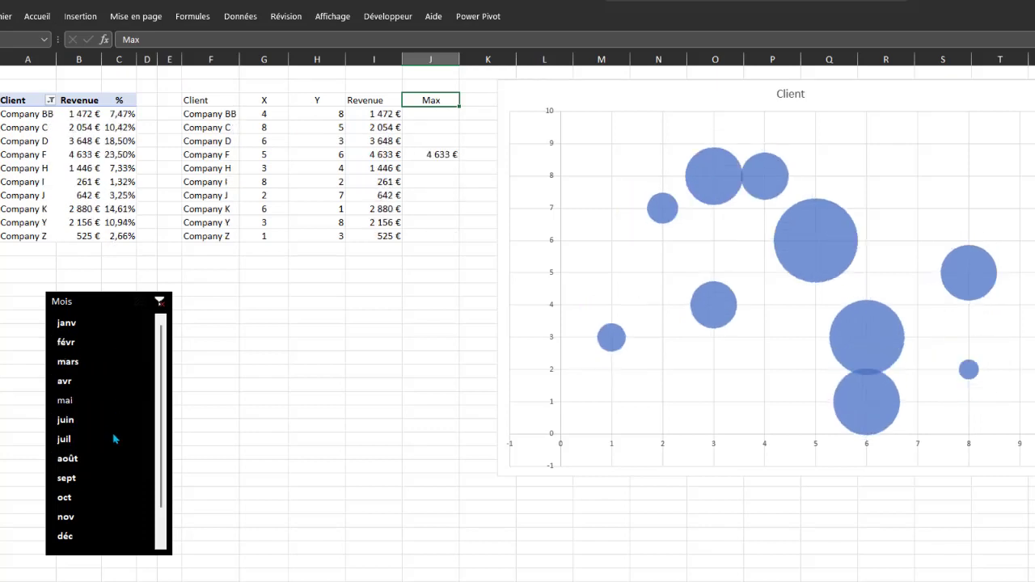
click(112, 400)
click(113, 458)
click(113, 400)
click(103, 325)
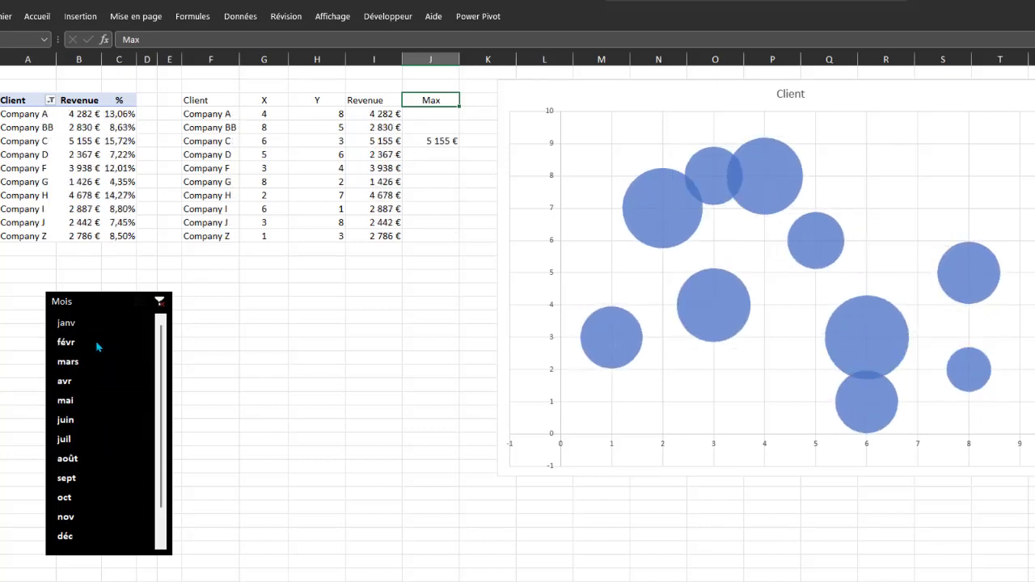
click(97, 400)
click(100, 458)
click(113, 400)
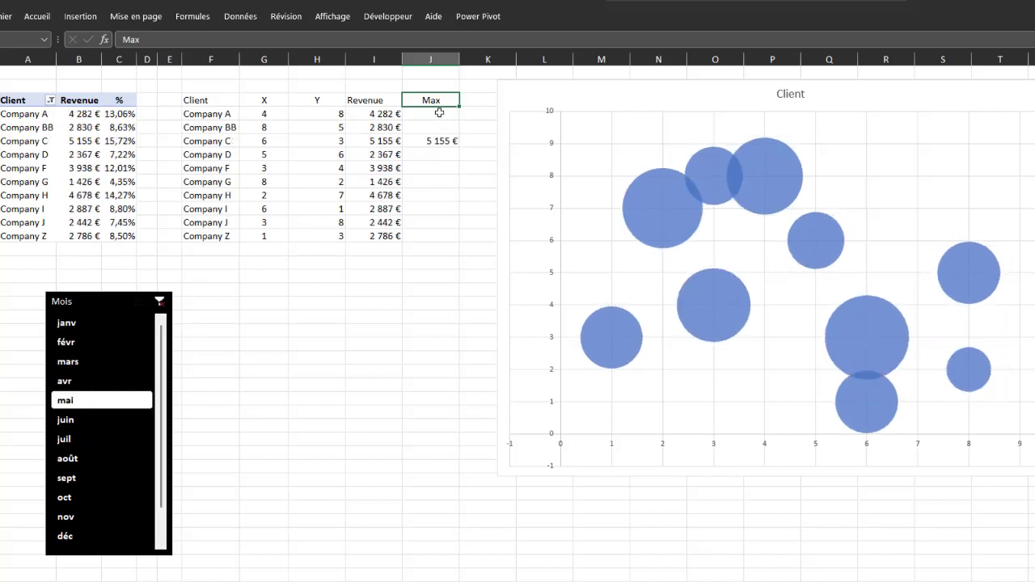
Add a new data series to the bubble chart, taking its name from the Max header in J3.
drag(439, 112, 423, 242)
click(618, 95)
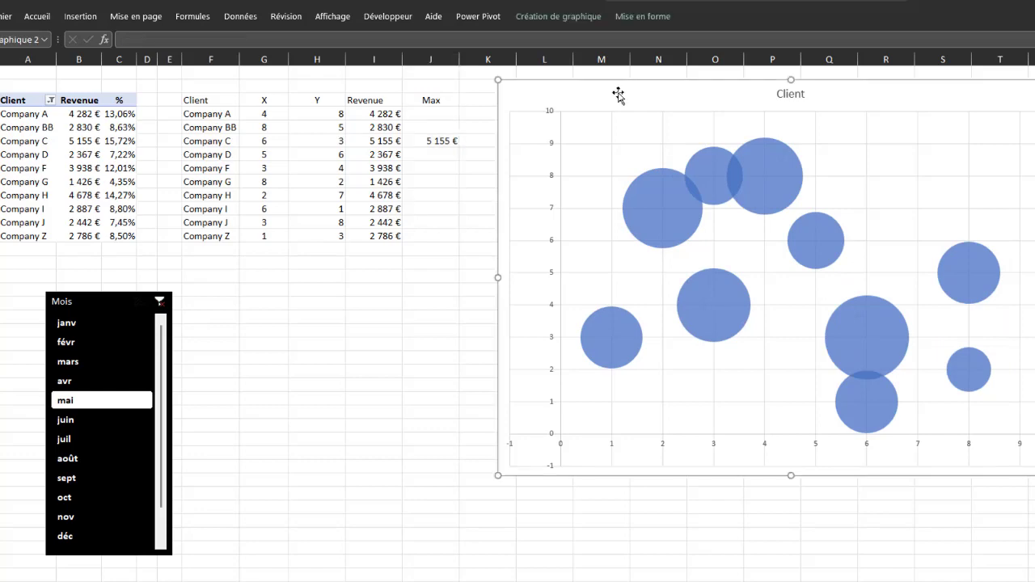
click(570, 18)
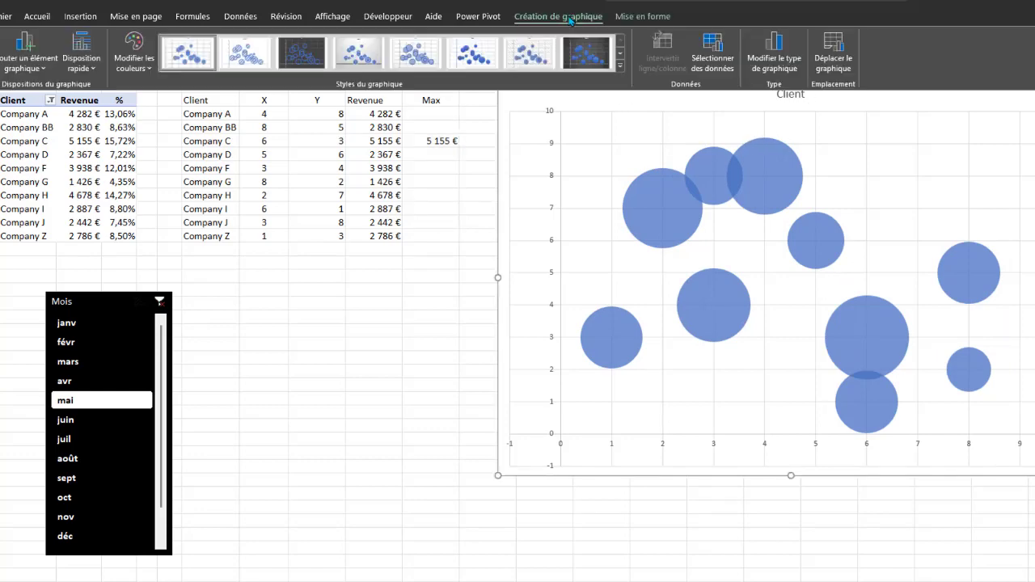
click(712, 53)
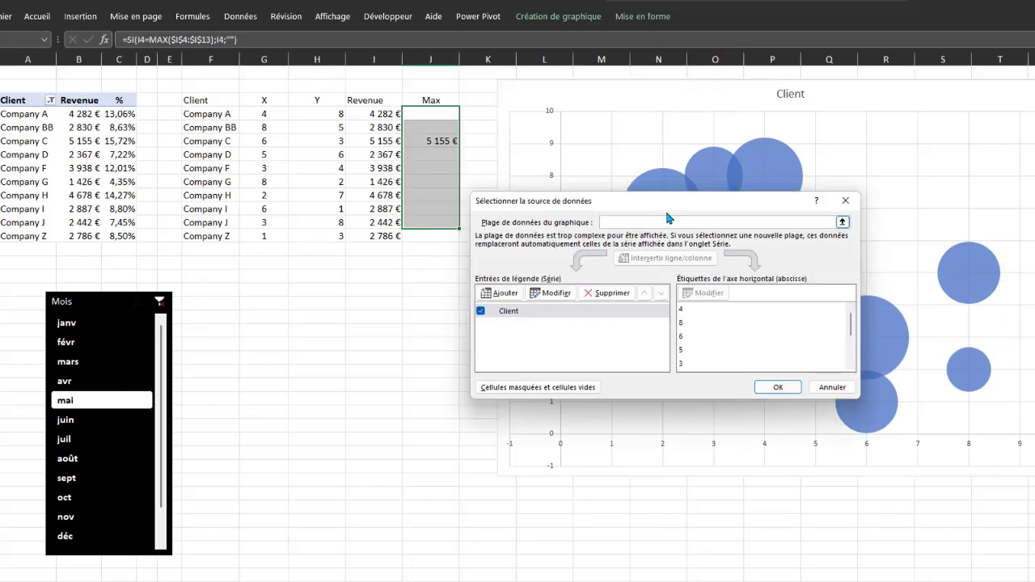
drag(542, 253, 431, 313)
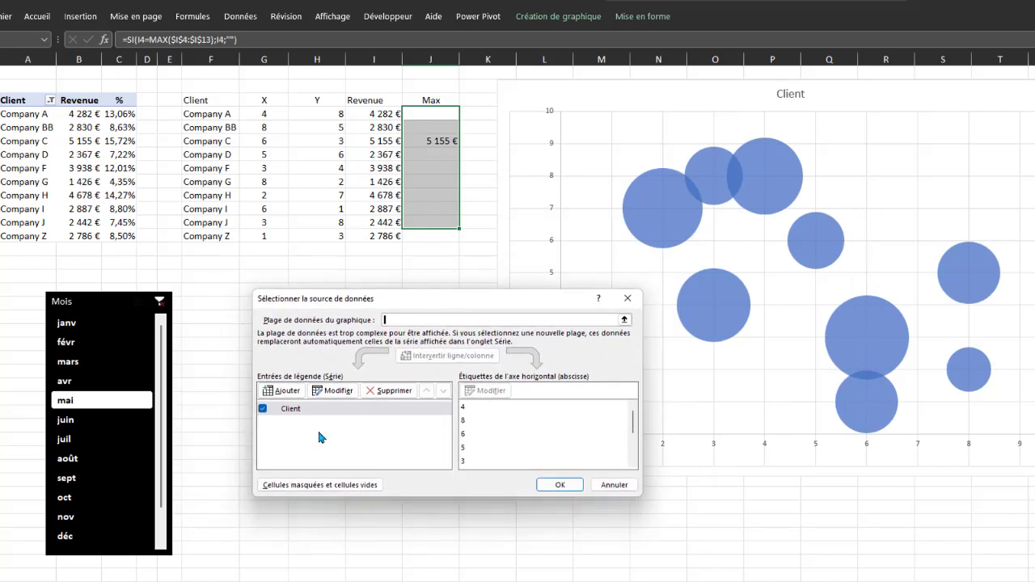
click(285, 394)
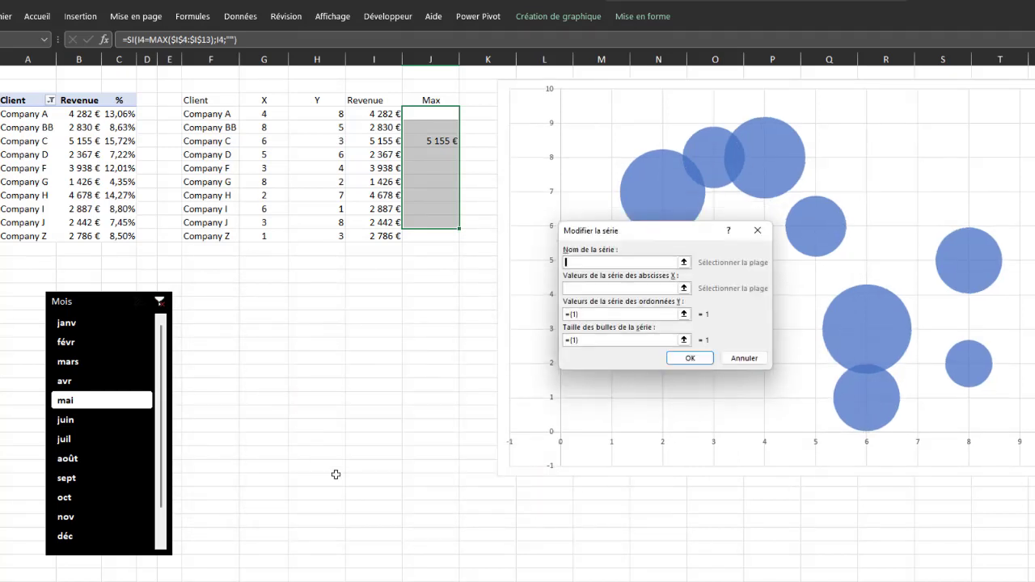
click(428, 99)
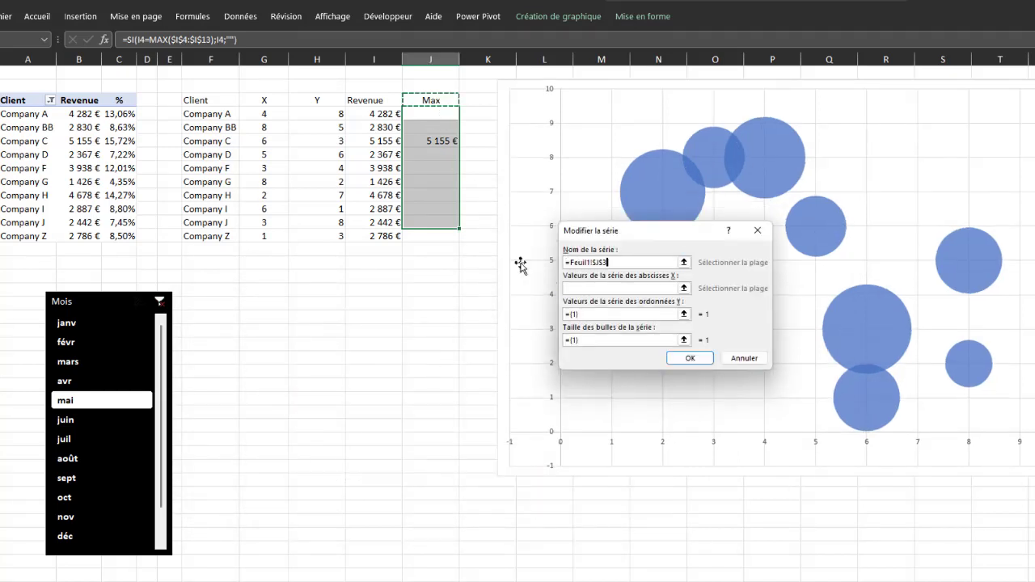
Set the new series' X values to G4:G13 and its Y values to H4:H13.
click(608, 288)
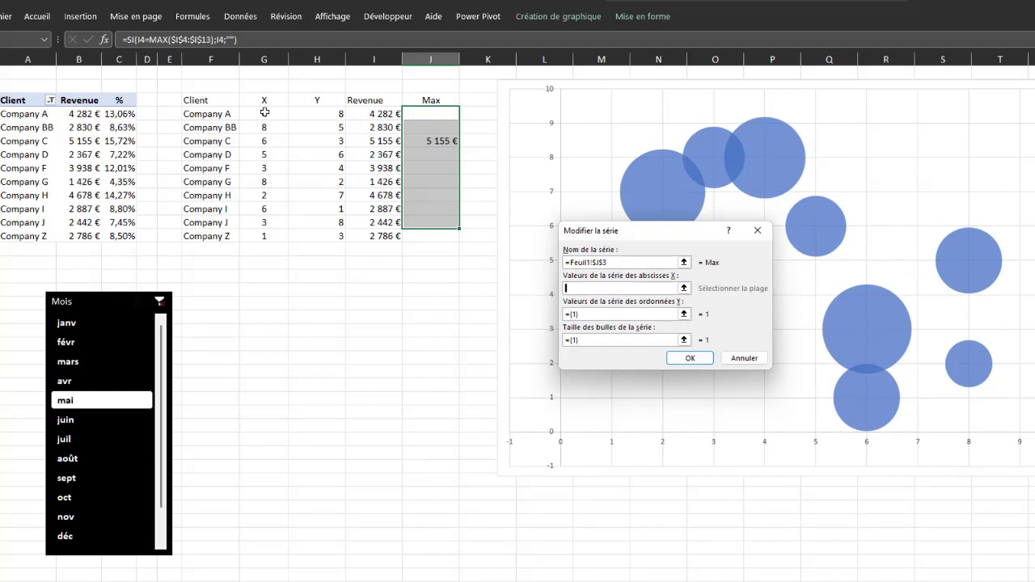
drag(264, 112, 264, 235)
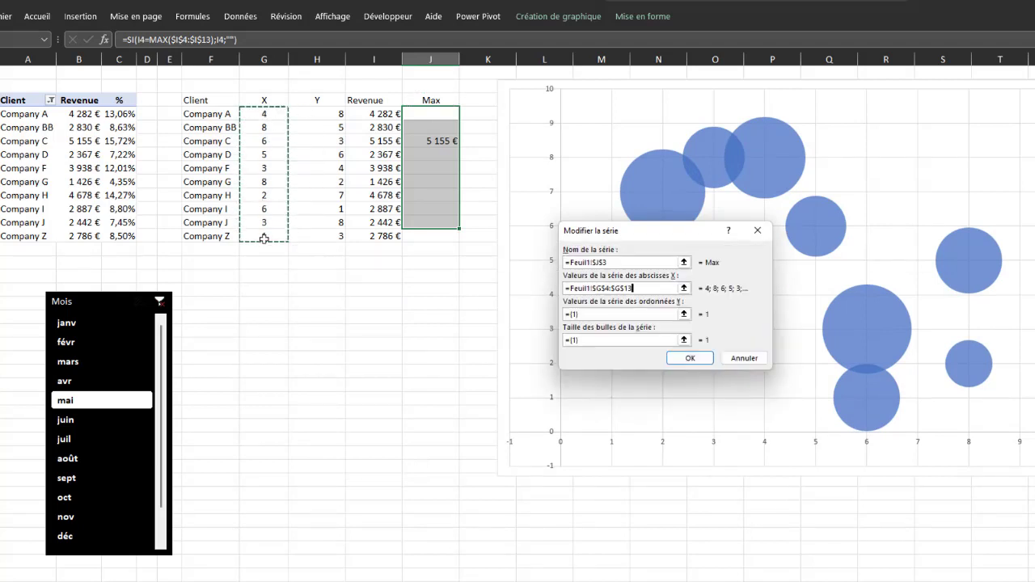
click(683, 316)
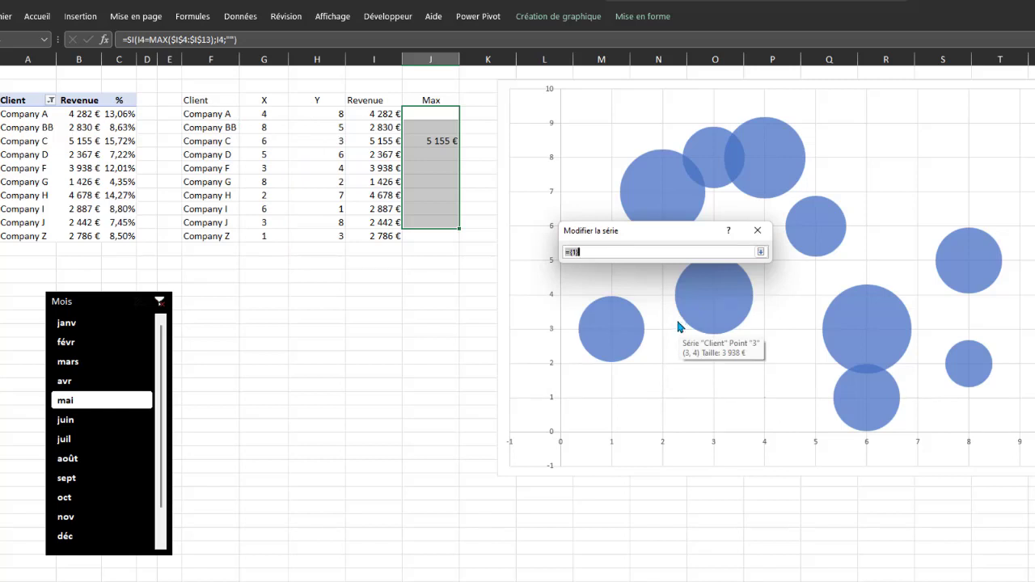
key(BackSpace)
key(BackSpace)
key(BackSpace)
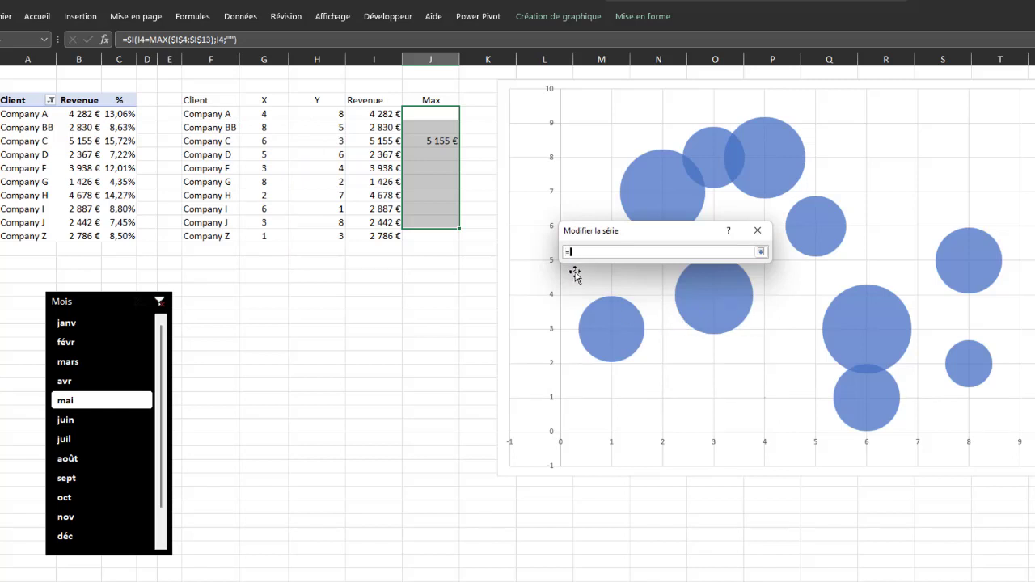
drag(336, 114, 335, 240)
click(758, 252)
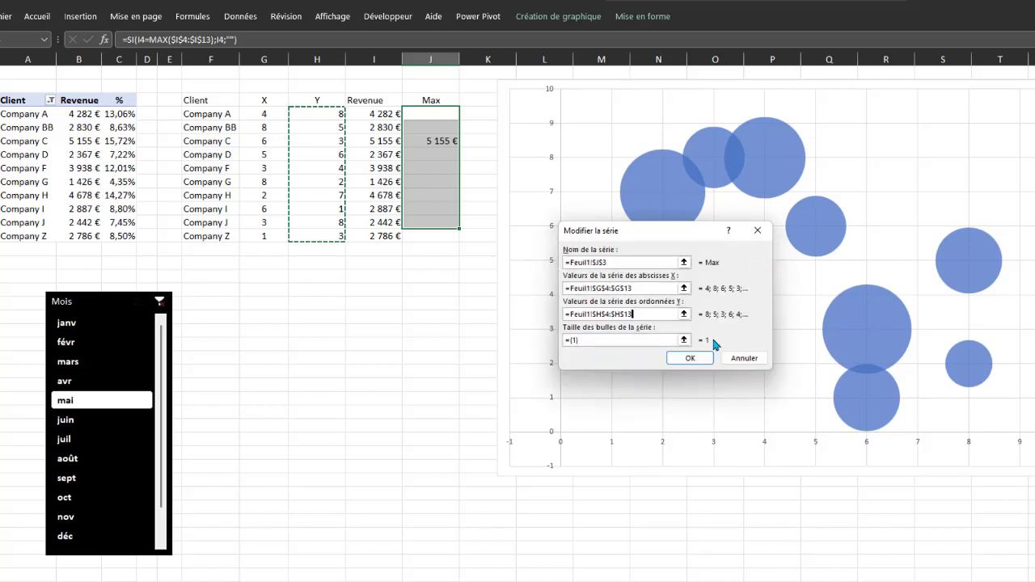
Set the Max series' bubble size to J4:J13 and apply the updated chart data source.
click(685, 341)
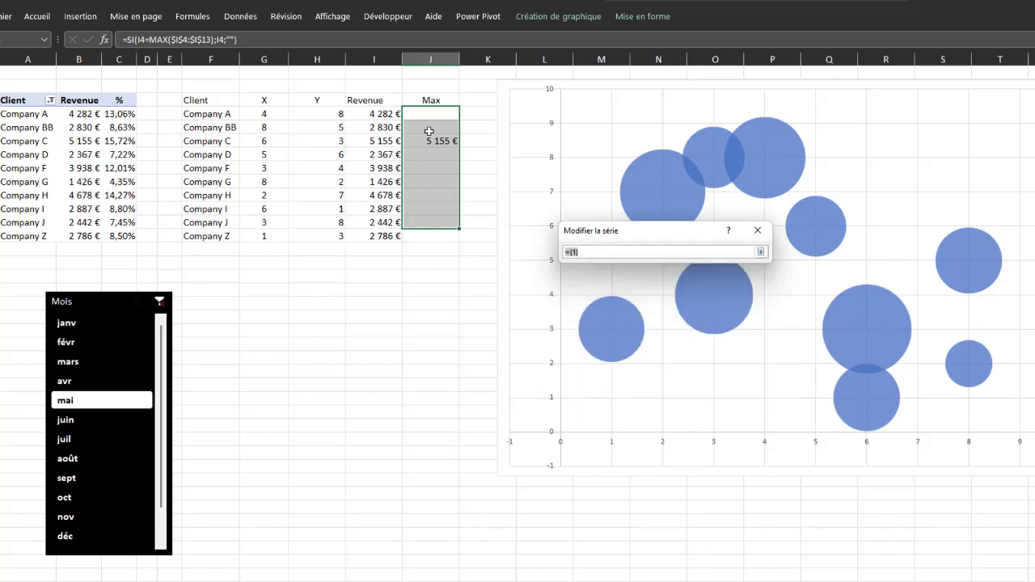
drag(432, 114, 440, 232)
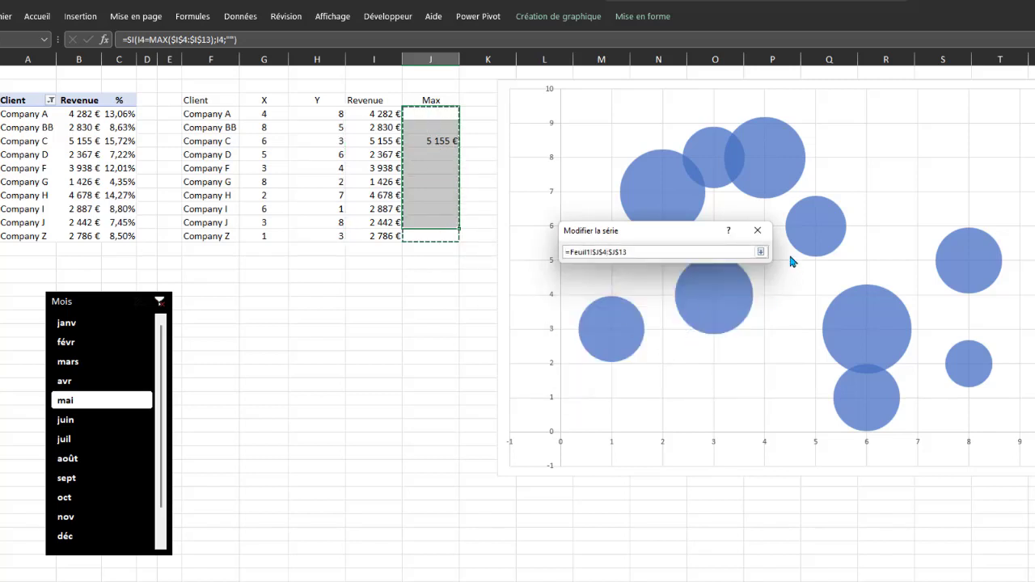
click(760, 252)
click(689, 359)
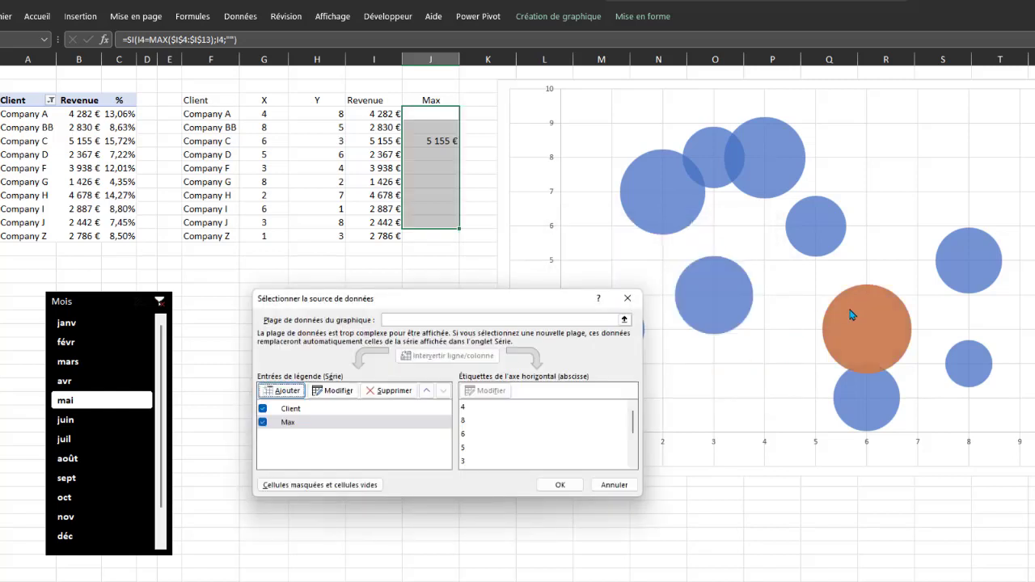
click(569, 483)
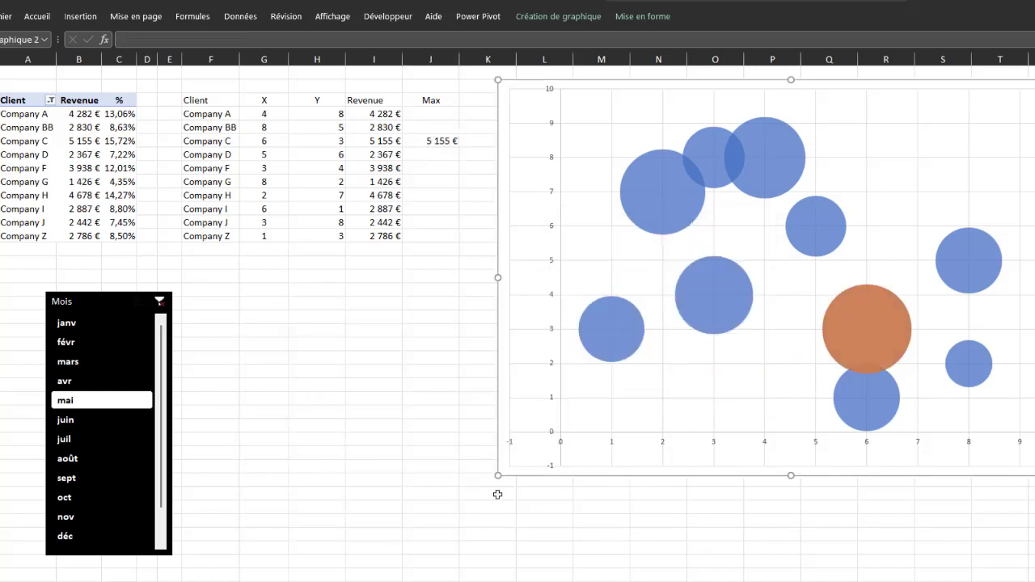
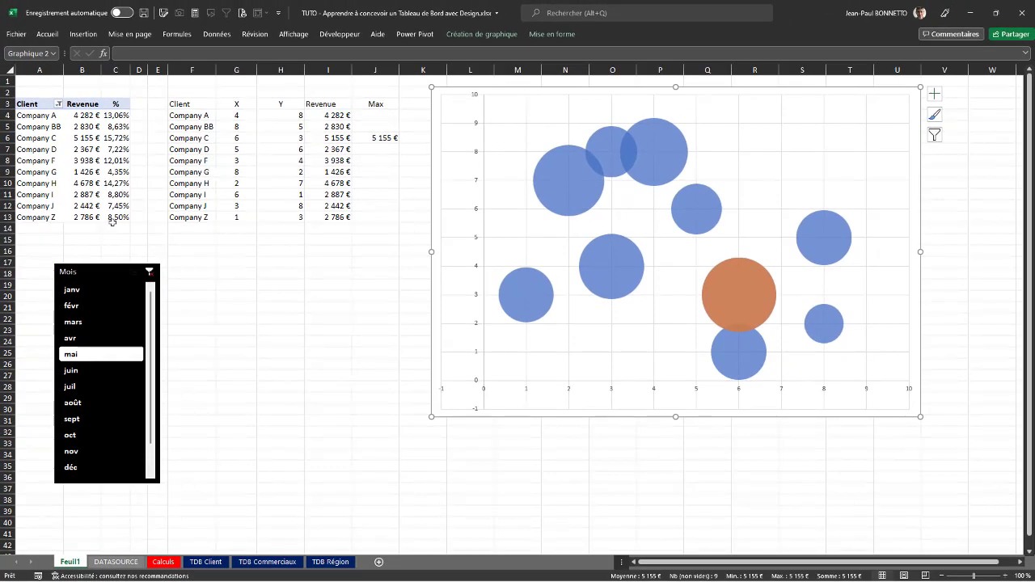
Check the highlighted maximum bubble with different Mois selections, including juin, sept, oct and avr, ending on févr.
click(71, 307)
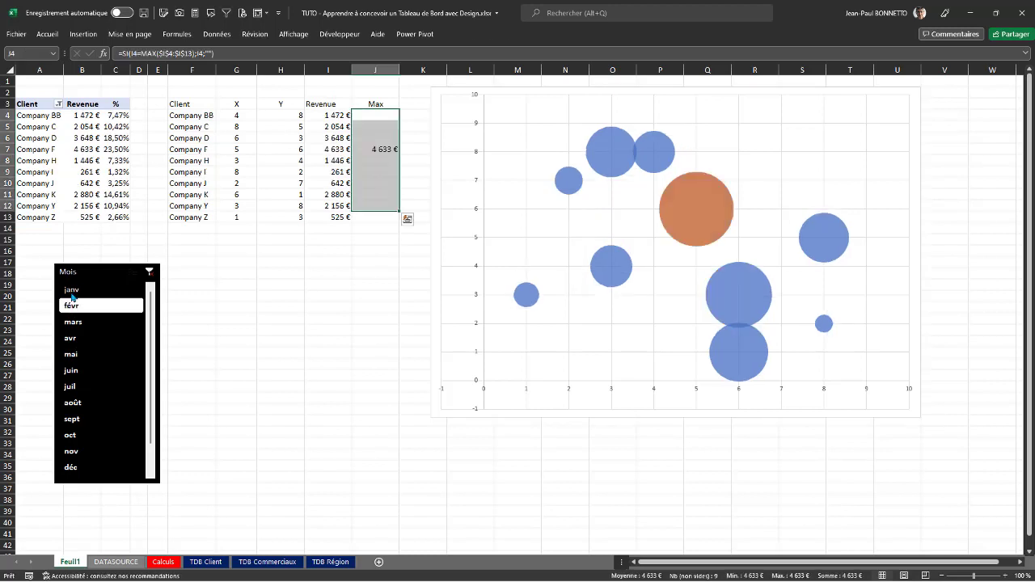
click(71, 371)
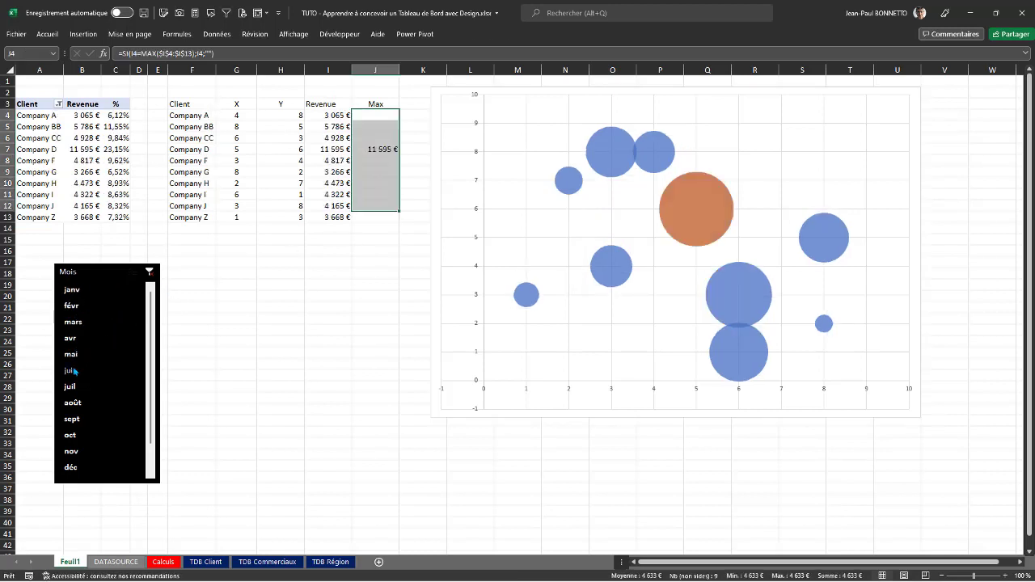
click(76, 417)
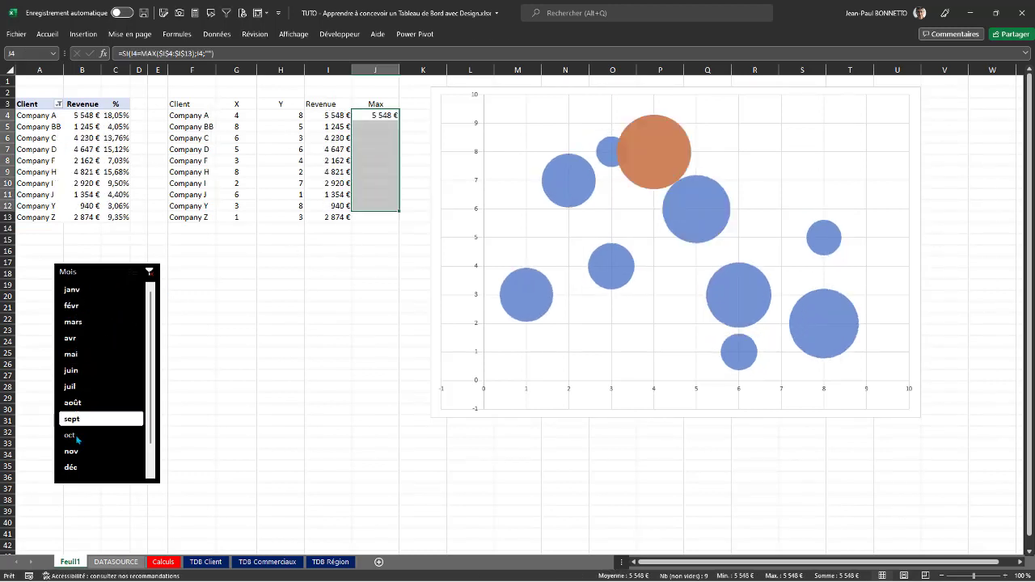
click(76, 440)
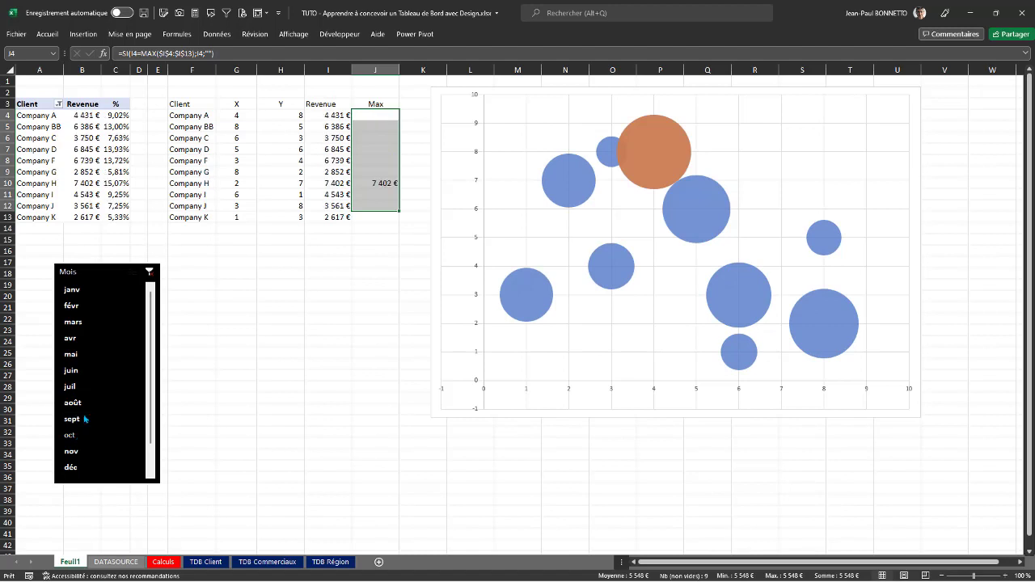
click(82, 343)
click(71, 305)
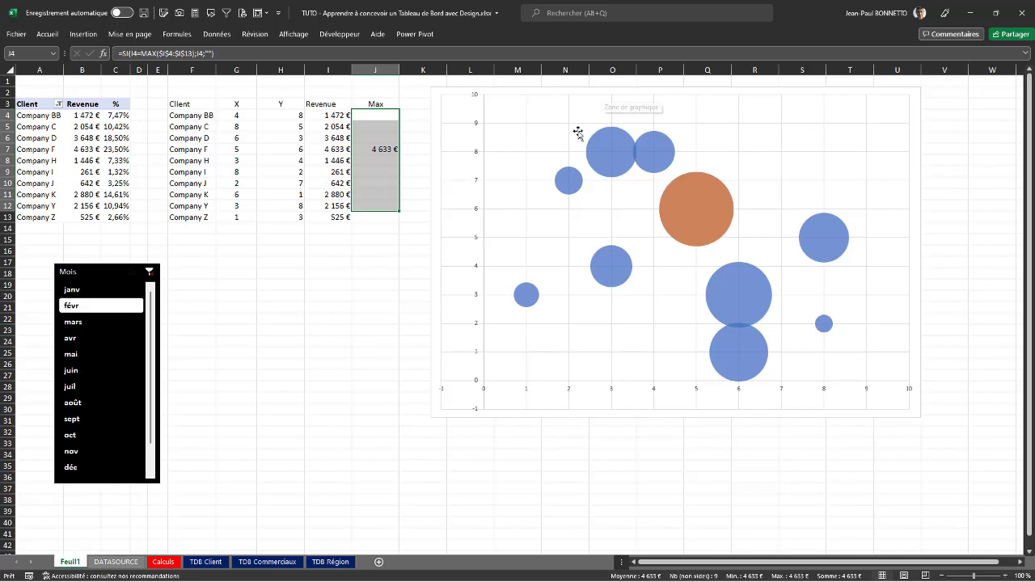
Set the bubble scale of the chart's Client series to 65 in the series options.
click(703, 187)
click(834, 243)
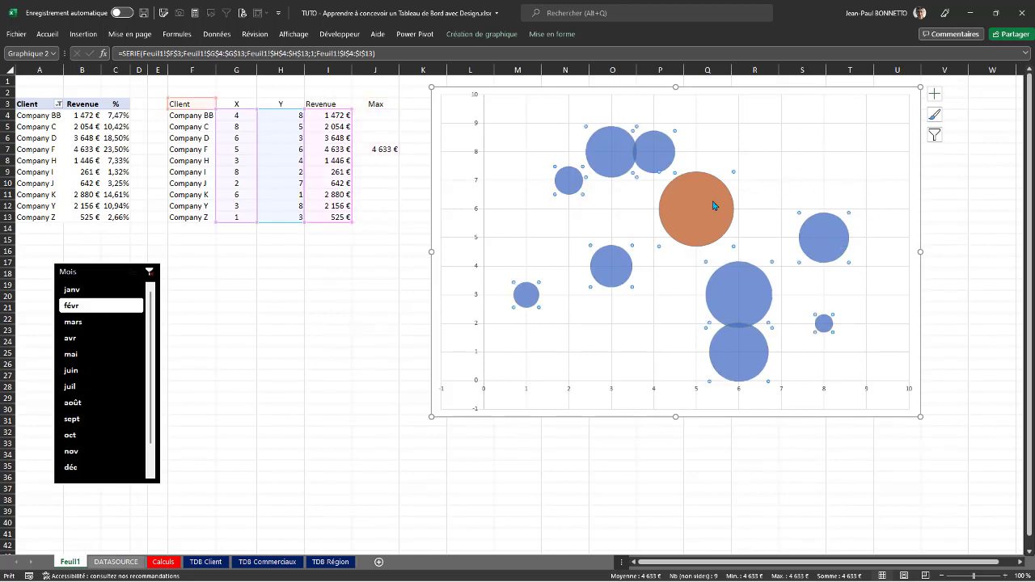
click(709, 98)
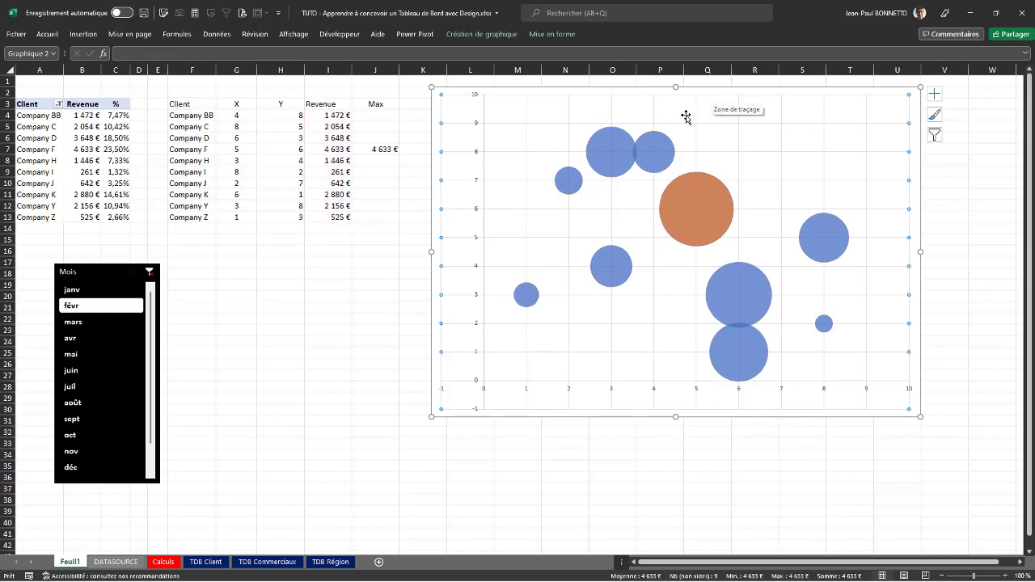
click(619, 152)
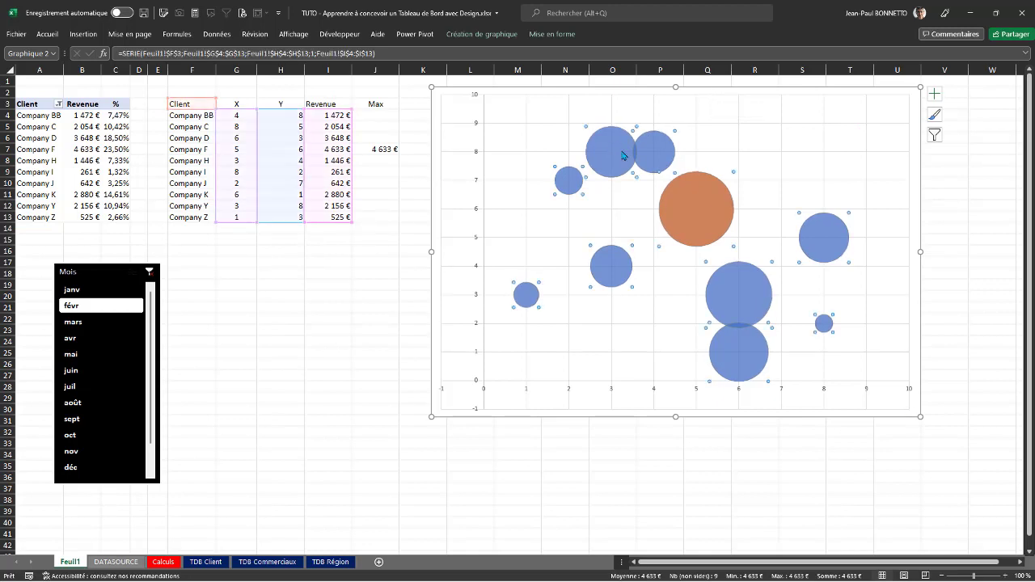
click(692, 221)
click(621, 158)
right_click(617, 156)
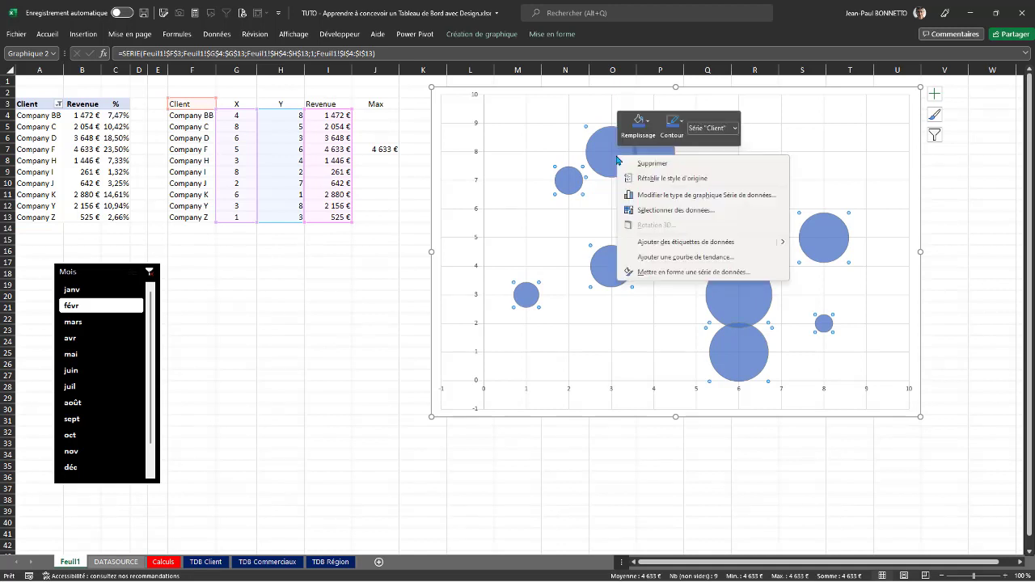
click(709, 273)
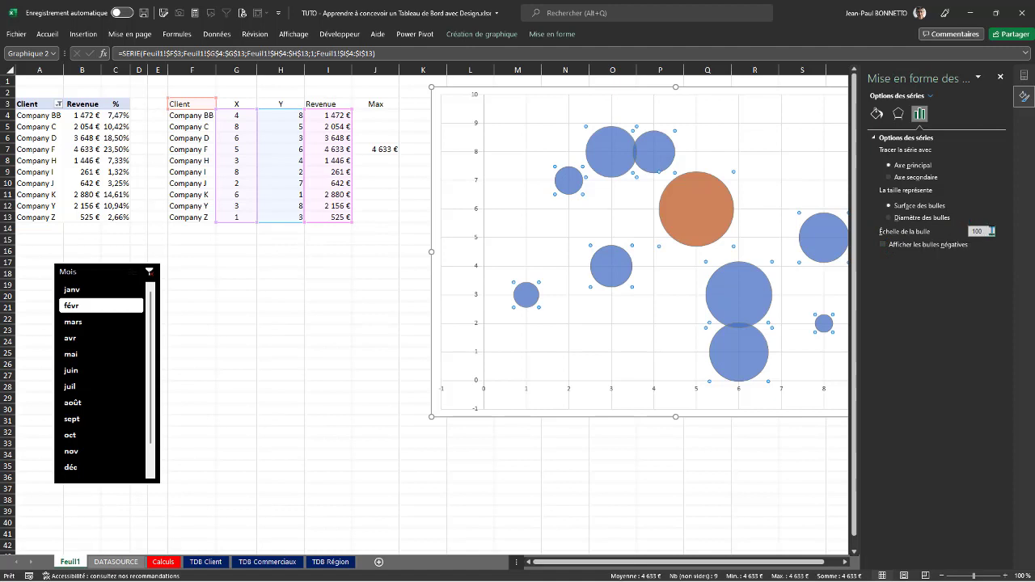
drag(989, 231, 937, 231)
key(Return)
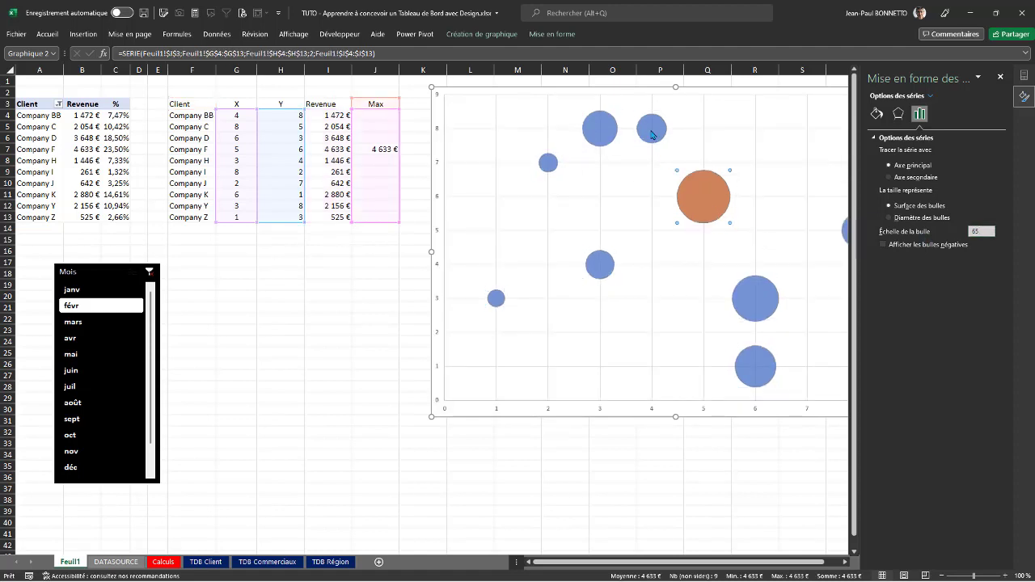
click(694, 190)
click(999, 76)
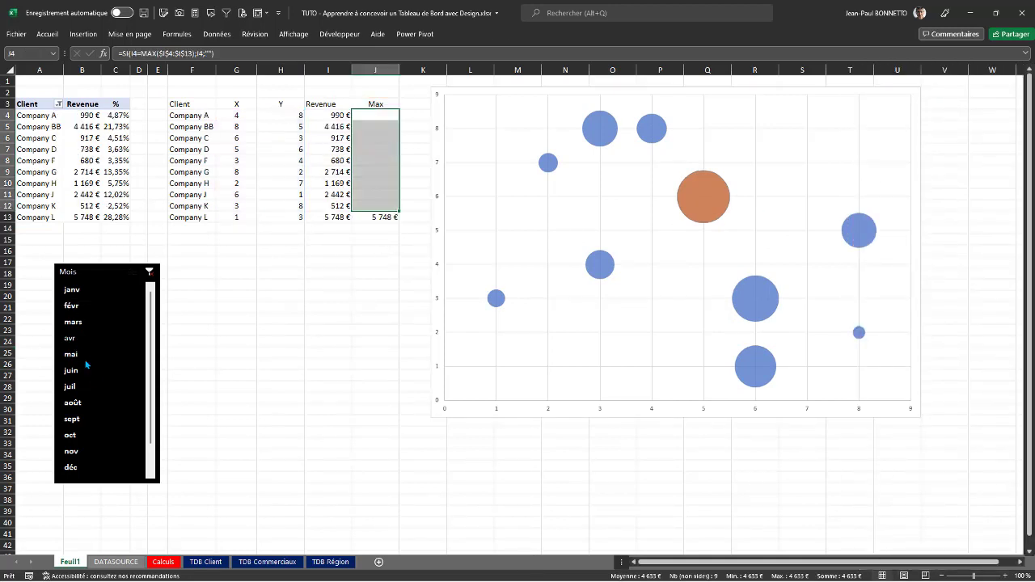
Check the rescaled bubbles with Mois set to juil, oct and mai.
click(89, 390)
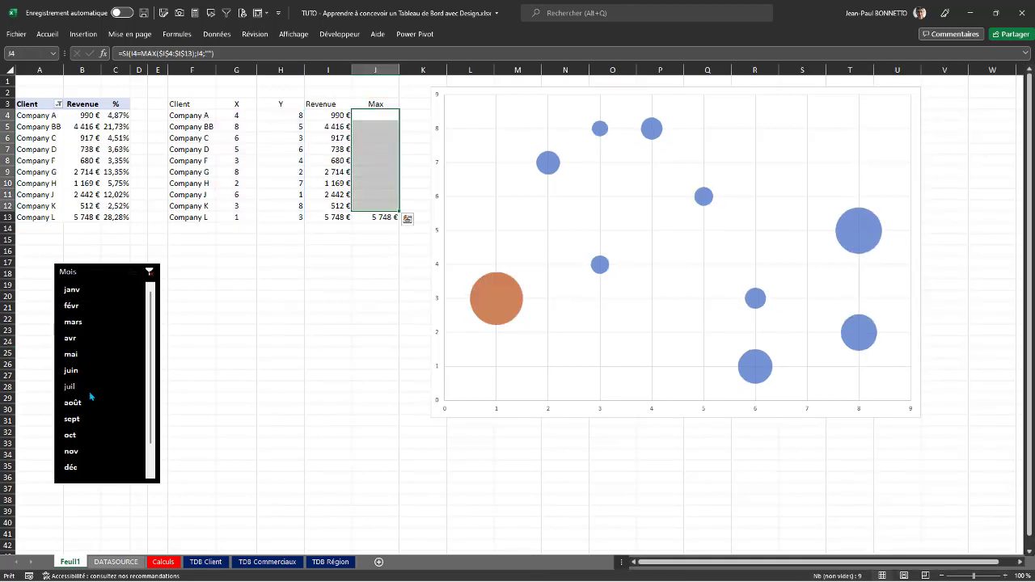
click(95, 436)
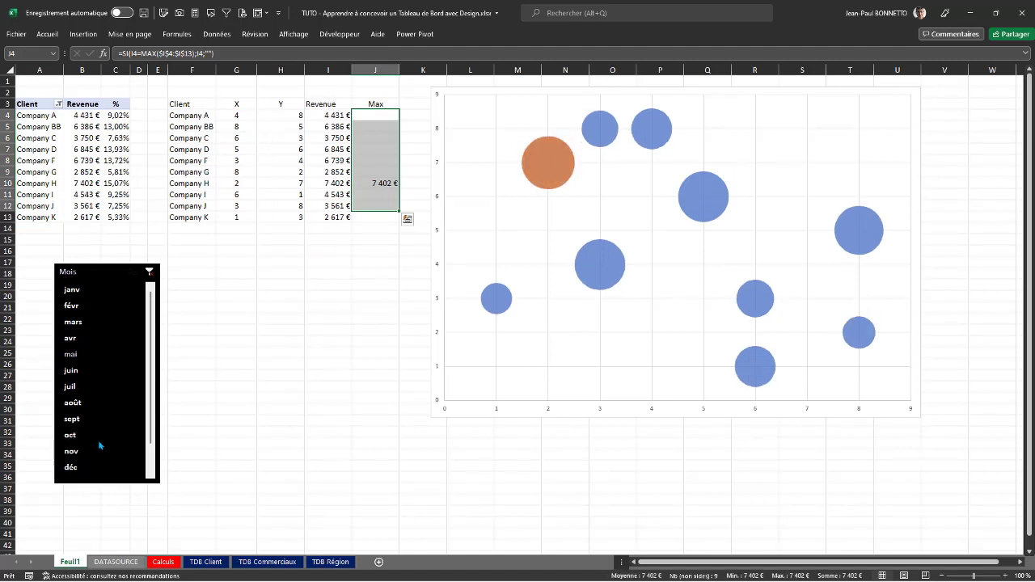
click(100, 355)
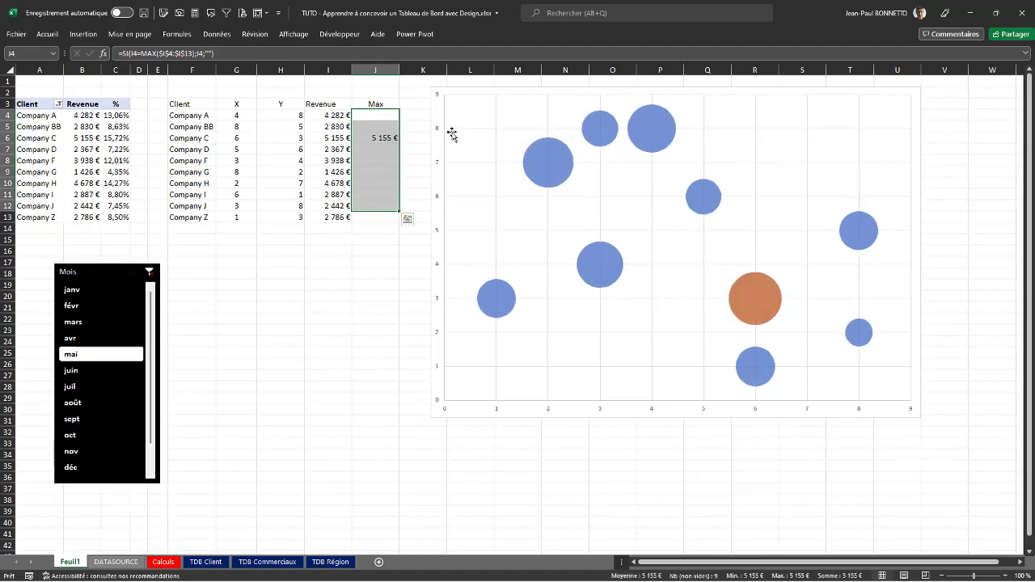
Remove the gridlines and axes from the bubble chart.
click(799, 90)
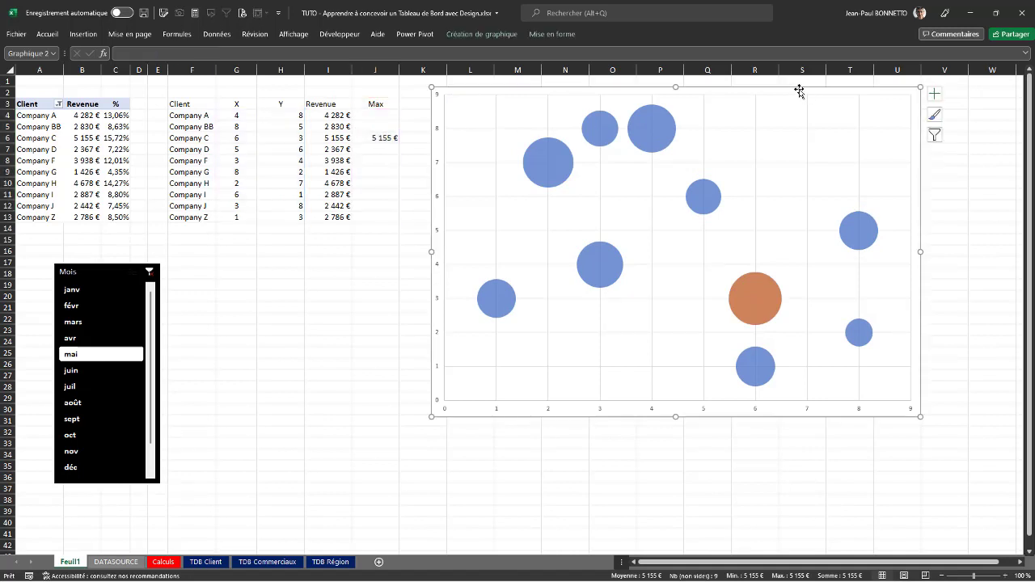
click(936, 98)
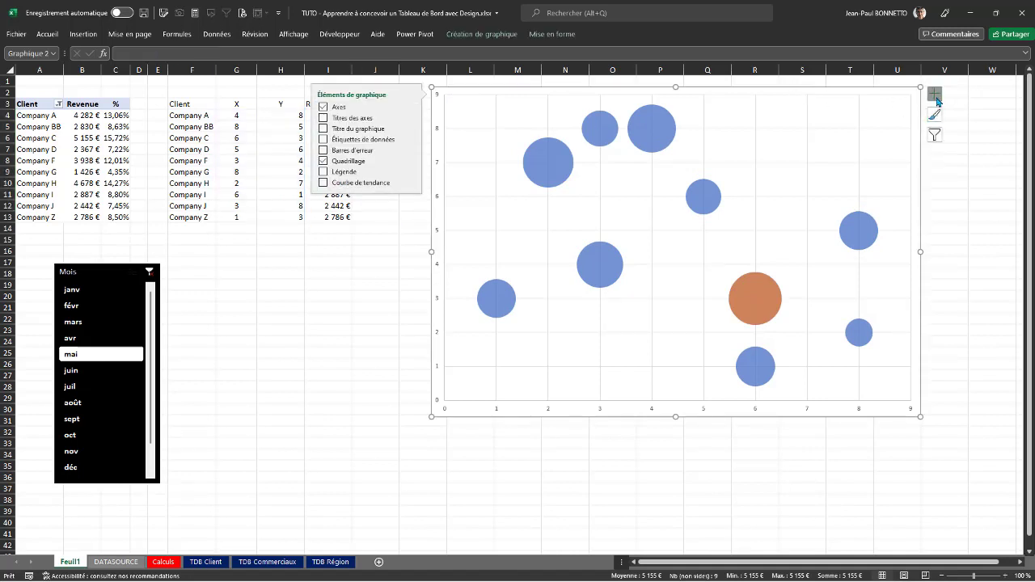
click(323, 161)
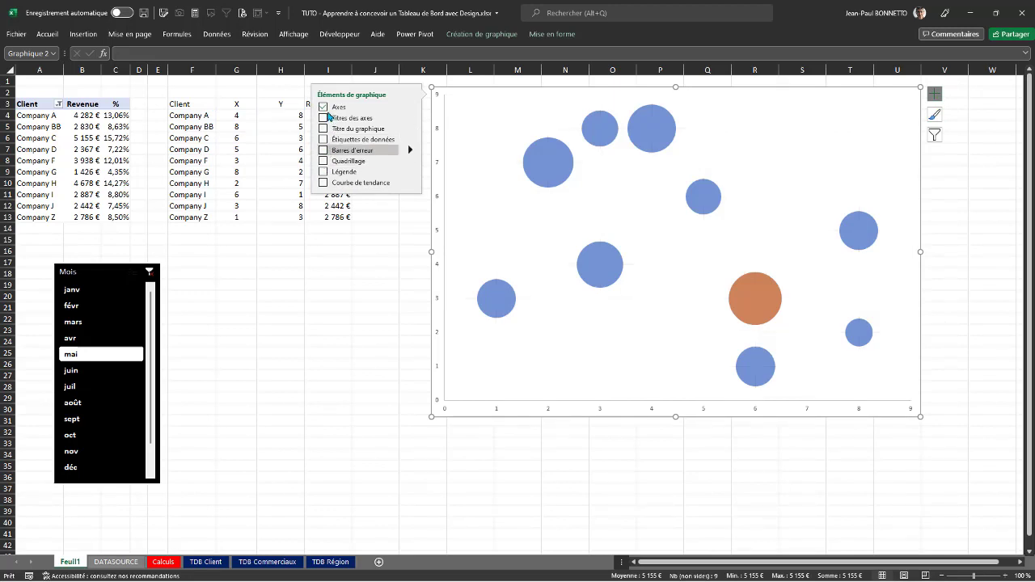
click(324, 107)
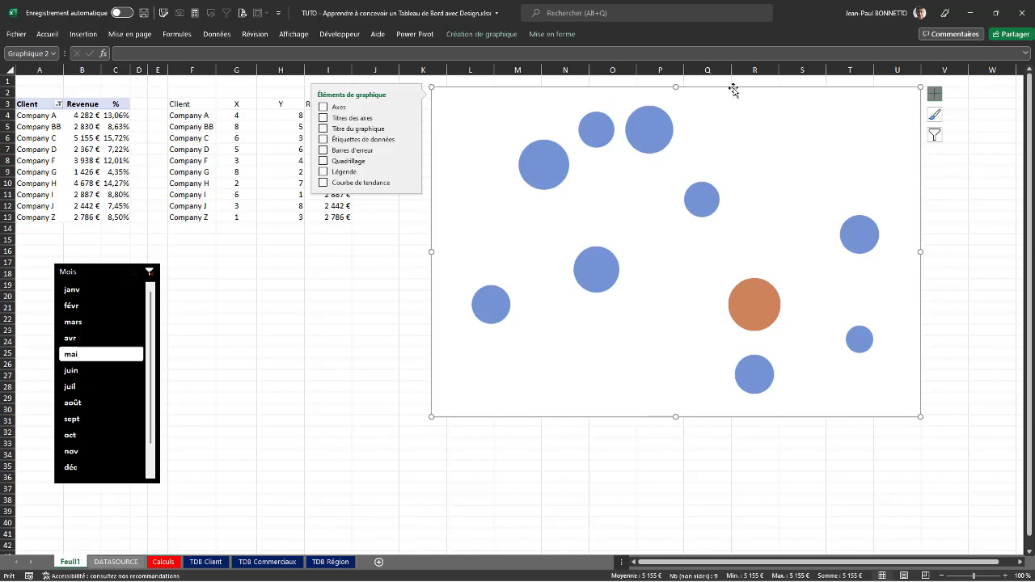
Fill the bubble chart's background with black and compare it with the finished chart on the TDB Client sheet.
click(552, 34)
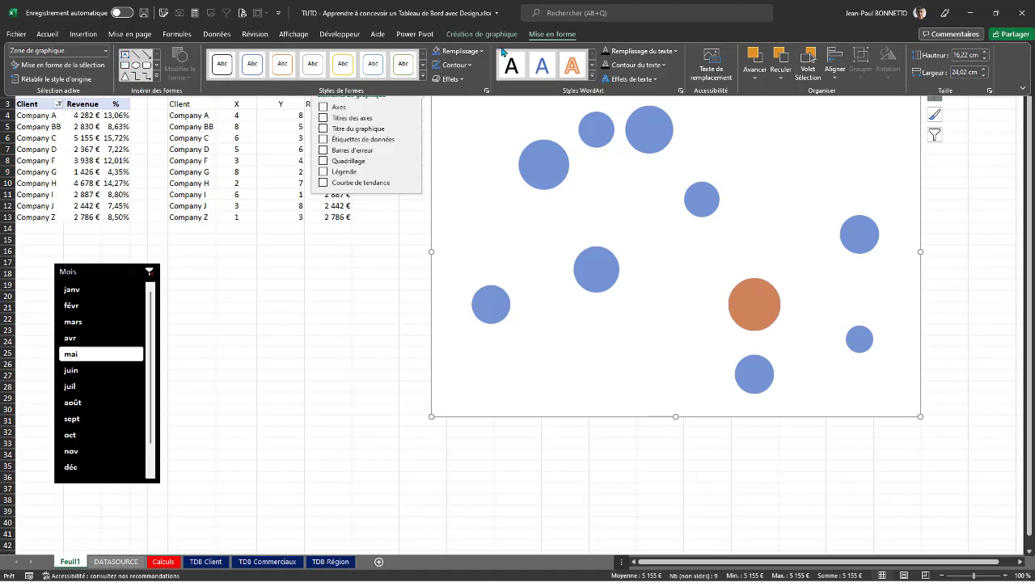
click(457, 50)
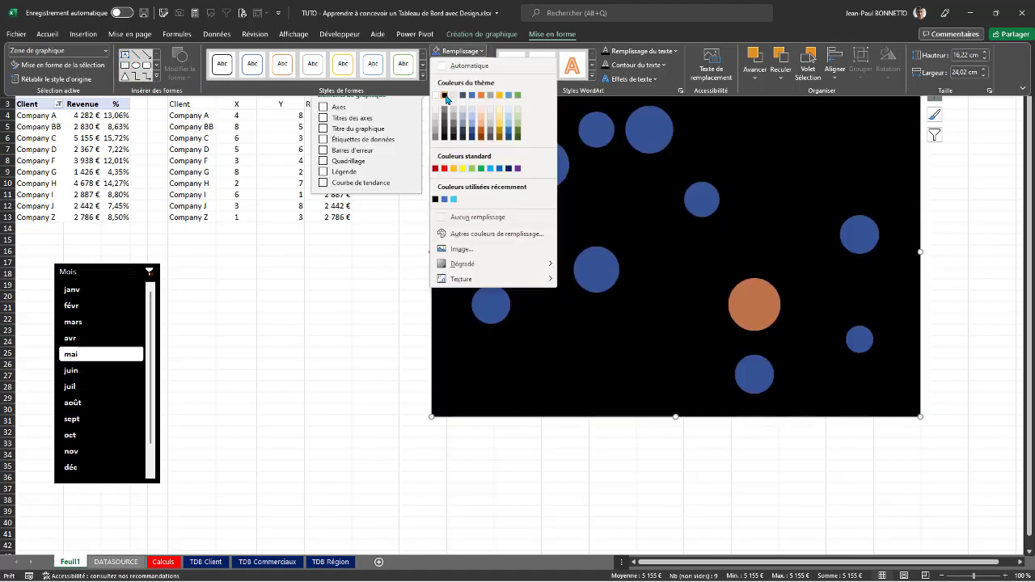
click(444, 96)
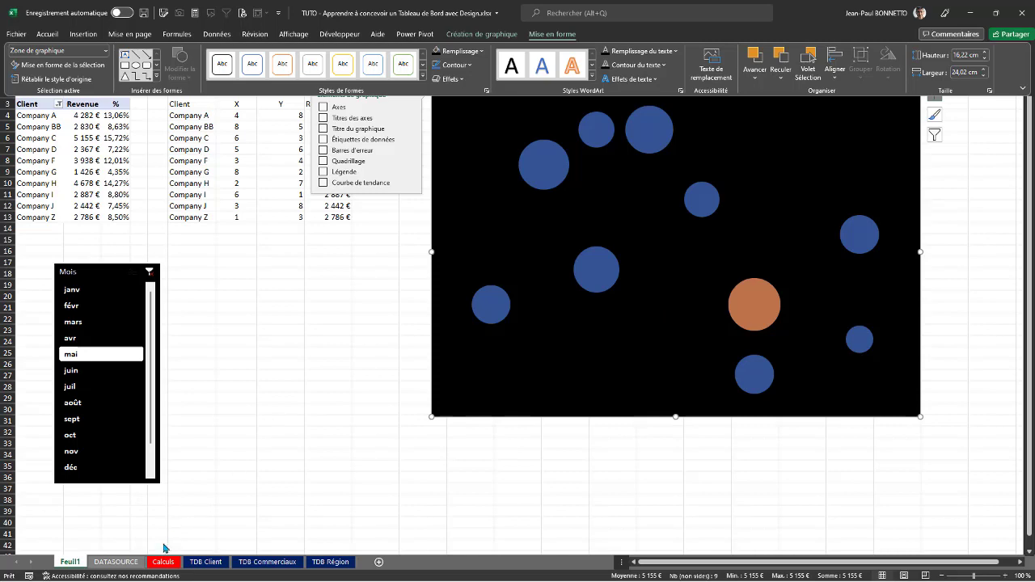
click(205, 566)
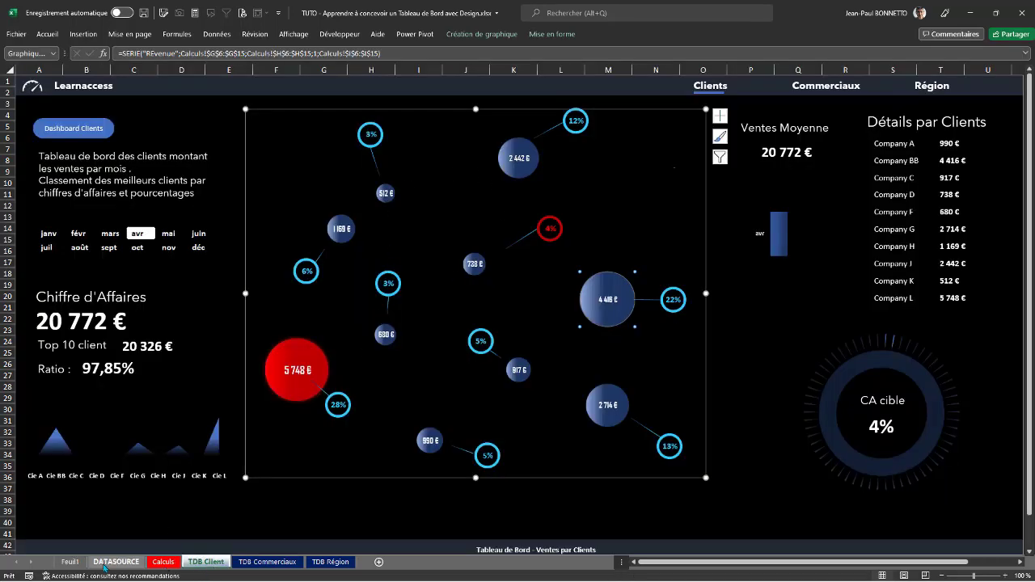
click(69, 561)
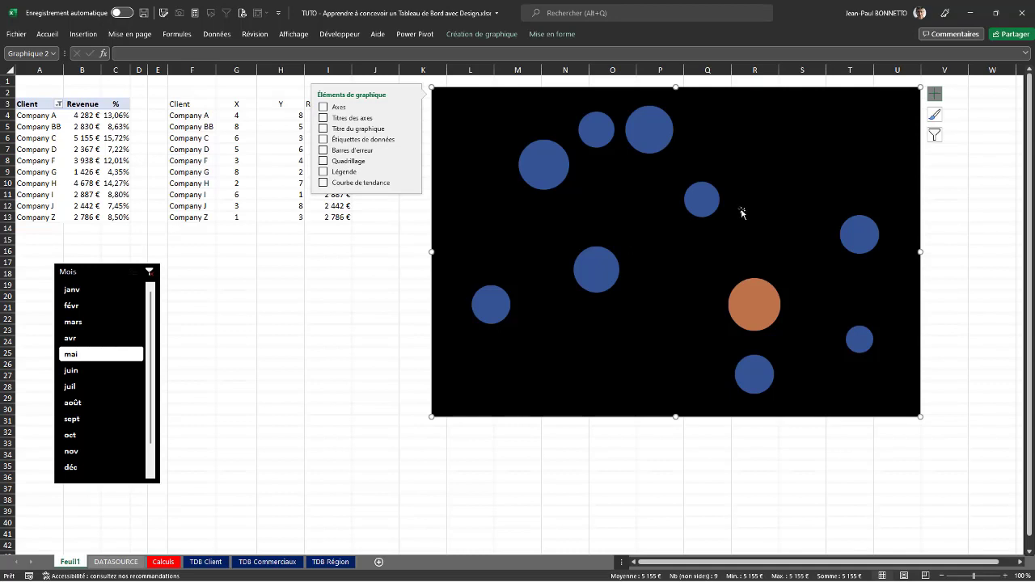
Switch the fill of the chart's Client series bubbles to a gradient fill.
click(659, 127)
right_click(659, 126)
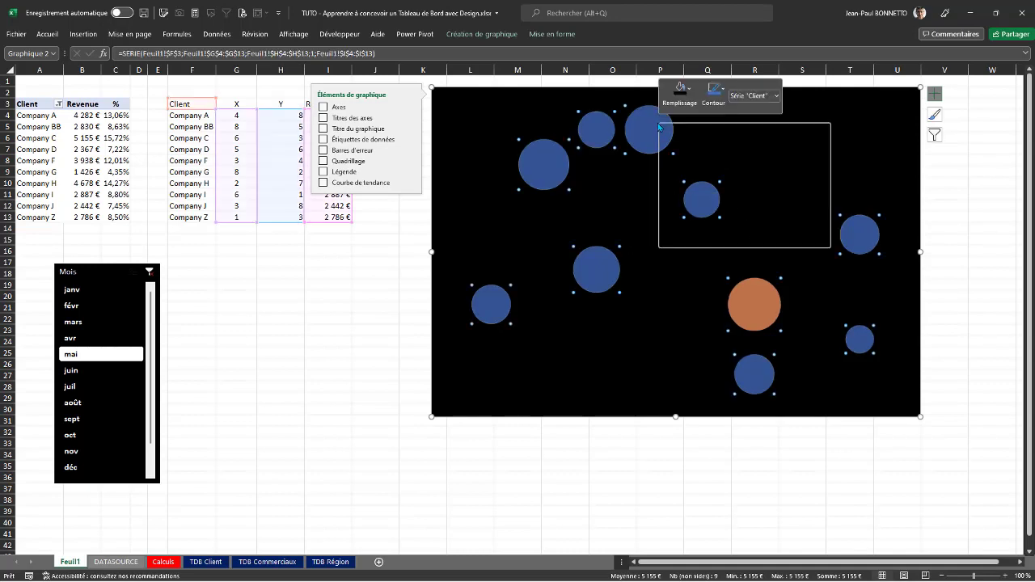
click(696, 240)
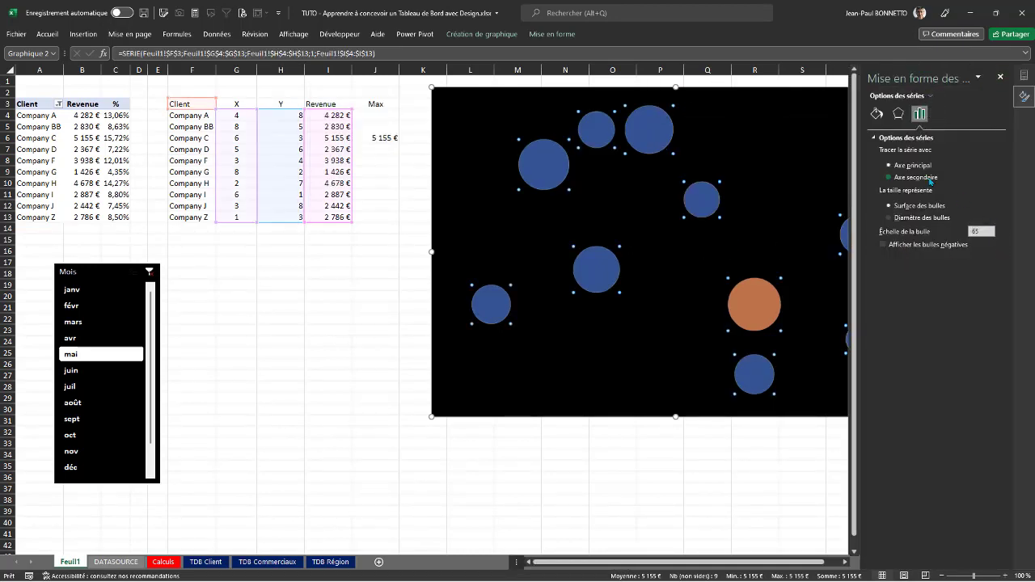
click(876, 114)
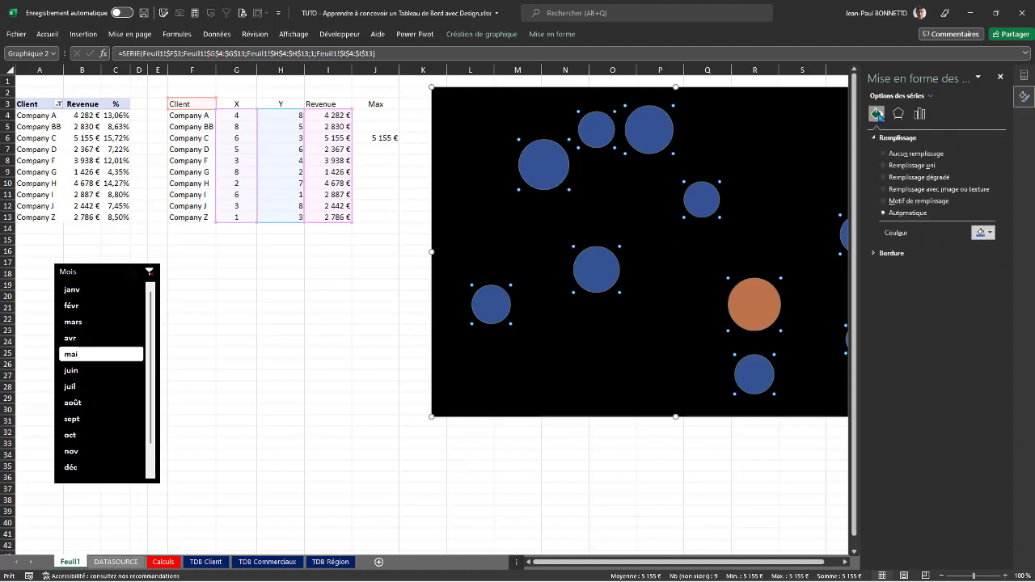
click(884, 178)
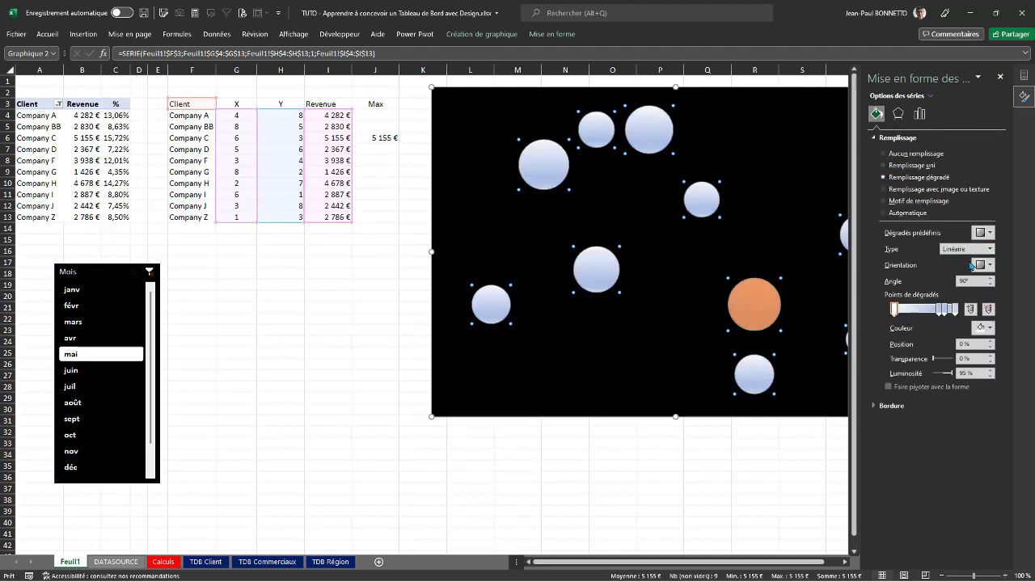
Set the first gradient stop of the Client bubbles, at position 0 %, to the theme's standard blue.
click(939, 310)
click(894, 311)
click(982, 328)
click(974, 361)
Remove the two intermediate gradient stops so the bubbles' gradient keeps only its start and end stops.
click(940, 309)
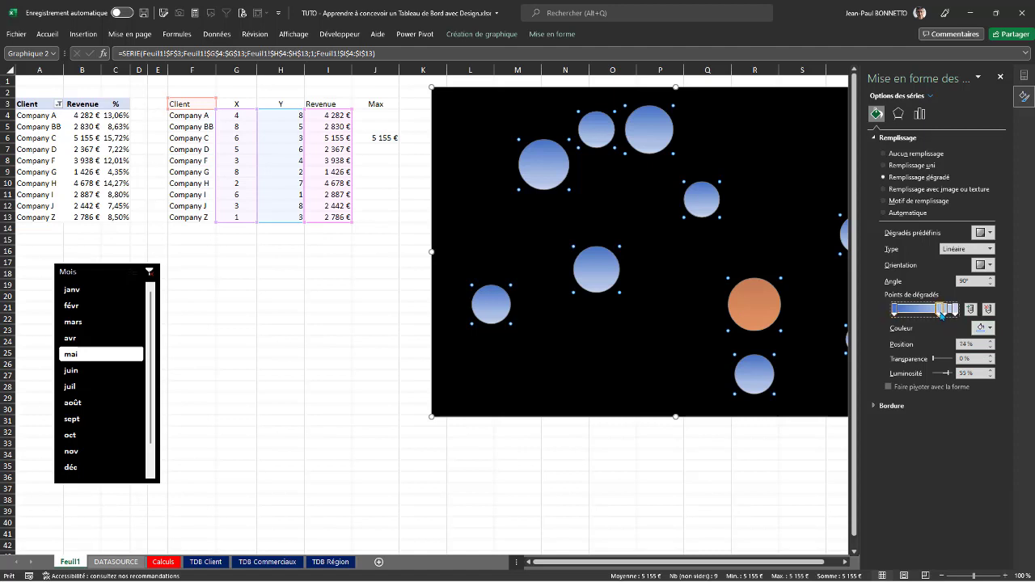
click(987, 309)
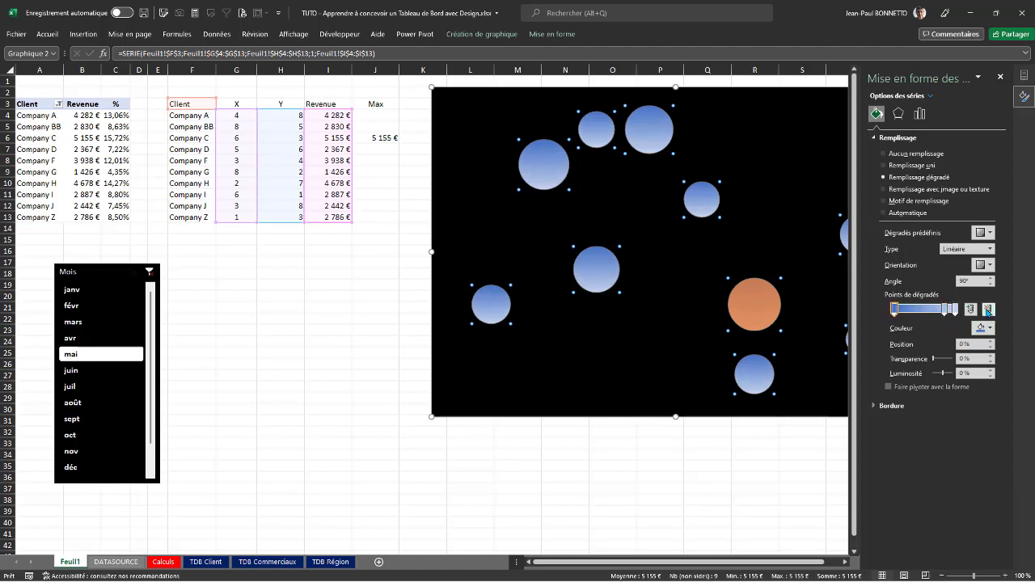
click(944, 312)
click(988, 309)
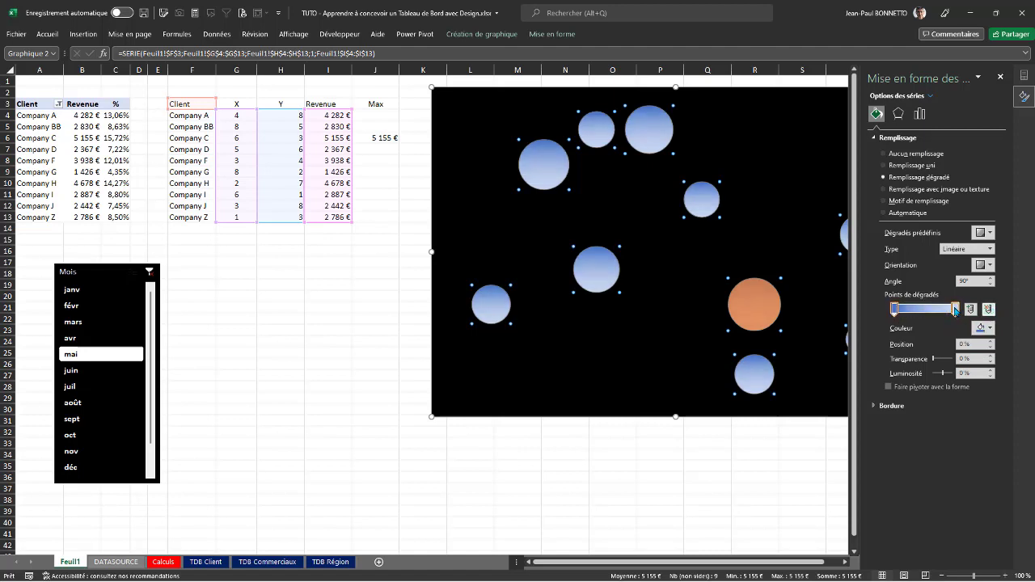
Set the gradient's end stop at 100 % to the theme blue that is 40 % lighter.
click(955, 309)
click(989, 327)
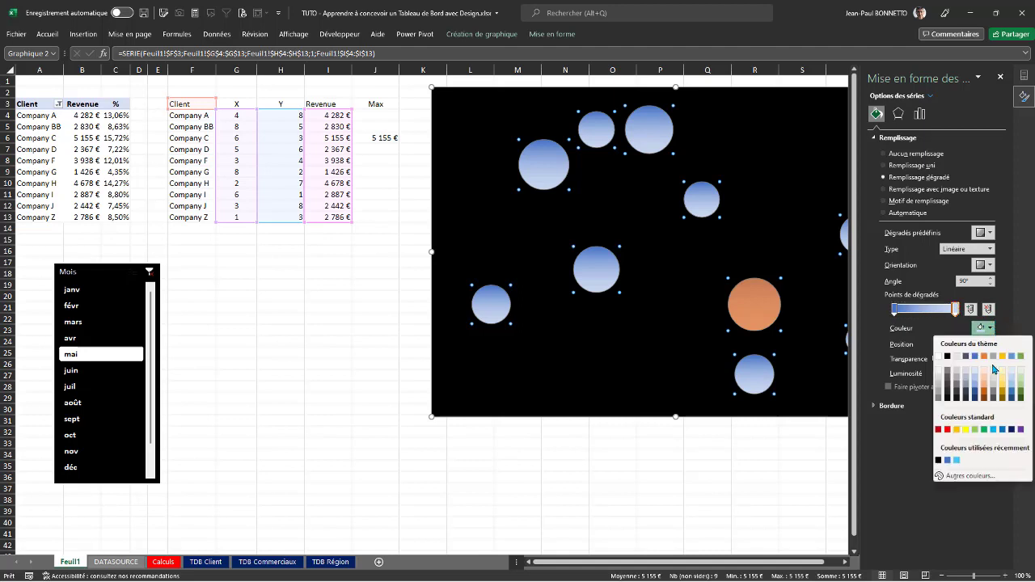
click(975, 390)
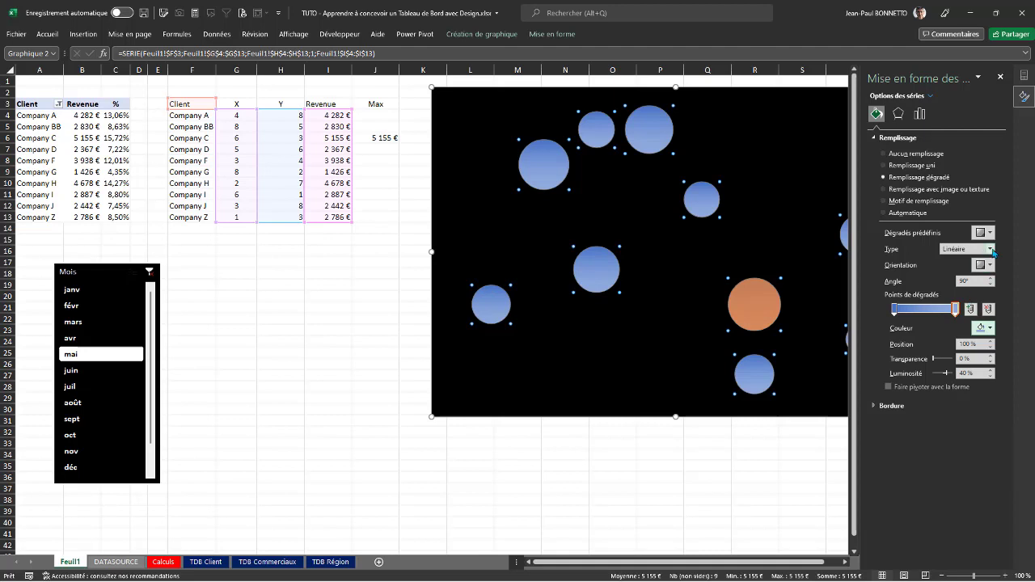
Try other angles for the blue bubbles' linear gradient, and restore the downward linear orientation.
click(991, 285)
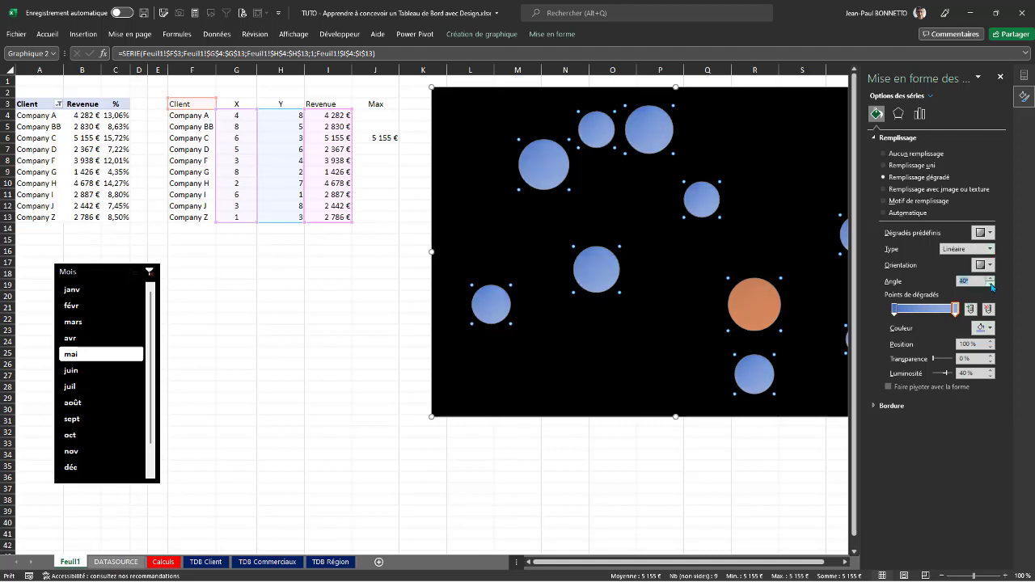
click(991, 286)
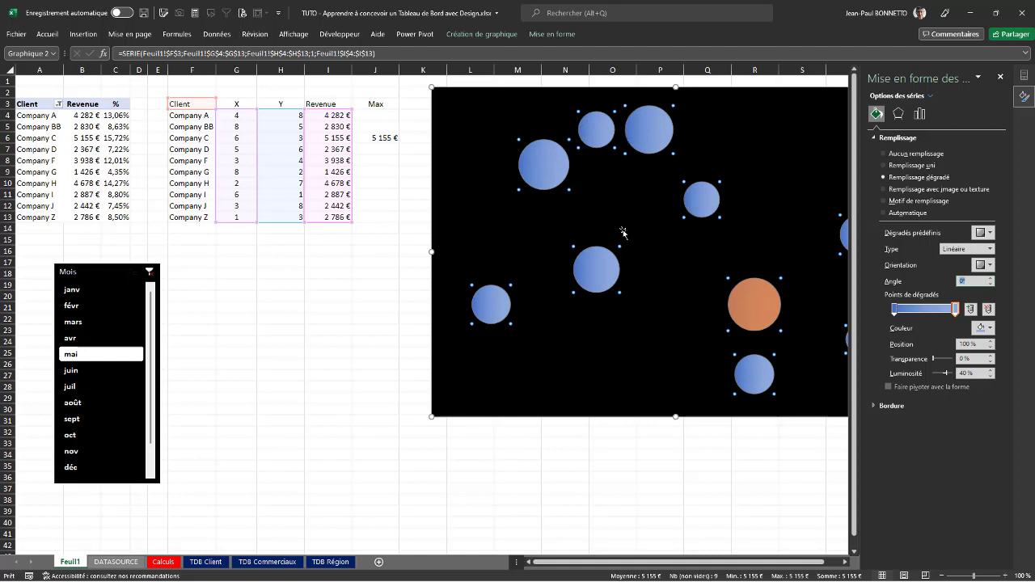
click(992, 267)
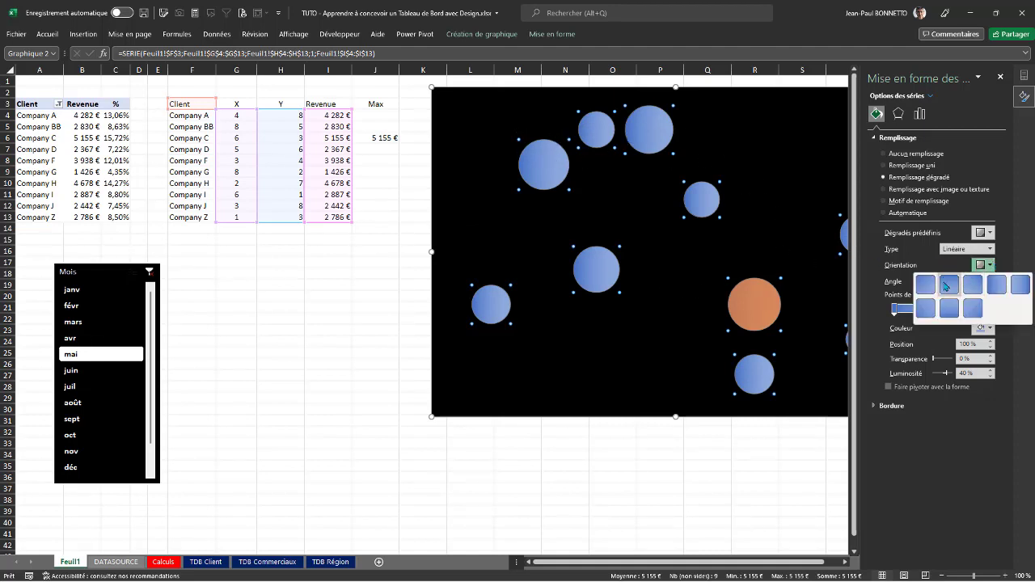
click(943, 283)
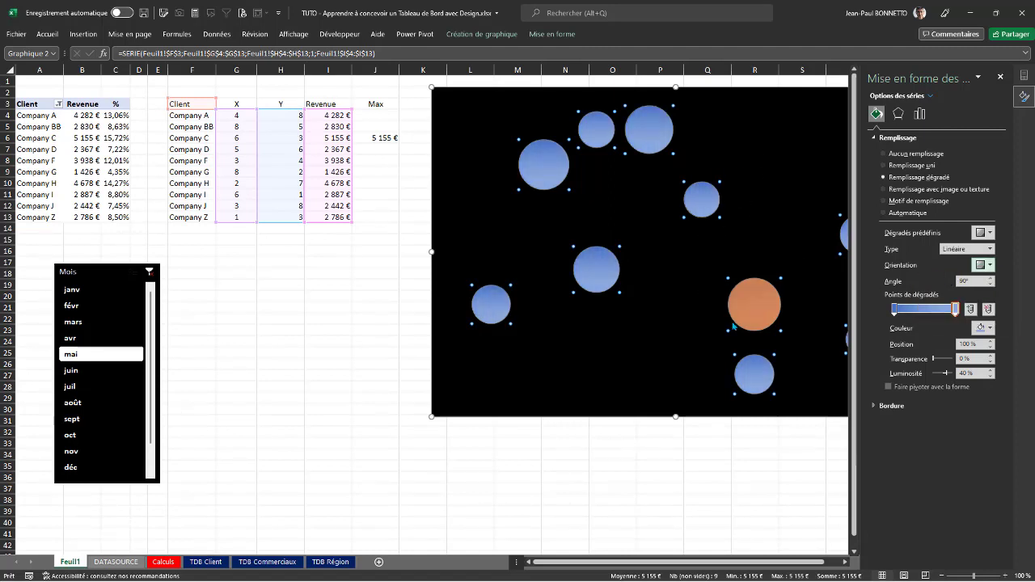
Give the orange Max bubble a linear gradient fill running from theme orange to the 60% lighter orange.
click(750, 288)
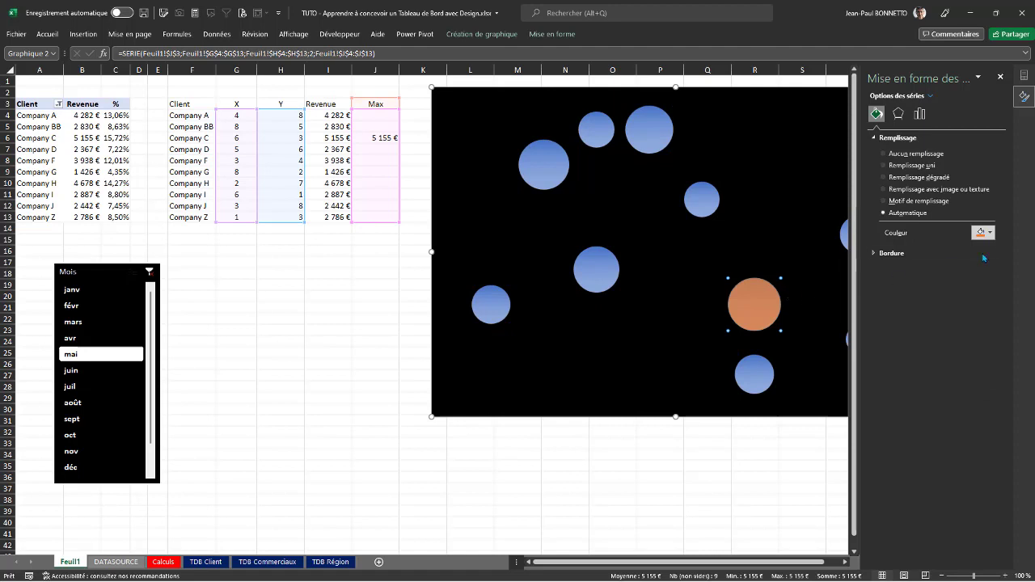
click(883, 177)
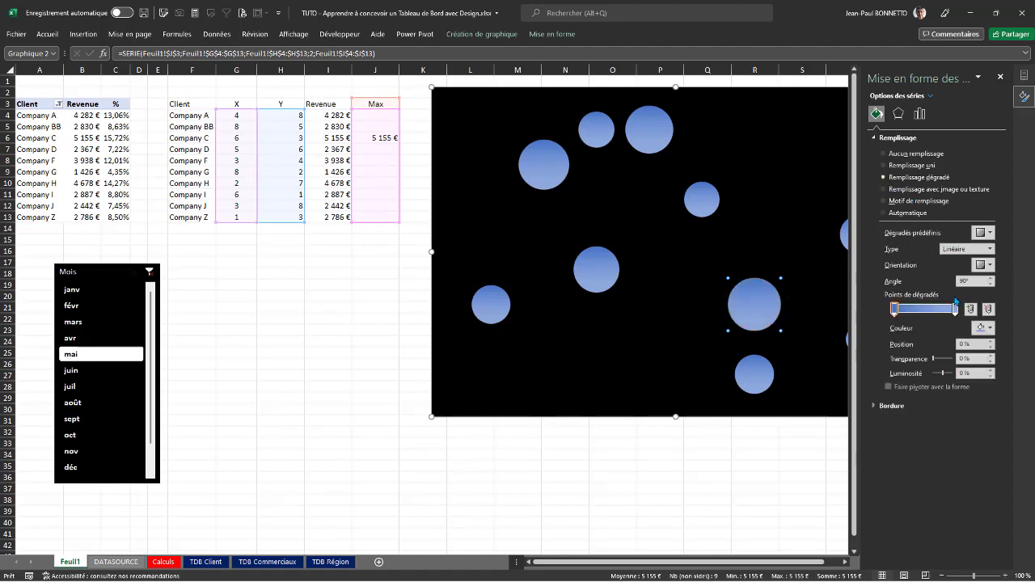
click(991, 329)
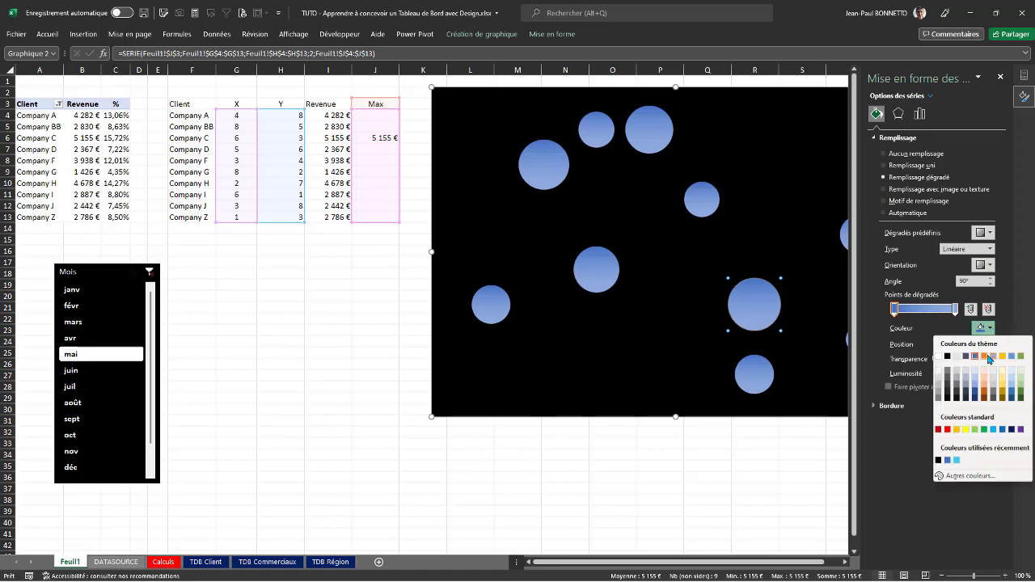
click(988, 360)
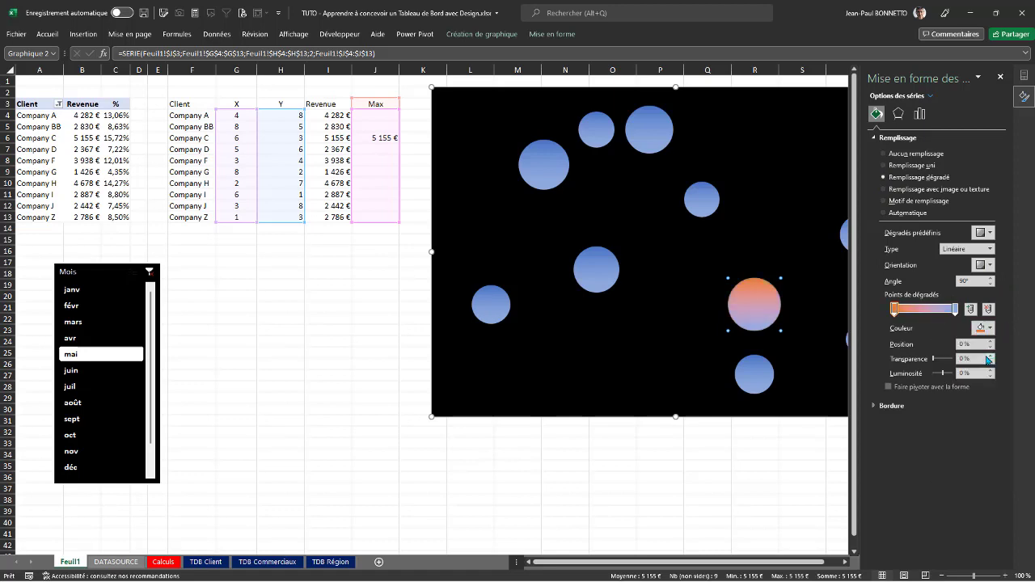
click(954, 309)
click(986, 327)
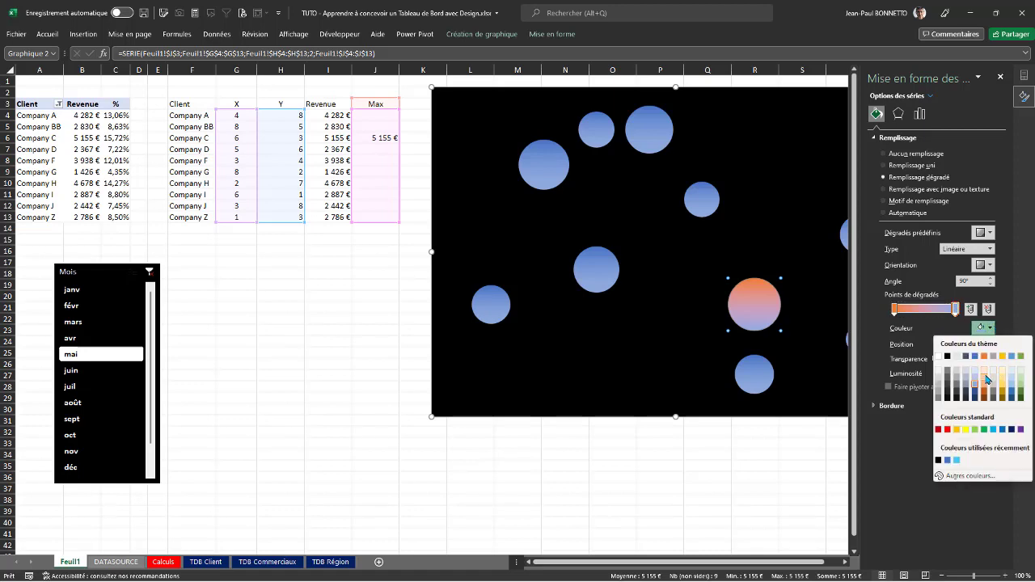
click(984, 379)
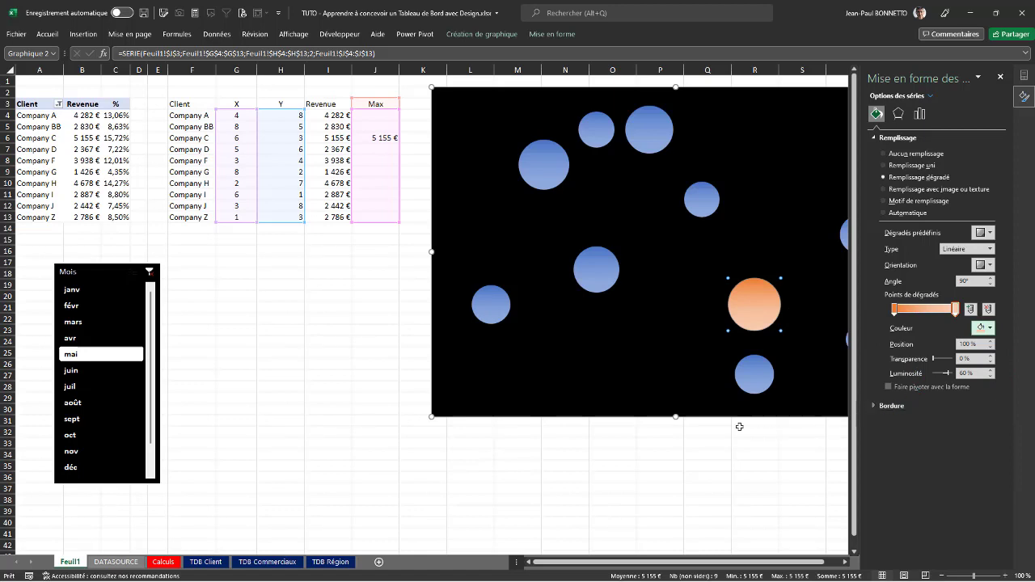
Test the highlighted bubble by filtering the Mois slicer on mars, juin, août and avr, and finish on mars.
click(75, 322)
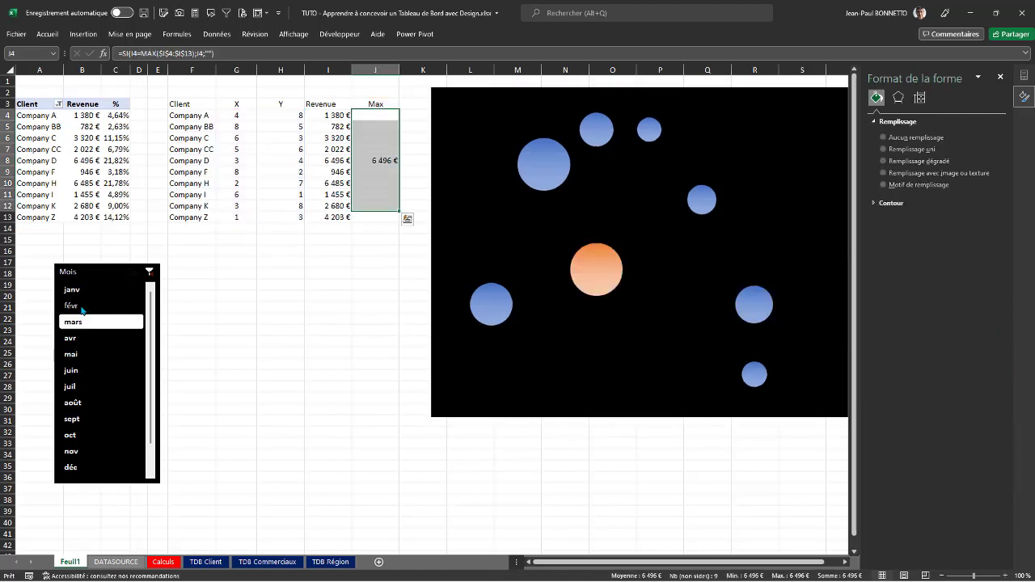
click(96, 371)
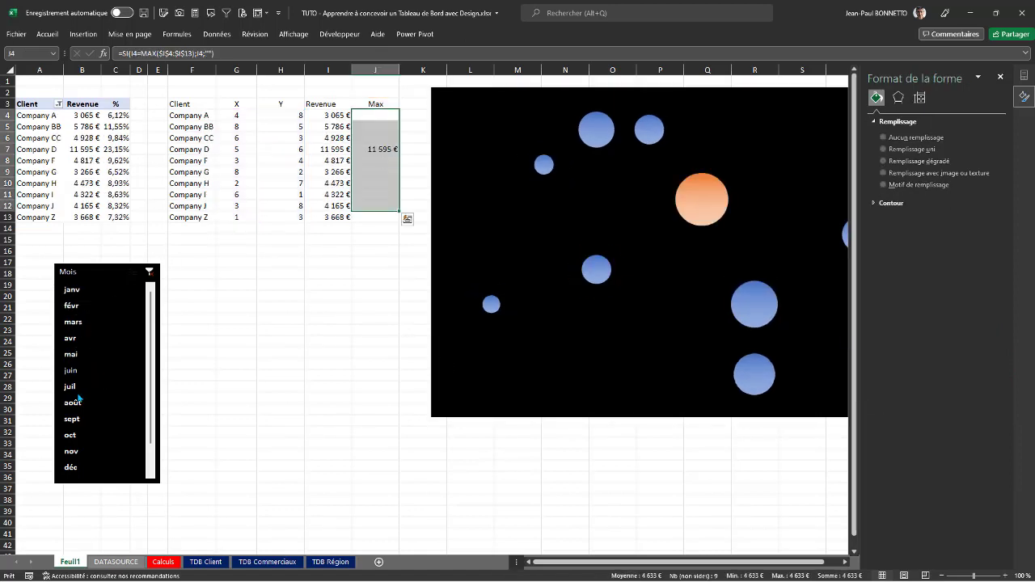
click(78, 400)
click(86, 336)
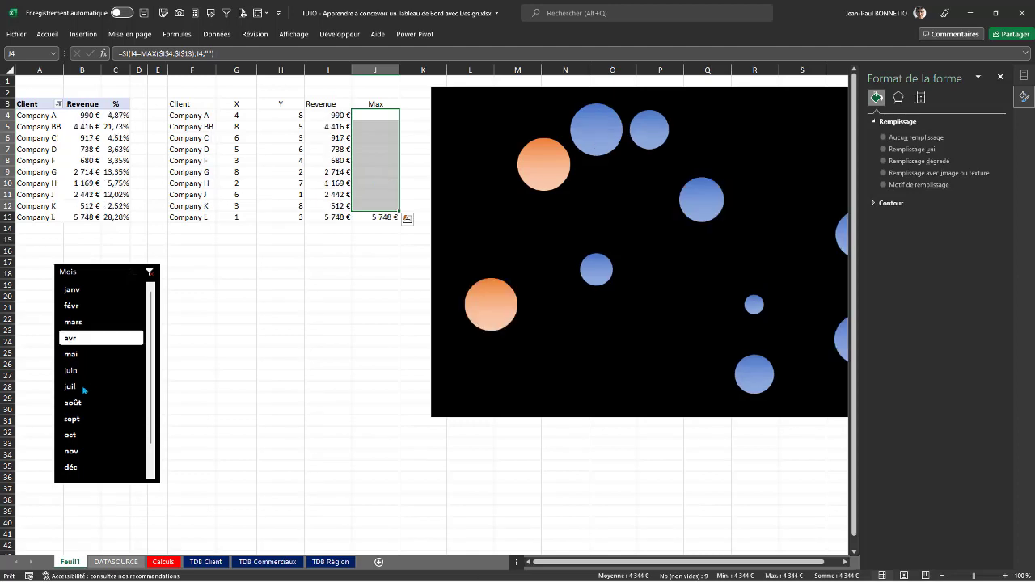
click(74, 322)
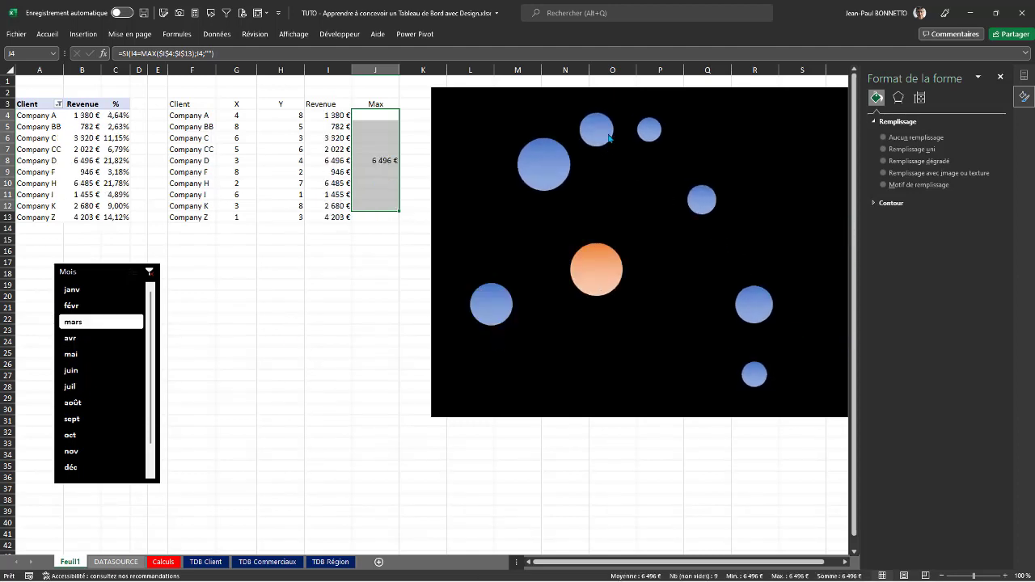
Add data labels to the bubble chart through the additional label options, closing the chart area formatting pane first.
click(730, 94)
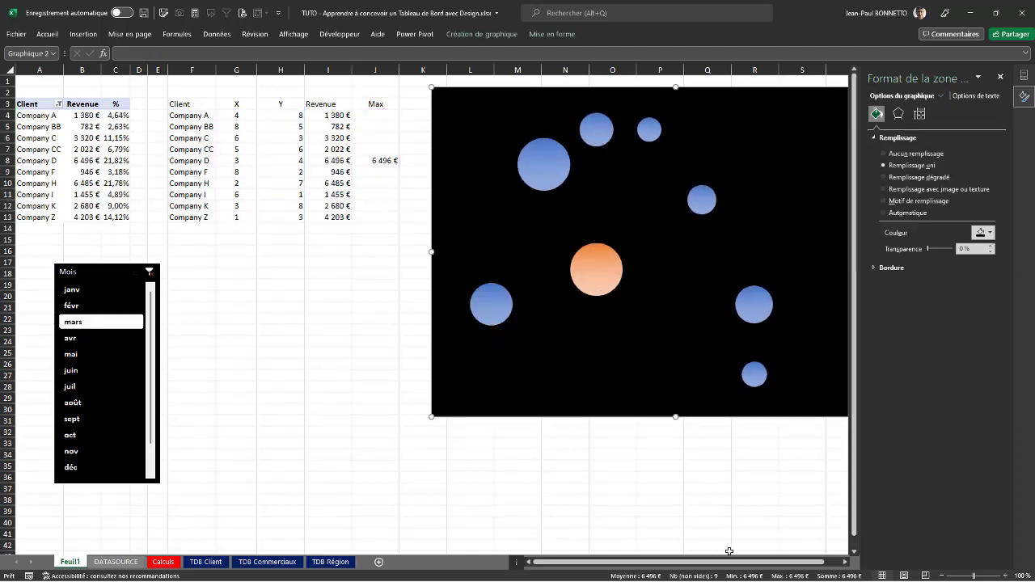
drag(726, 562, 742, 562)
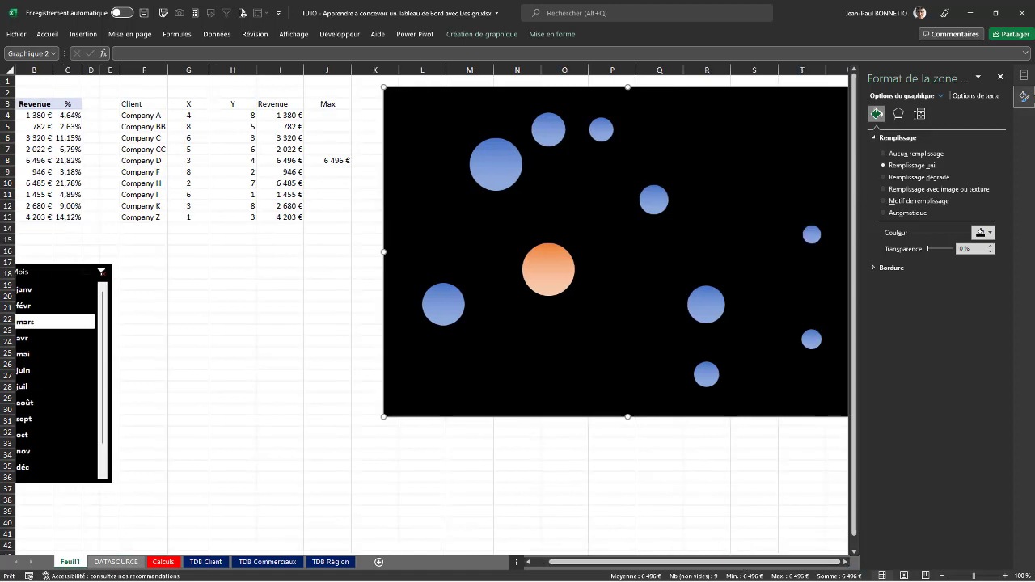
click(1000, 76)
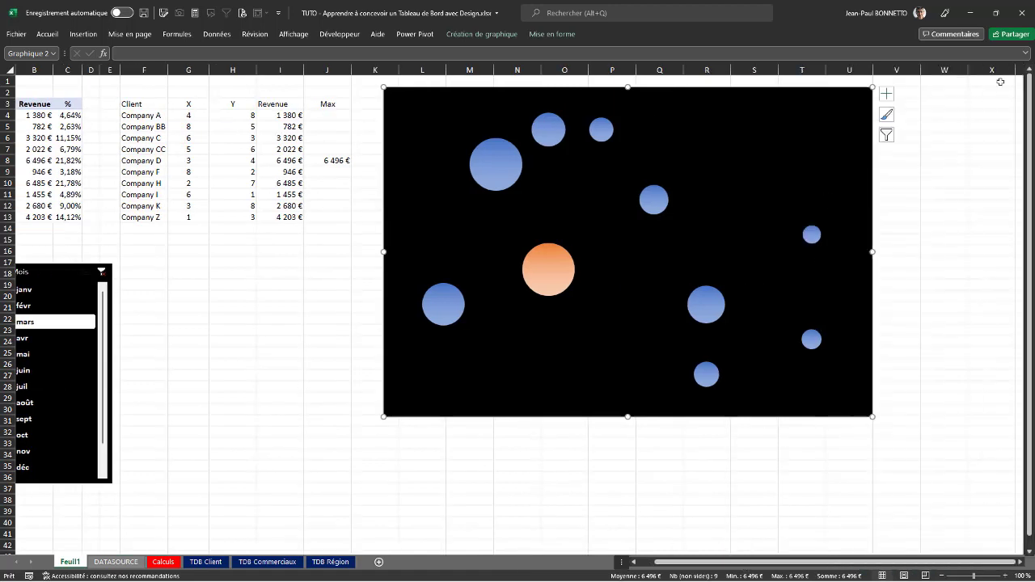
click(887, 97)
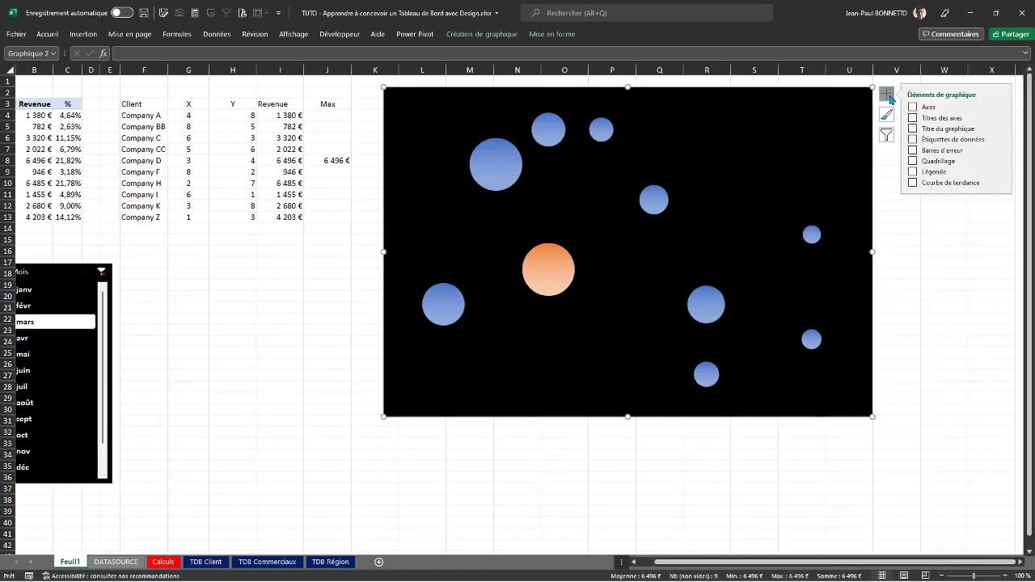
click(997, 139)
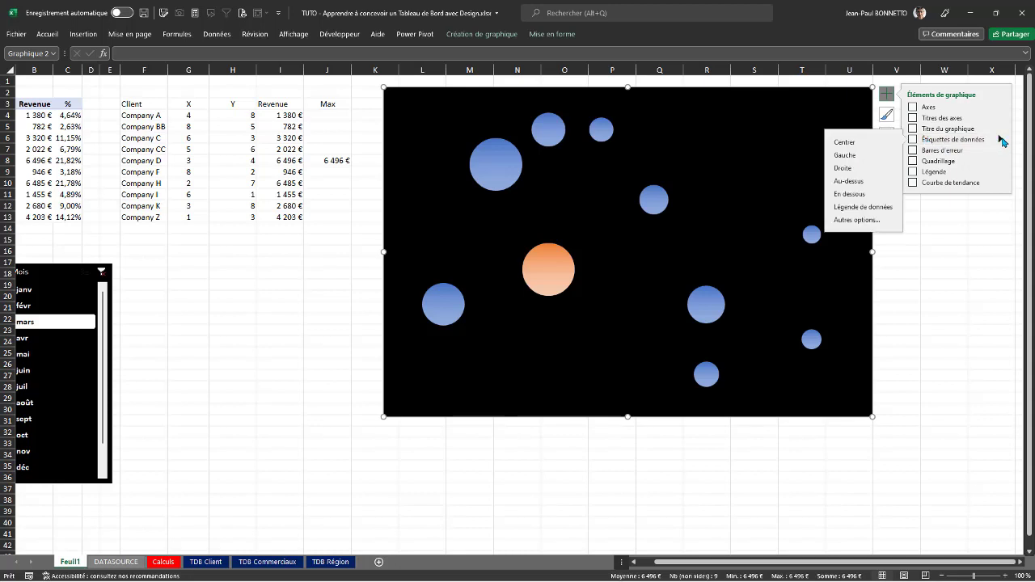
click(873, 220)
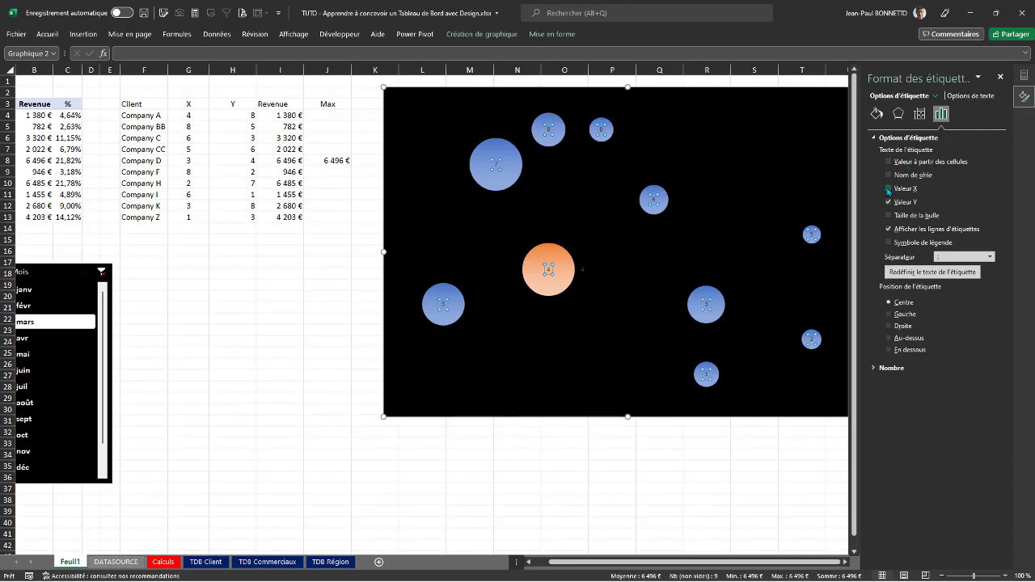
Try the X value and series name in the blue bubbles' labels, and clear those and the Y value.
click(887, 188)
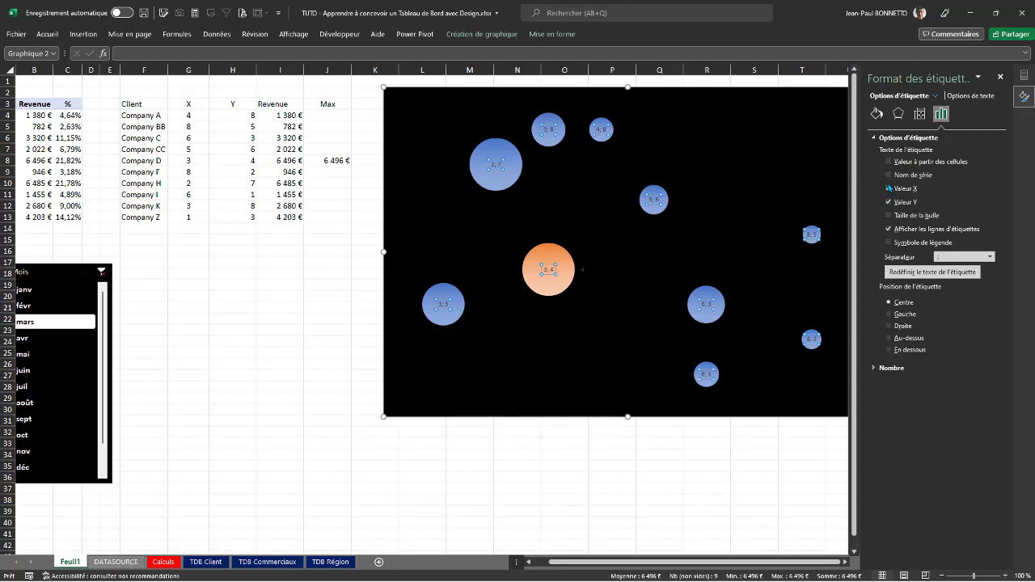
click(889, 174)
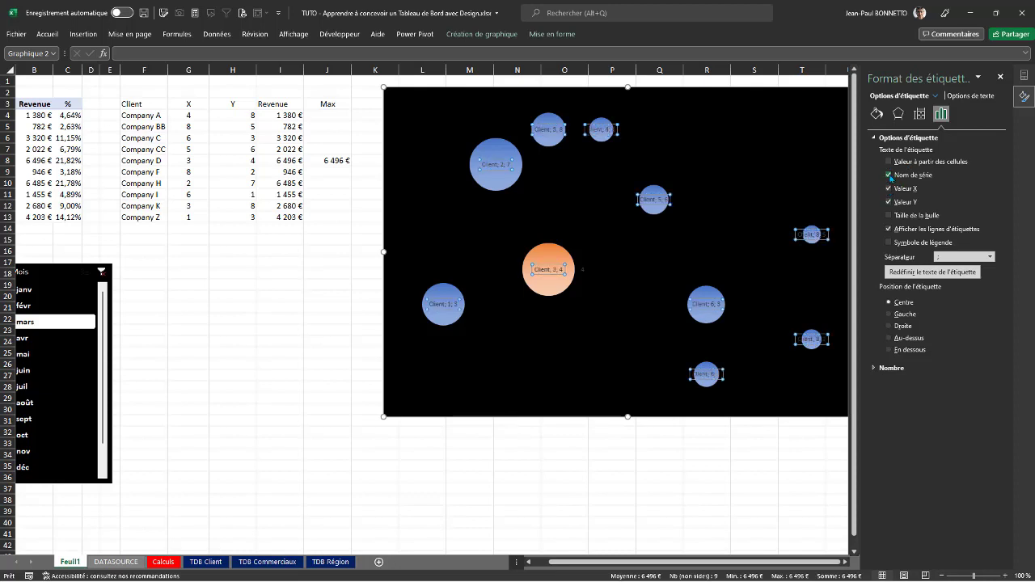
click(888, 203)
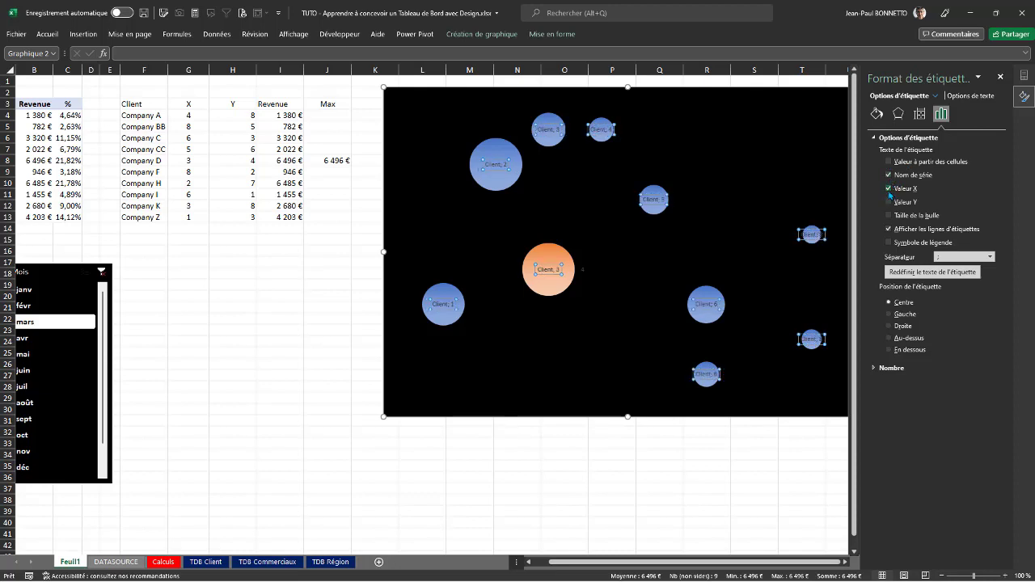
click(889, 190)
click(889, 176)
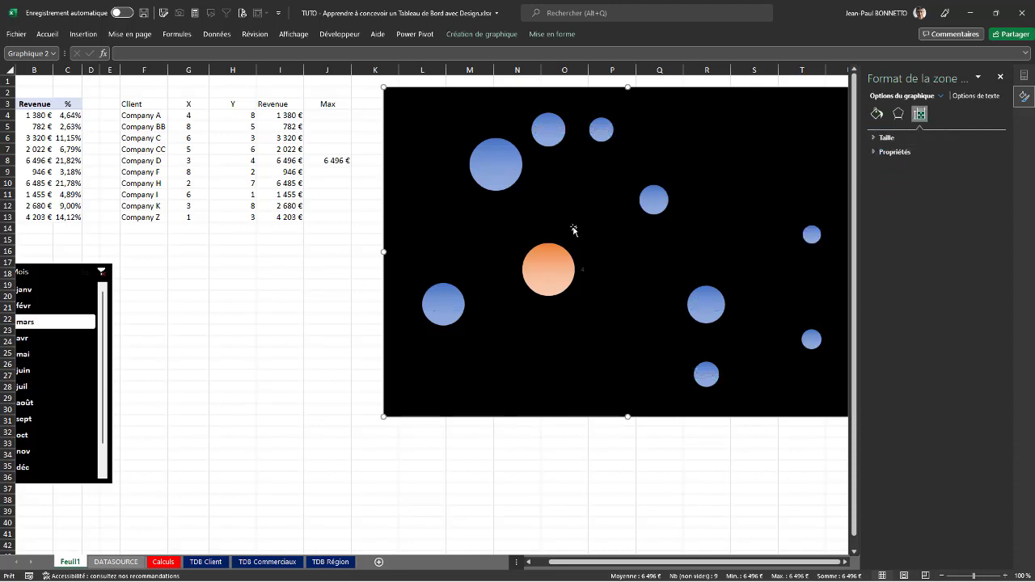
Examine the fill, effects and series options of the blue Client bubbles and the list of chart elements for label settings.
click(557, 270)
click(514, 172)
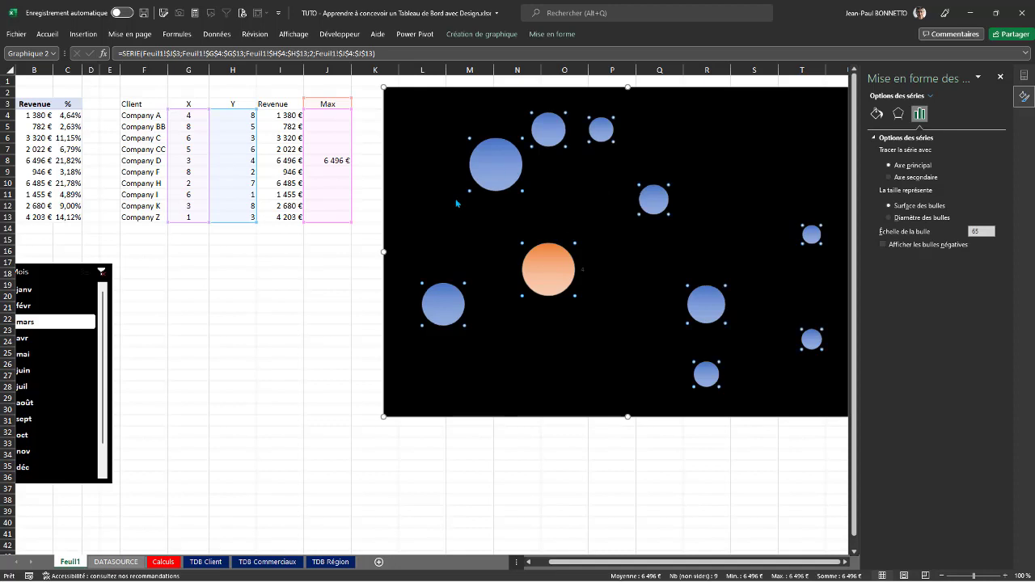
click(278, 288)
click(503, 97)
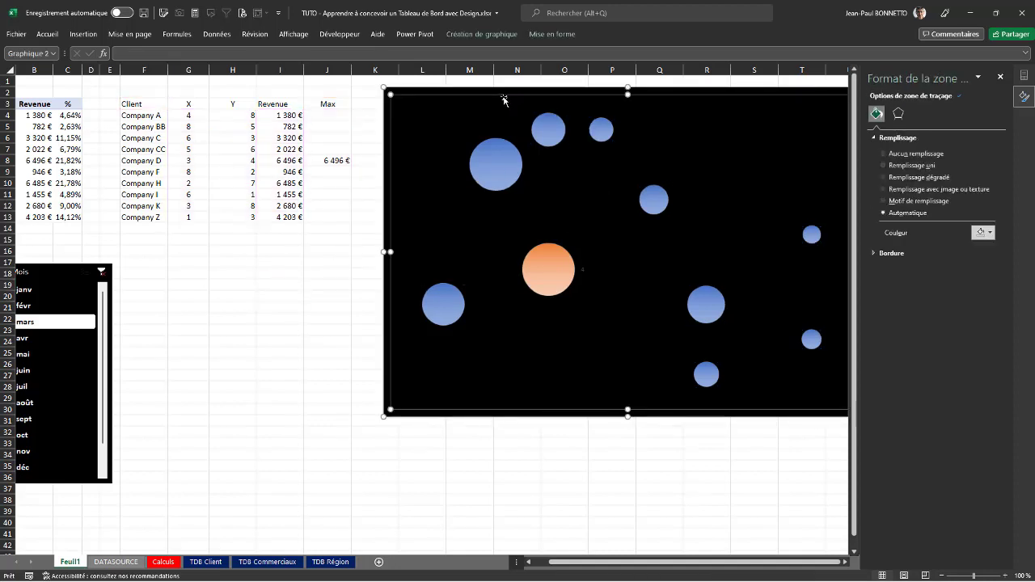
click(512, 153)
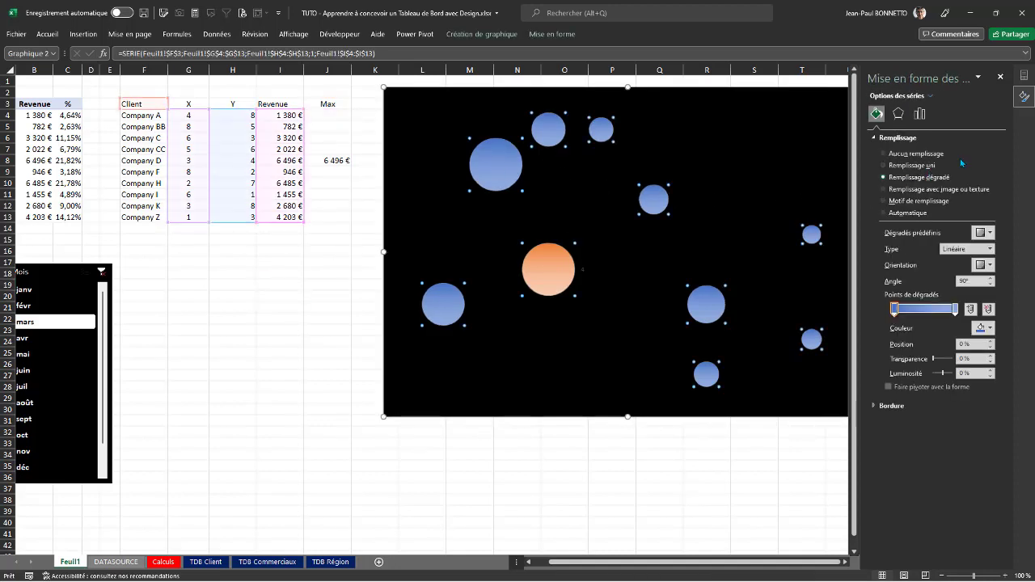
click(496, 91)
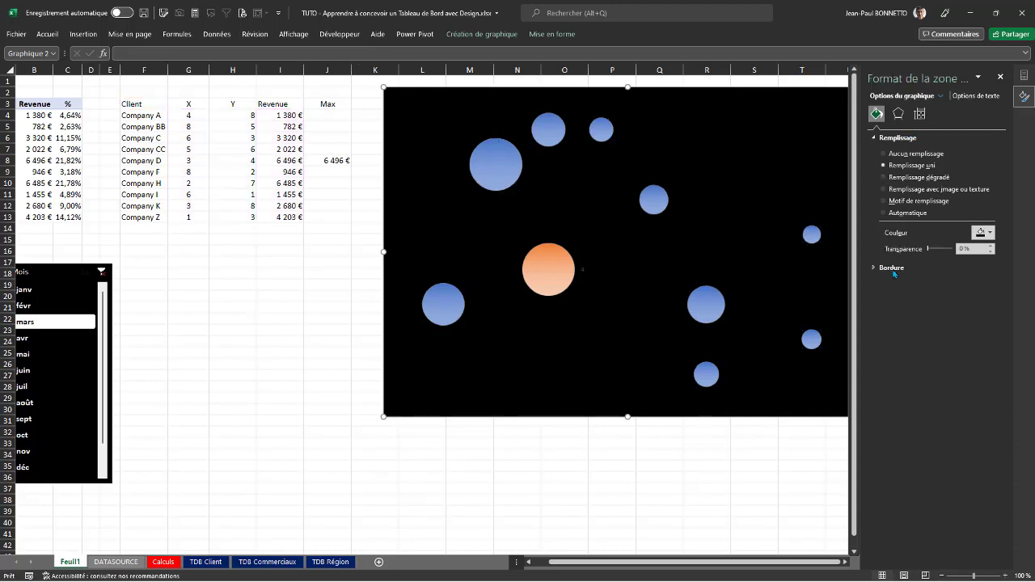
right_click(502, 162)
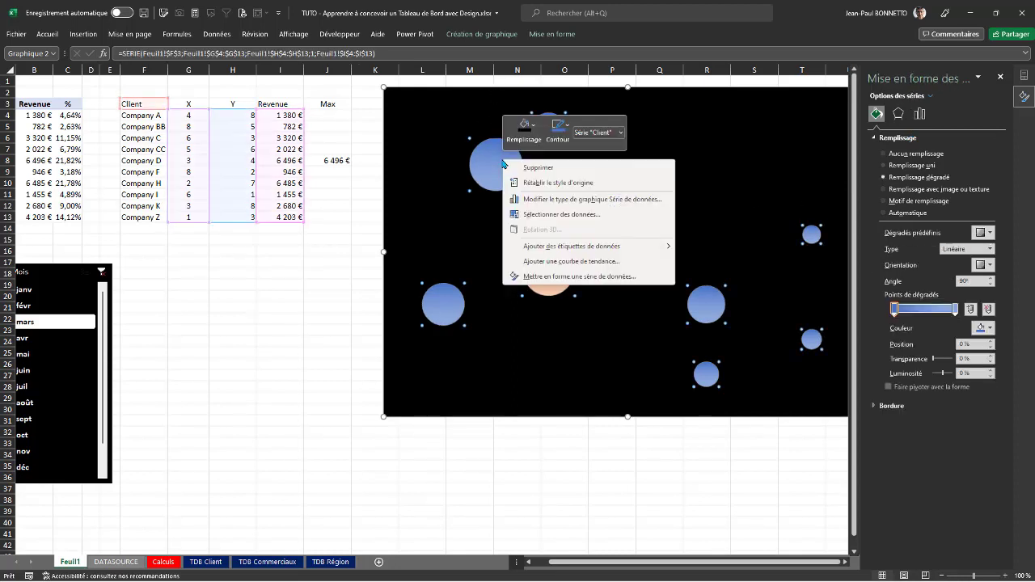
click(586, 277)
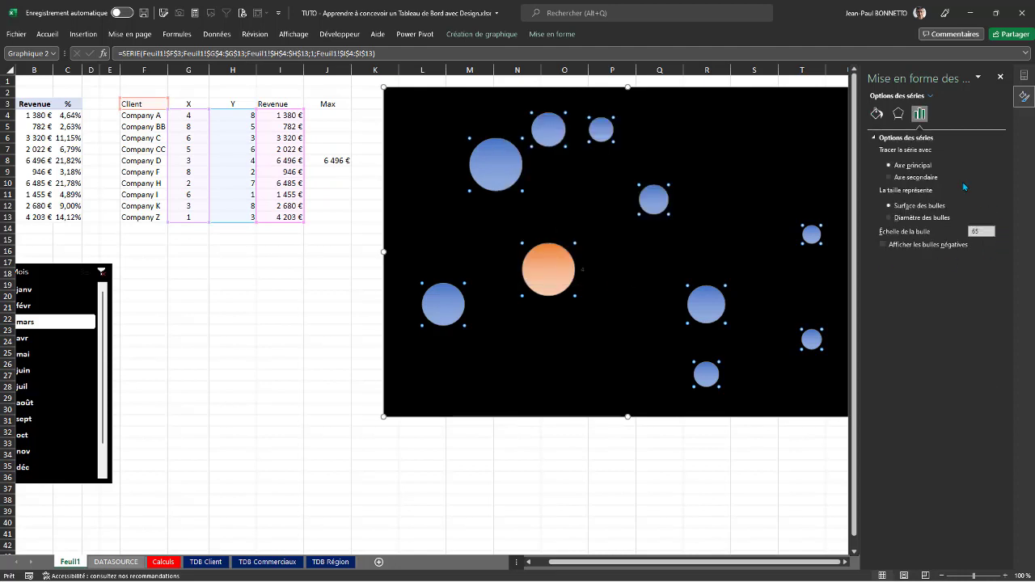
click(877, 114)
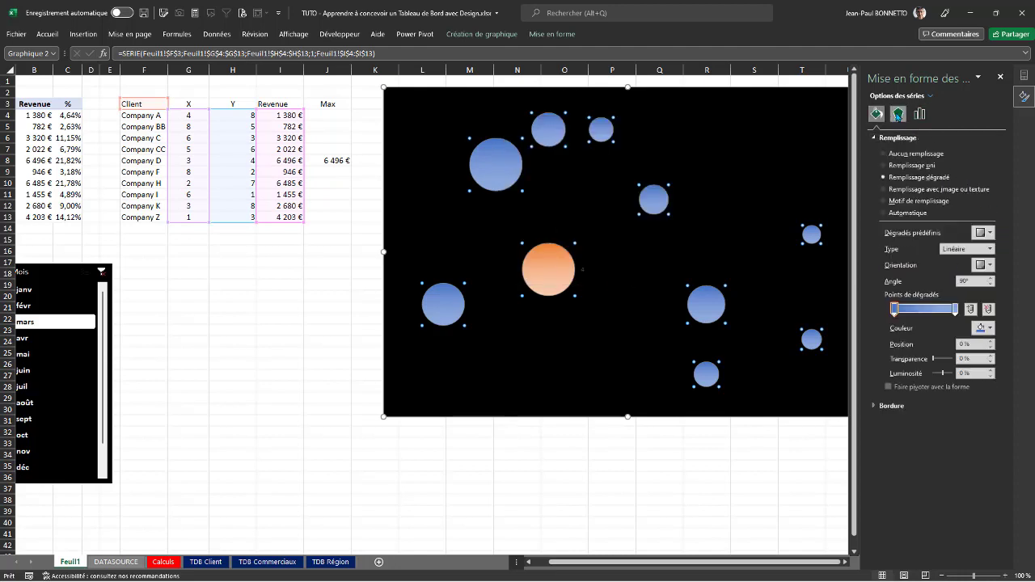
click(897, 114)
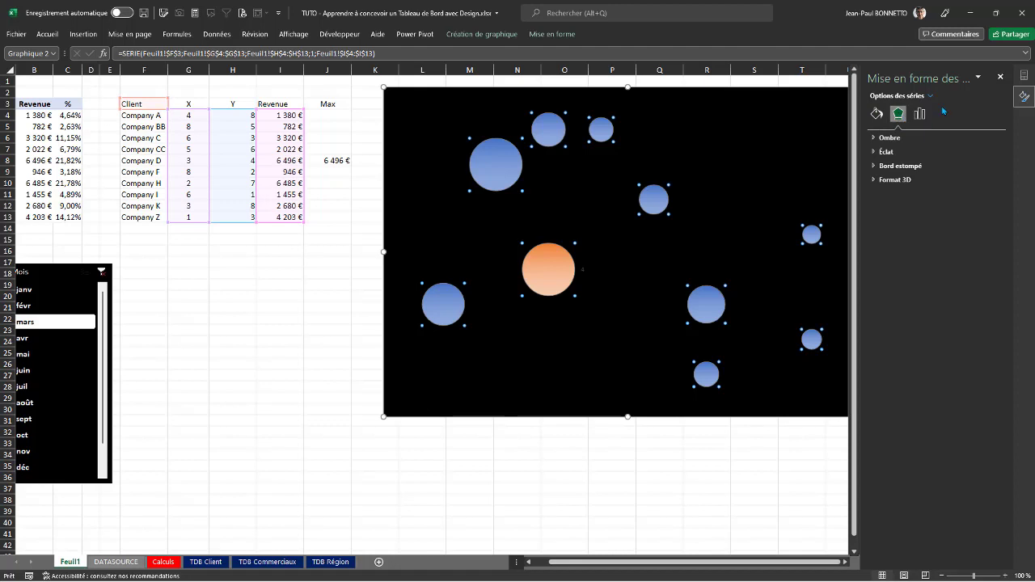
click(931, 97)
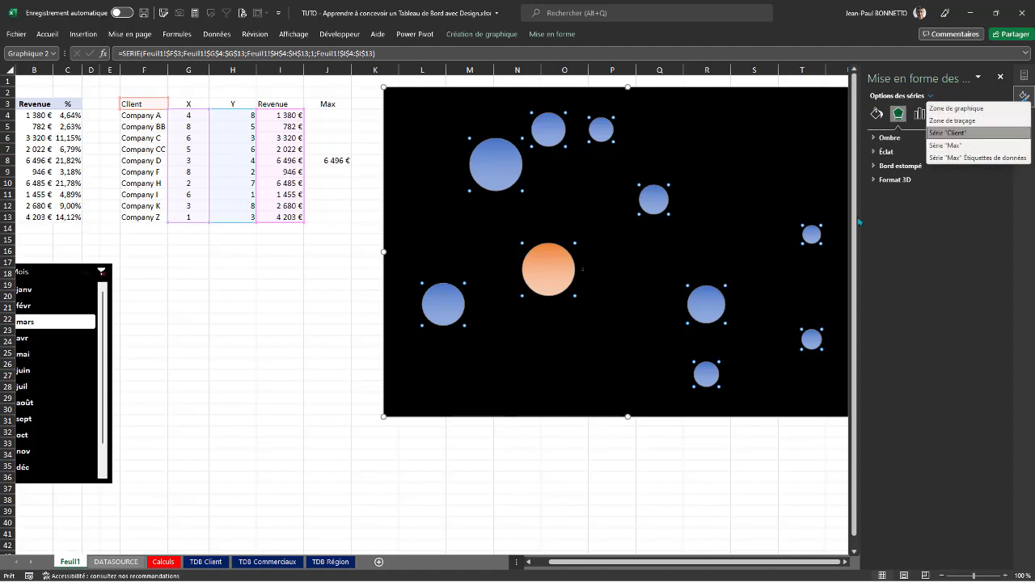
click(711, 470)
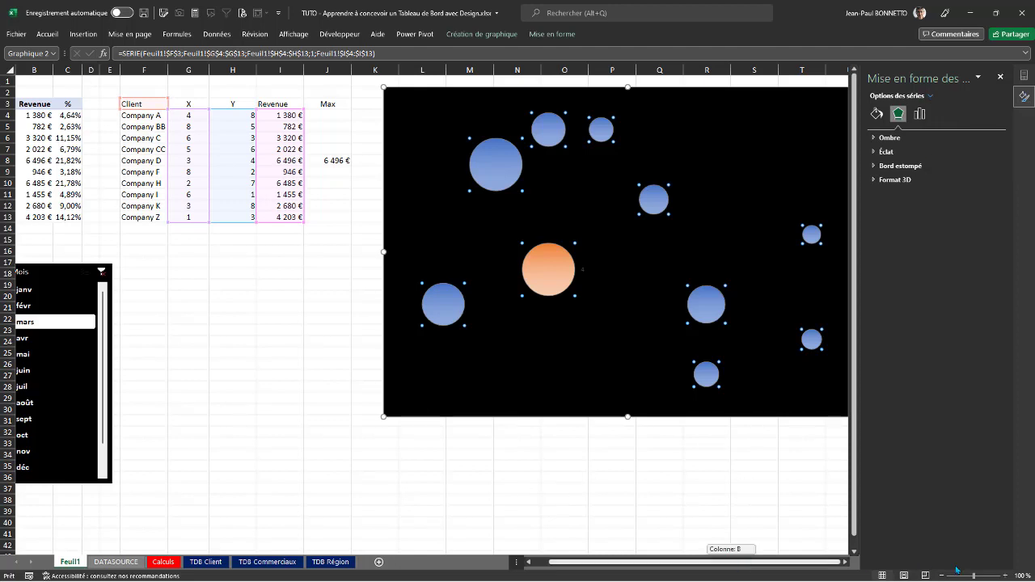
scroll(730, 98, right, 3)
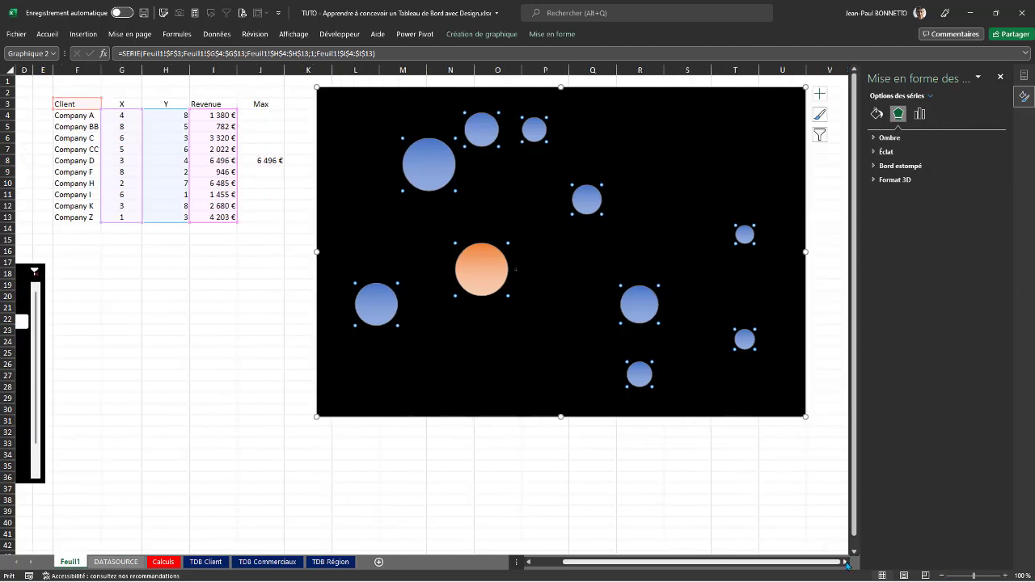
Add data labels to the Client bubble series through the additional label options and bring up its label content settings.
click(780, 93)
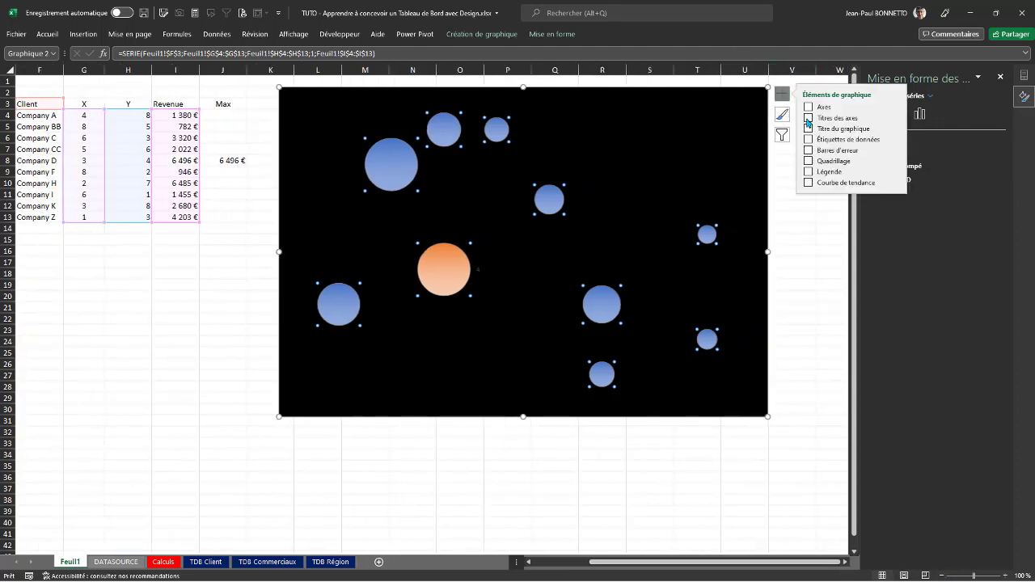
click(894, 140)
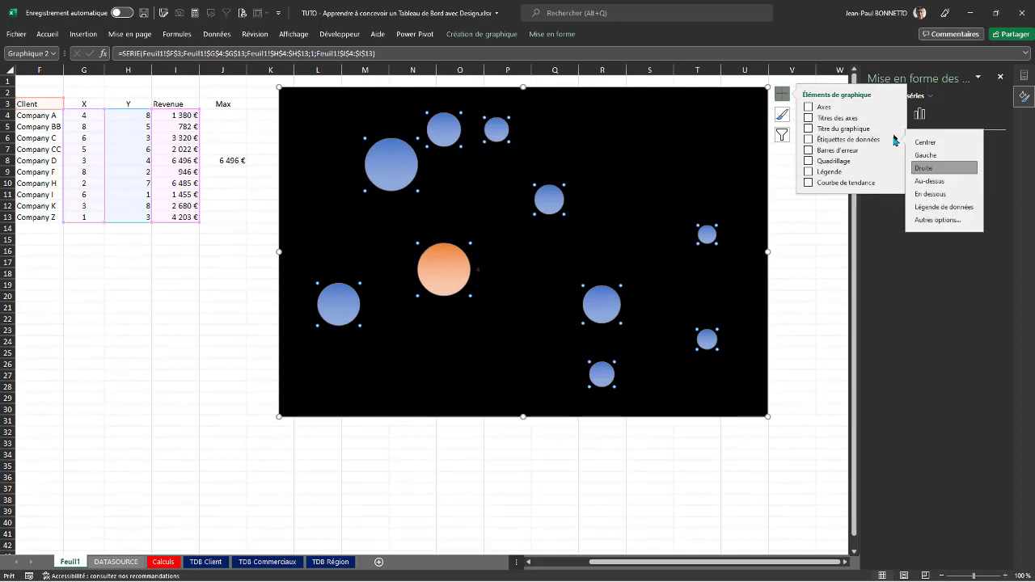
click(938, 220)
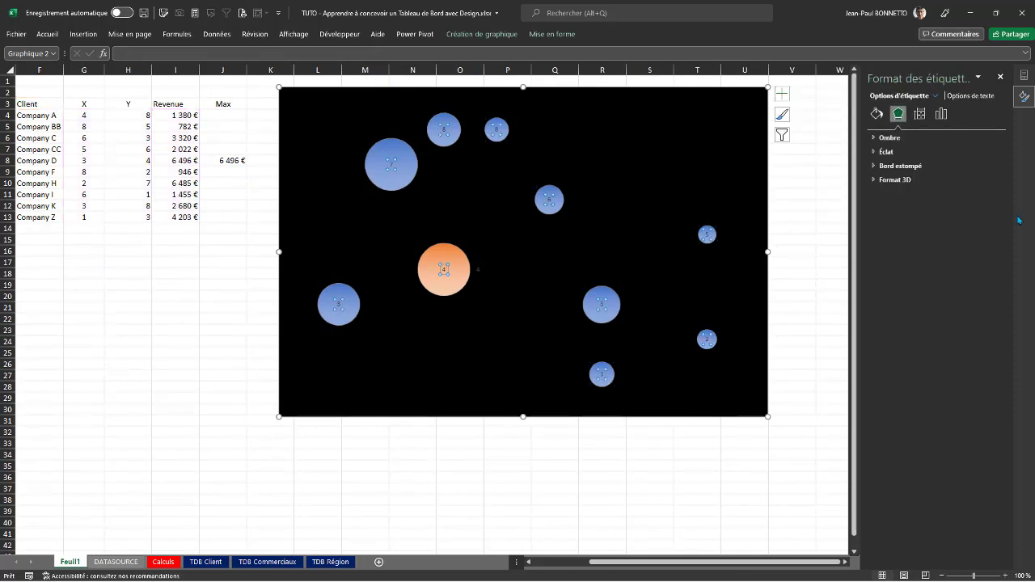
click(970, 95)
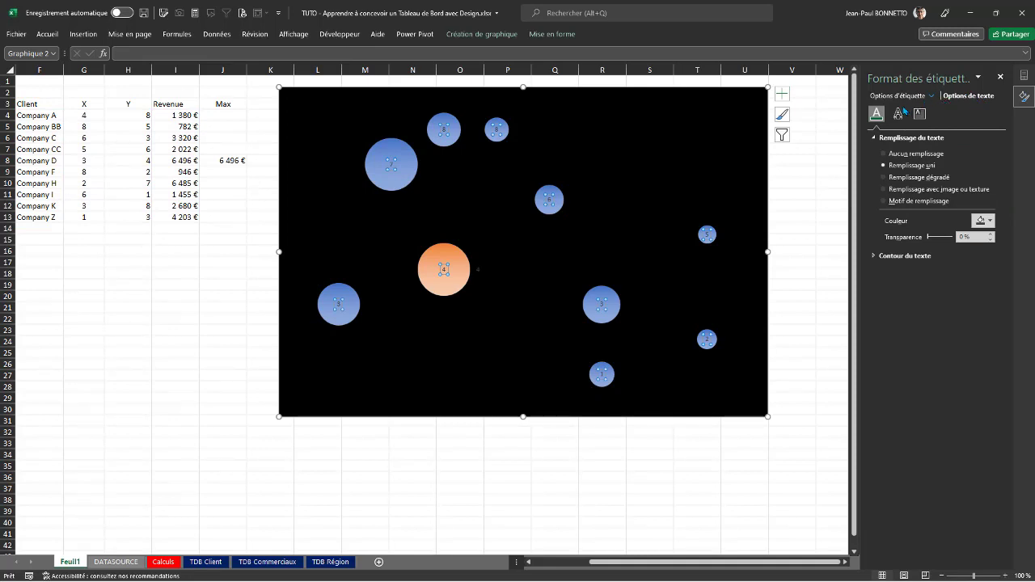
click(909, 96)
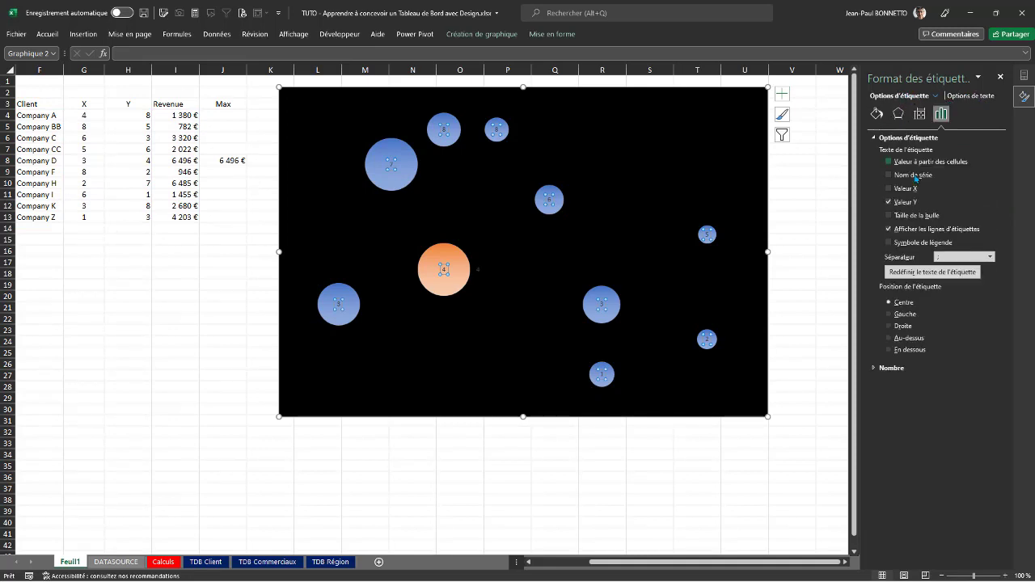
Take the bubbles' label text from the Revenue cells I4:I13 and clear the Y value.
click(889, 162)
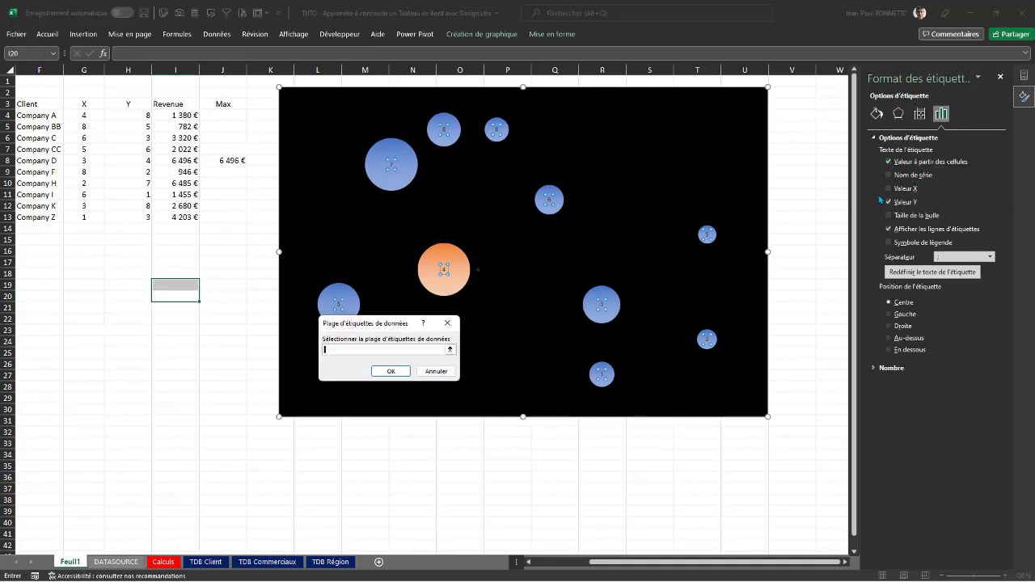
drag(192, 116, 193, 217)
click(390, 371)
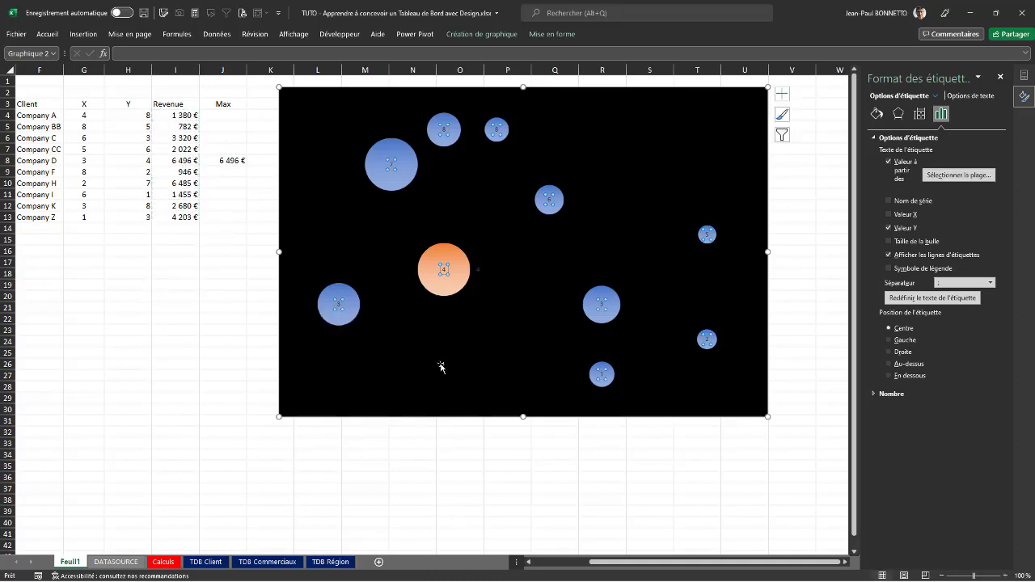
click(889, 228)
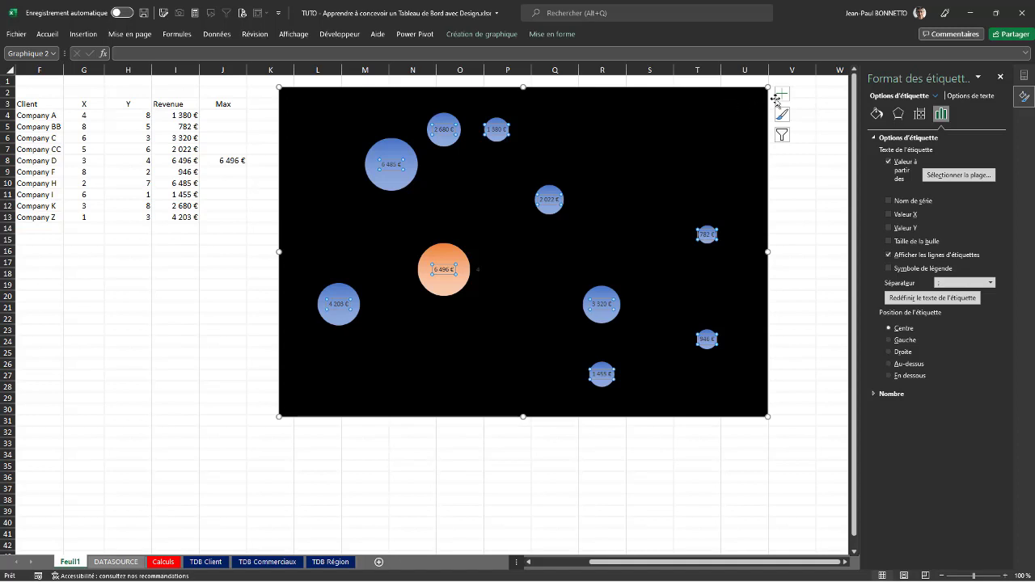
Format the bubbles' revenue labels in bold at font size 11.
click(876, 114)
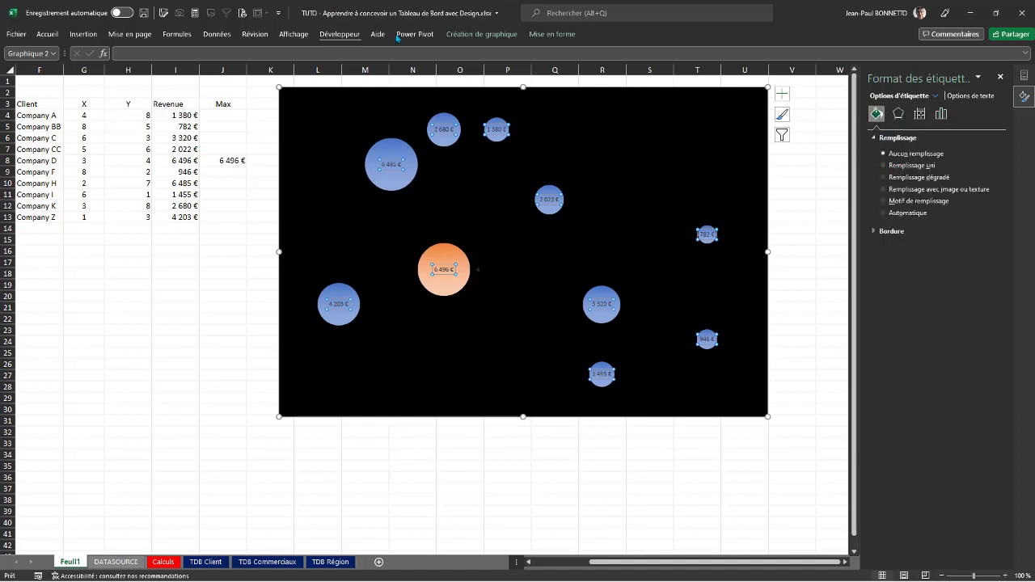
click(47, 34)
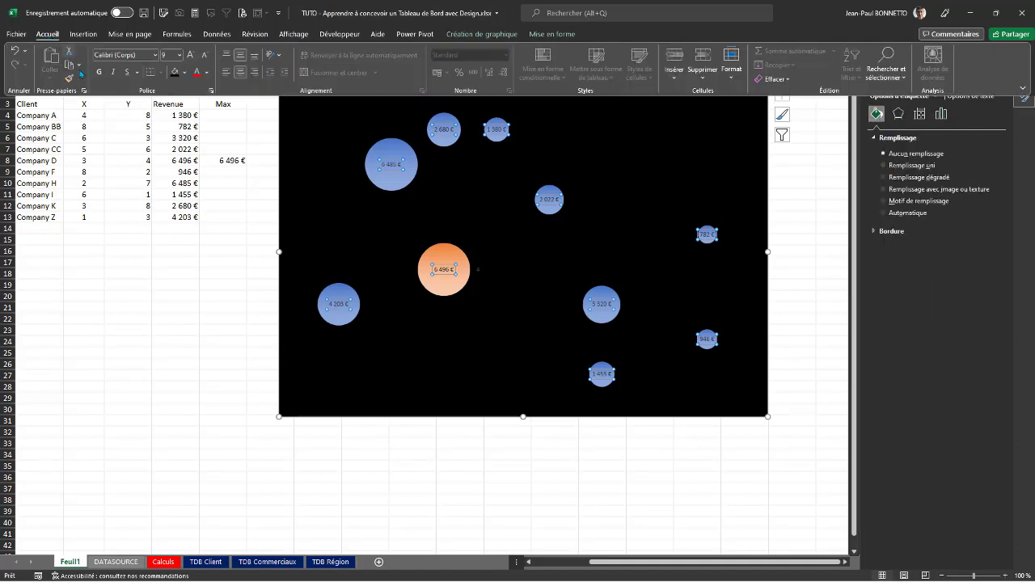
click(191, 55)
click(191, 55)
click(192, 55)
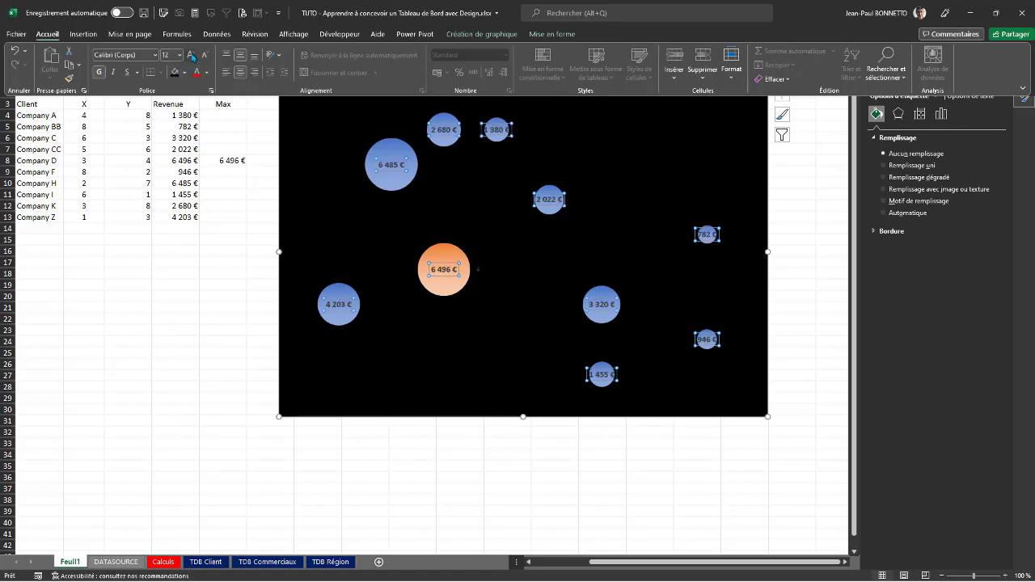
click(191, 55)
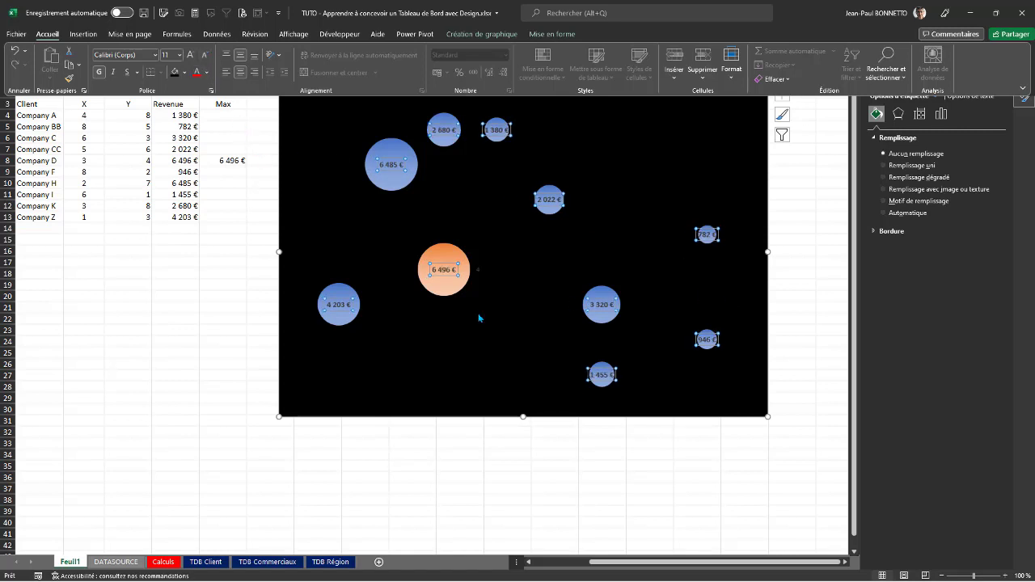
Consult the model chart on TDB Client, and reposition the Feuil1 bubble chart to start at column L with the formatting pane closed.
click(216, 563)
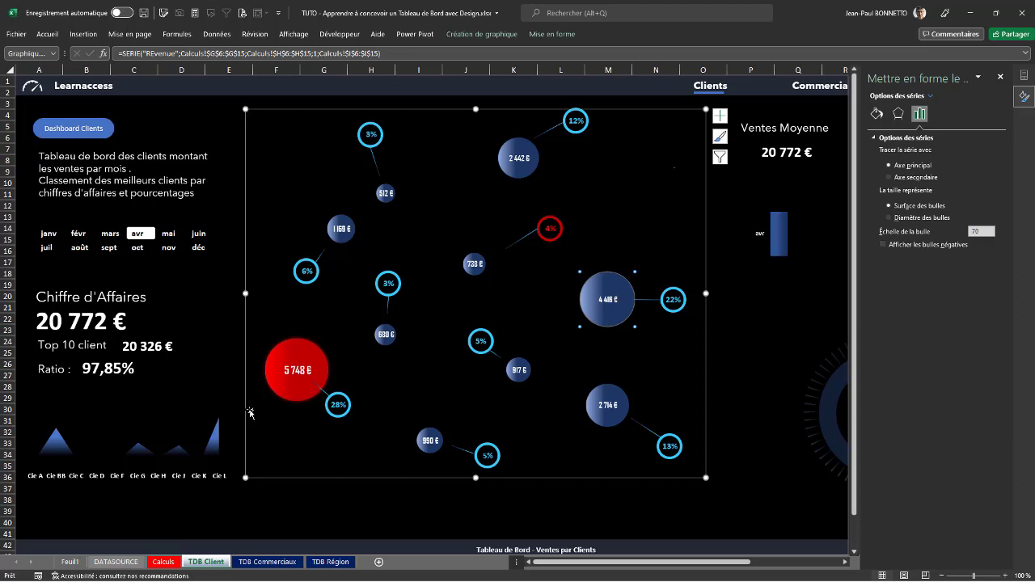
click(70, 561)
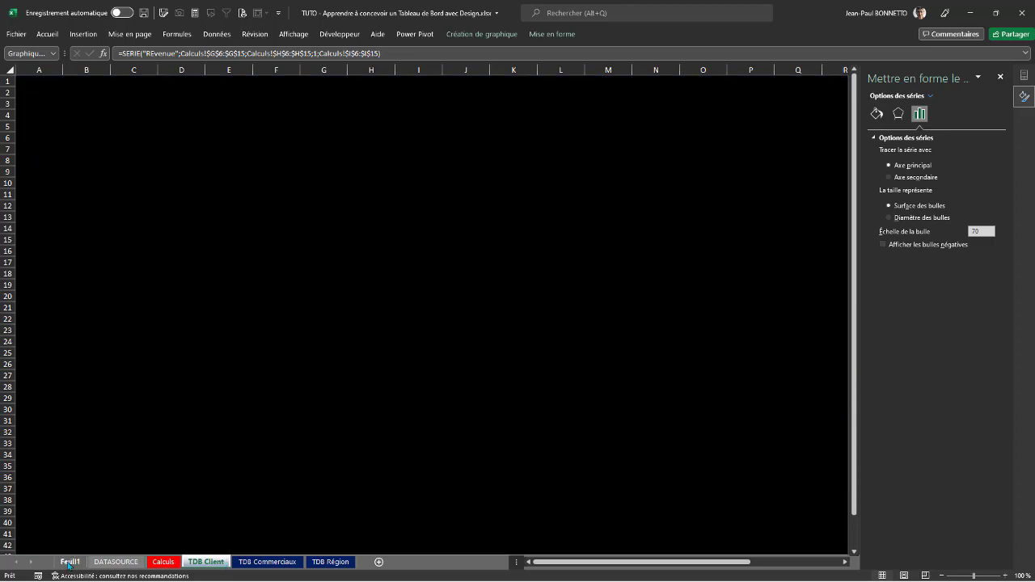
drag(372, 93, 431, 85)
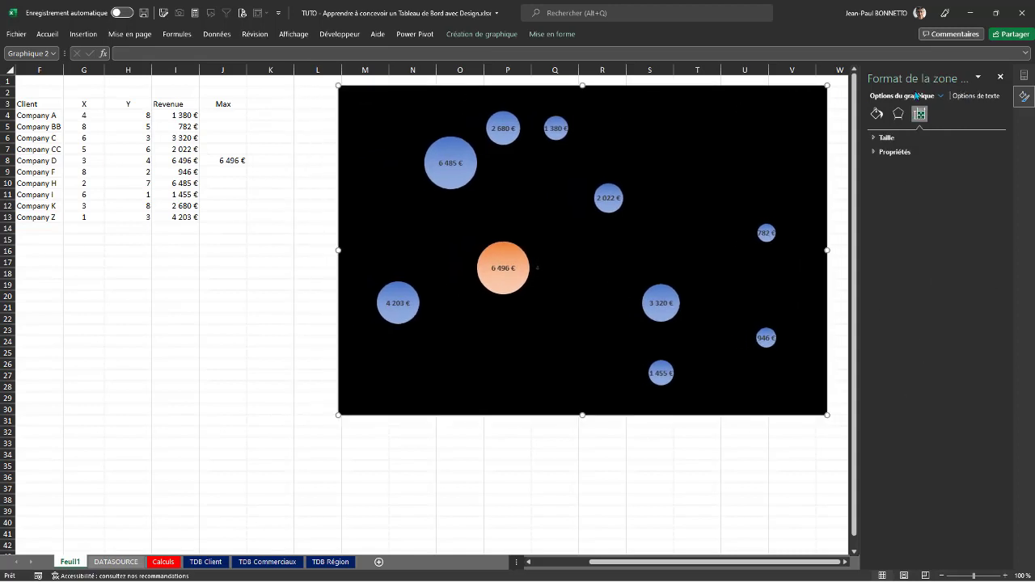
click(1000, 76)
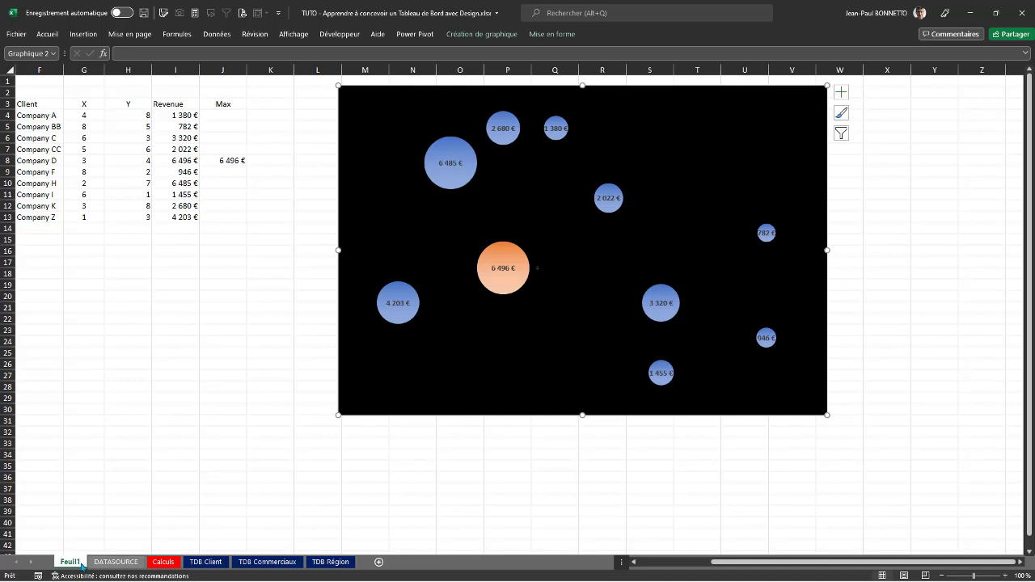
click(101, 405)
drag(66, 286, 67, 273)
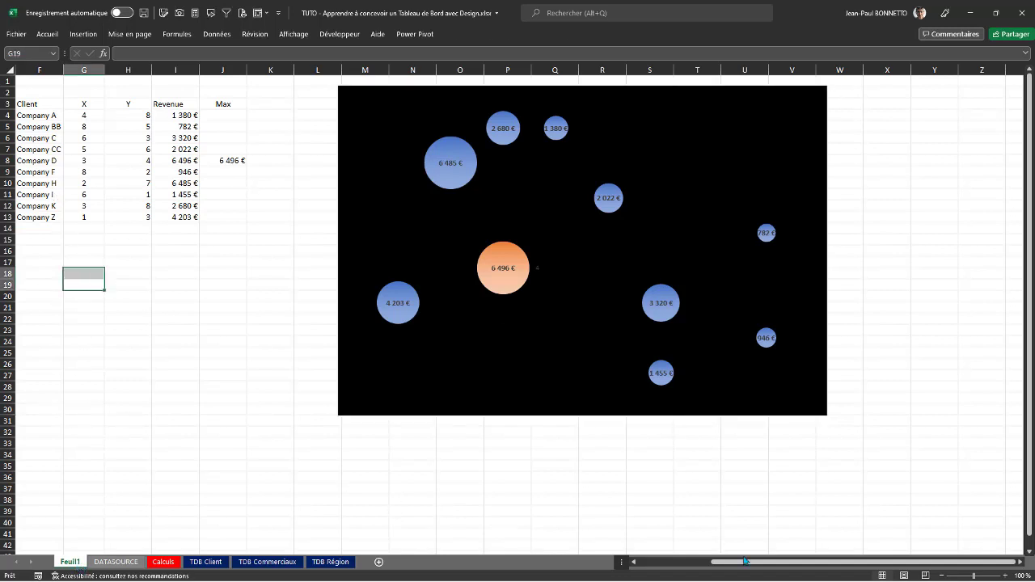
drag(744, 561, 671, 560)
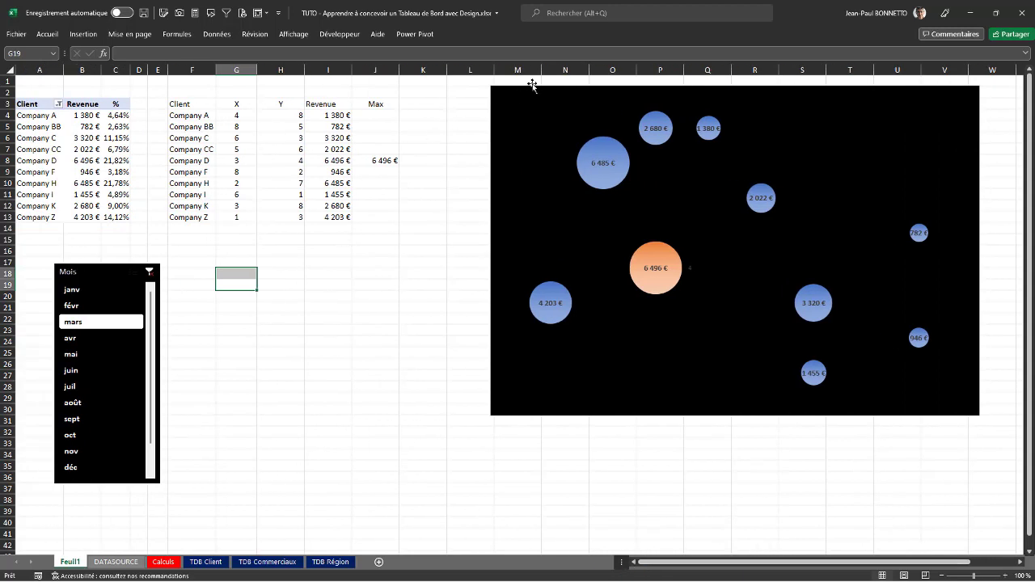
drag(531, 84, 495, 84)
Test the bubble labels by filtering the Mois slicer on several months, finishing on mai.
click(69, 371)
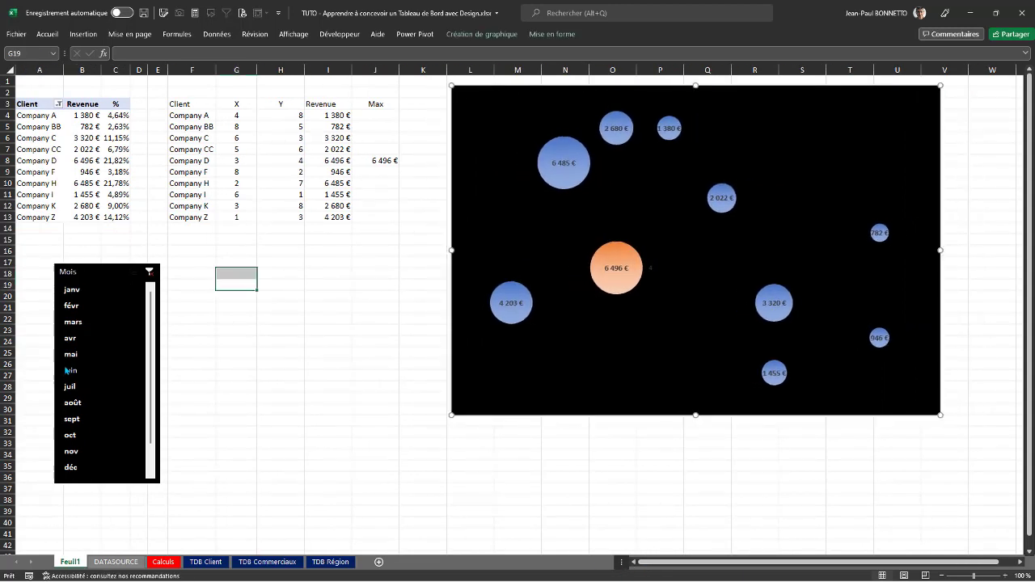
click(84, 293)
click(88, 404)
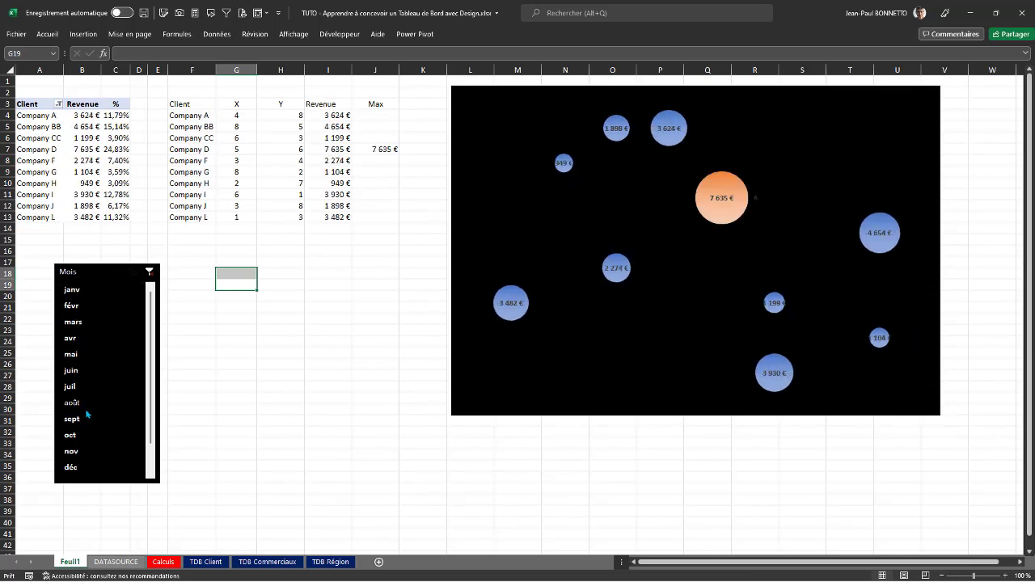
click(81, 435)
click(89, 320)
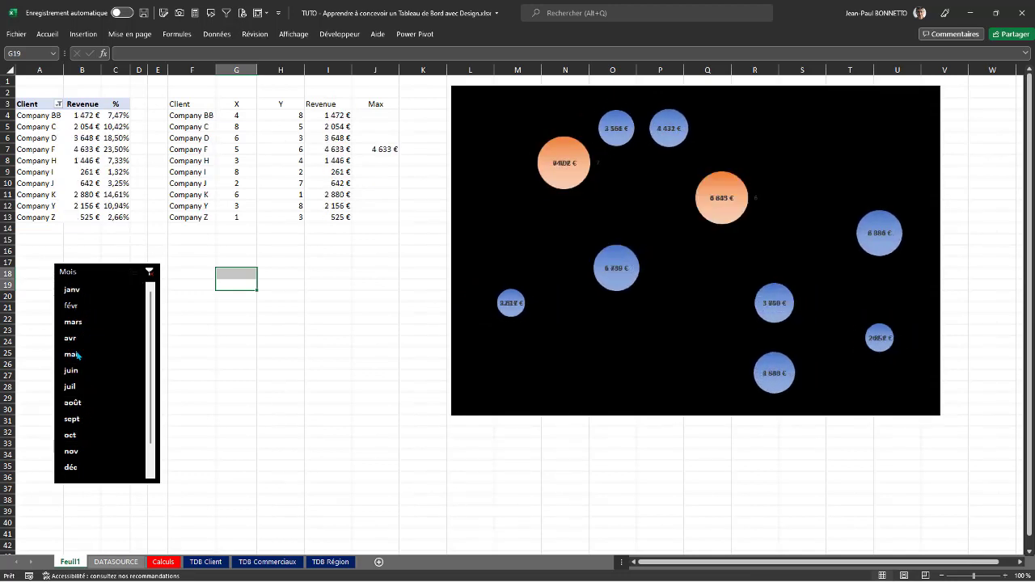
click(105, 354)
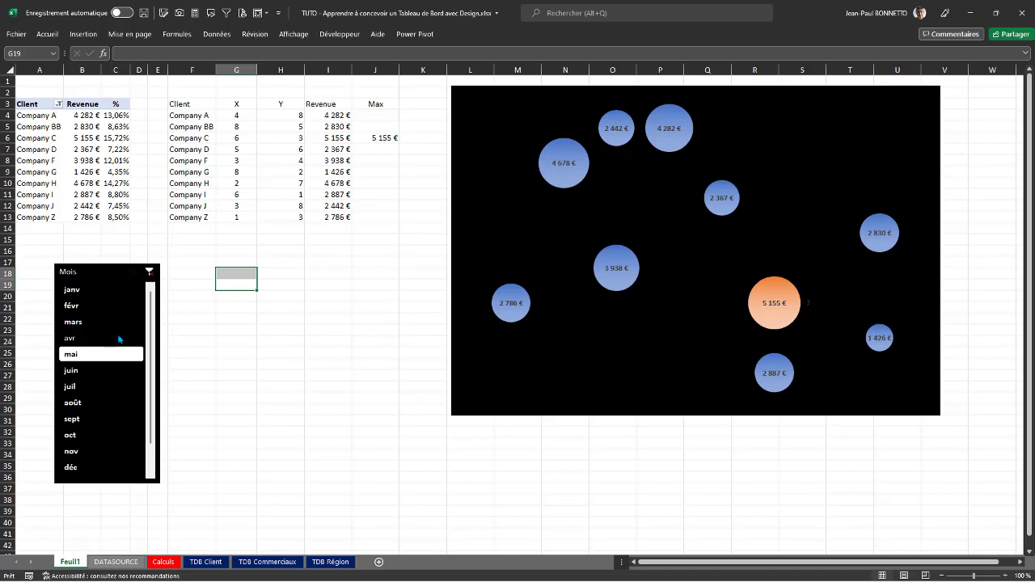
Insert a hollow circle shape about 1.9 cm wide over the bubble chart, beside the 4 678 € bubble.
click(81, 34)
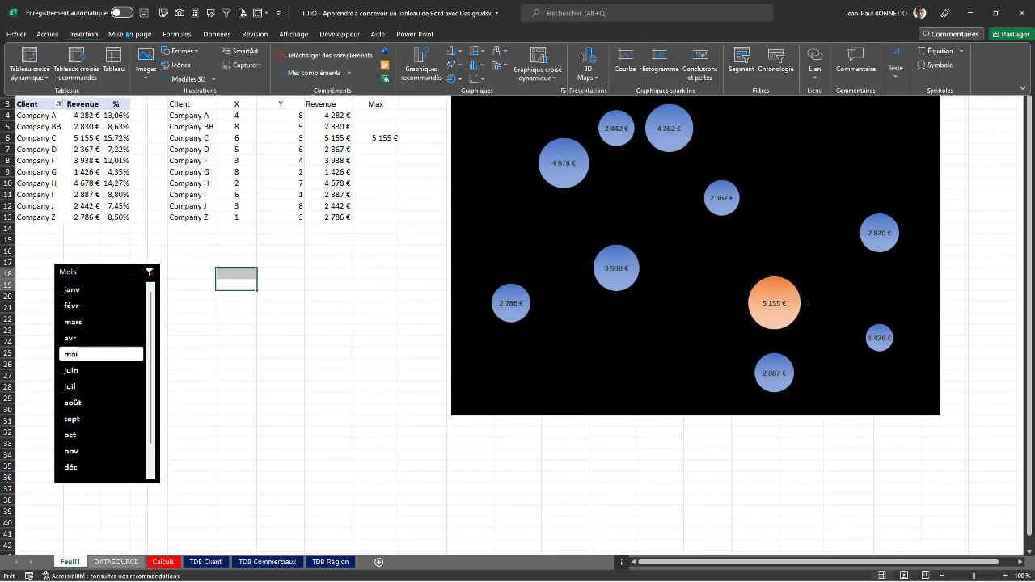
click(179, 51)
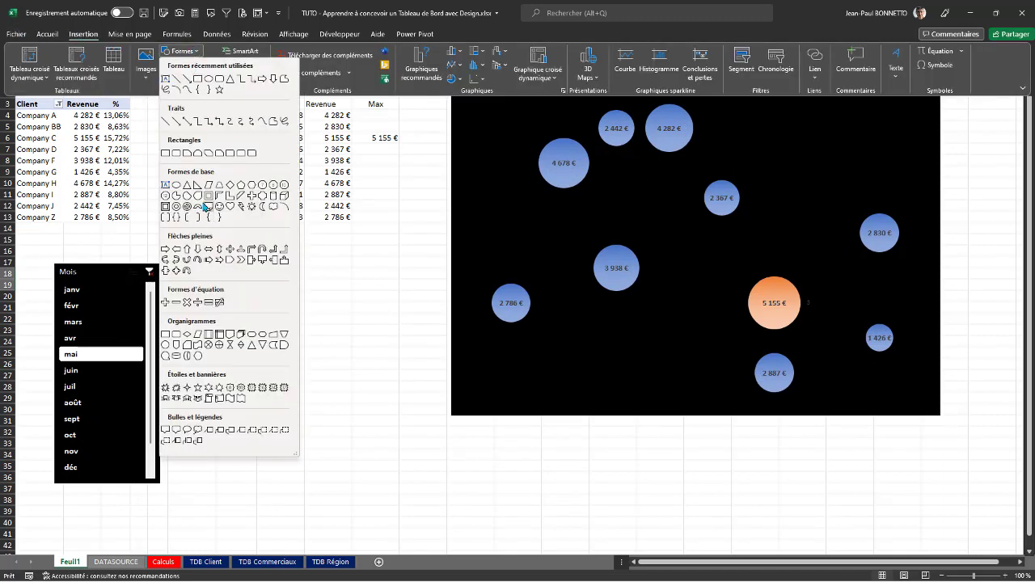
click(176, 206)
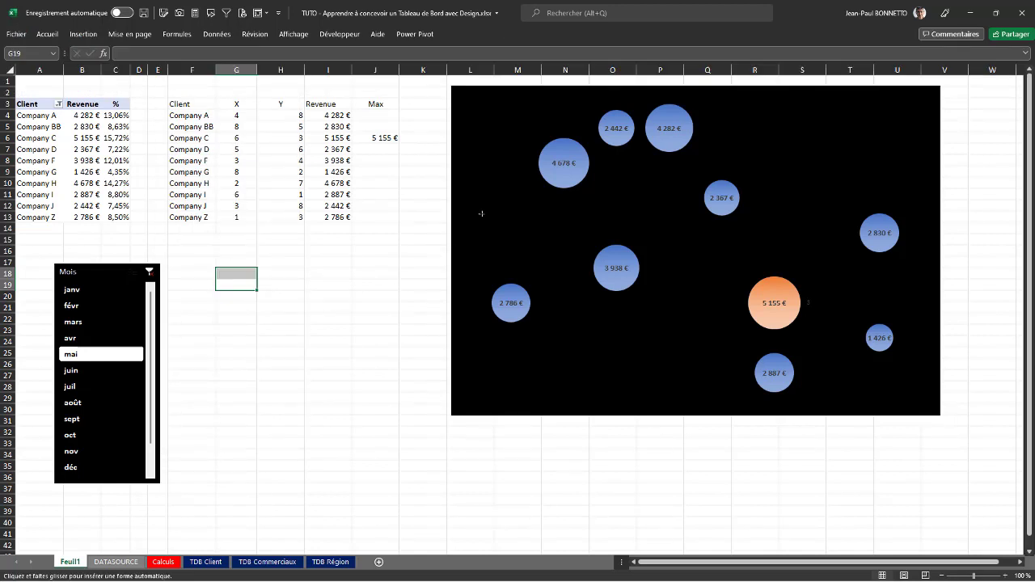
mouse_move(487, 212)
mouse_down()
mouse_move(519, 235)
mouse_move(512, 242)
mouse_move(517, 198)
mouse_move(527, 249)
mouse_move(491, 233)
mouse_move(523, 206)
mouse_move(518, 164)
mouse_up()
Check the percentage rings on TDB Client and fill the Feuil1 hollow circle with the recently used light blue.
click(205, 562)
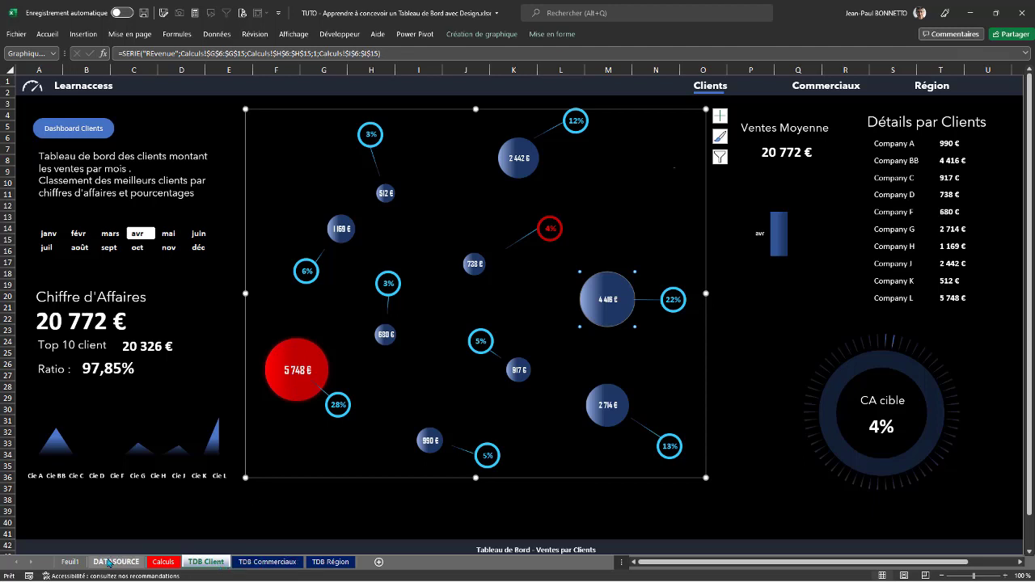
click(68, 562)
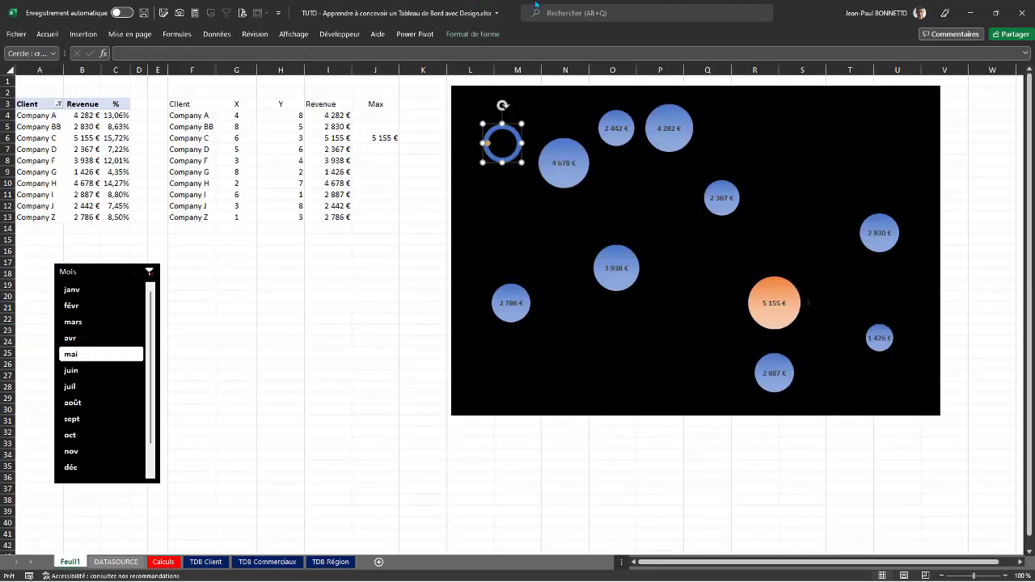
click(493, 35)
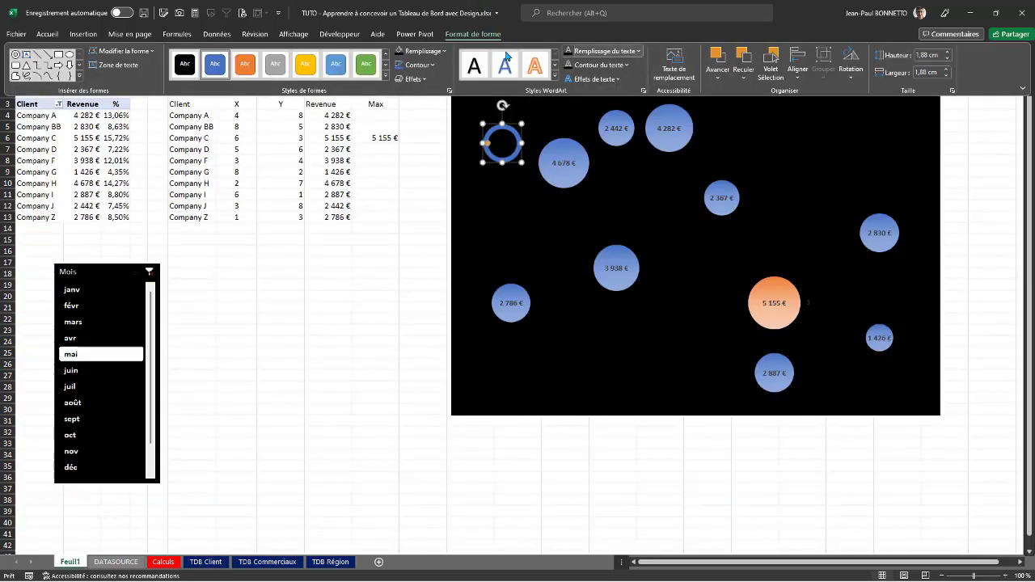
click(443, 51)
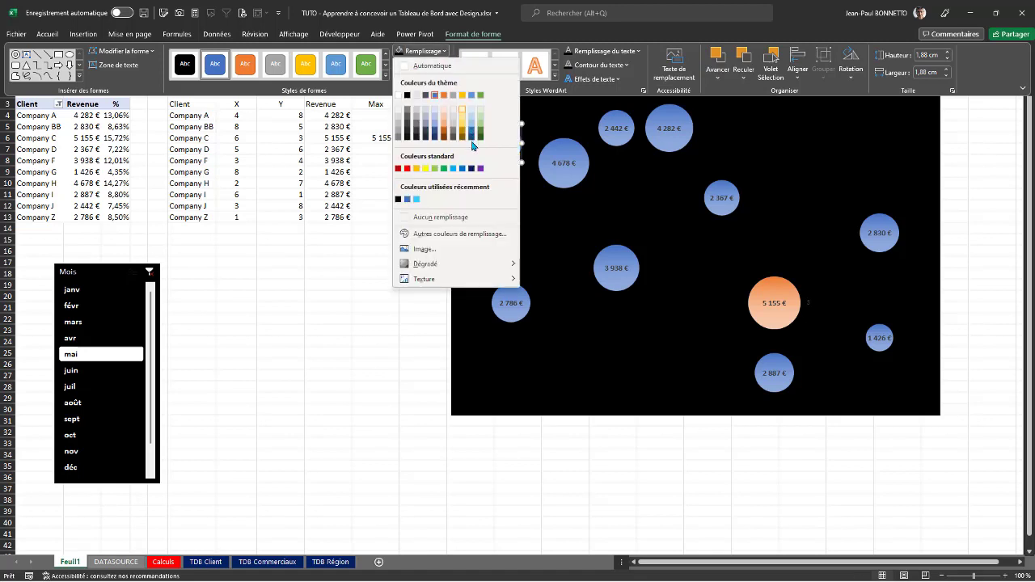
click(416, 199)
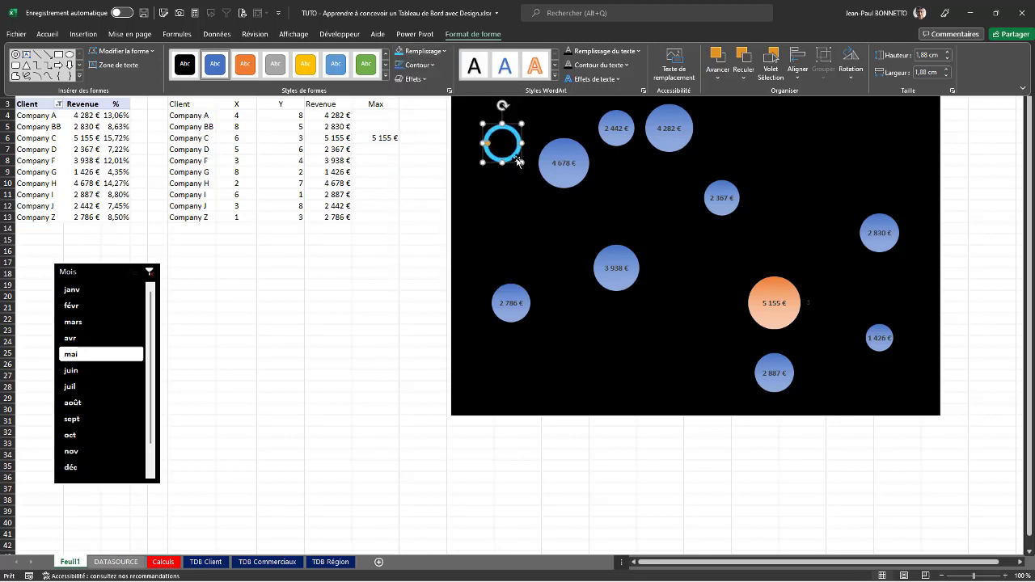
Reduce the light blue ring's height to 1 cm.
click(947, 59)
click(947, 58)
click(948, 58)
click(947, 59)
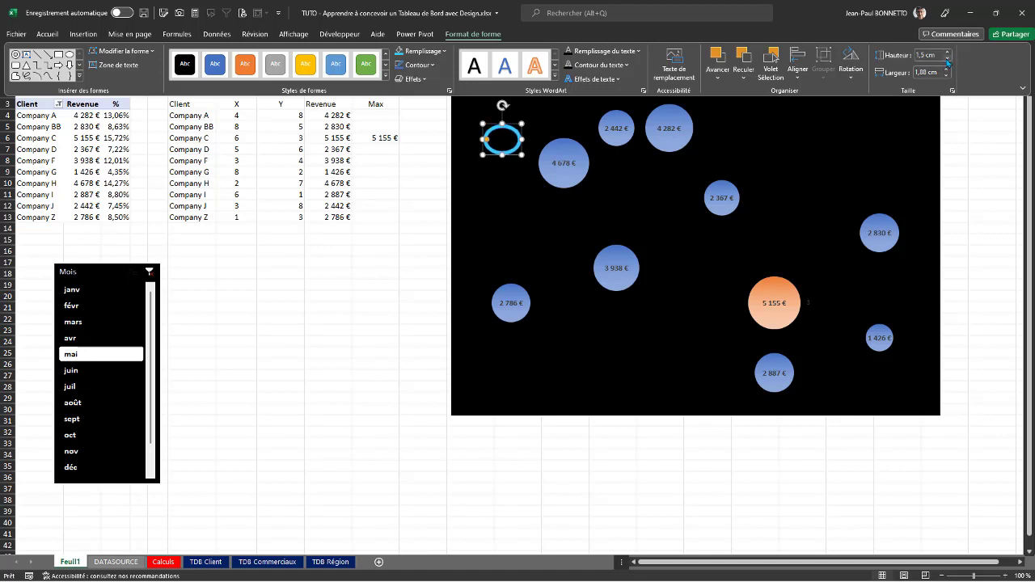
click(948, 59)
click(948, 59)
click(947, 59)
click(947, 59)
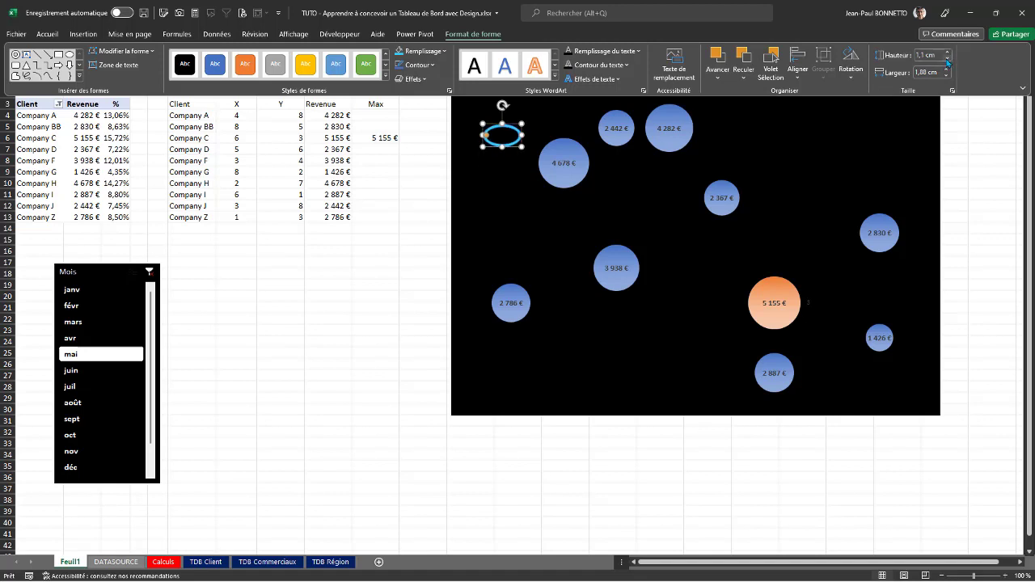
click(948, 59)
Reduce the light blue ring's width to 1 cm.
click(946, 70)
click(946, 70)
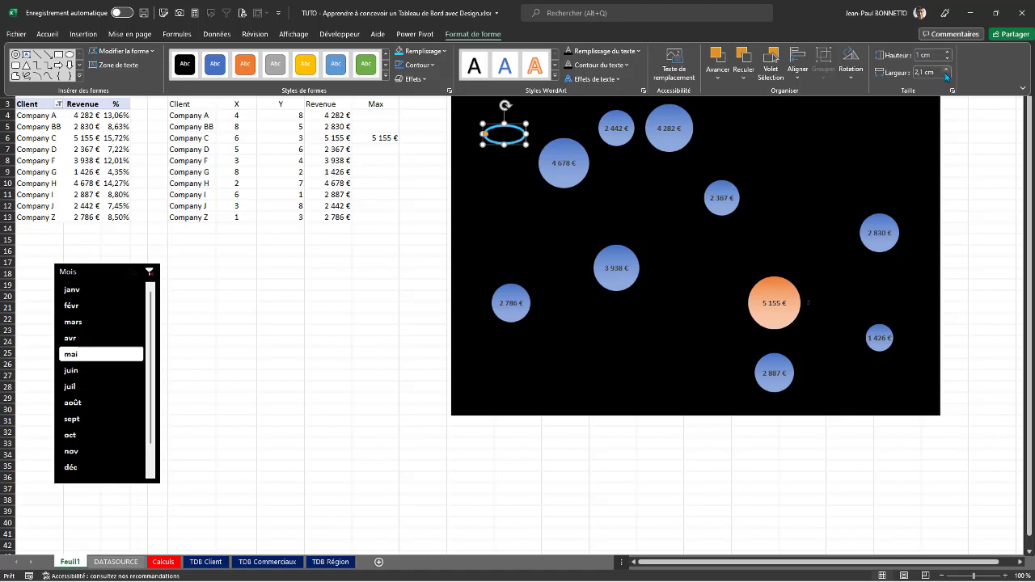
click(947, 76)
click(947, 76)
click(947, 76)
click(947, 75)
click(946, 76)
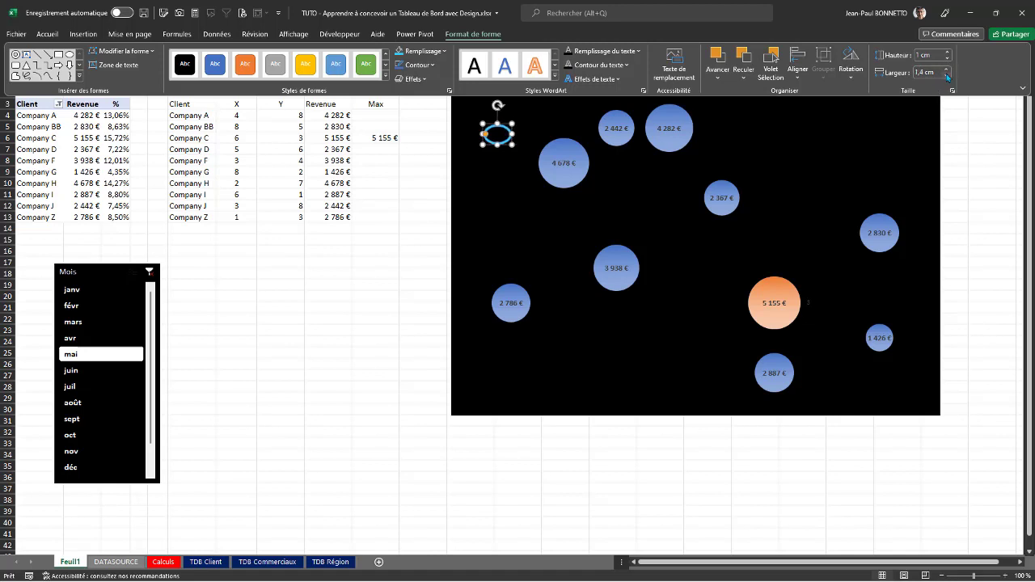
click(947, 76)
click(947, 76)
click(946, 76)
click(946, 76)
click(947, 76)
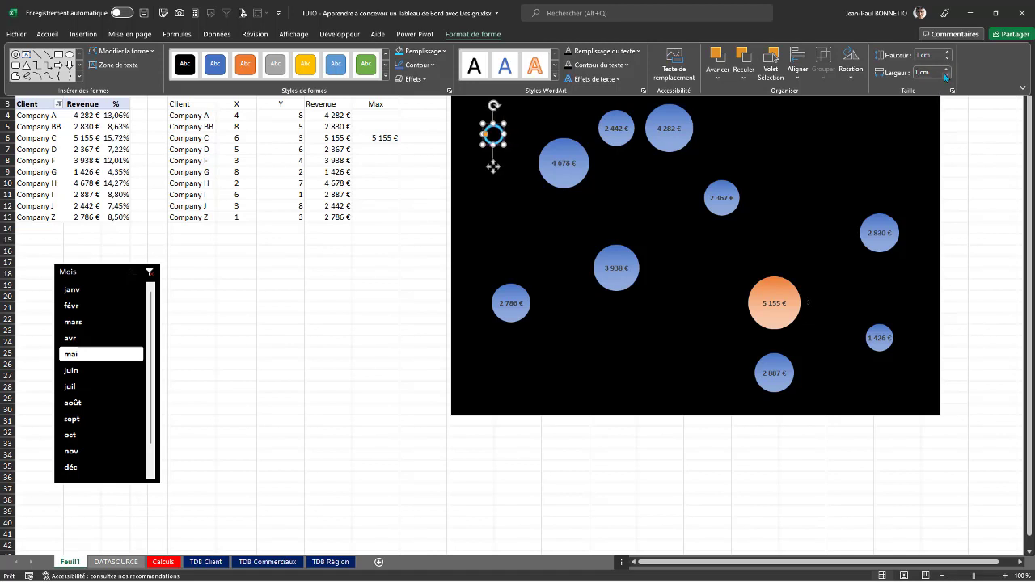
Shift the light blue ring slightly down and draw a straight line about 1.7 cm wide from it to the 4 678 € bubble.
key(ctrl+F1)
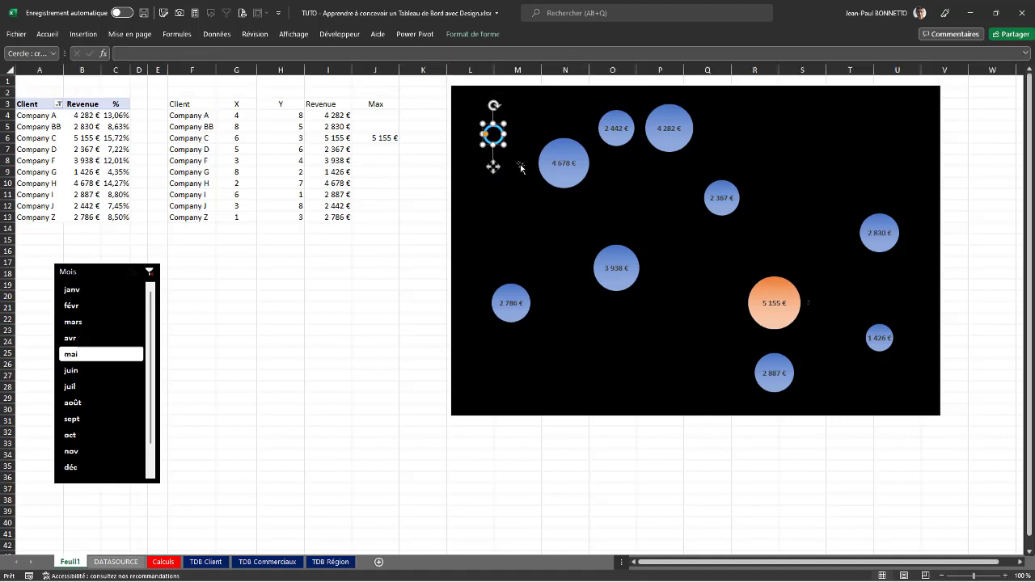
mouse_move(492, 166)
mouse_down()
mouse_move(482, 164)
mouse_move(513, 161)
mouse_move(497, 181)
mouse_up()
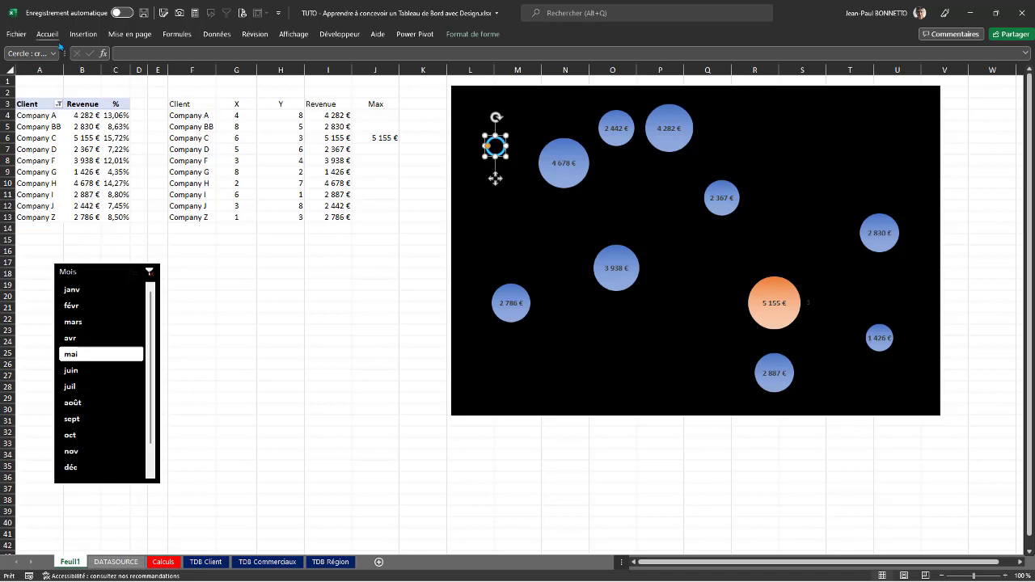
click(83, 34)
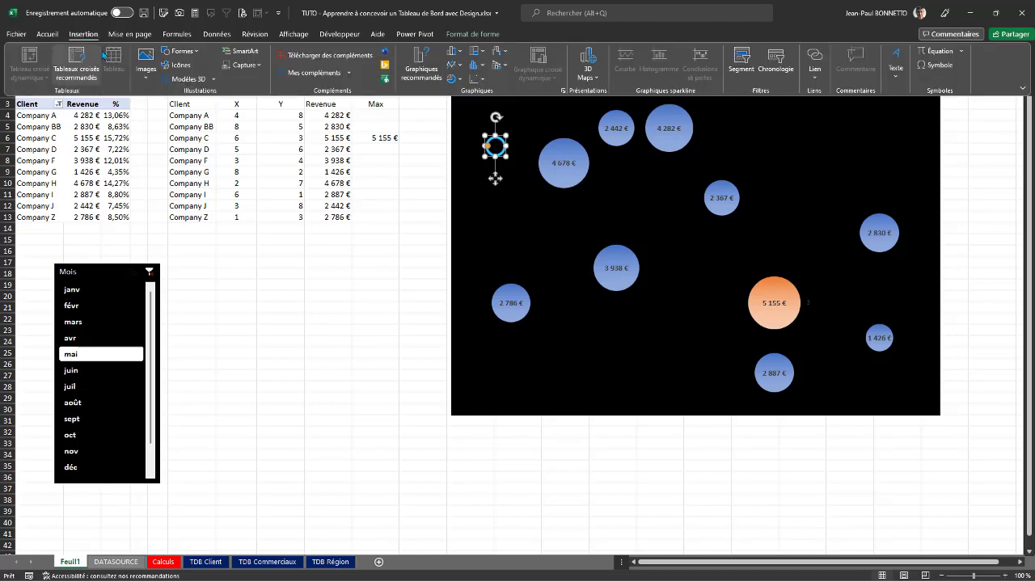
click(182, 51)
click(197, 80)
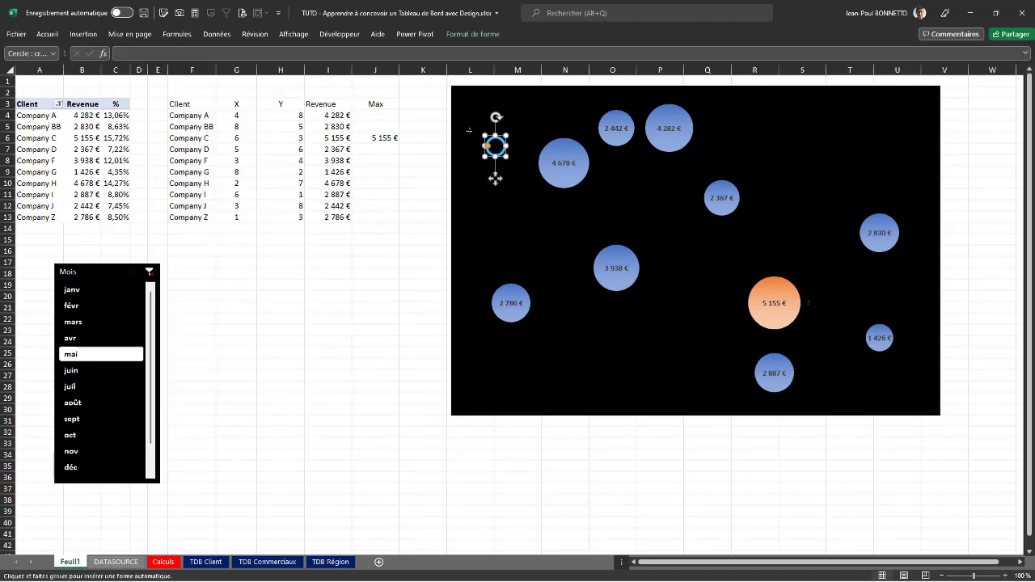
drag(506, 147, 542, 156)
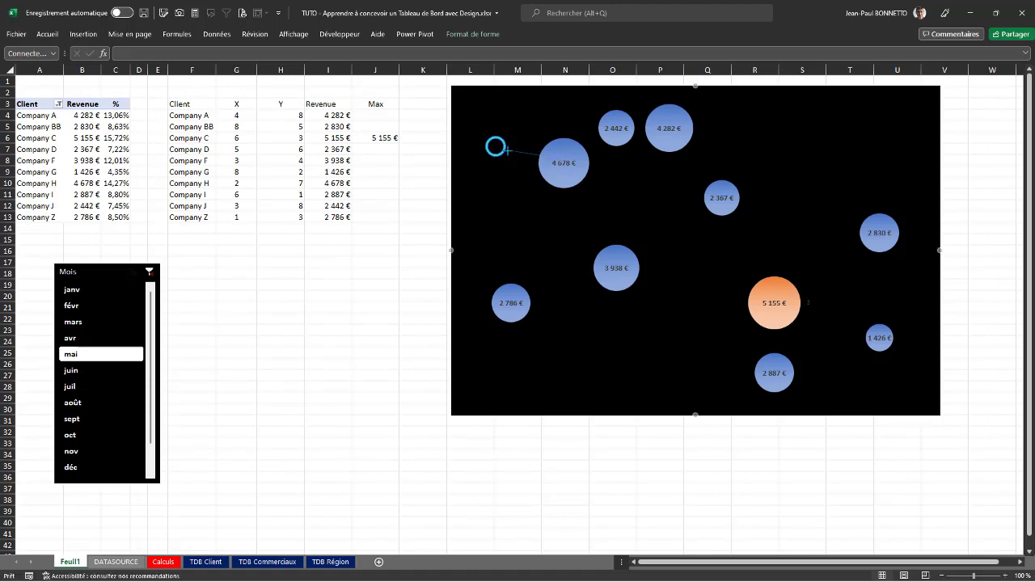
click(540, 156)
click(496, 146)
click(517, 154)
drag(532, 157, 539, 156)
Give the connector line a gradient outline and set its first gradient stop to the plain blue theme color.
click(472, 34)
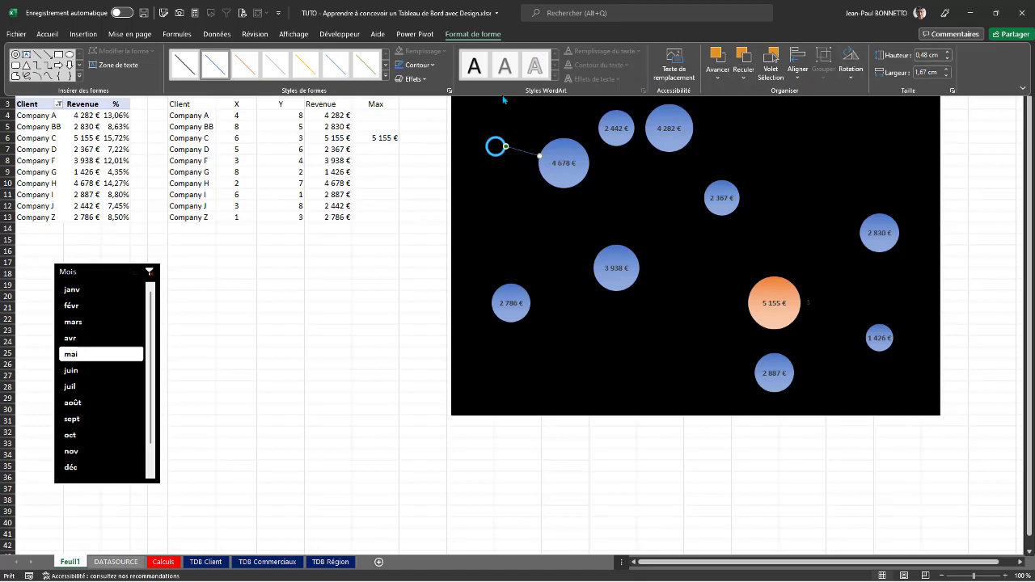
click(432, 68)
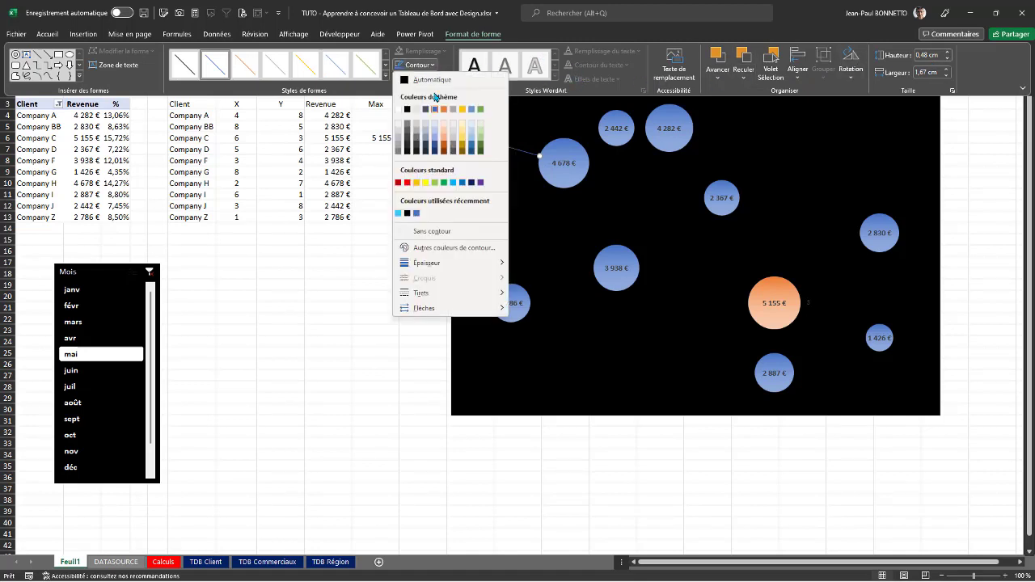
mouse_move(421, 271)
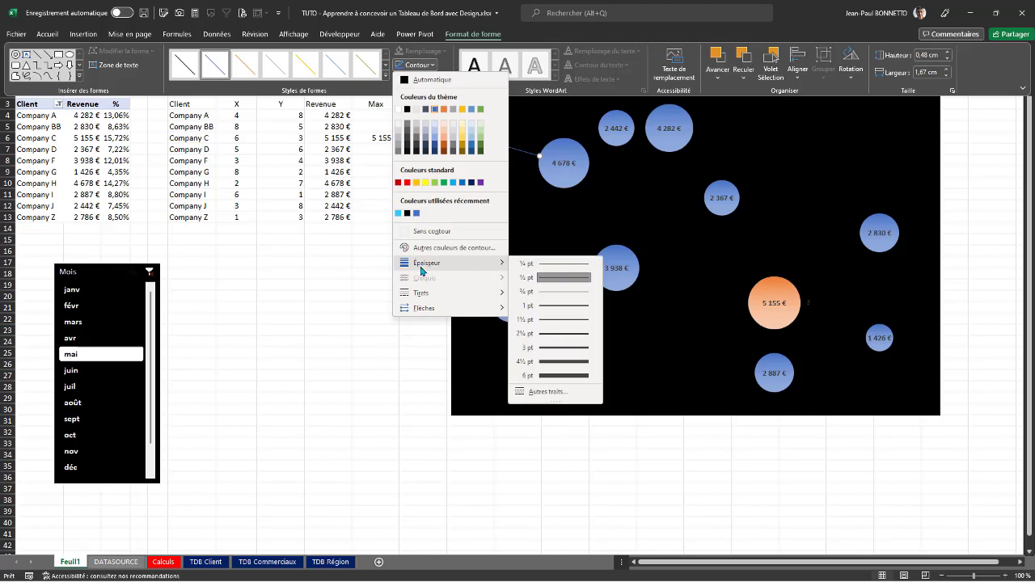
click(546, 391)
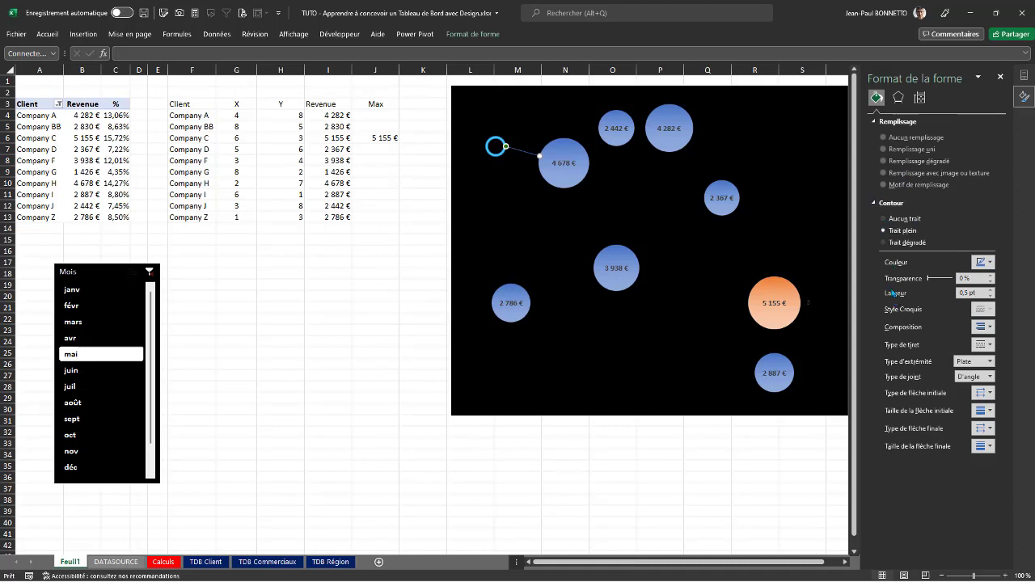
click(889, 244)
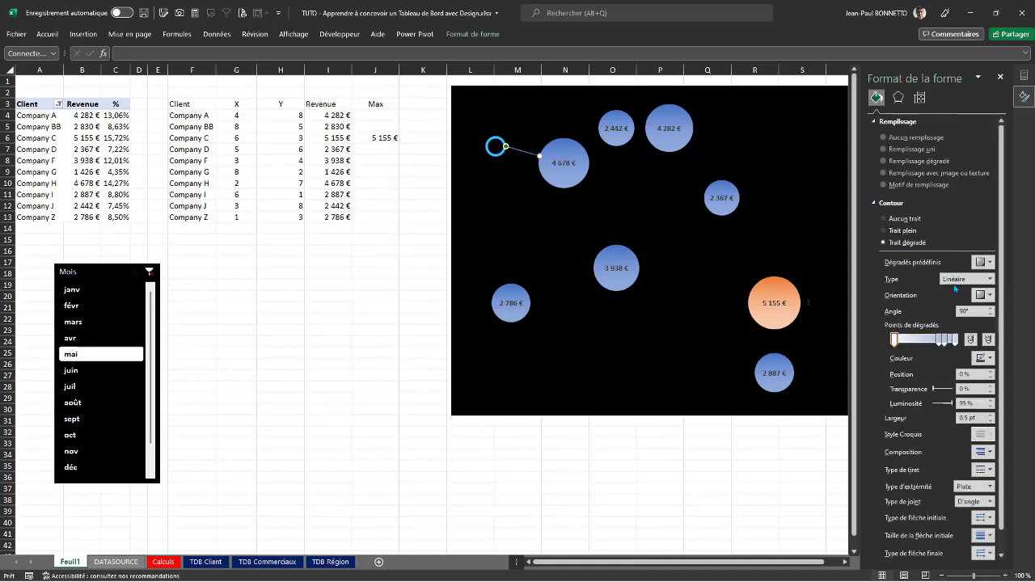
click(990, 358)
click(984, 386)
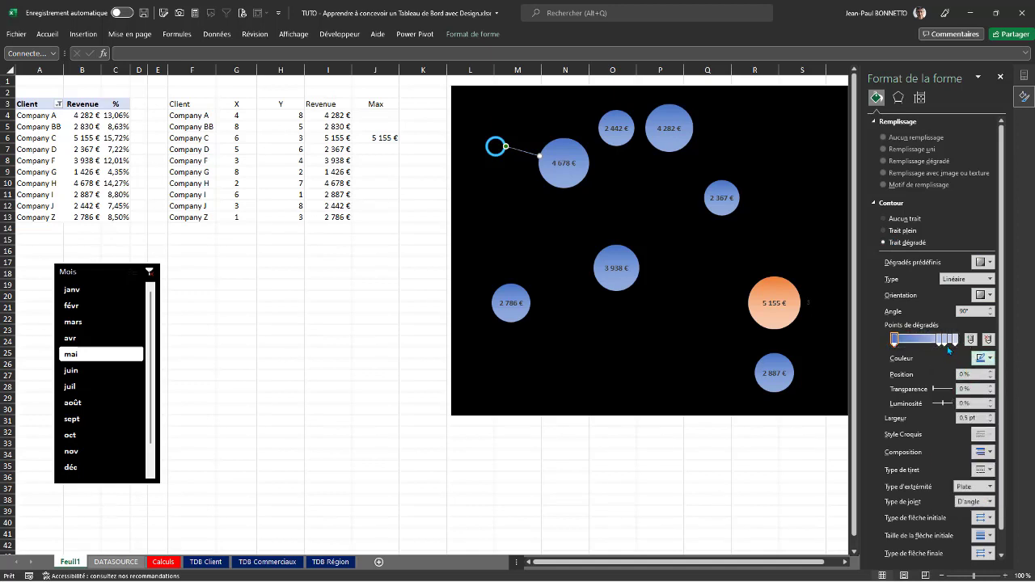
Remove the two intermediate gradient stops from the connector line's outline.
click(939, 342)
click(988, 340)
click(944, 340)
click(987, 340)
click(530, 173)
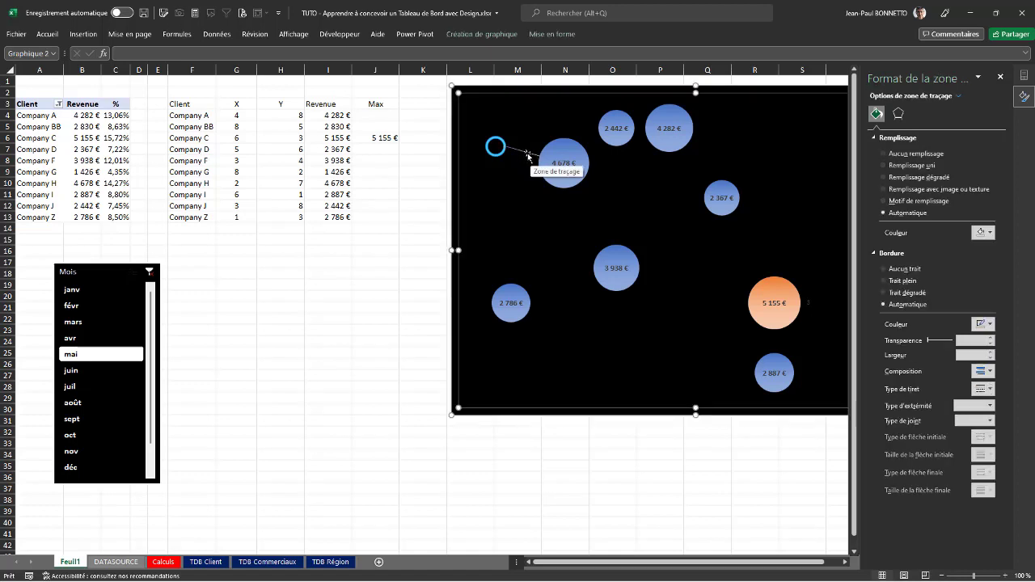
Reverse the connector line's gradient, placing the light blue stop at 0 % and the blue stop at 100 %.
click(527, 153)
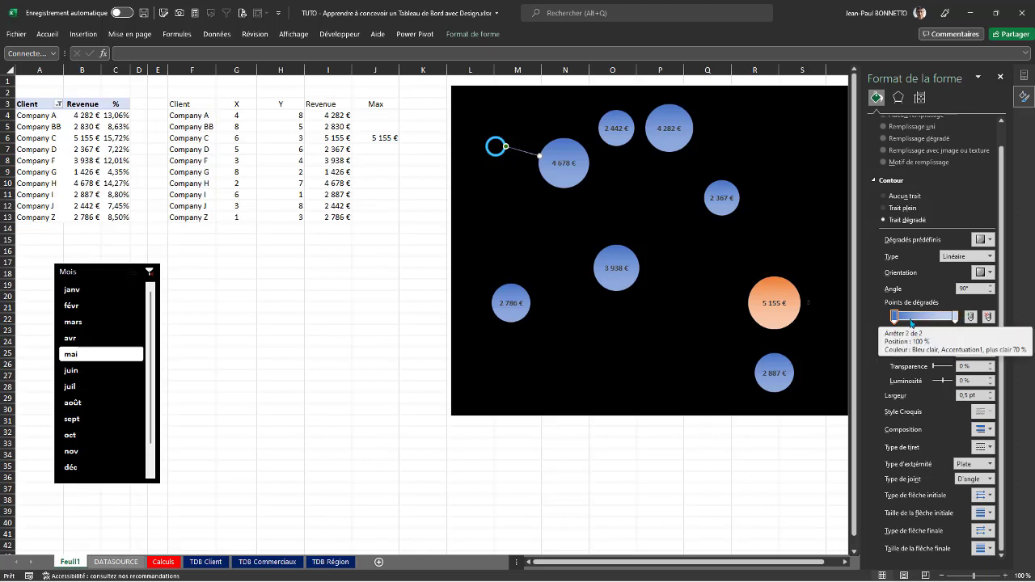
drag(957, 318, 883, 323)
drag(964, 322, 966, 322)
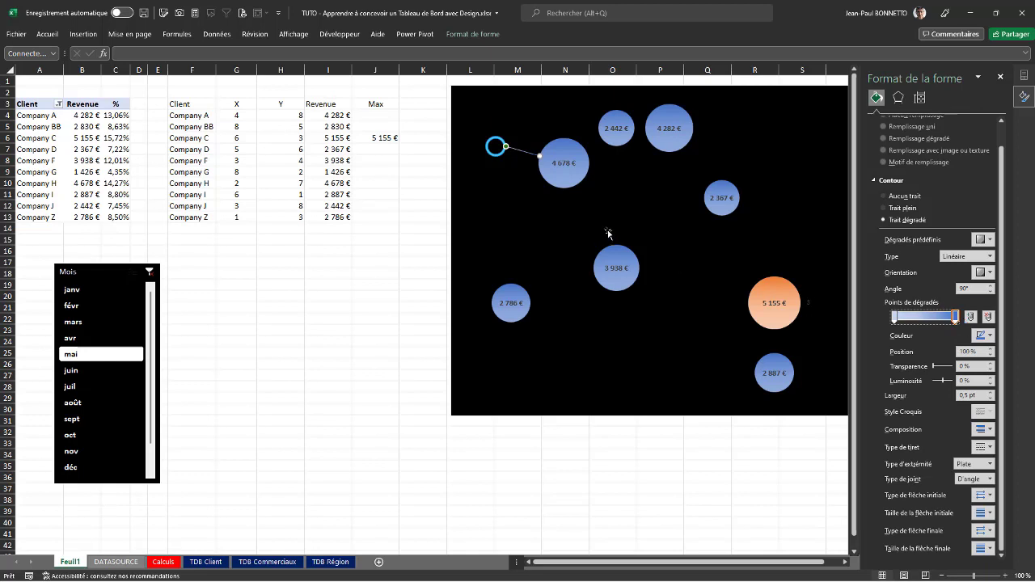
click(894, 316)
click(990, 336)
click(947, 363)
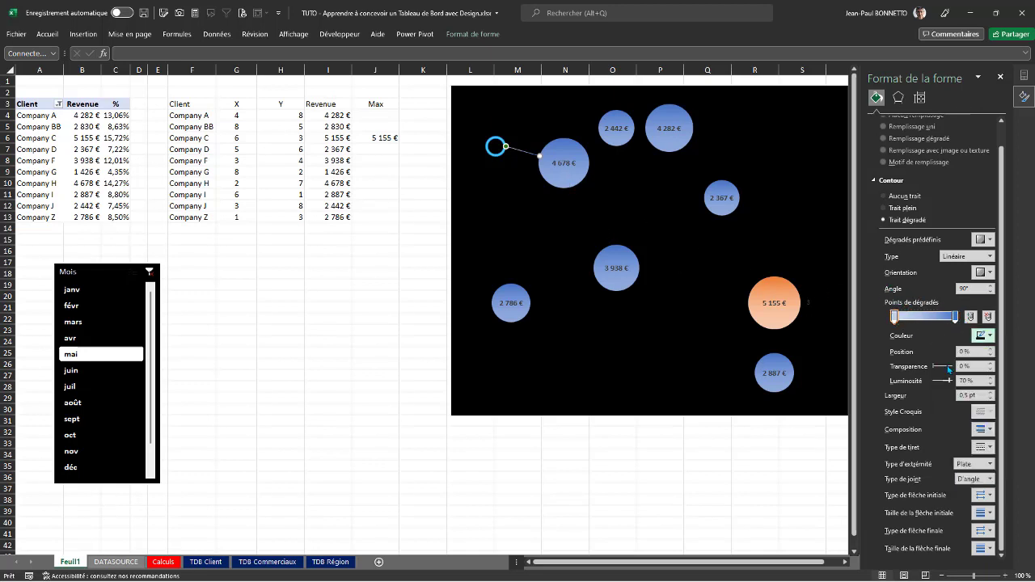
click(436, 204)
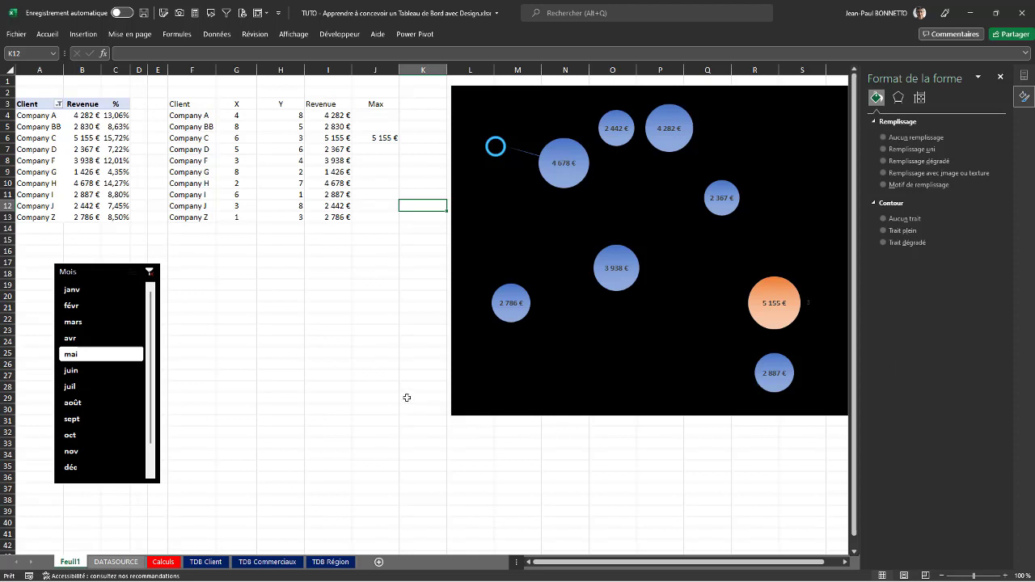
Add the header % in cell K3, beside the Max column.
click(413, 104)
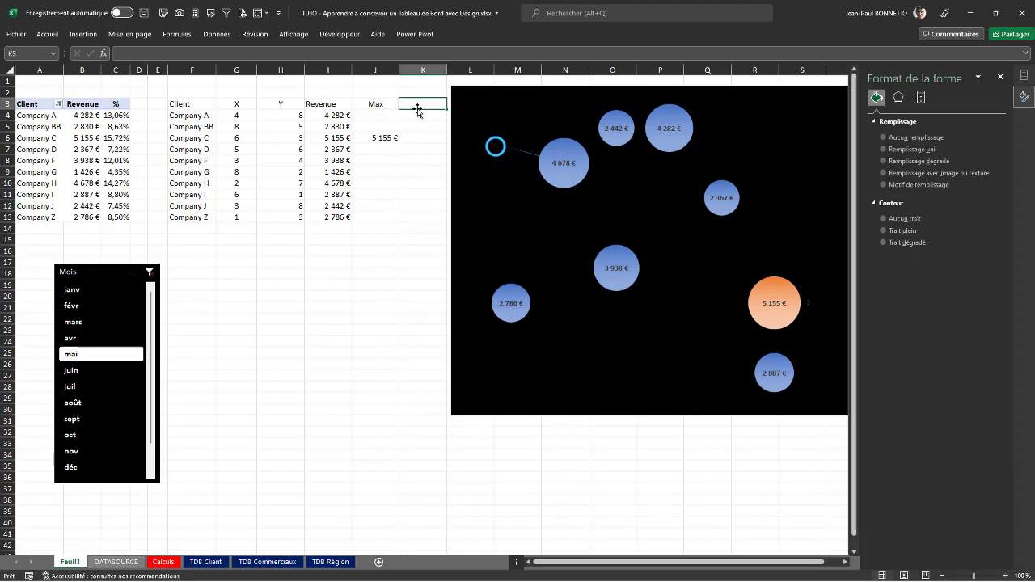
text(%)
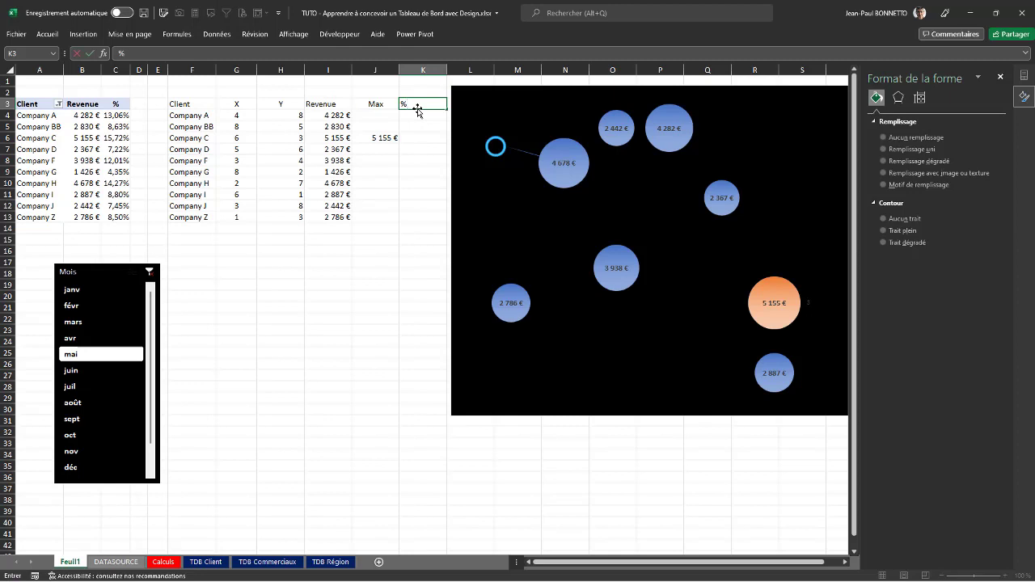
key(Return)
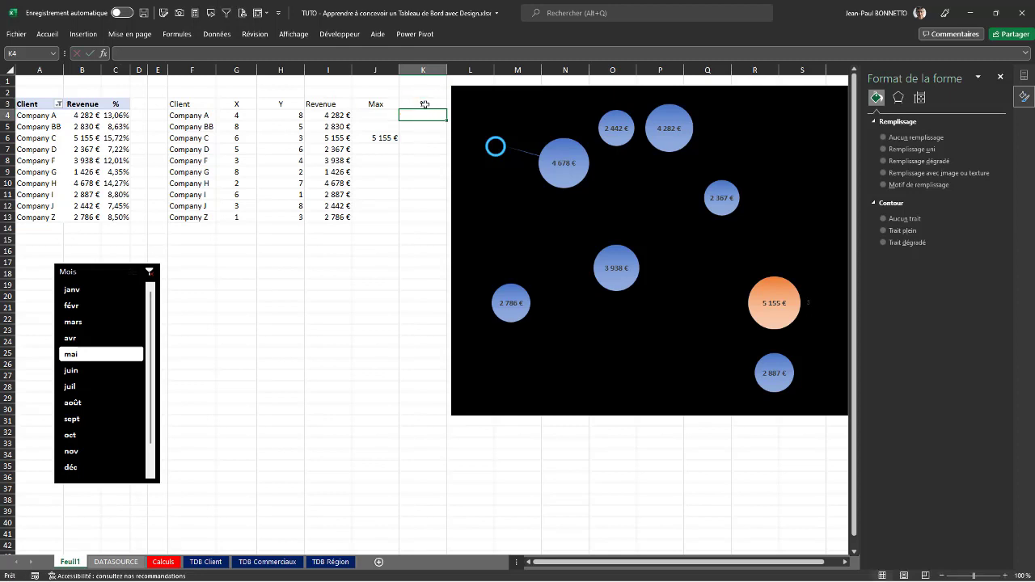
click(425, 103)
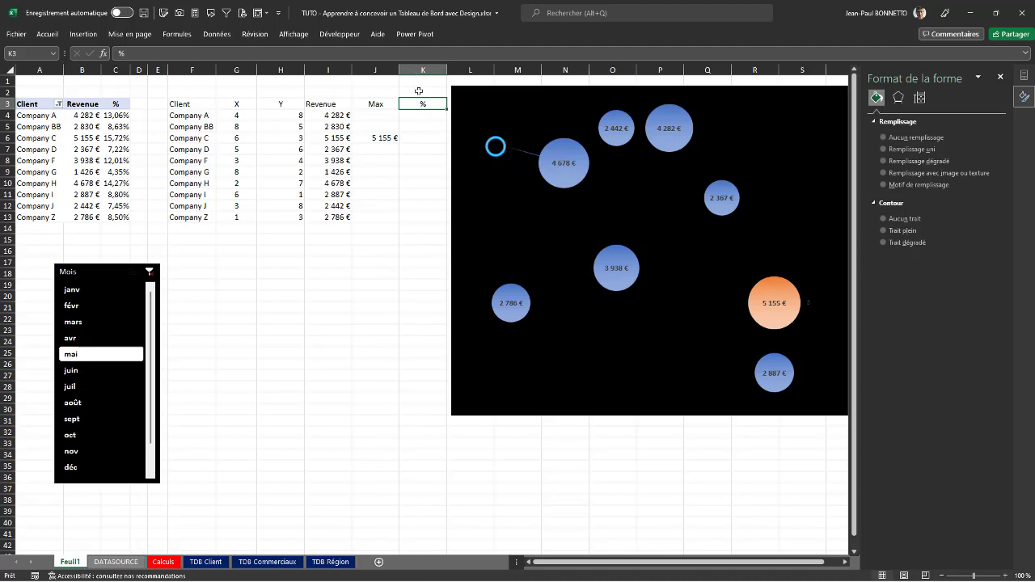
Duplicate the light blue ring nine times, placing copies above the 2 786 €, below the 3 938 € and below the 2 442 € bubbles.
click(500, 150)
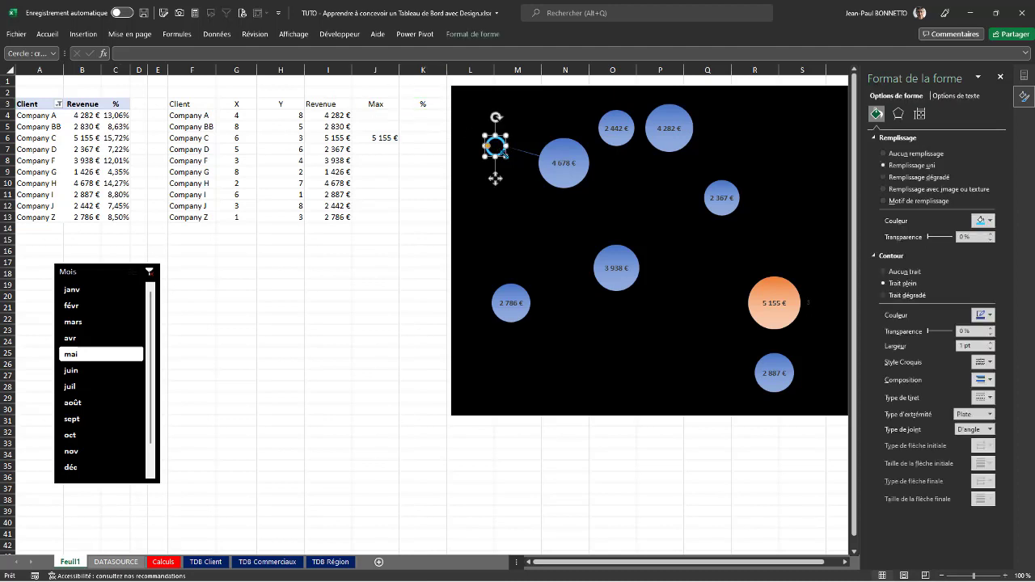
drag(538, 221, 500, 297)
click(567, 224)
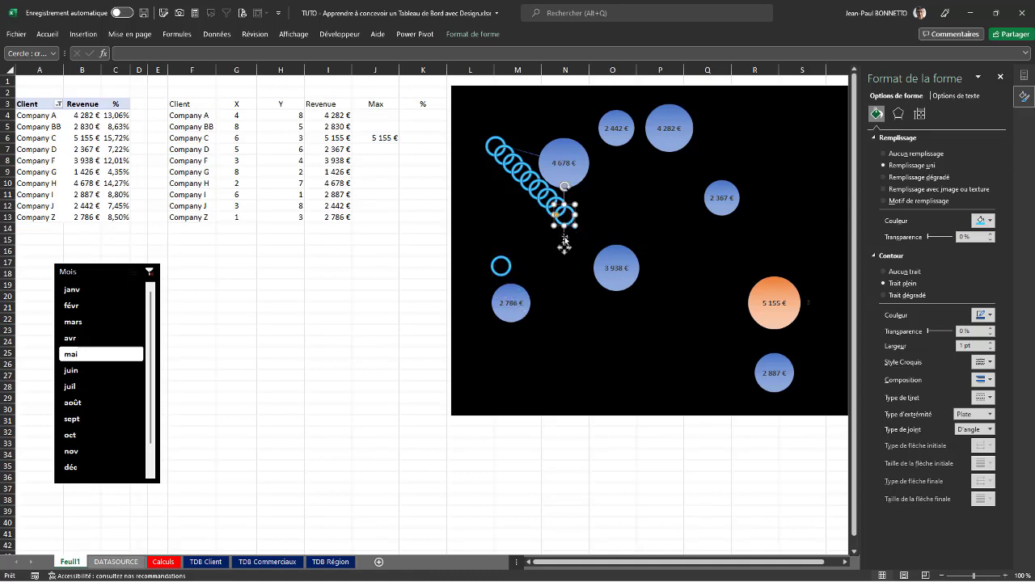
drag(564, 246, 622, 339)
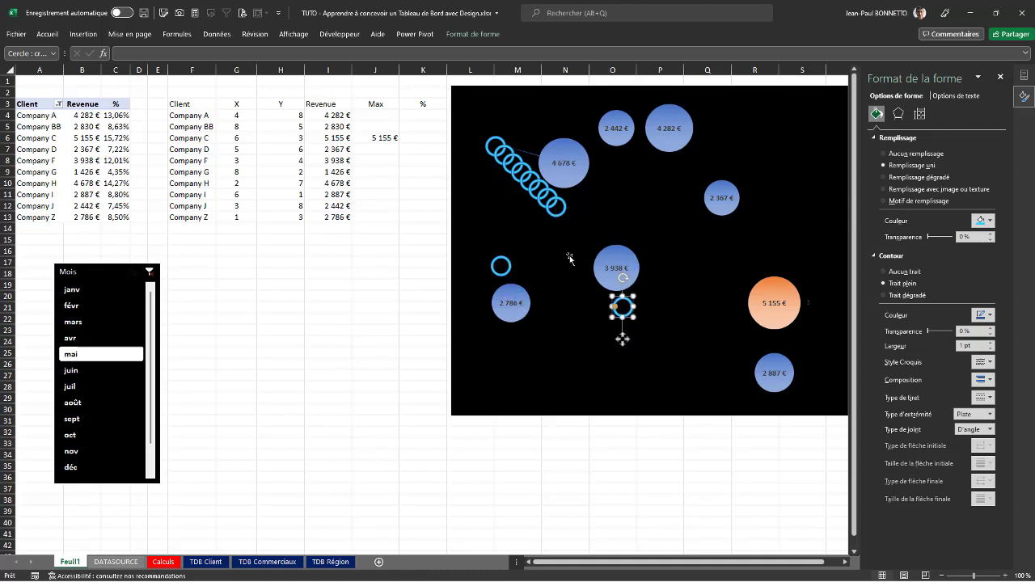
click(556, 239)
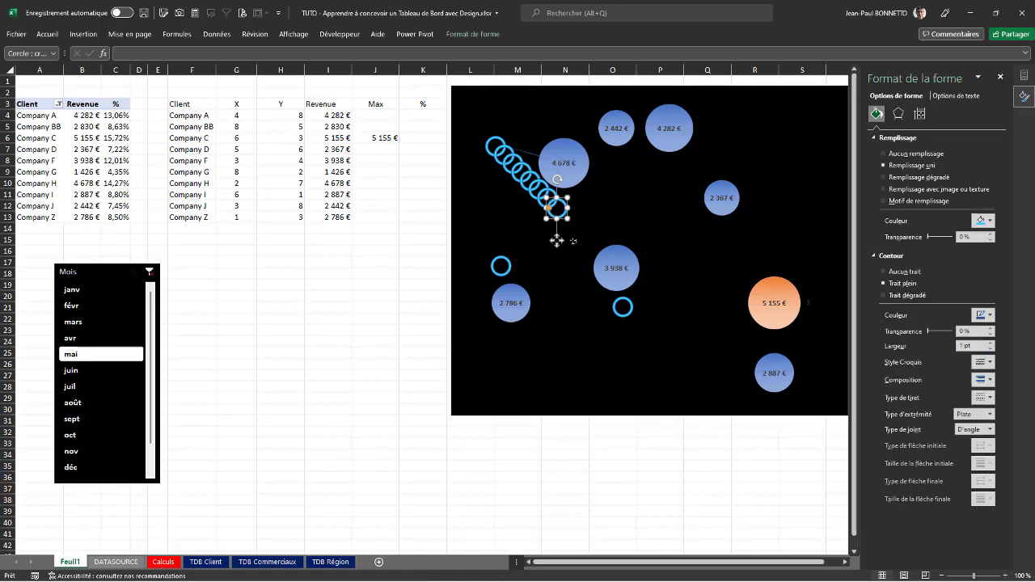
drag(555, 237, 632, 203)
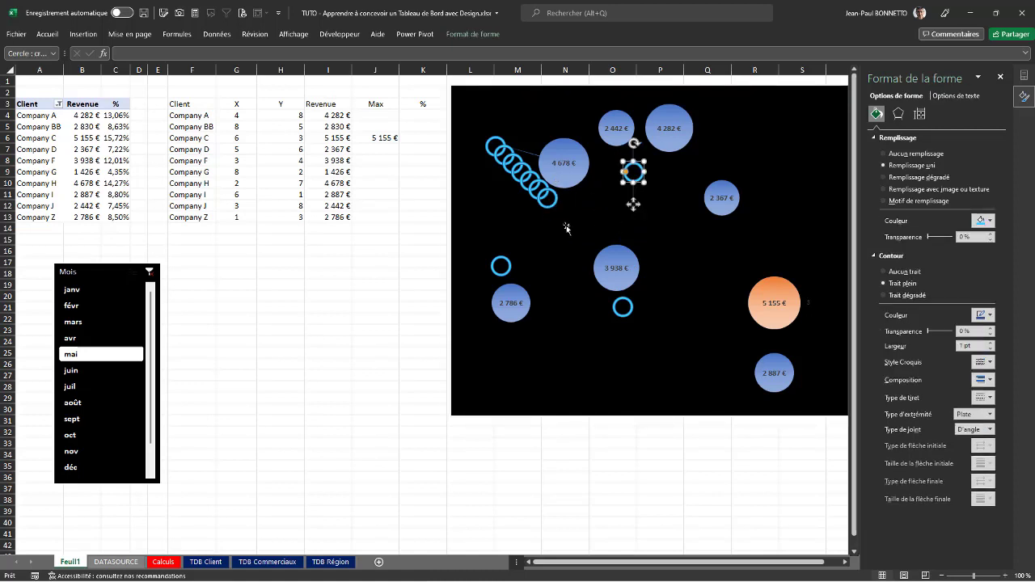
Move three more ring copies beside the 2 887 € bubble, above the 5 155 € bubble and near the upper right of the 2 367 € bubble.
click(556, 212)
drag(547, 231, 721, 388)
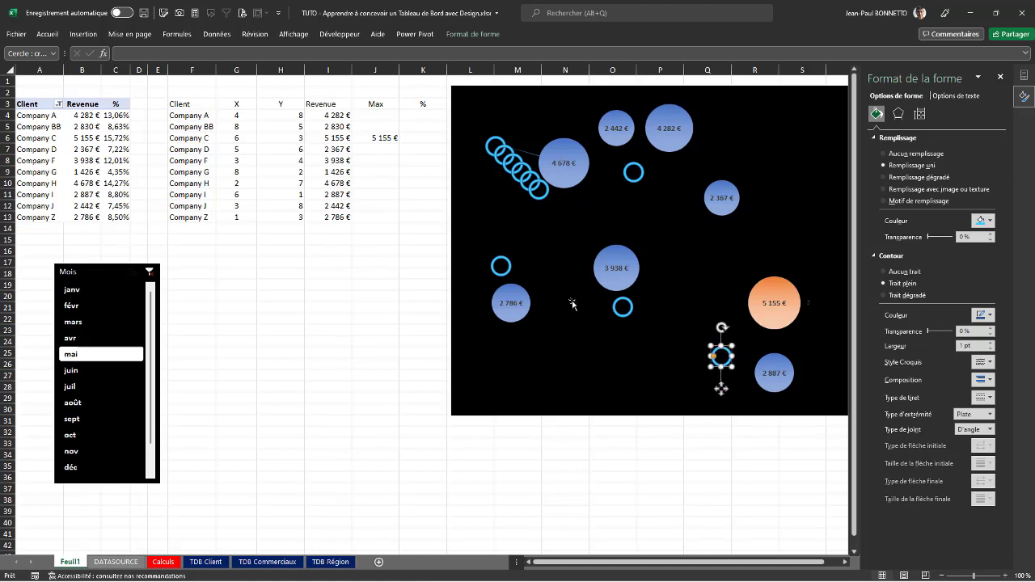
click(541, 203)
drag(538, 221, 808, 284)
click(529, 213)
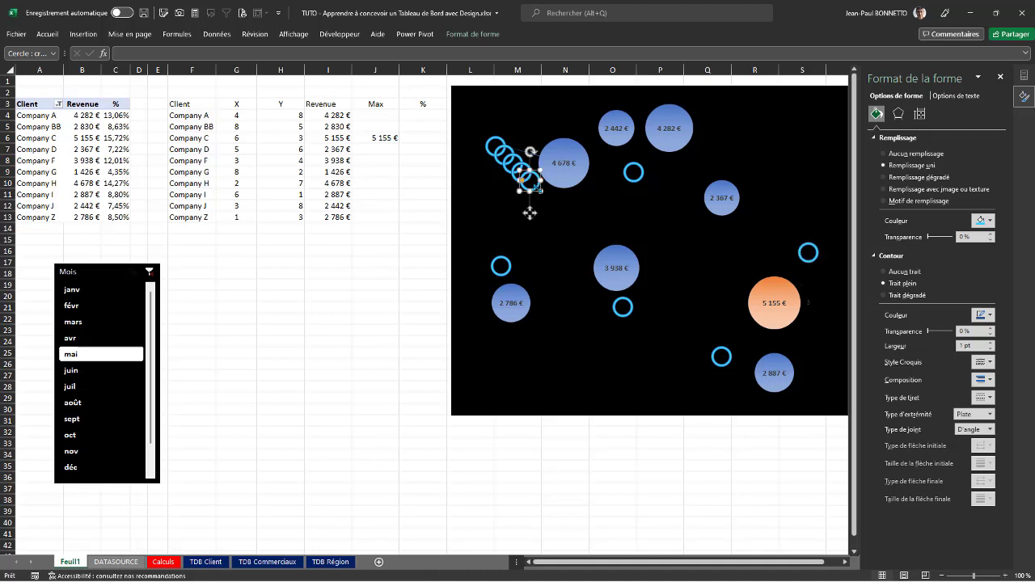
drag(530, 212, 773, 199)
Move a ring copy to the upper right of the 4 282 € bubble and another to the upper left of the 2 442 € bubble.
click(522, 202)
drag(522, 202, 712, 137)
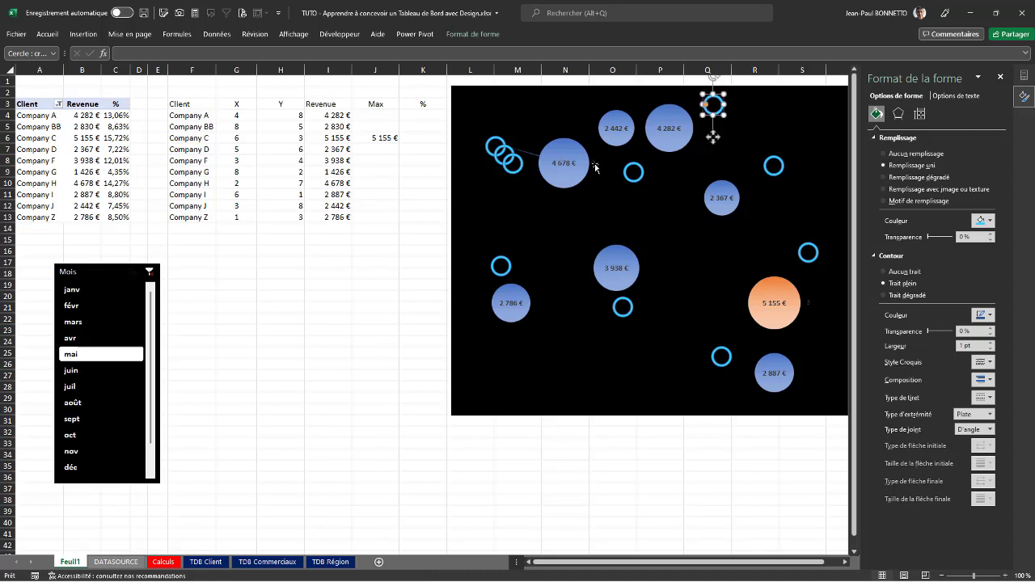
click(519, 171)
drag(518, 197, 576, 133)
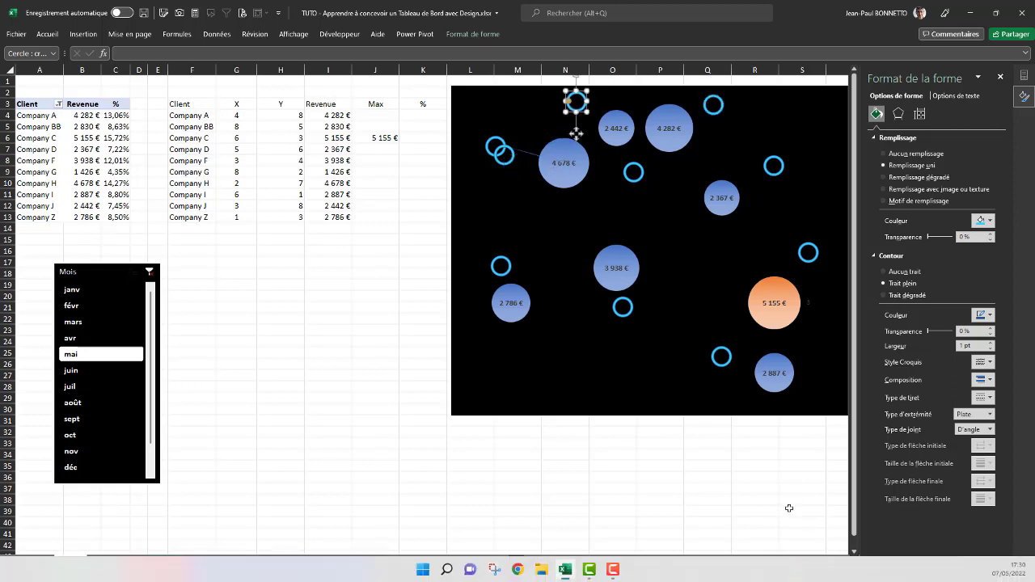
Move the last stacked ring above the 2 830 € bubble and place an additional ring copy below the 1 426 € bubble.
click(1000, 77)
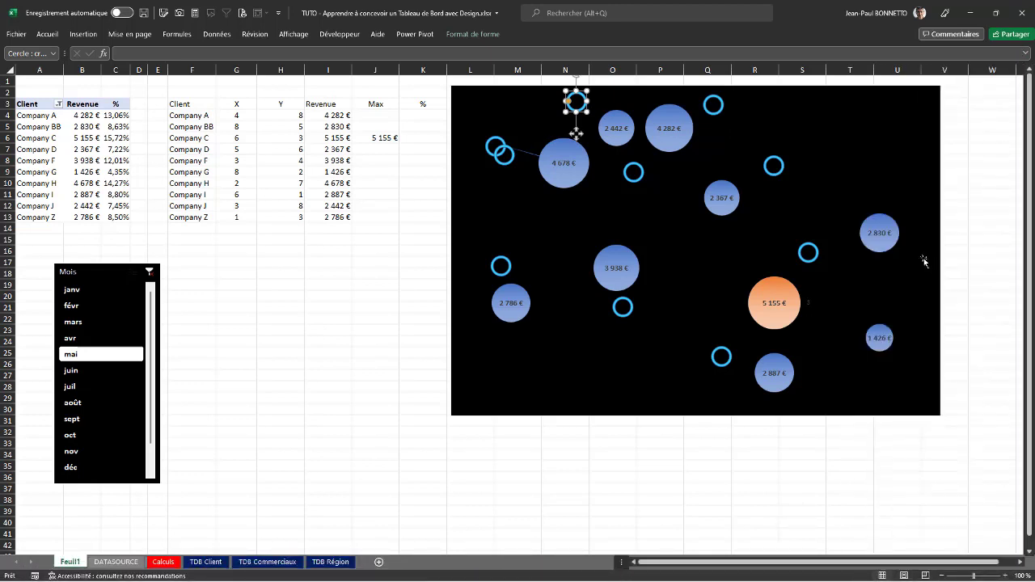
click(507, 160)
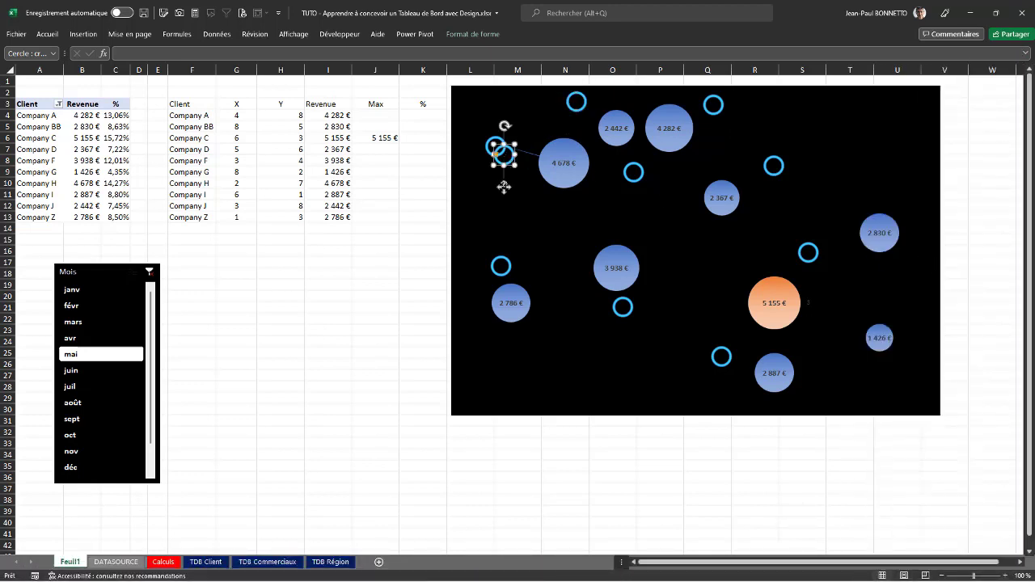
drag(503, 187, 897, 215)
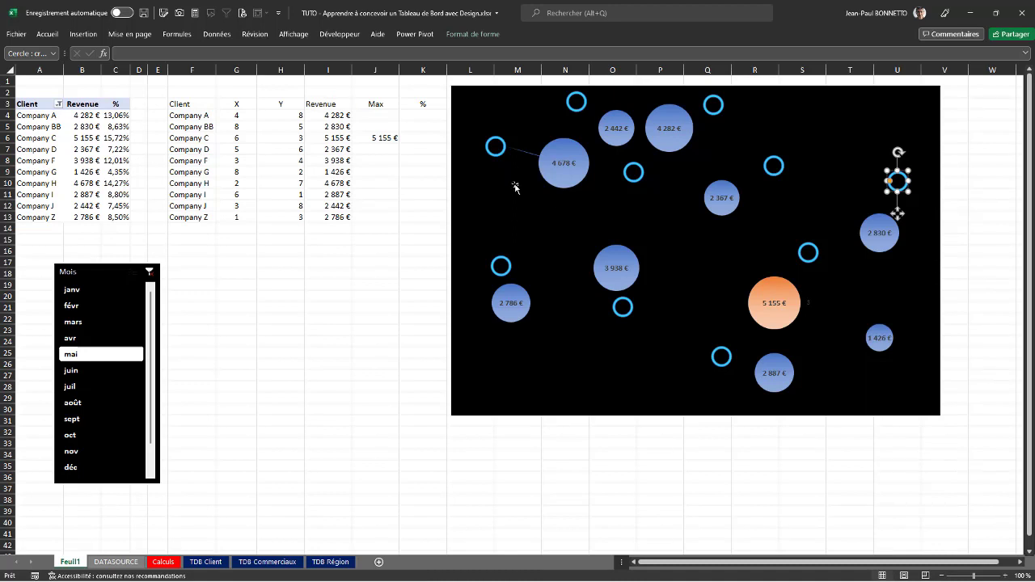
click(629, 315)
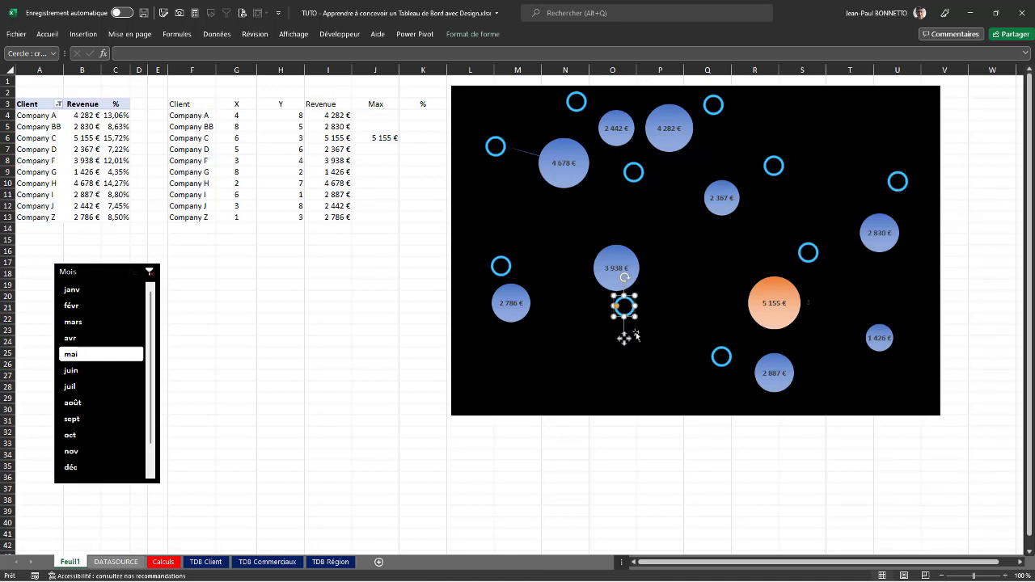
drag(624, 338, 911, 404)
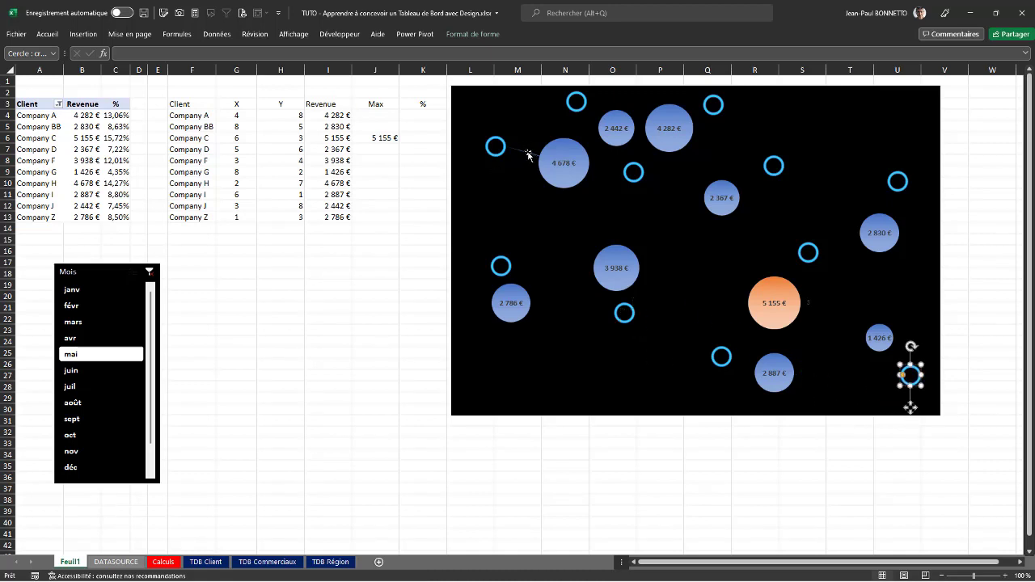
Fit a copy of the gradient connector line between the 2 786 € bubble and its ring, moving the ring slightly higher.
drag(527, 155, 552, 279)
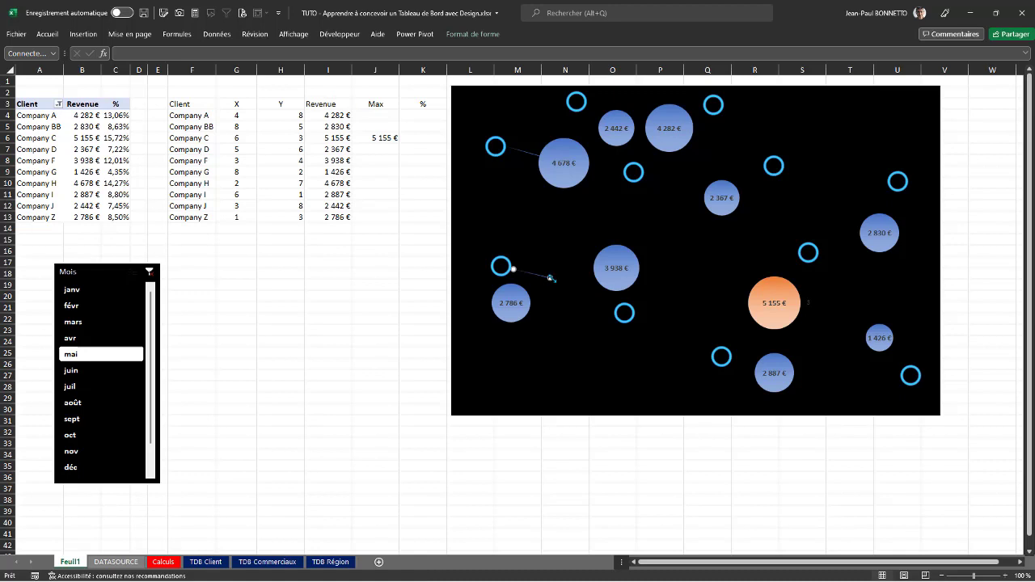
click(512, 269)
click(548, 277)
drag(550, 278, 509, 244)
click(515, 270)
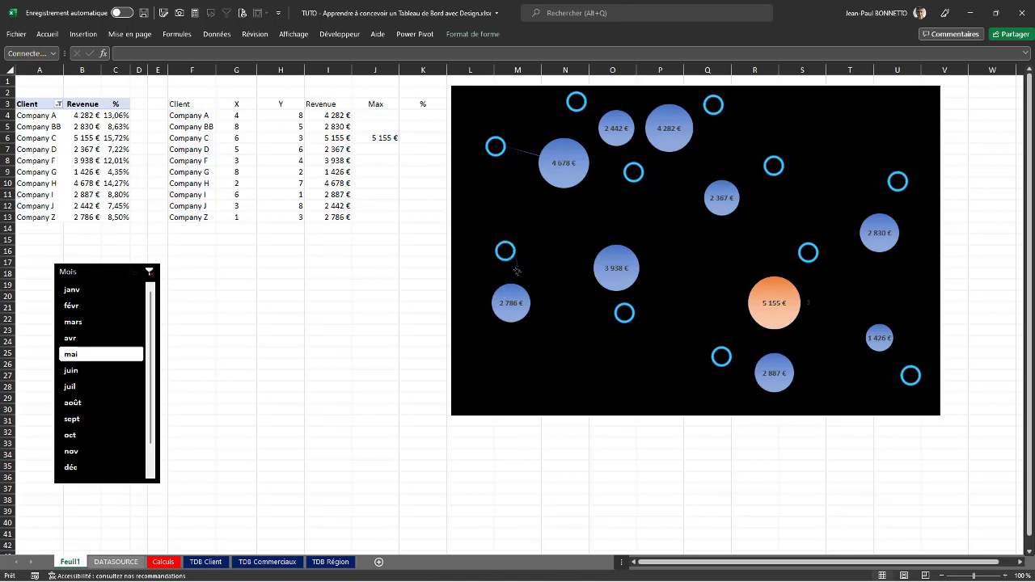
drag(508, 279, 505, 259)
click(507, 282)
click(507, 281)
Duplicate the connector line to link the 3 938 € bubble with its ring, shifting that ring slightly lower.
key(ctrl+d)
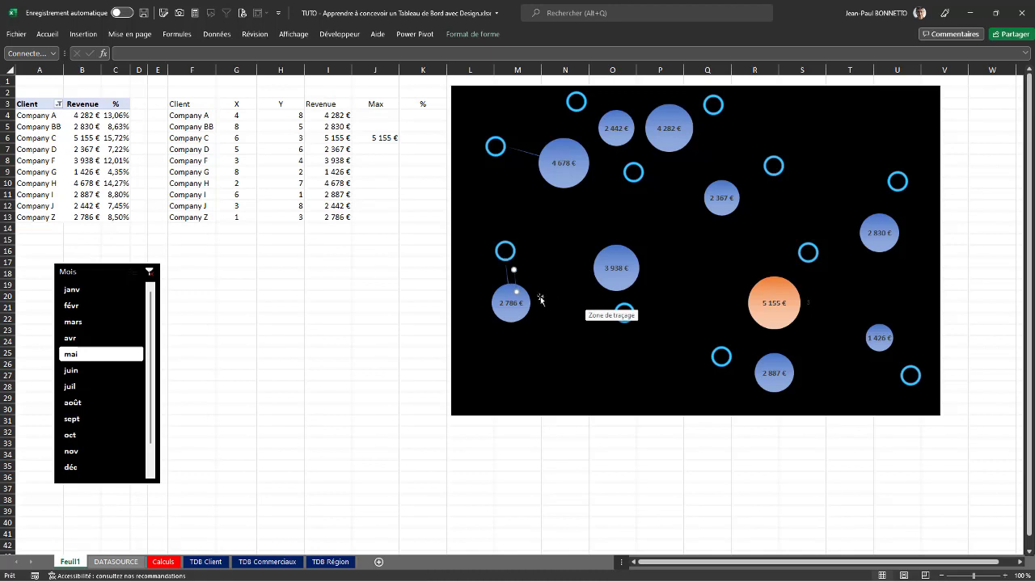
mouse_move(536, 291)
mouse_down()
mouse_move(613, 348)
mouse_move(623, 298)
mouse_move(625, 340)
mouse_up()
key(Delete)
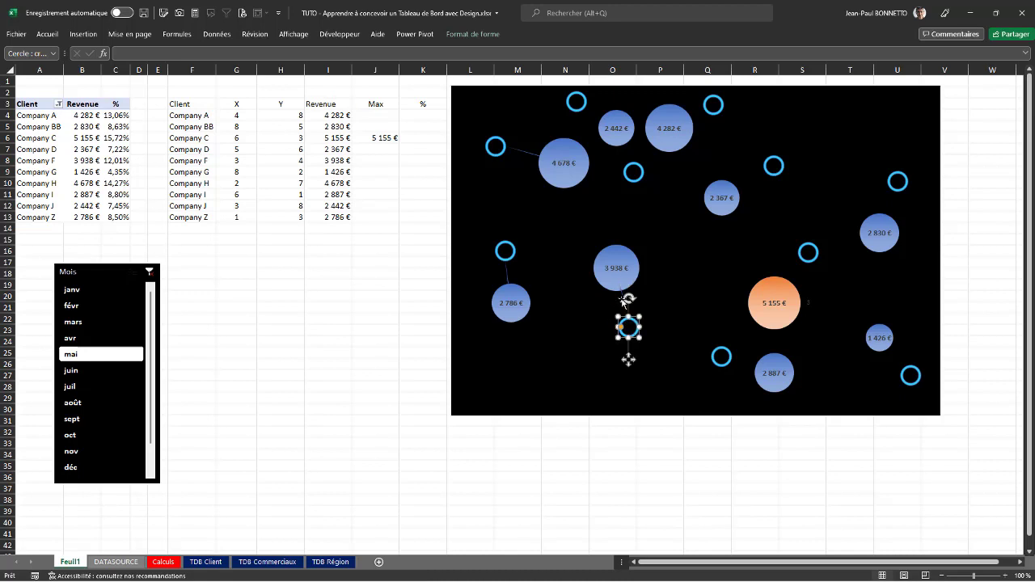
click(619, 300)
drag(623, 302, 625, 315)
click(623, 292)
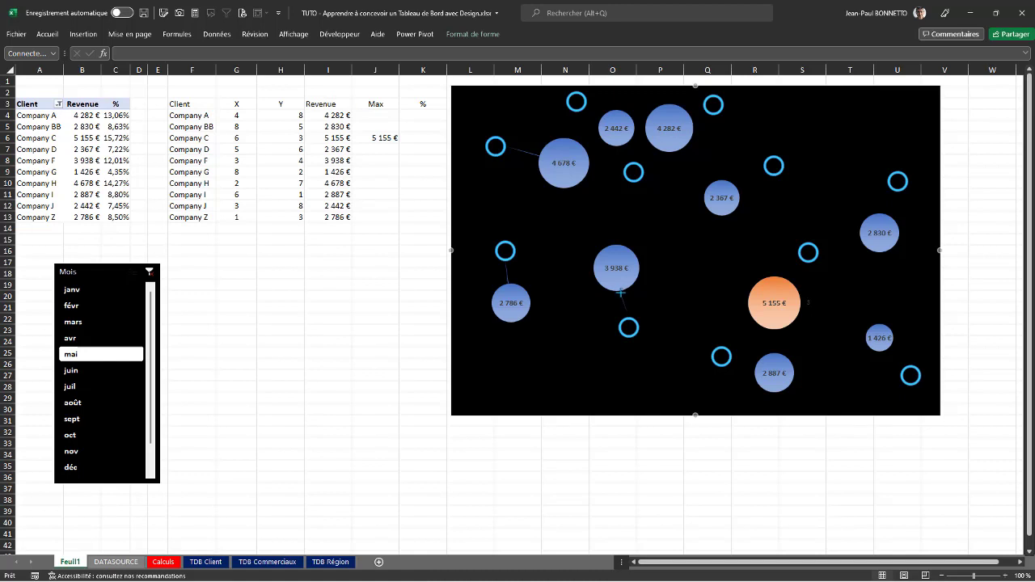
Format the bubbles' revenue data labels in Agency FB, size 12, with black font colour.
click(706, 295)
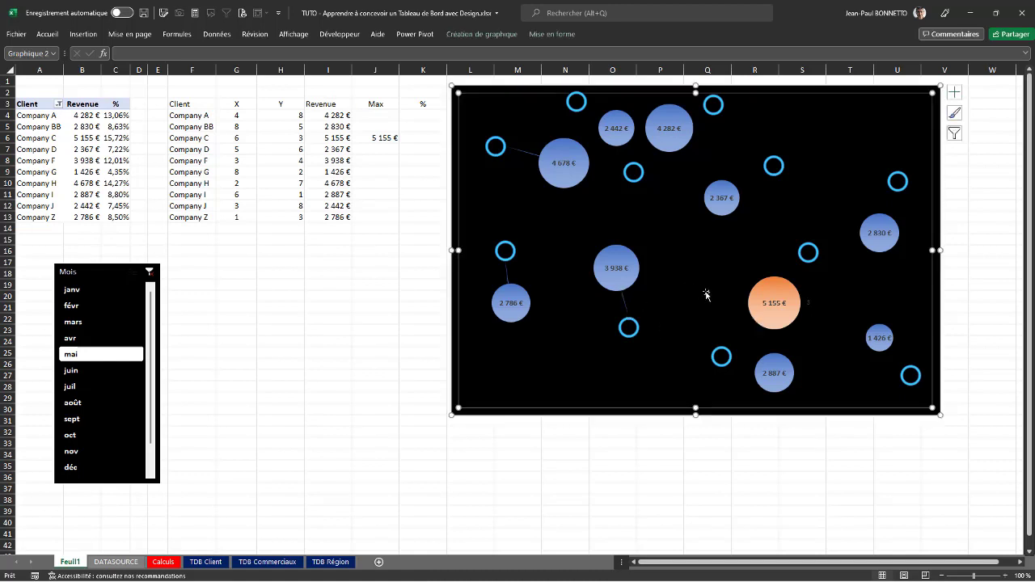
click(570, 163)
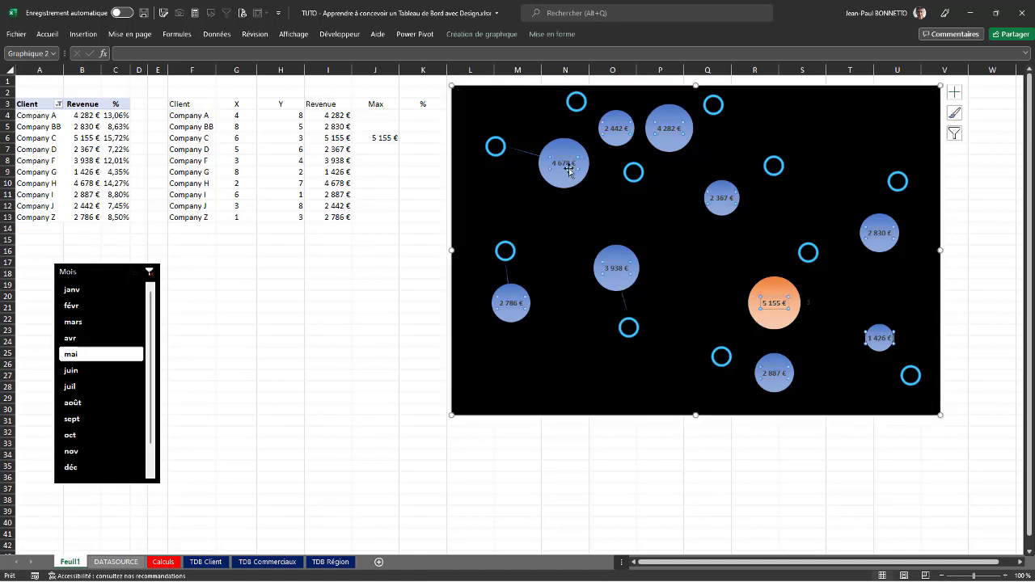
click(57, 35)
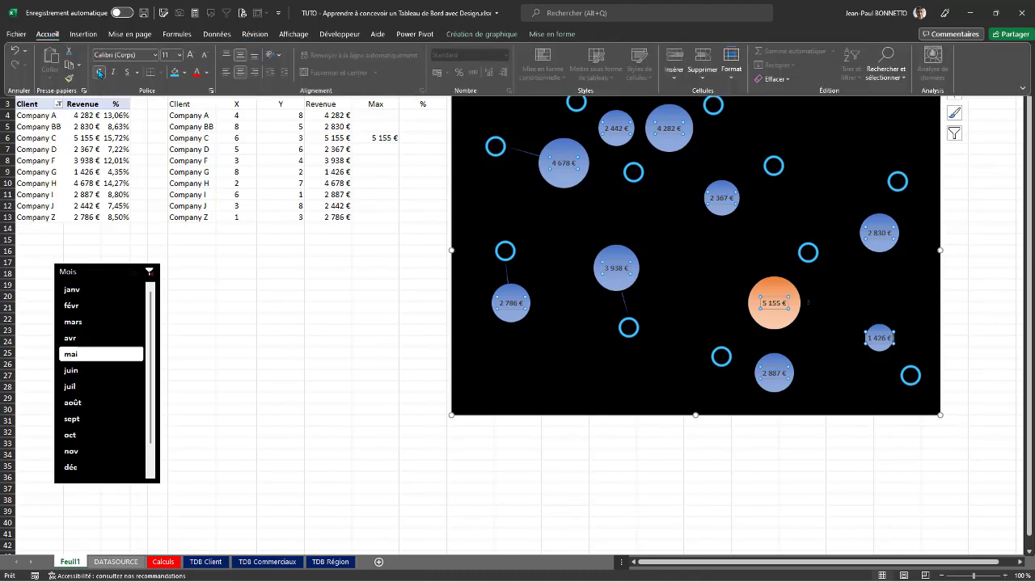
click(155, 55)
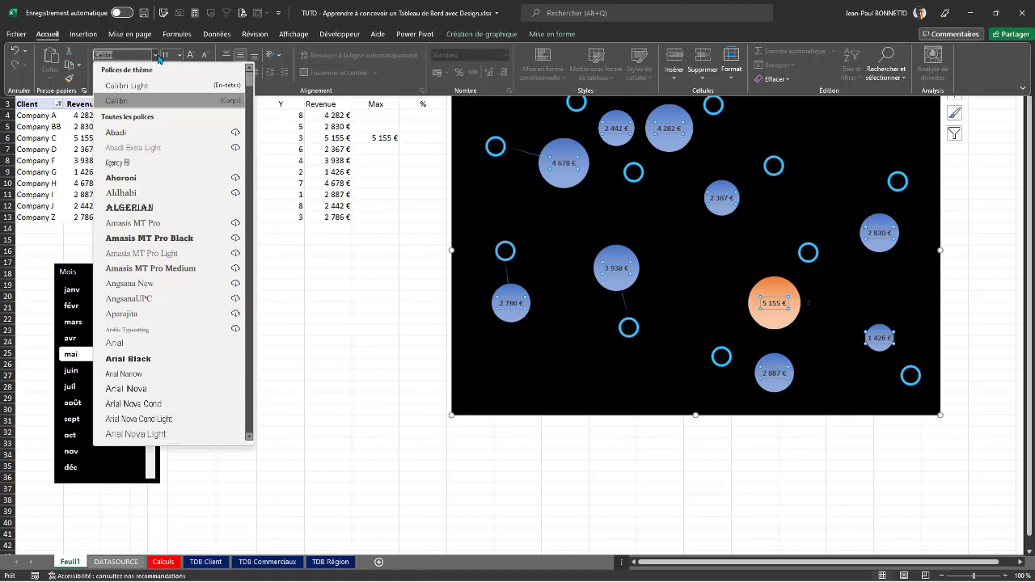
click(117, 162)
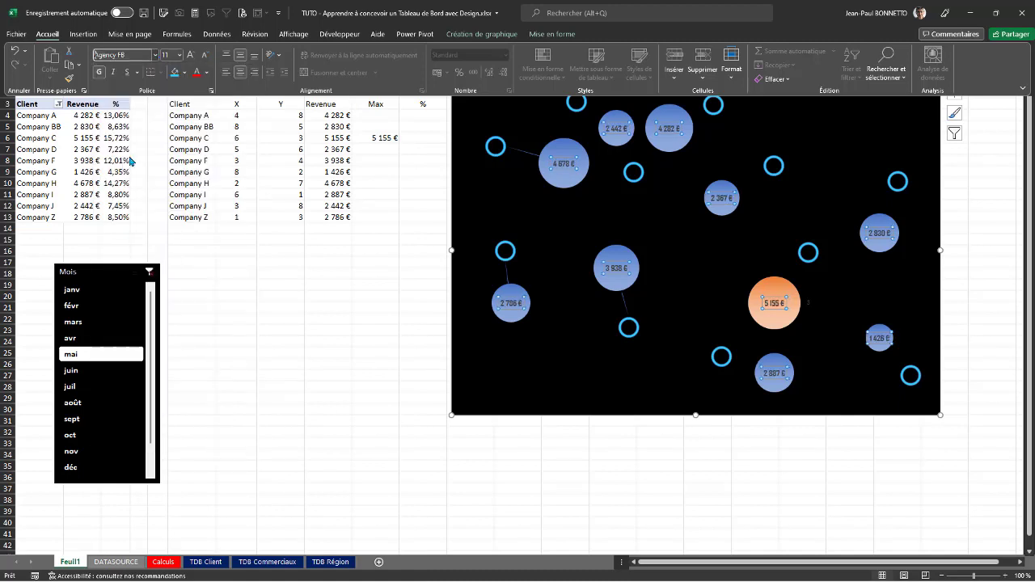
click(190, 54)
click(207, 73)
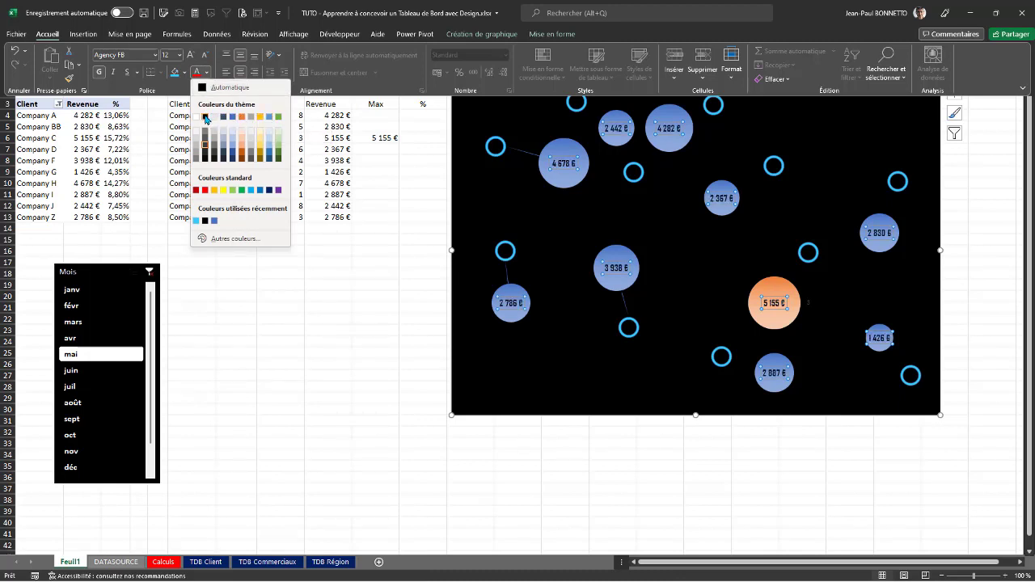
click(206, 118)
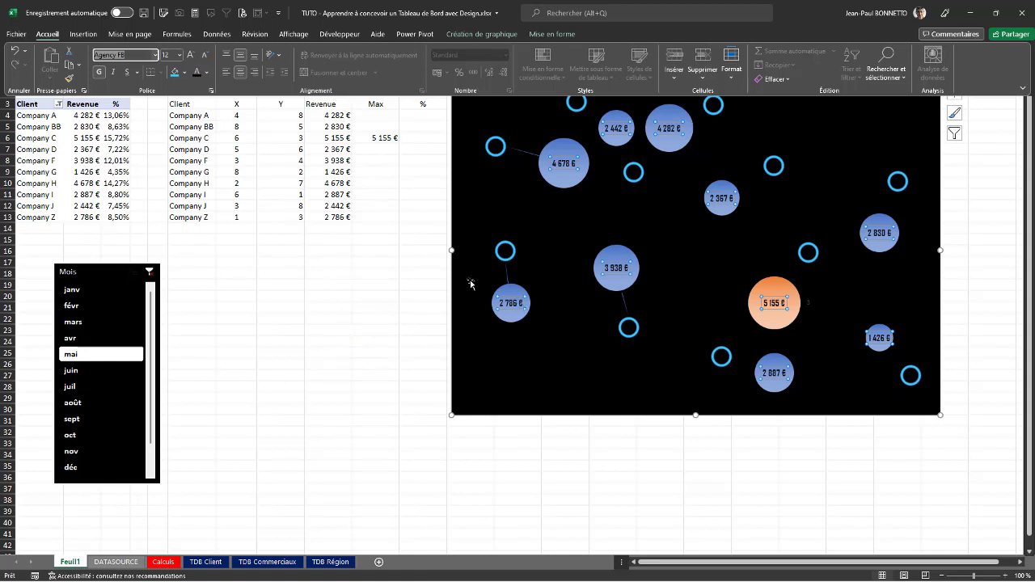
Enter =RECHERCHEV(F4;$A$4:$C$13;3;0) in cell K4 to retrieve the client's percentage.
click(436, 117)
click(424, 115)
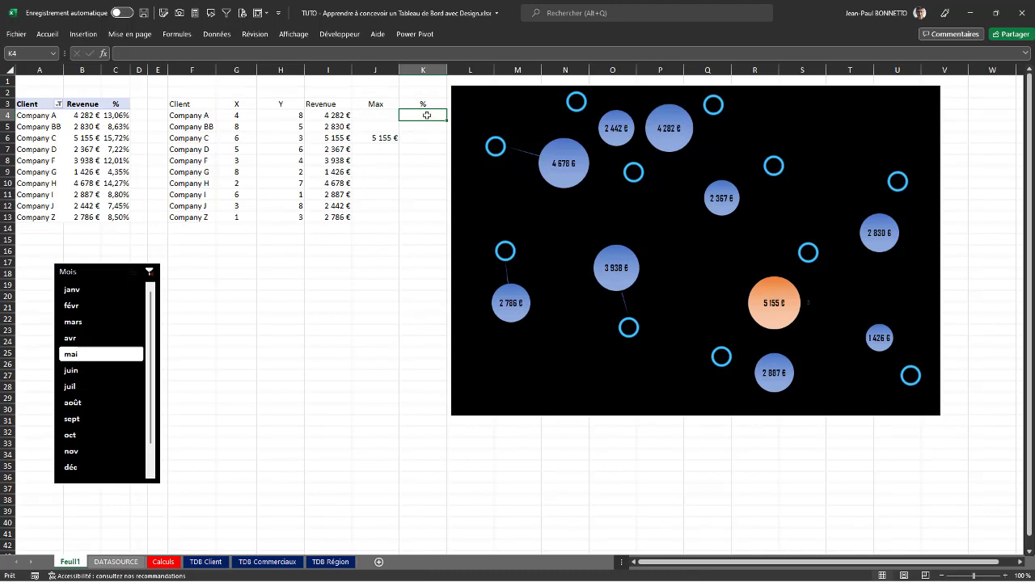
text(=re)
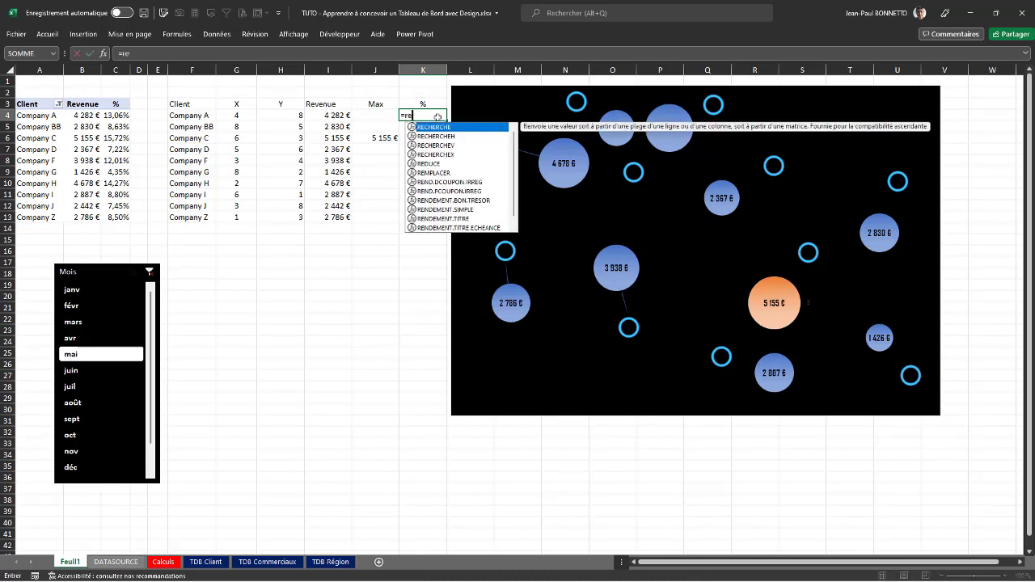
double_click(435, 145)
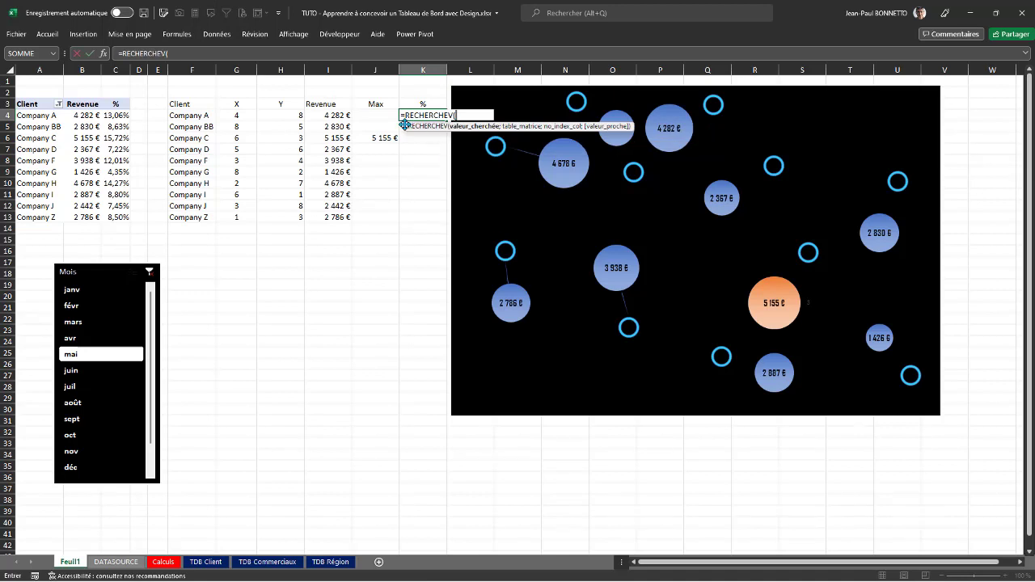
click(192, 116)
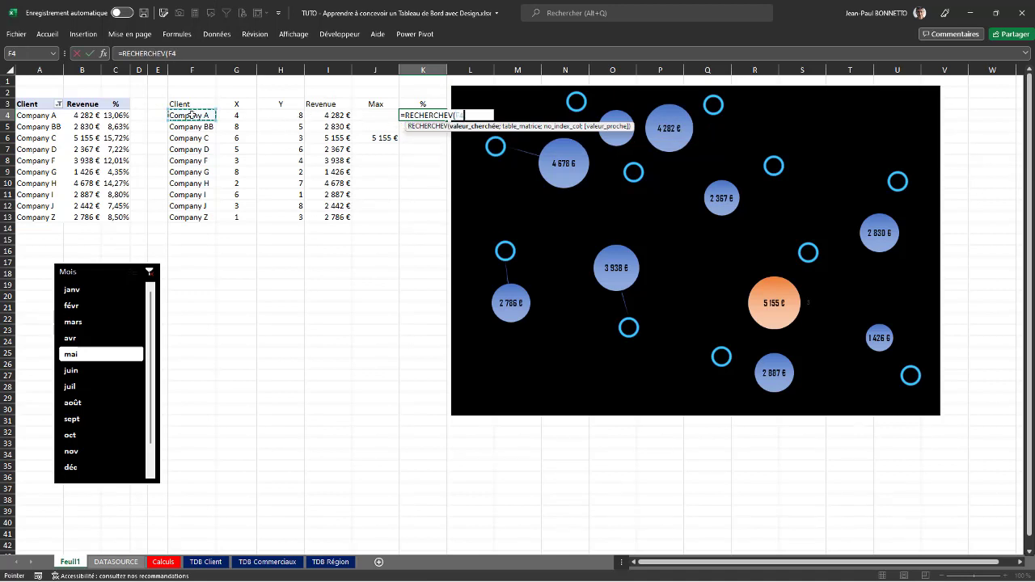
text(;)
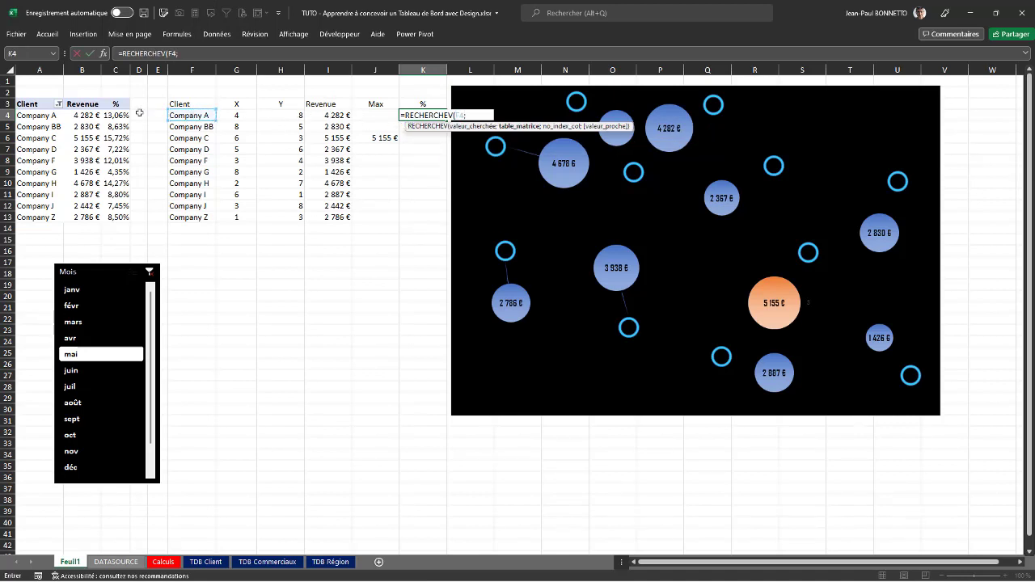
drag(22, 115, 122, 227)
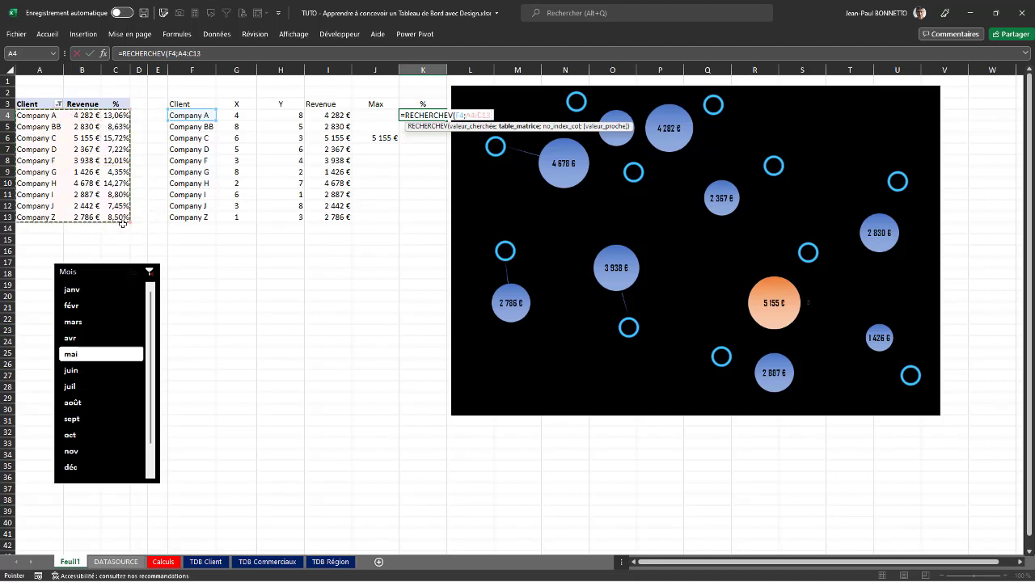
key(F4)
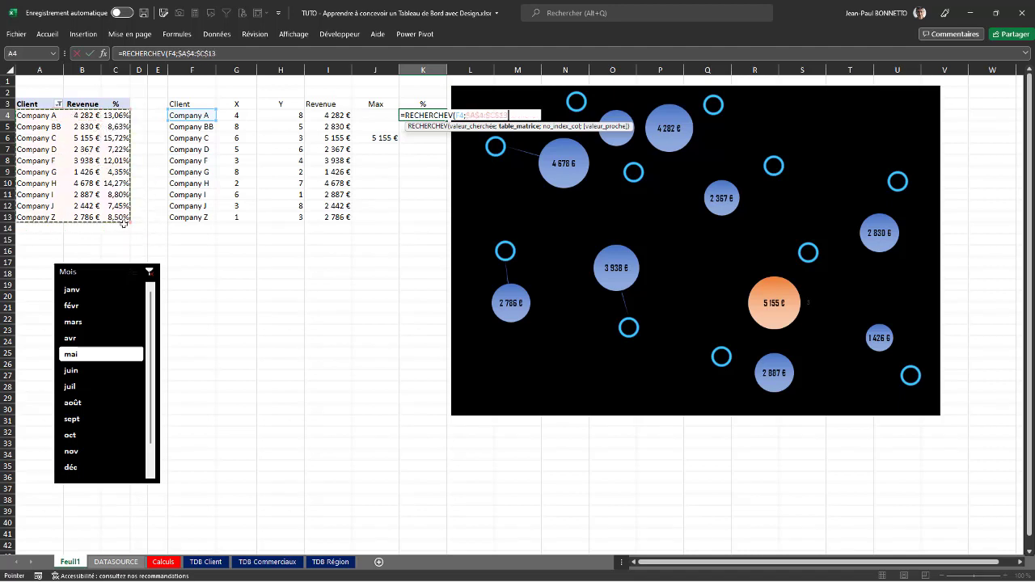
text(;)
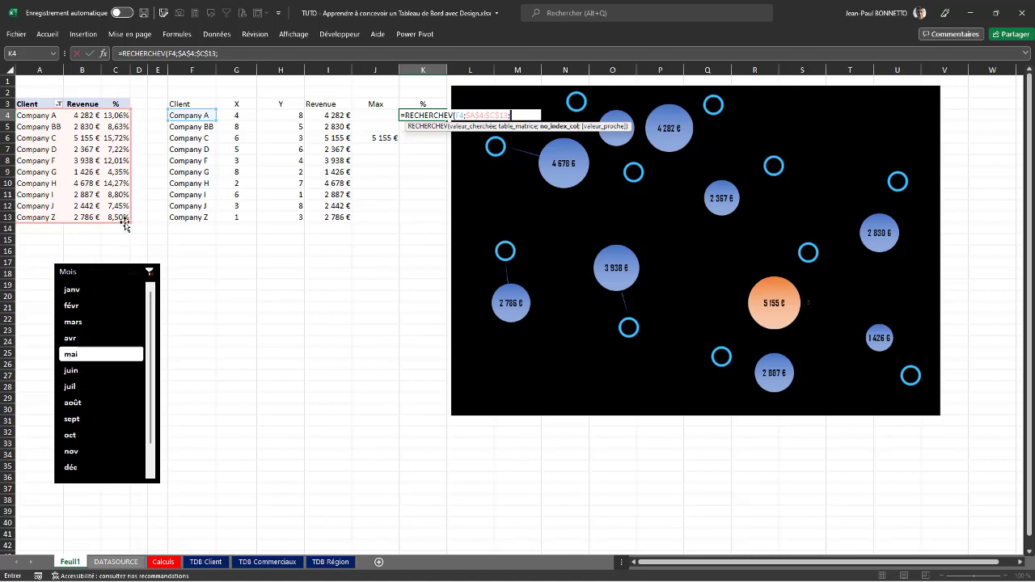
text(3;)
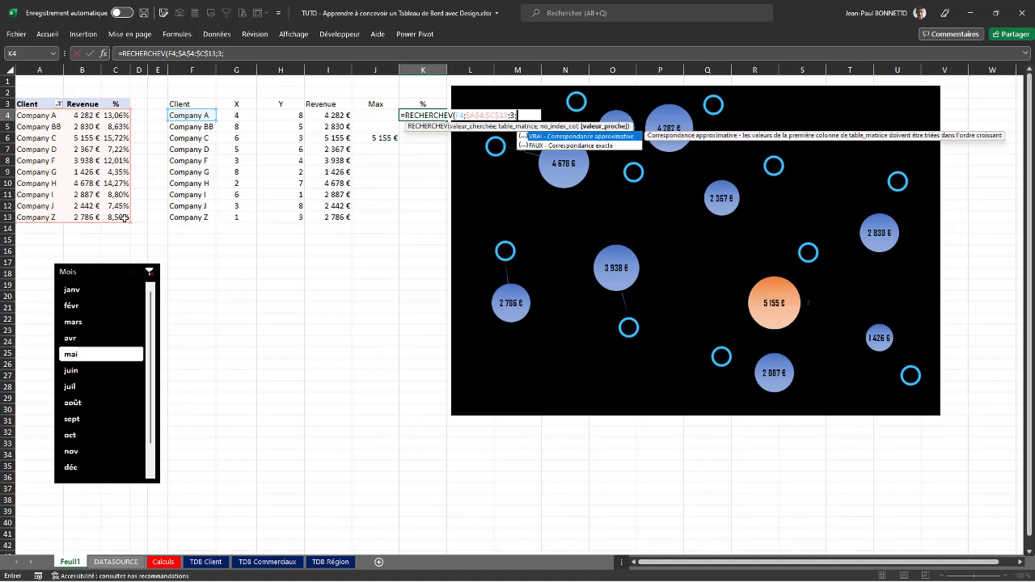
text(0)
key(Return)
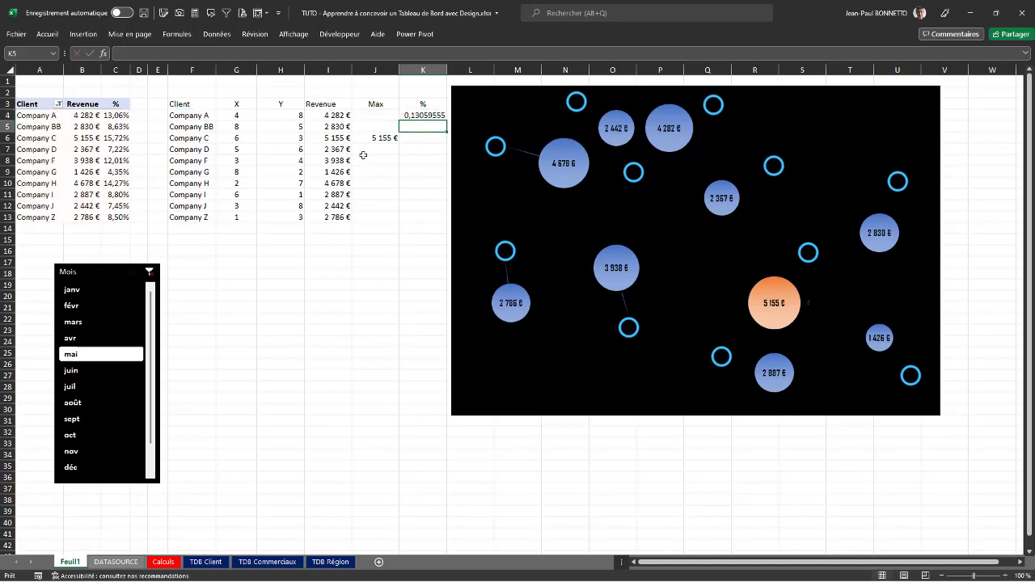
Copy the percentage format of cell C4 onto cells K4:K13.
click(104, 116)
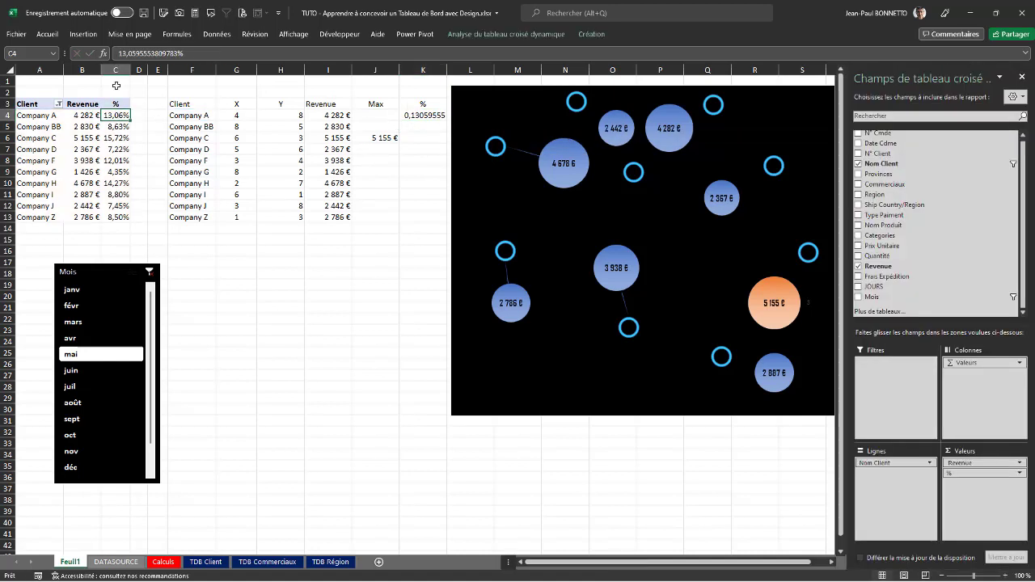
click(48, 34)
click(71, 66)
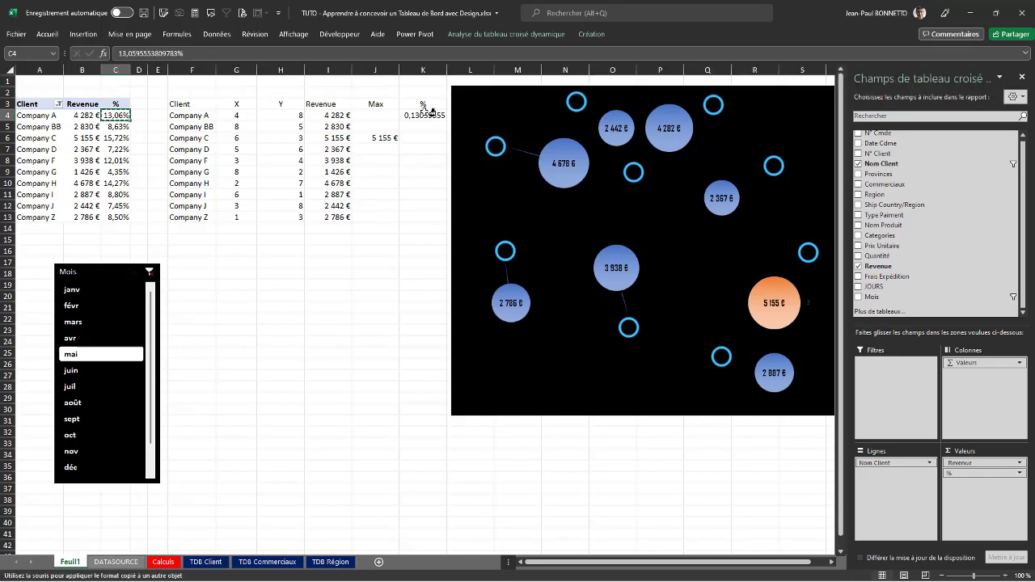
drag(422, 115, 422, 218)
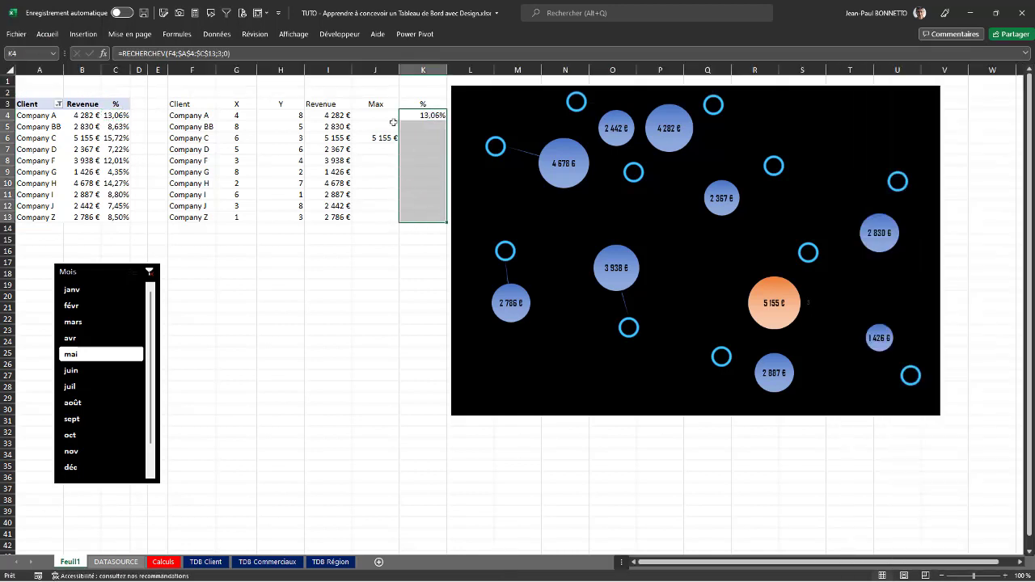
Narrow columns G, H, J and K, and nudge the bubble chart slightly to the right.
drag(258, 68, 283, 69)
click(288, 69)
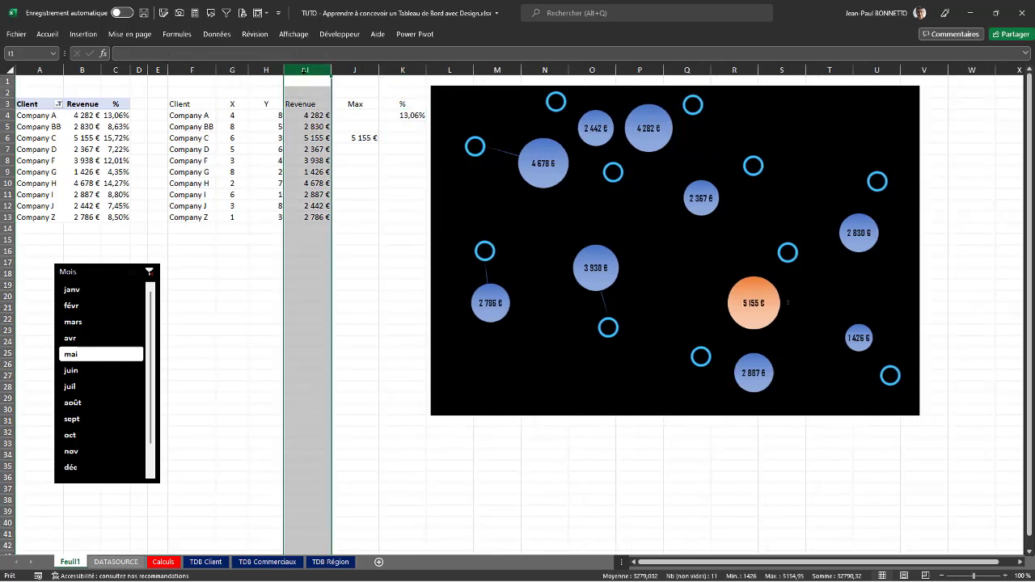
mouse_move(378, 69)
mouse_down()
mouse_move(360, 69)
mouse_move(394, 70)
mouse_up()
click(733, 87)
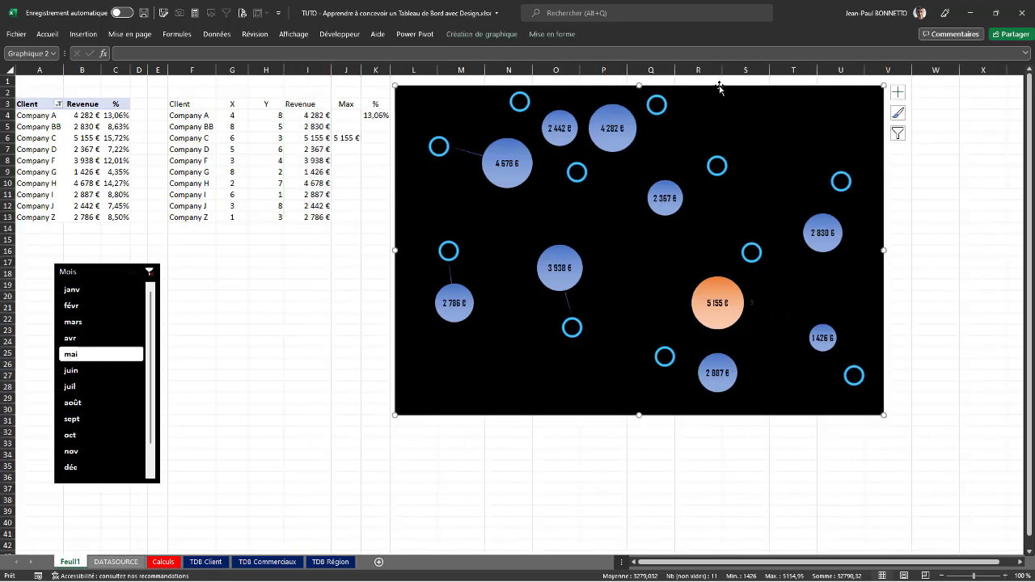
drag(731, 86, 726, 84)
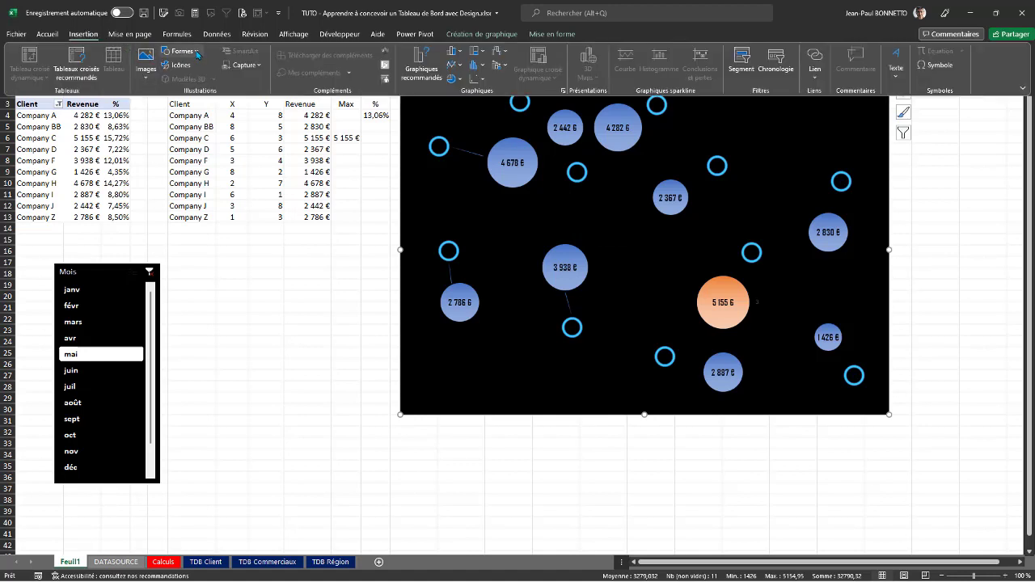
Draw a small text box over the chart's black background, below the 2 786 € bubble.
click(197, 53)
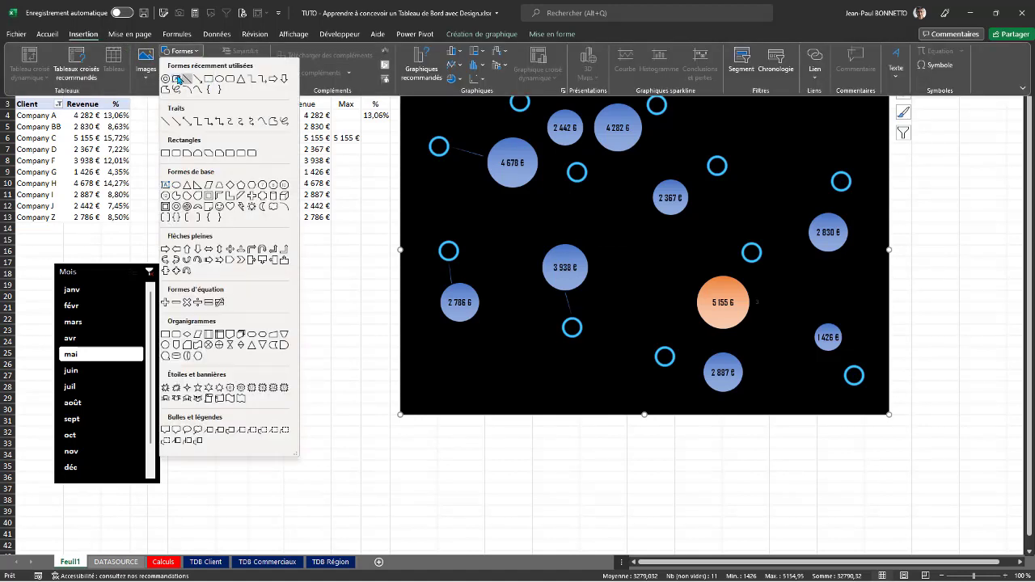
click(175, 78)
drag(273, 273, 471, 374)
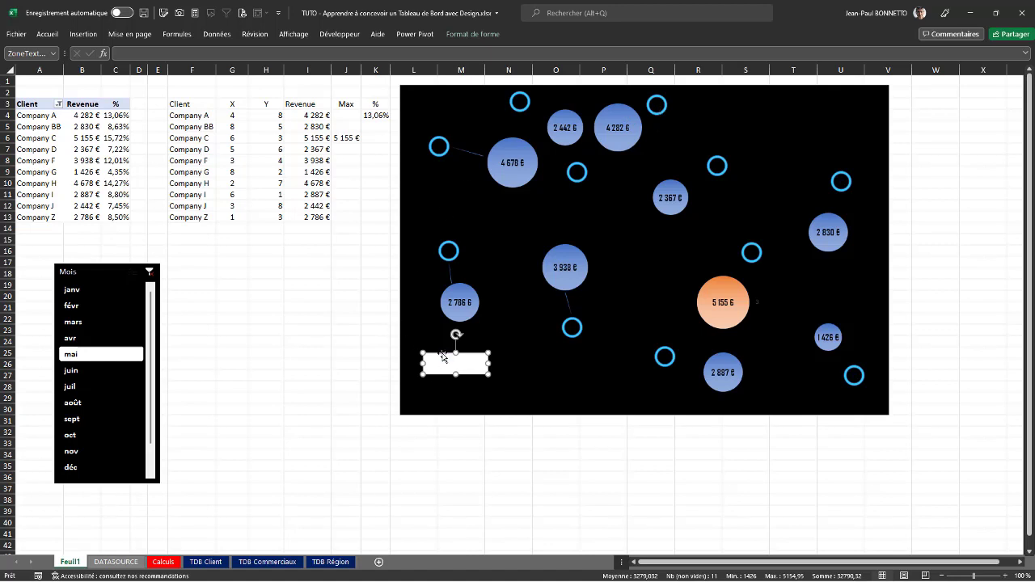
click(448, 357)
drag(445, 360, 409, 361)
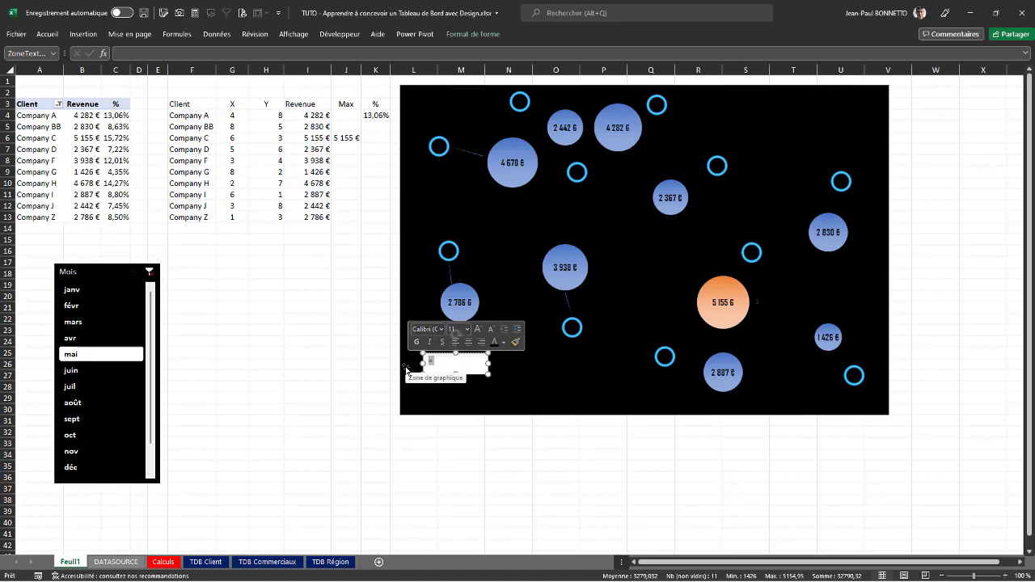
key(Delete)
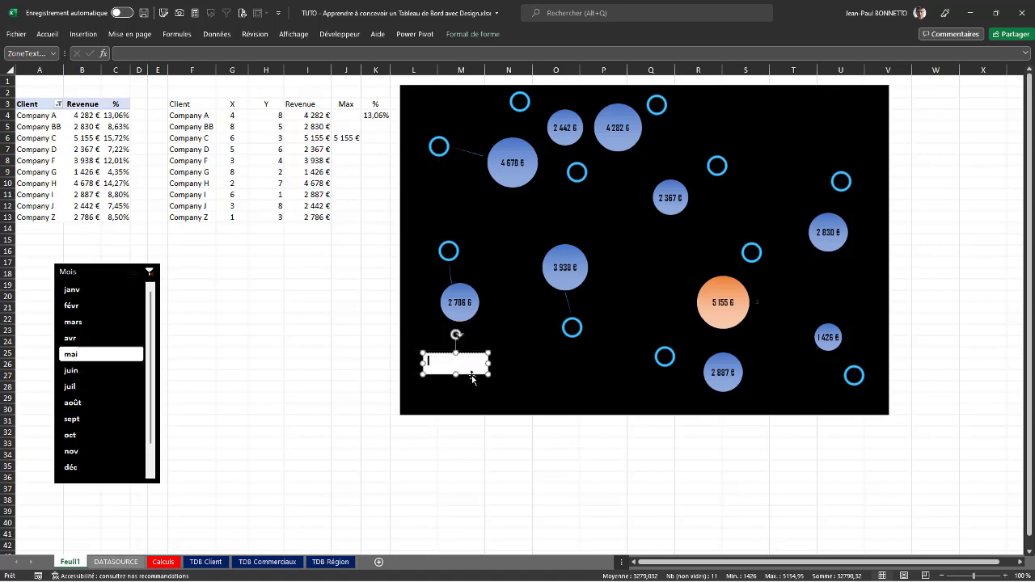
Link the text box to the percentage in cell K4 with the formula =$K$4.
click(152, 55)
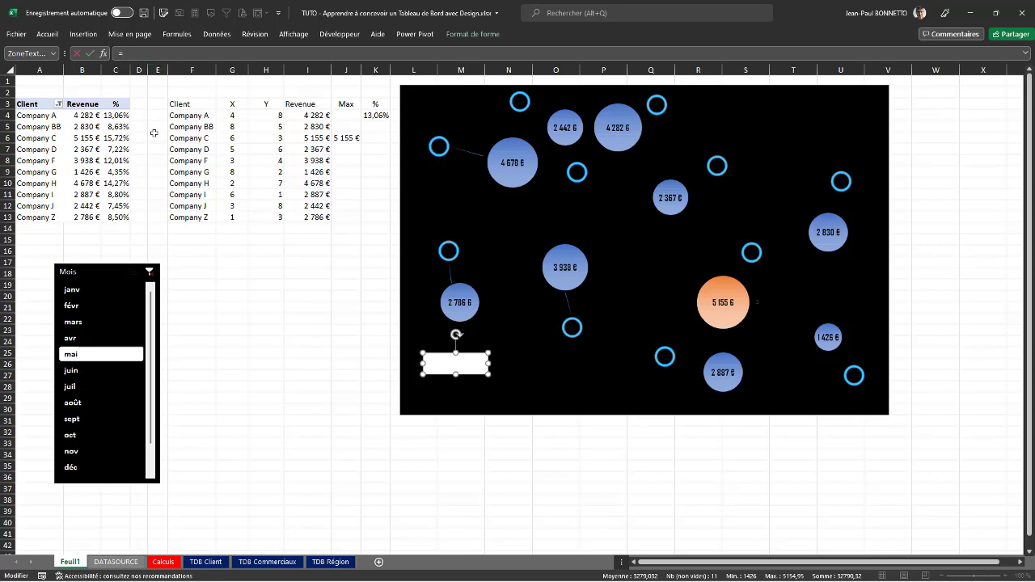
click(374, 115)
key(Return)
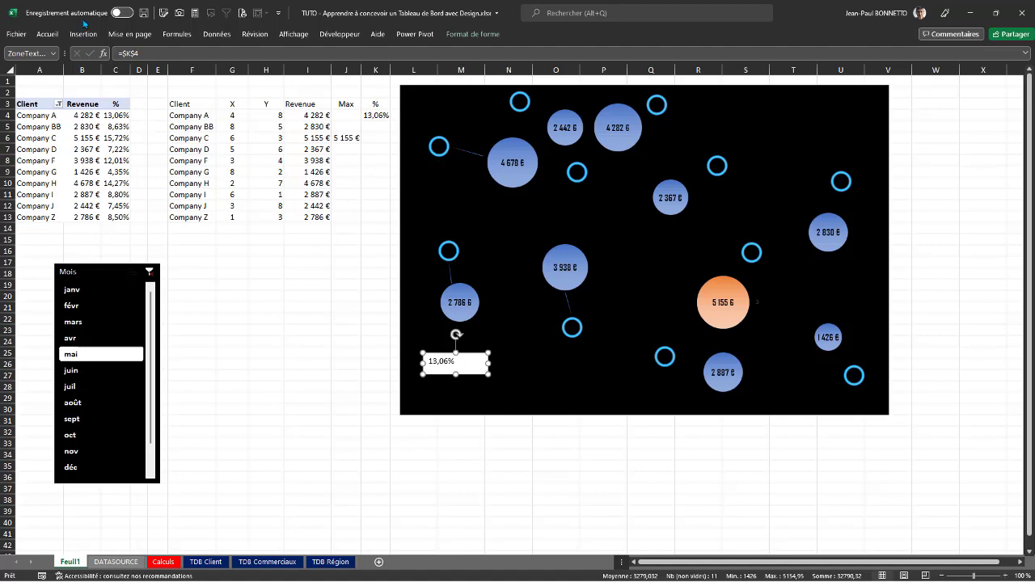
Format the linked text box's percentage in bold Agency FB.
click(45, 34)
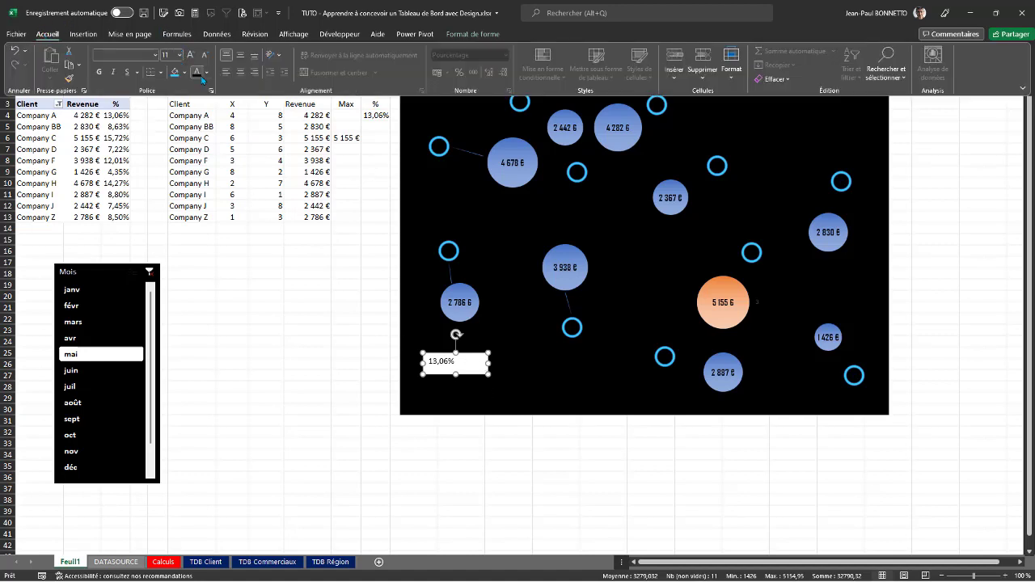
click(207, 77)
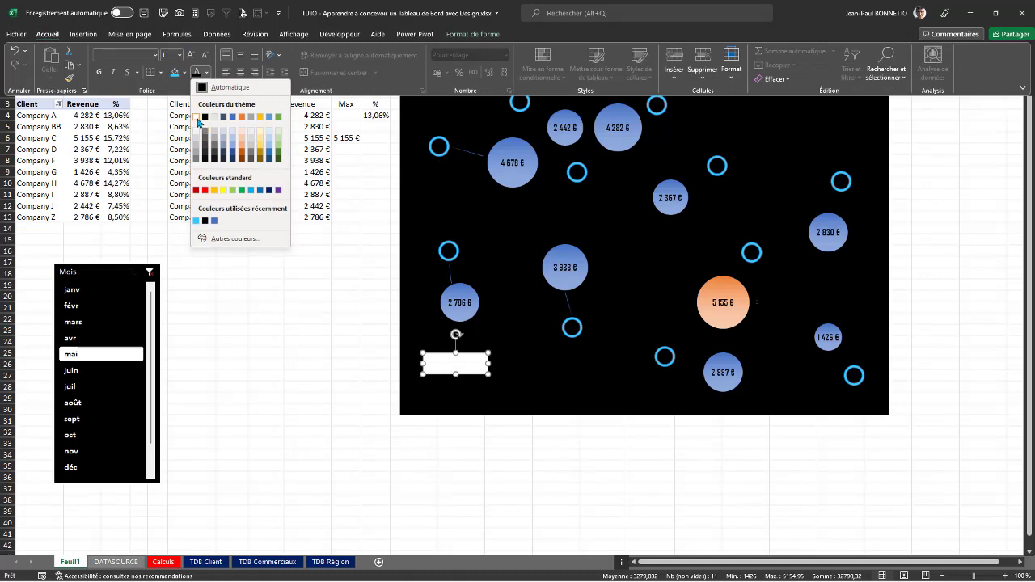
click(214, 61)
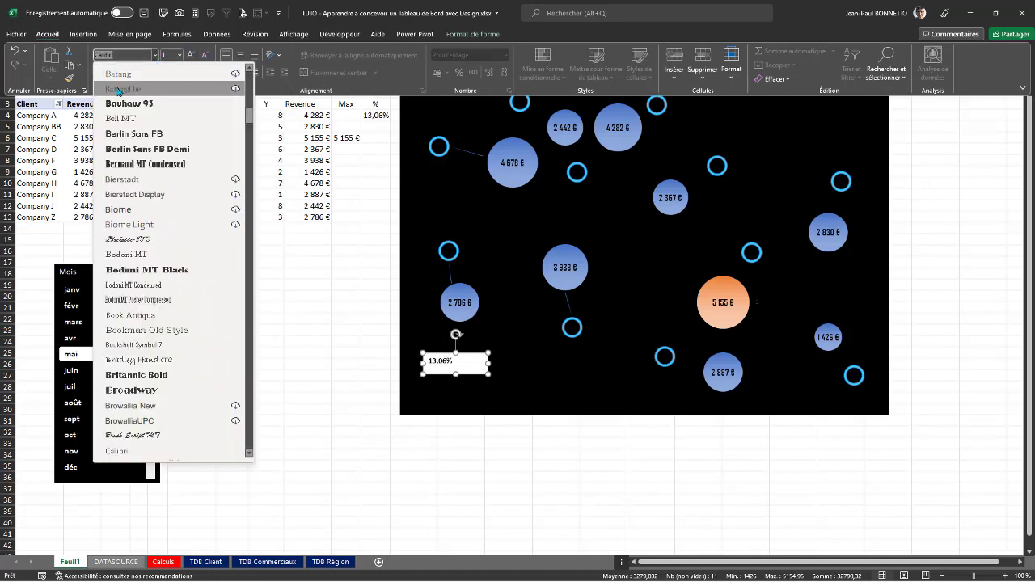
click(155, 55)
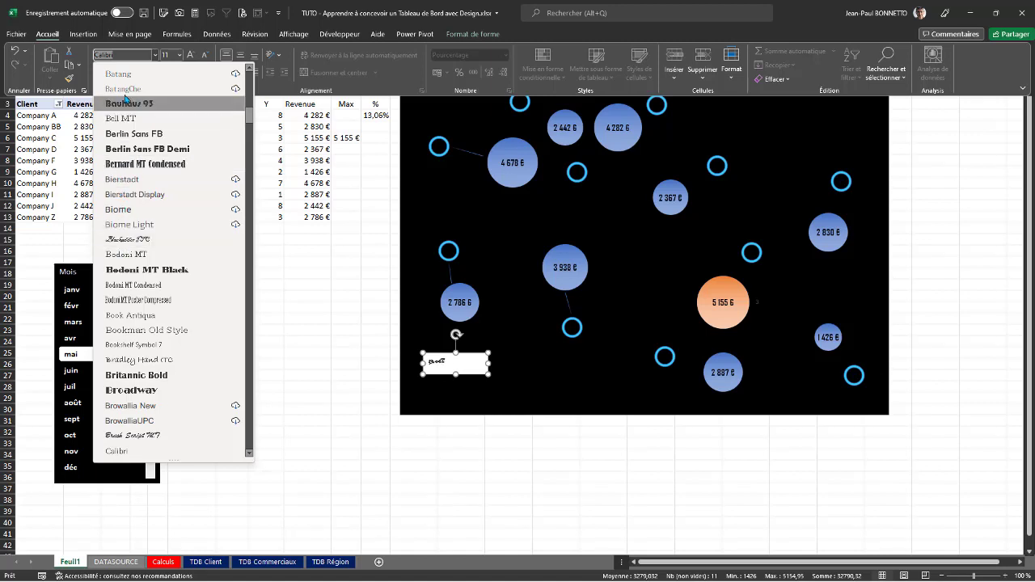
scroll(134, 164, up, 10)
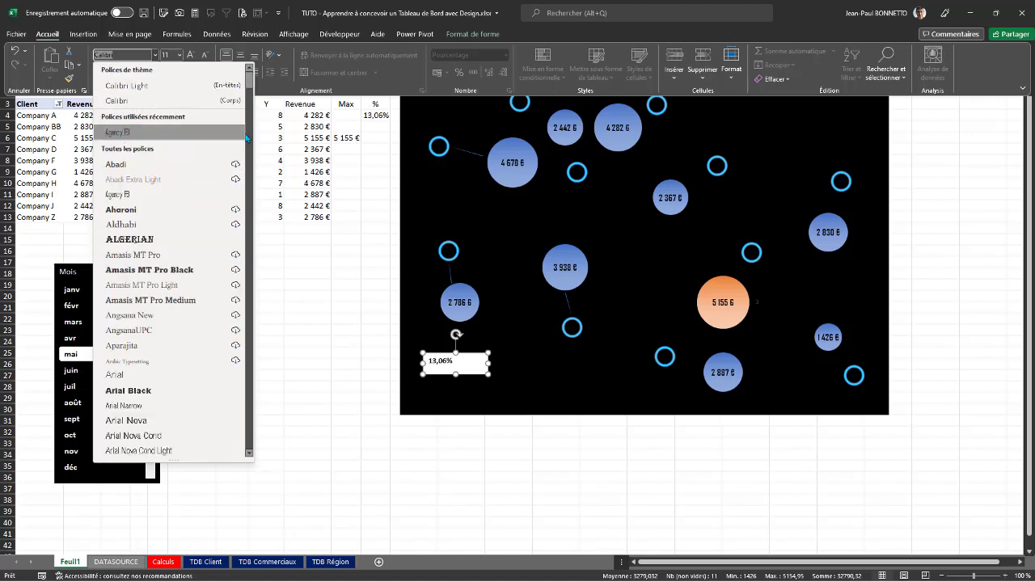
click(125, 136)
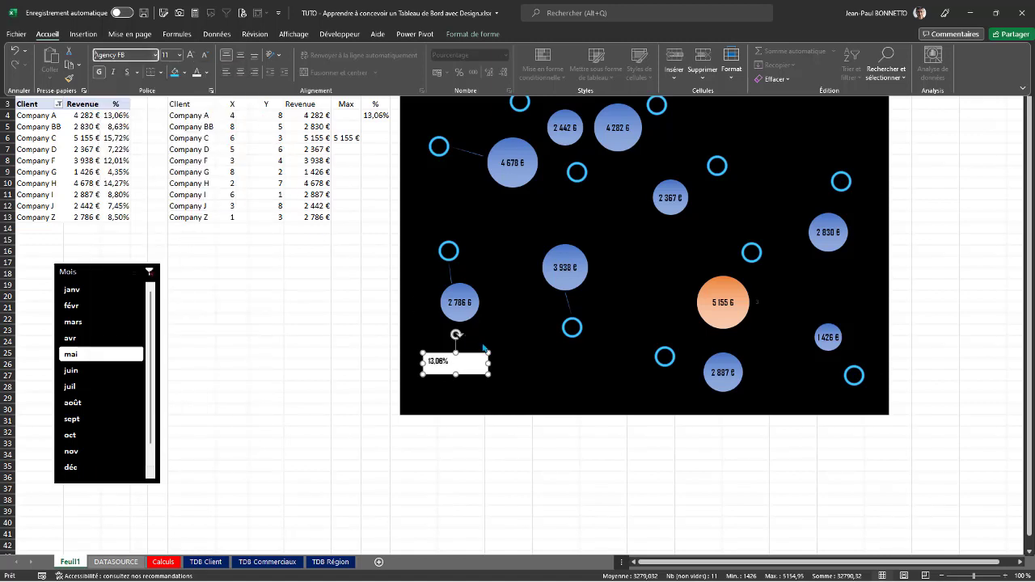
Remove both the fill and the outline from the percentage text box.
click(472, 34)
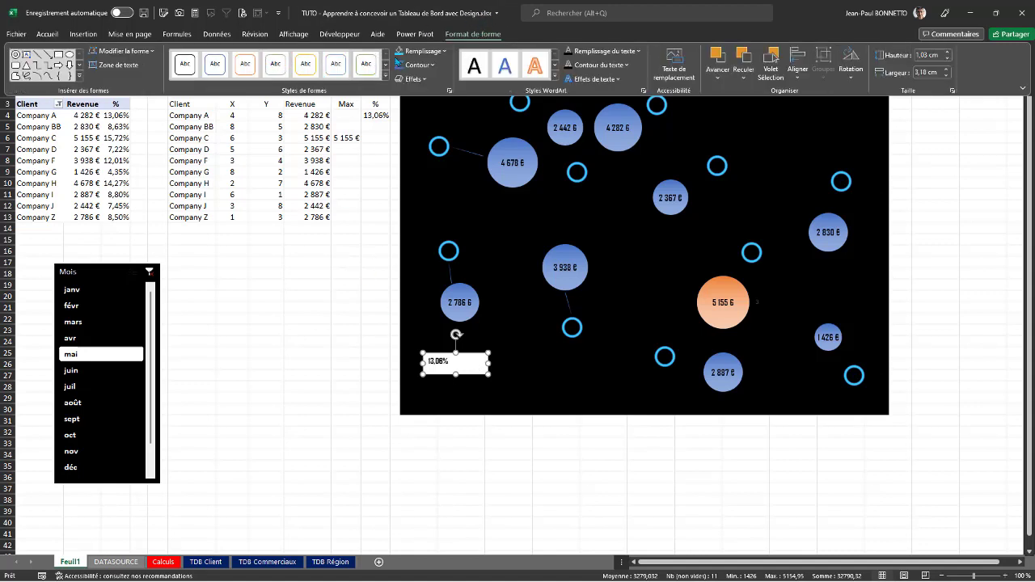
click(446, 51)
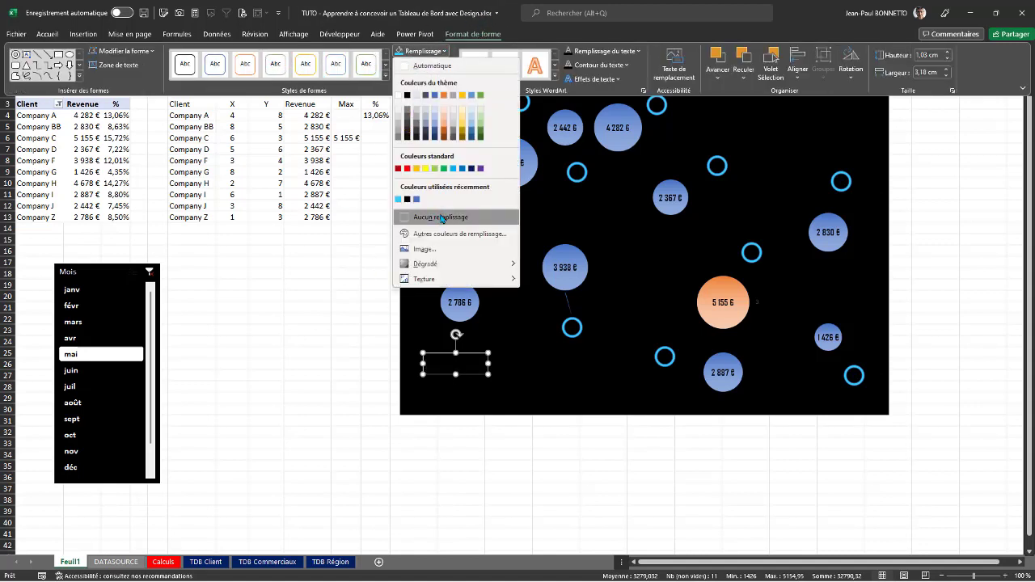
click(441, 218)
click(419, 65)
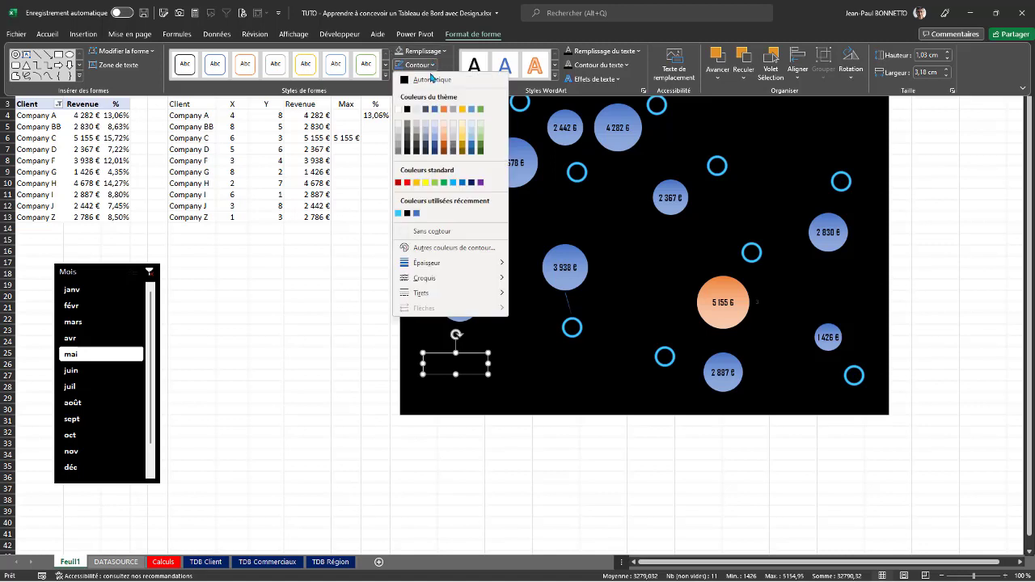
click(429, 232)
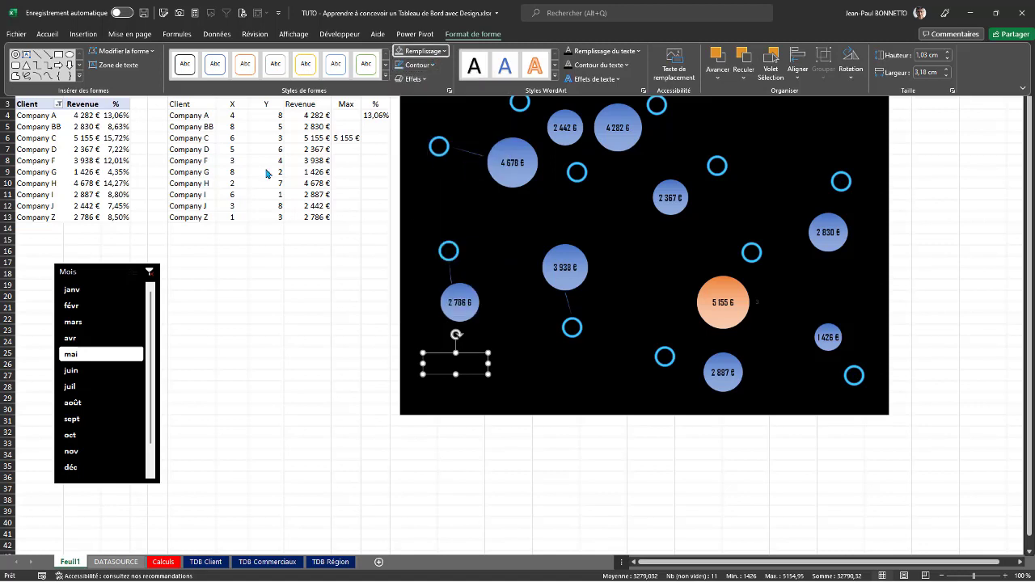
Color the text box's percentage white and center it horizontally and vertically.
click(47, 34)
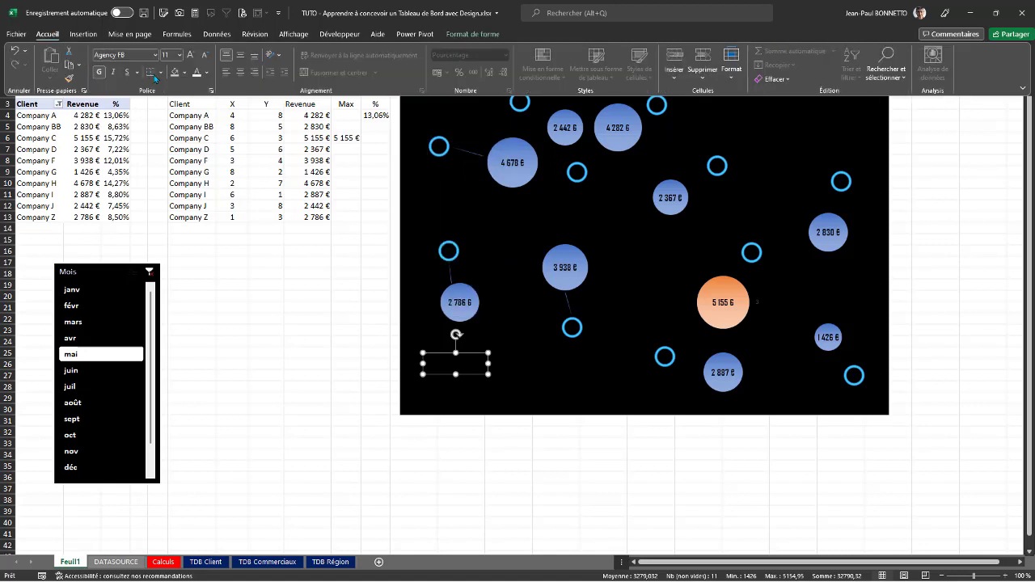
click(195, 72)
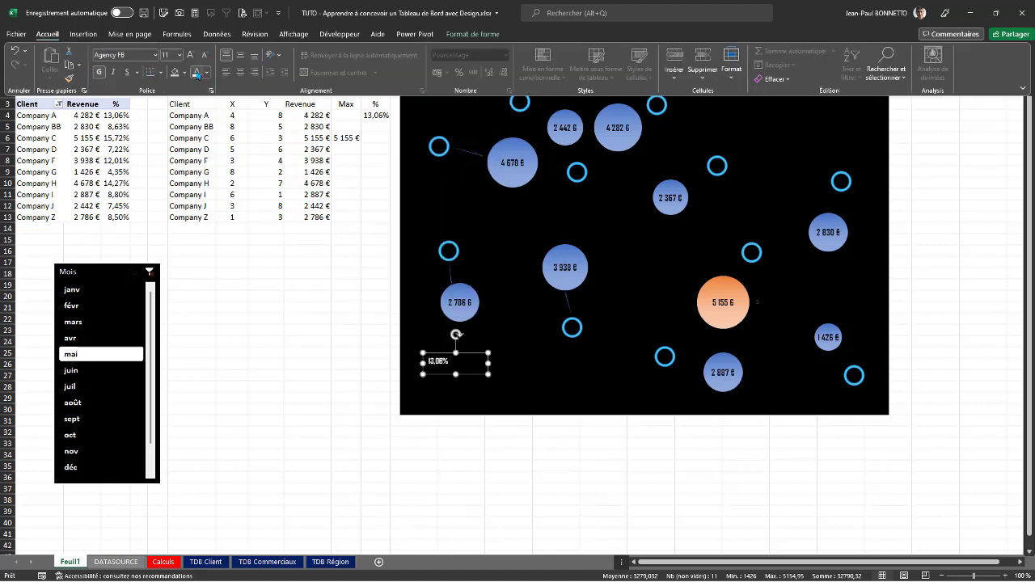
click(488, 373)
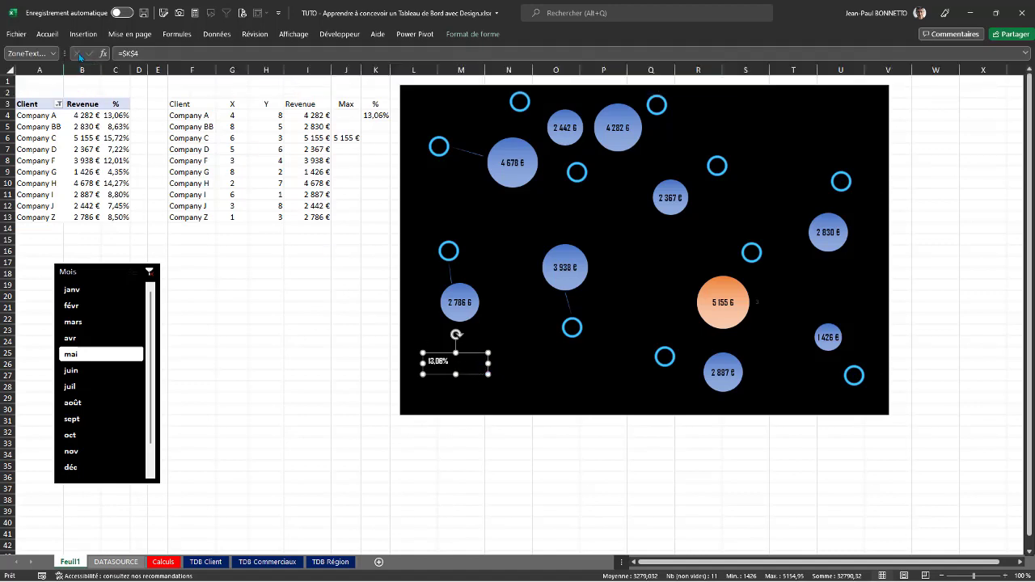
click(47, 34)
click(240, 72)
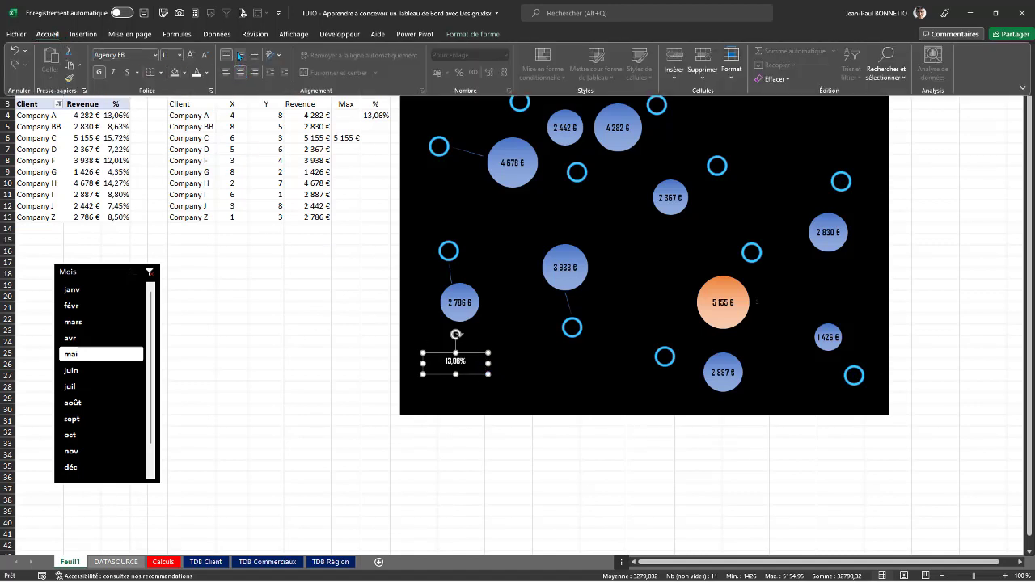
click(240, 55)
Narrow the percentage text box and place it over the ring marker beside the 4 282 € bubble.
click(489, 364)
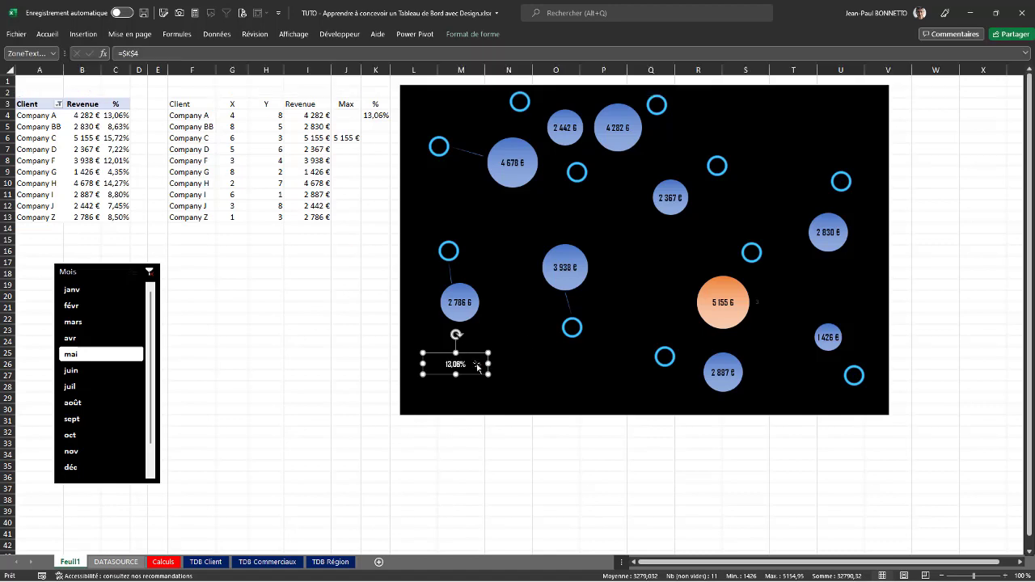
drag(488, 363, 666, 115)
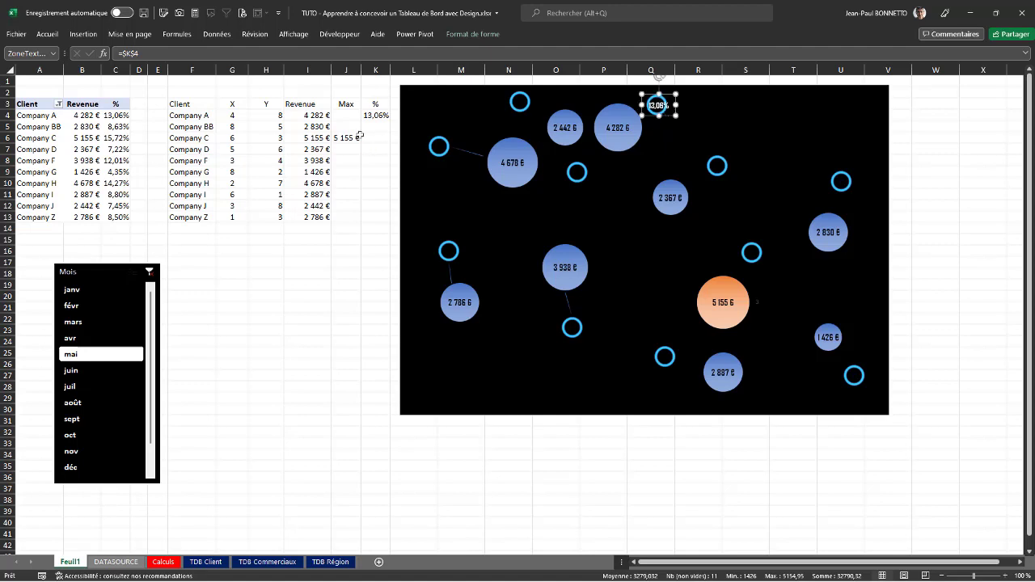
Format cells K4:K13 as percentages without decimals and center them horizontally.
drag(373, 118, 376, 219)
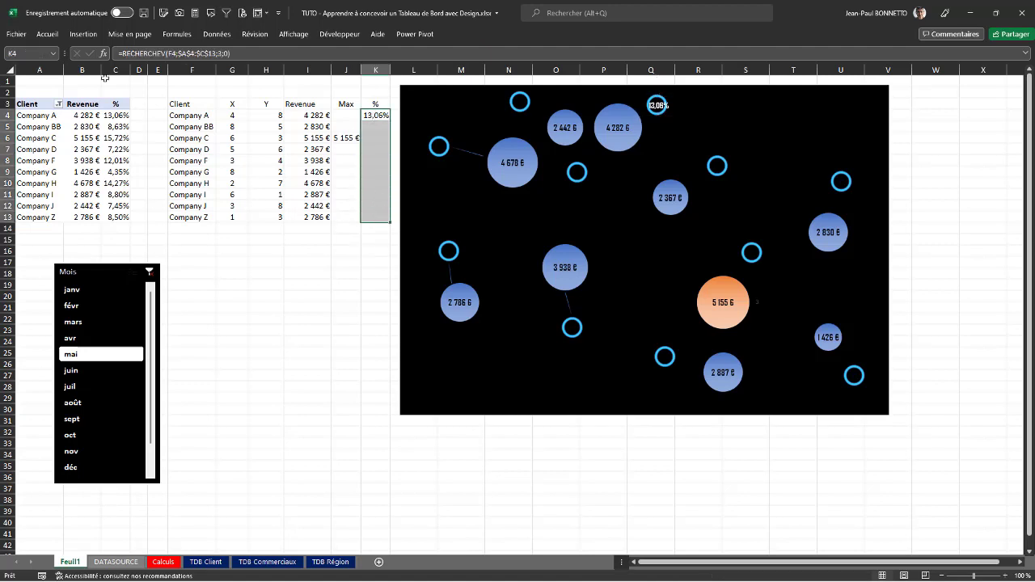
click(53, 36)
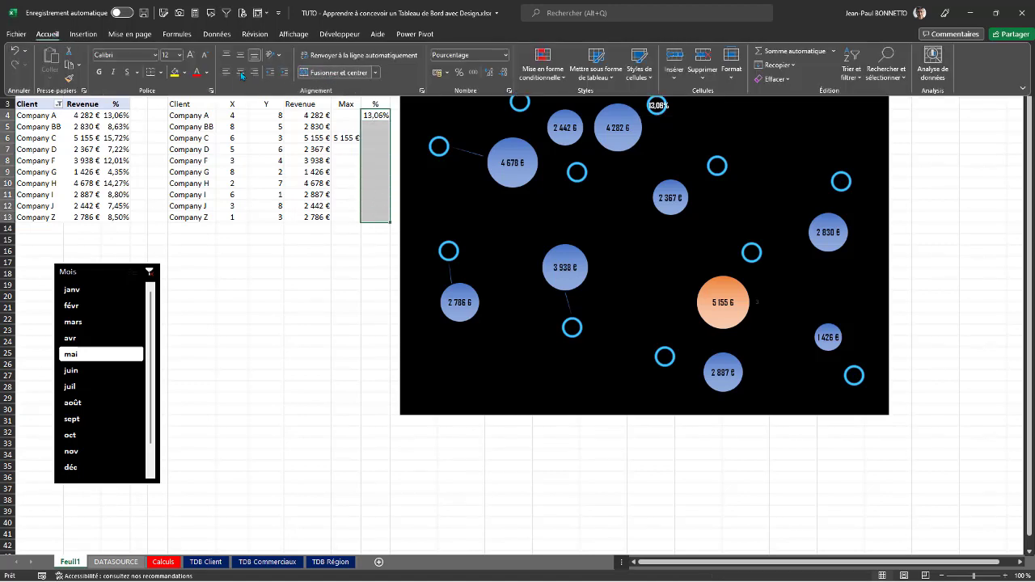
click(503, 72)
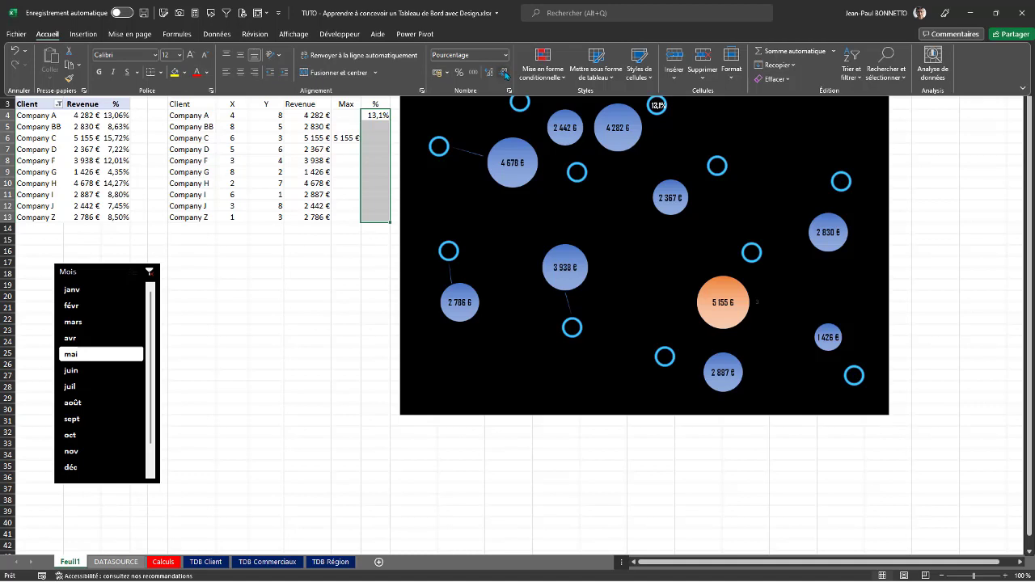
click(503, 72)
click(240, 72)
Fill the percentage lookup formula from K4 down to K13.
click(378, 116)
click(378, 116)
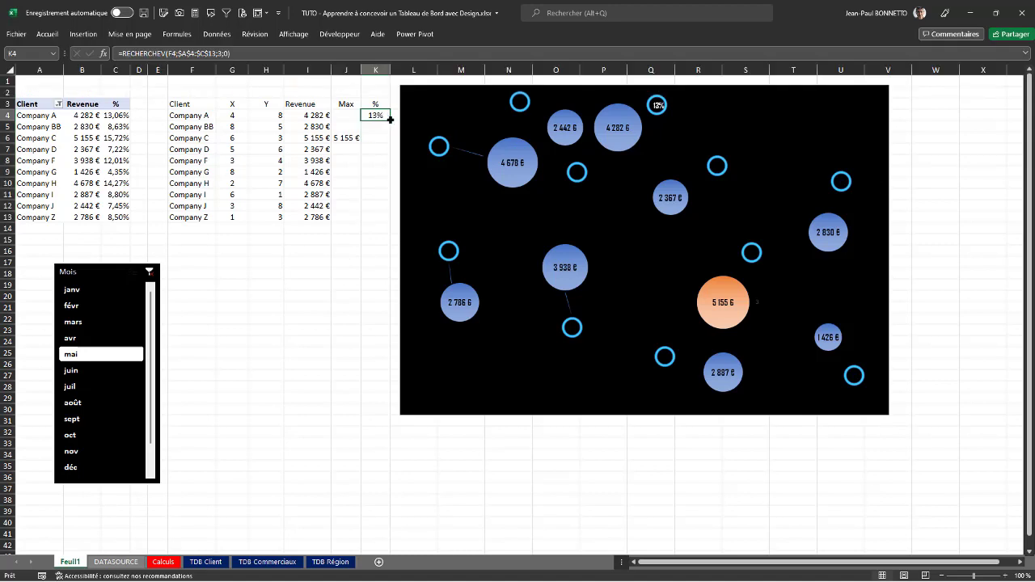
drag(390, 118, 383, 219)
click(346, 262)
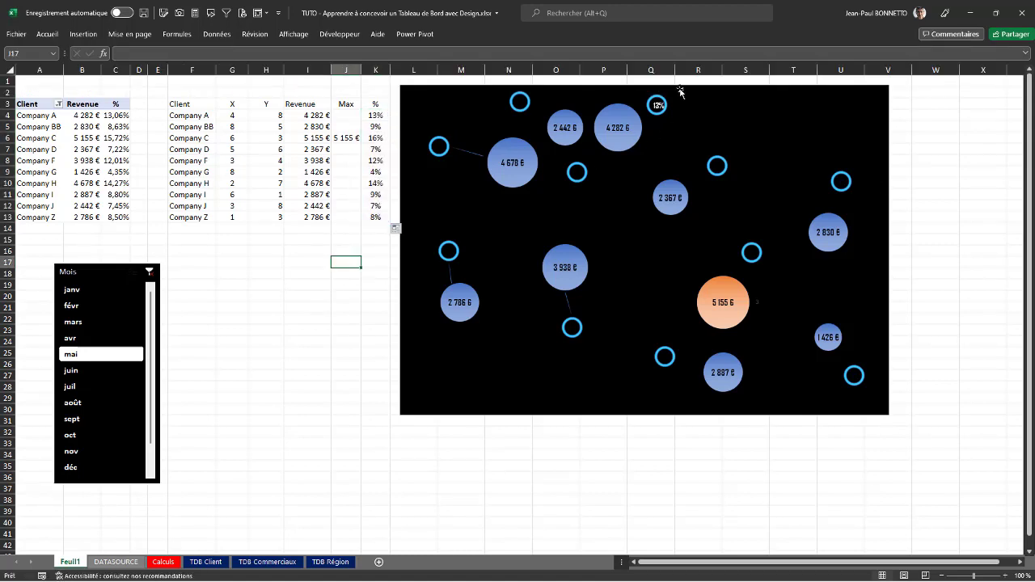
Duplicate the percentage text box and place the copy over the ring marker above the 2 830 € bubble.
click(656, 104)
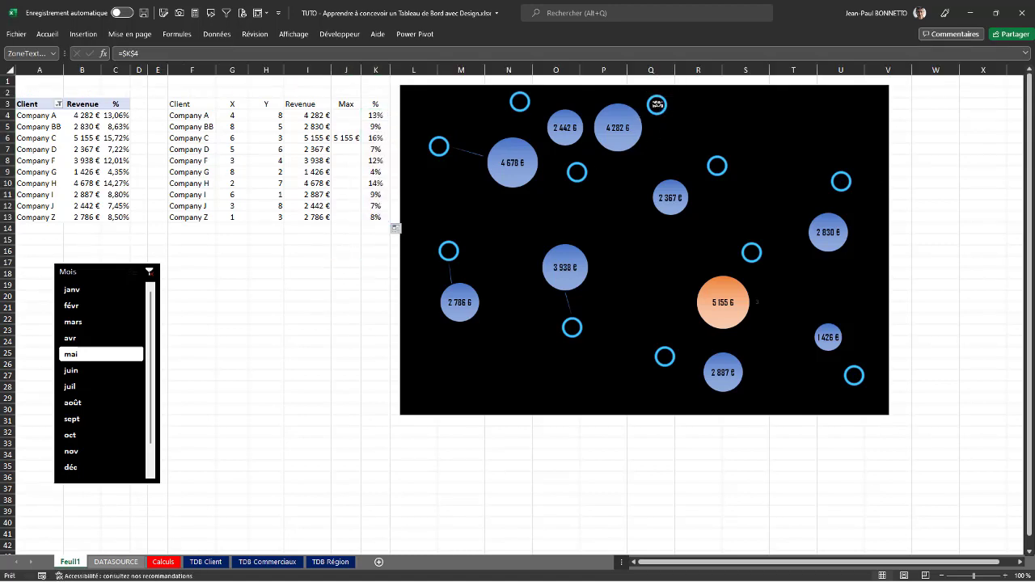
click(656, 105)
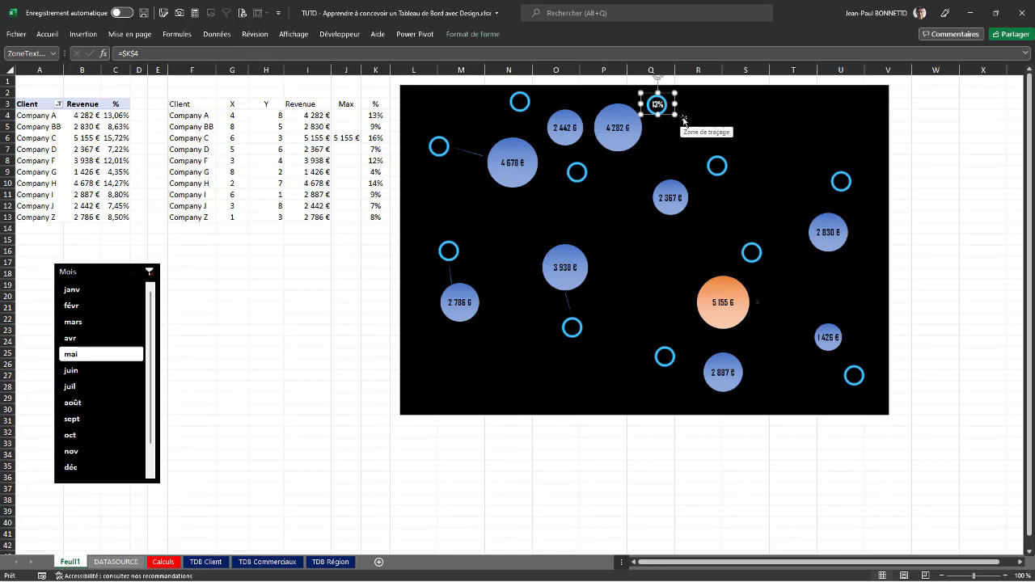
drag(684, 122, 675, 135)
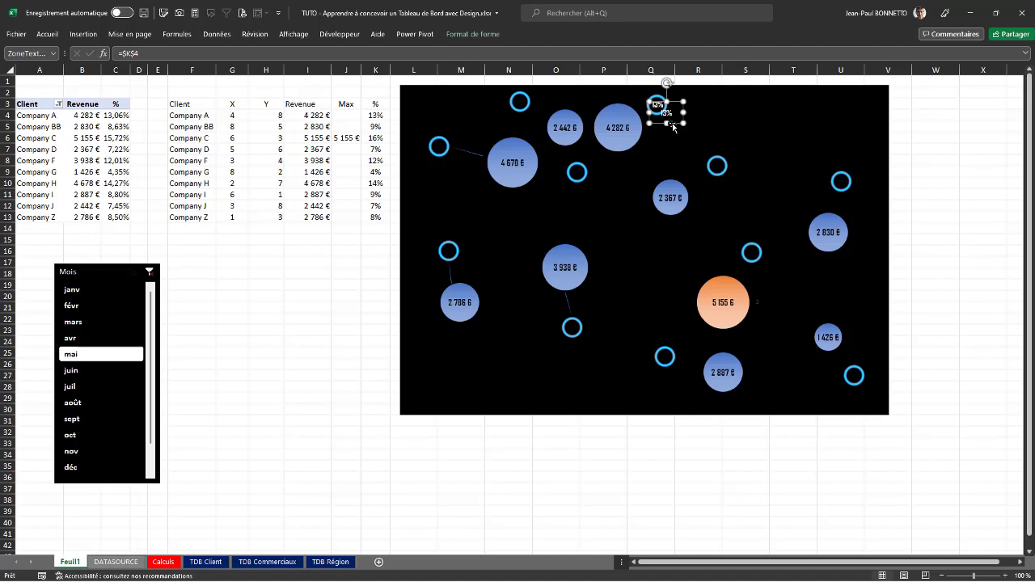
drag(673, 126, 845, 191)
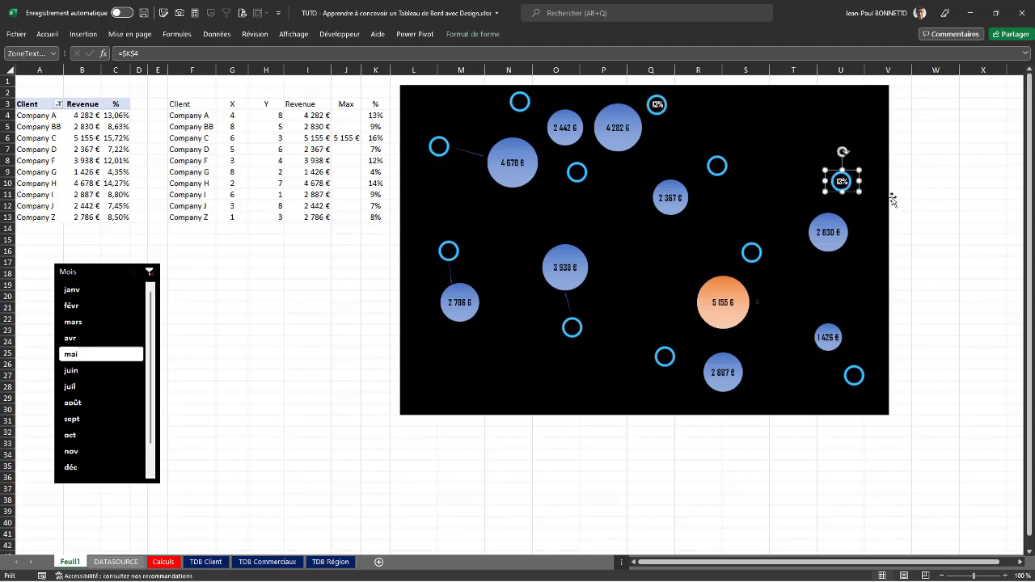
Link the duplicated text box to the second client's percentage with the formula =$K$5.
click(148, 53)
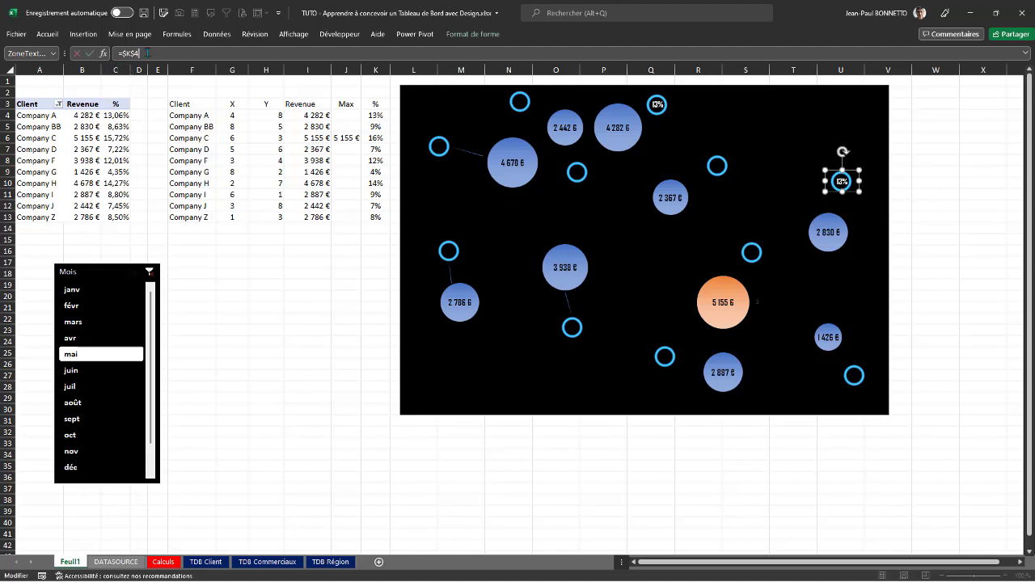
text(5)
key(Return)
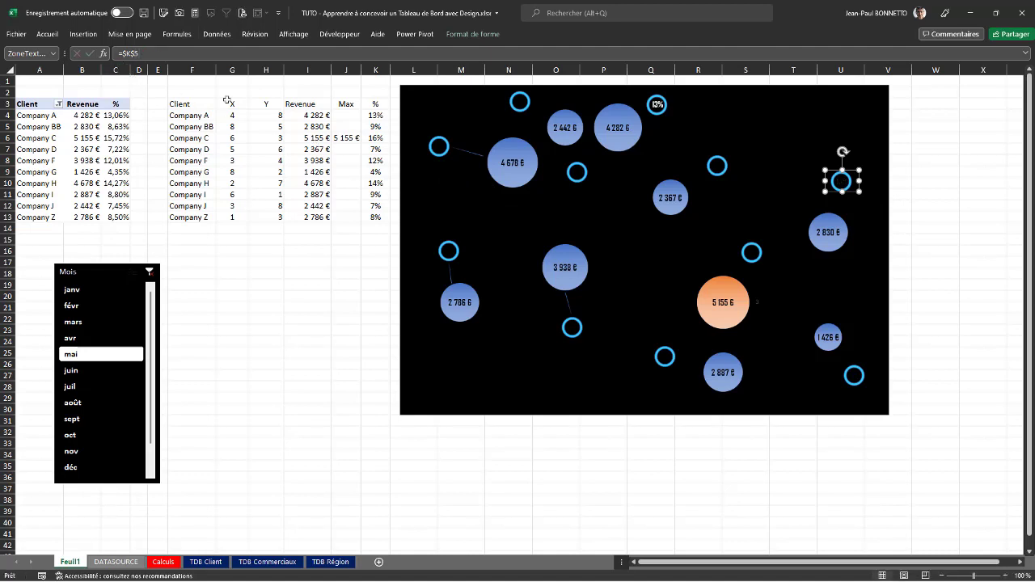
Copy the first percentage text box's formatting onto the text box linked to K5.
click(657, 104)
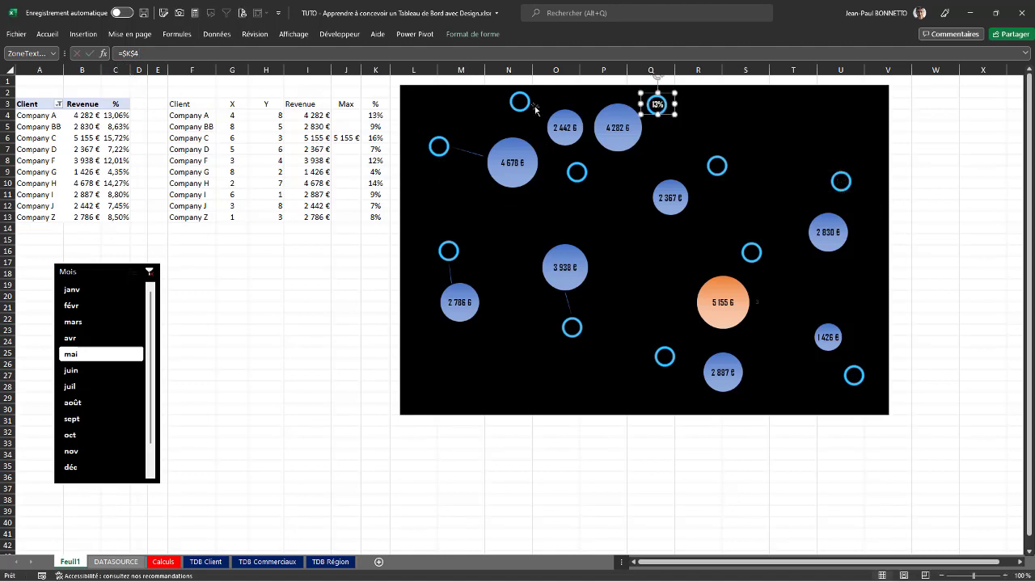
click(51, 35)
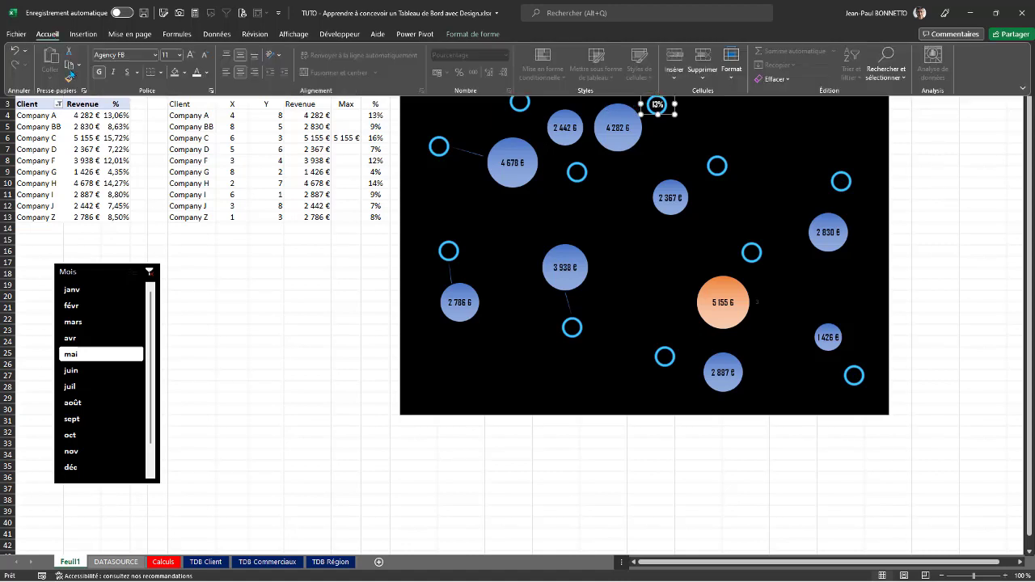
click(70, 79)
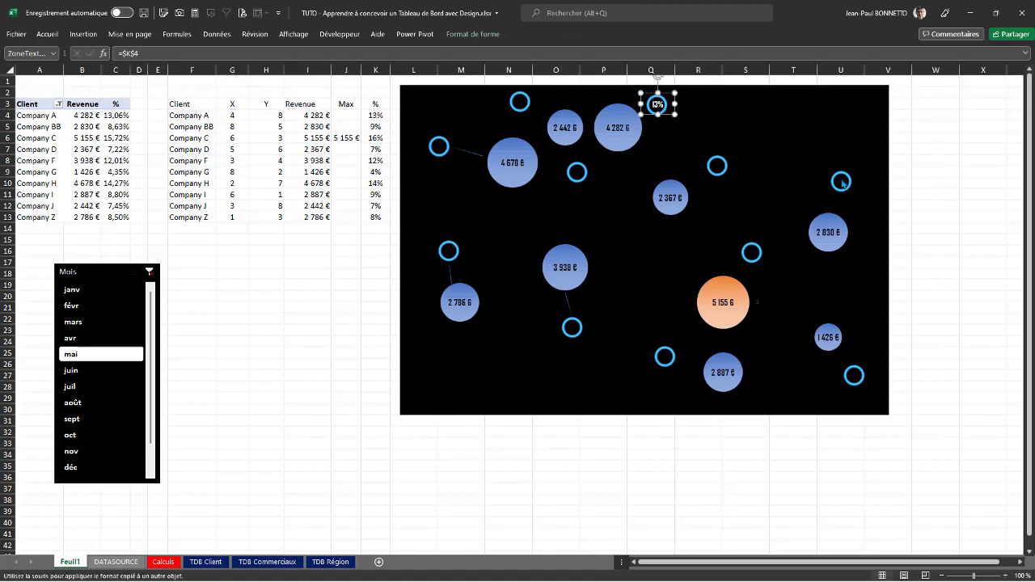
click(842, 183)
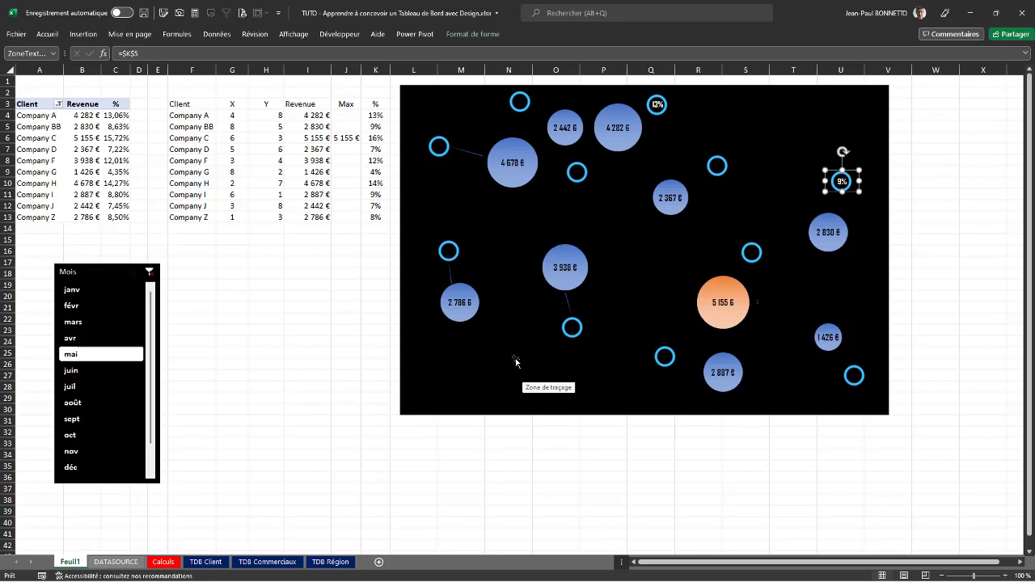
Switch the Mois slicer between mars, févr, mai and juin, ending on févr, to check that the linked percentages update.
click(82, 324)
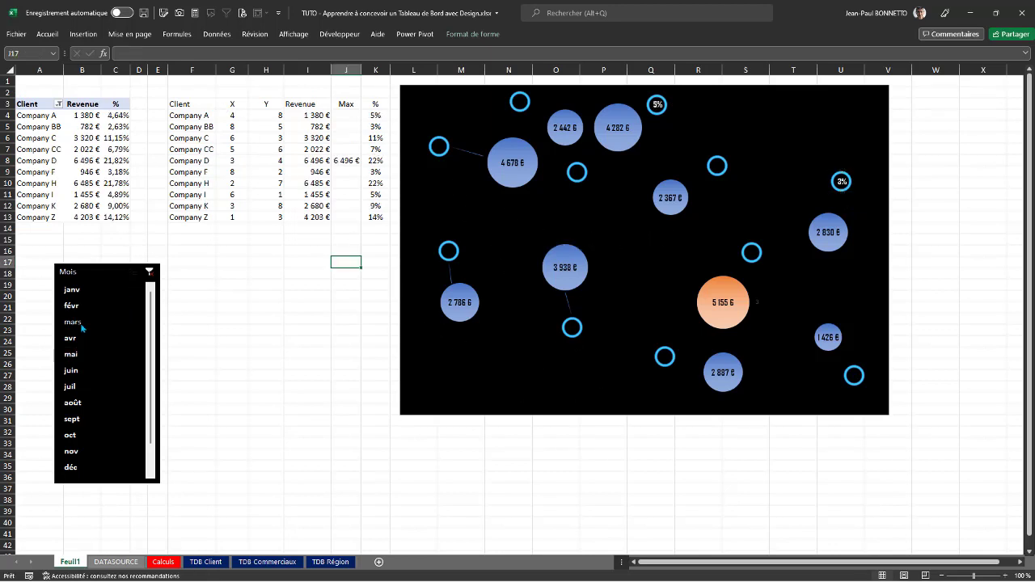
click(80, 312)
click(87, 355)
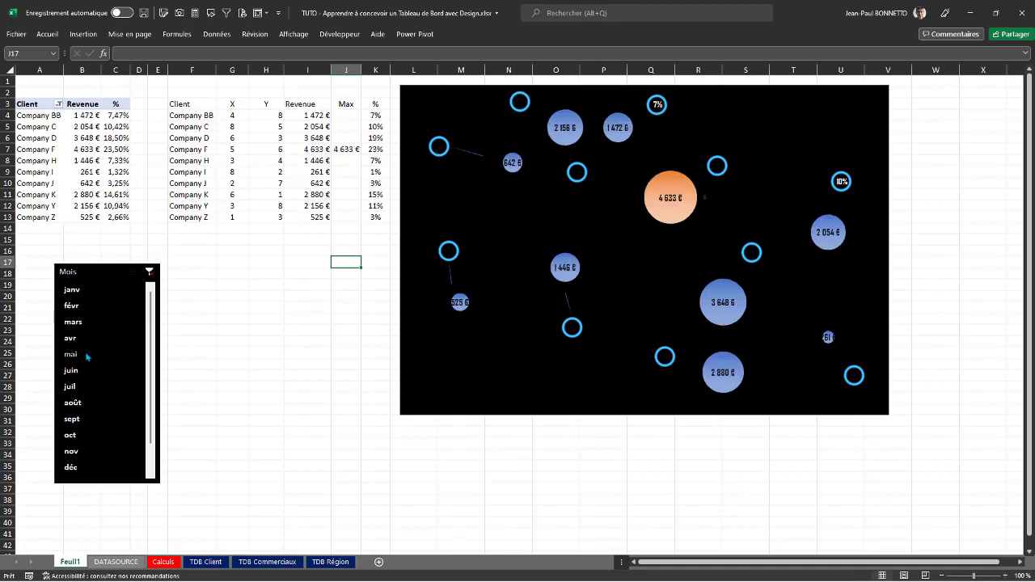
click(87, 377)
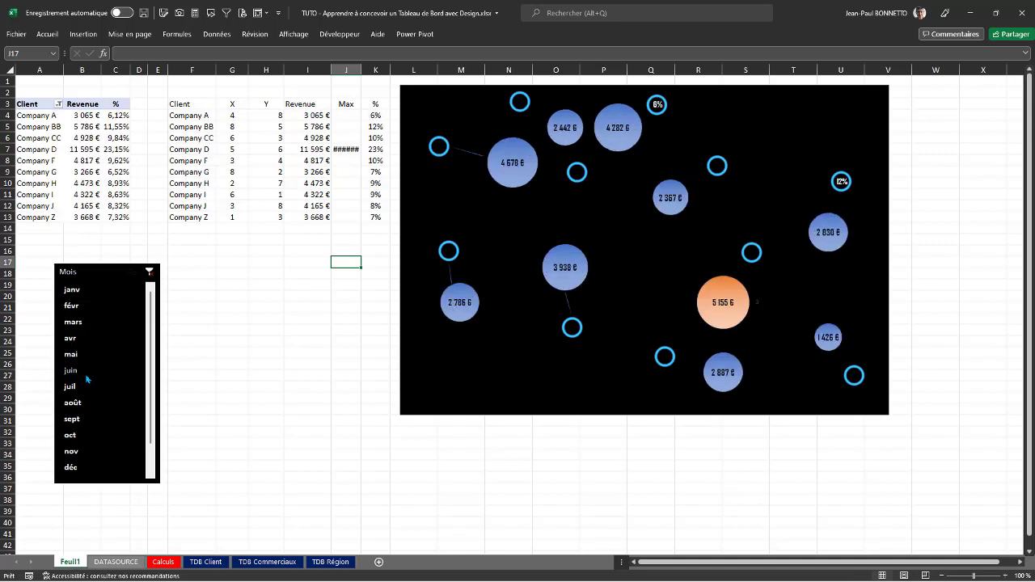
click(83, 315)
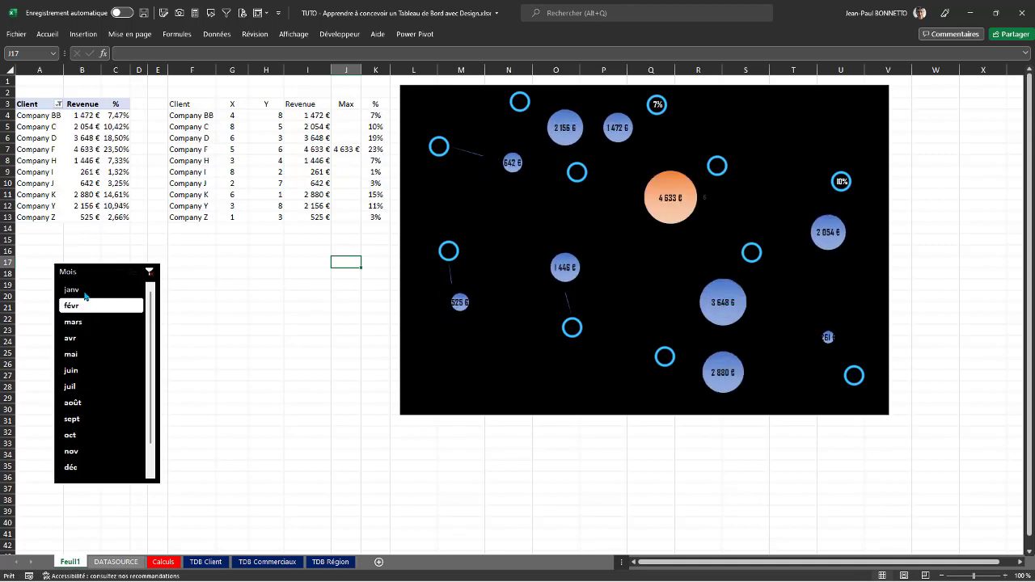
Switch the Mois slicer through janv and mai to juil to check the linked percentages in the ring markers.
click(84, 292)
click(79, 359)
click(87, 388)
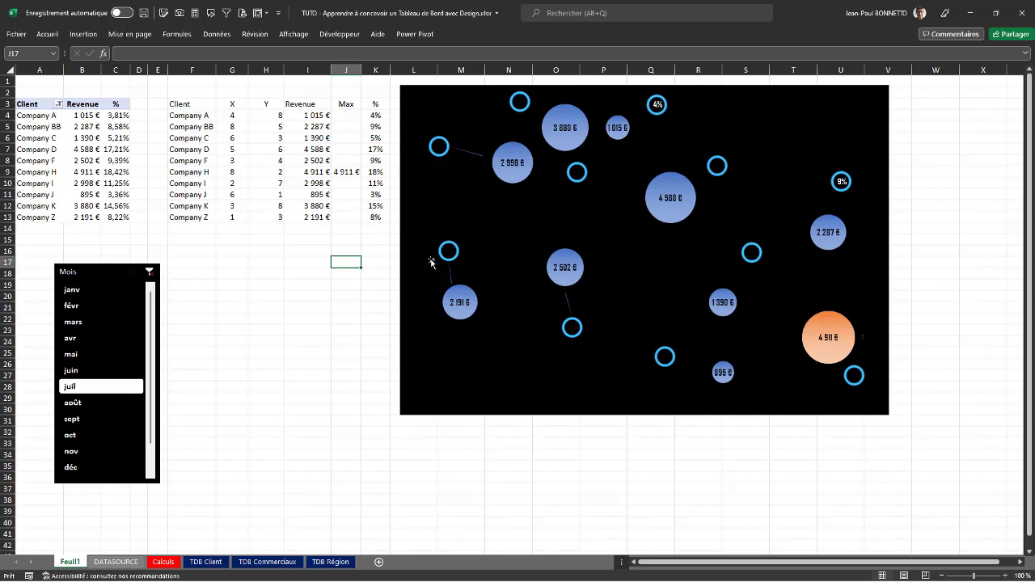
click(368, 296)
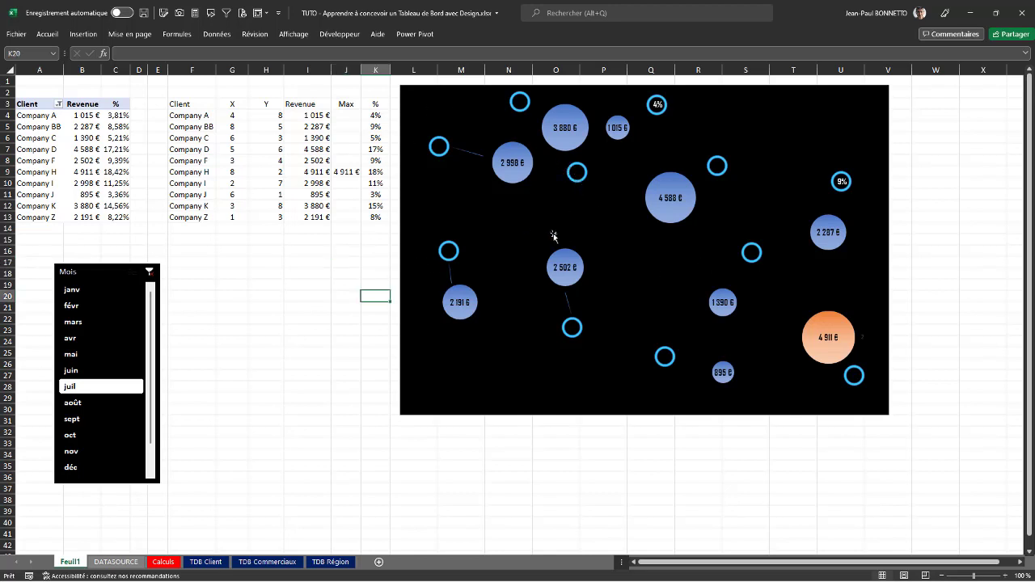
Duplicate the connector line under the 2 502 € bubble and fit the copy between the 2 287 € bubble and its 9% ring marker.
click(570, 301)
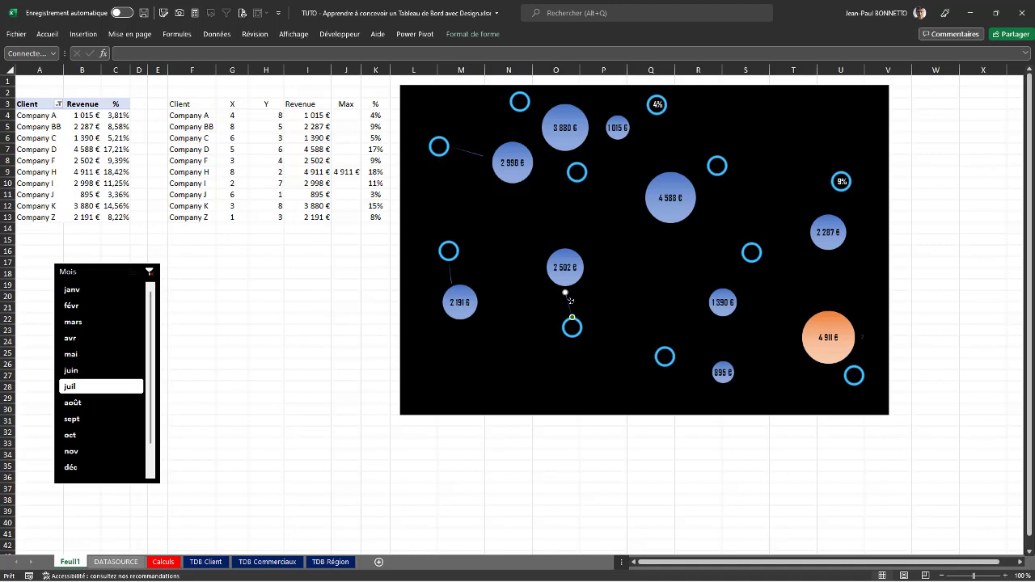
drag(570, 301, 751, 233)
mouse_move(845, 196)
mouse_down()
mouse_move(852, 215)
mouse_move(846, 198)
mouse_up()
click(843, 190)
drag(850, 213, 838, 194)
click(301, 299)
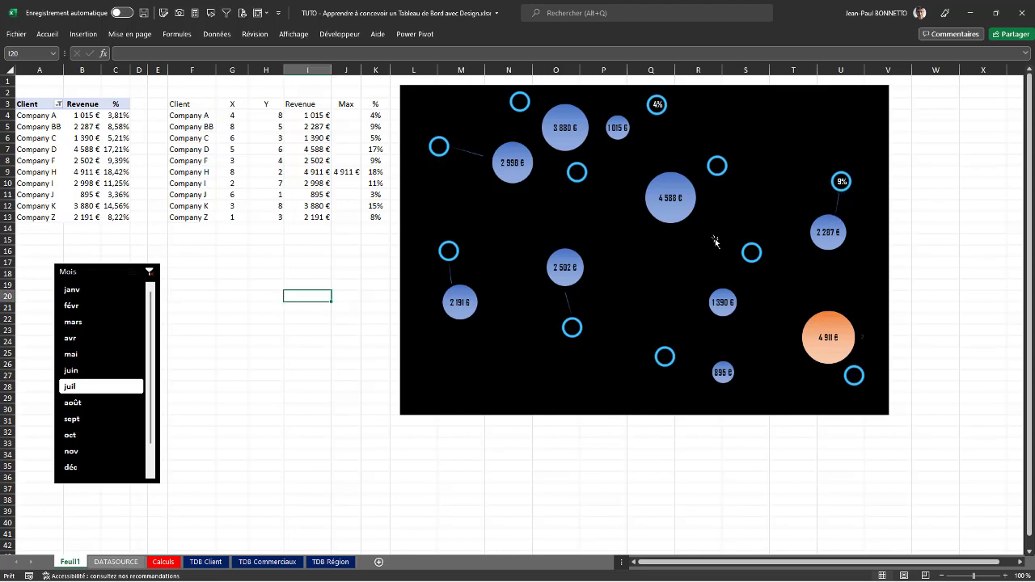
Switch the Mois slicer between avr, mars and mai, ending on févr, to check how the connector line meets its bubble.
click(93, 341)
click(92, 324)
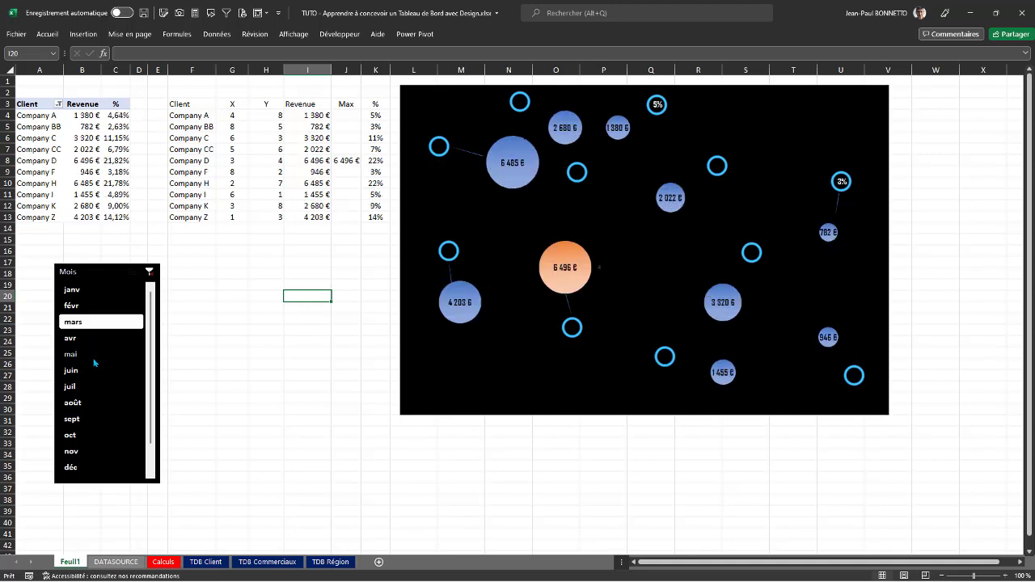
click(93, 356)
click(86, 325)
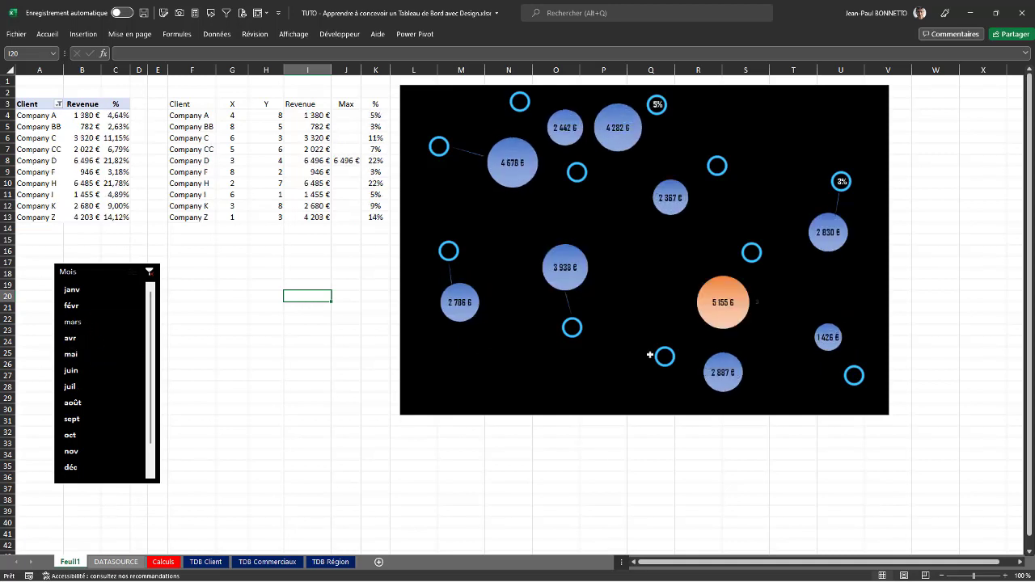
click(842, 205)
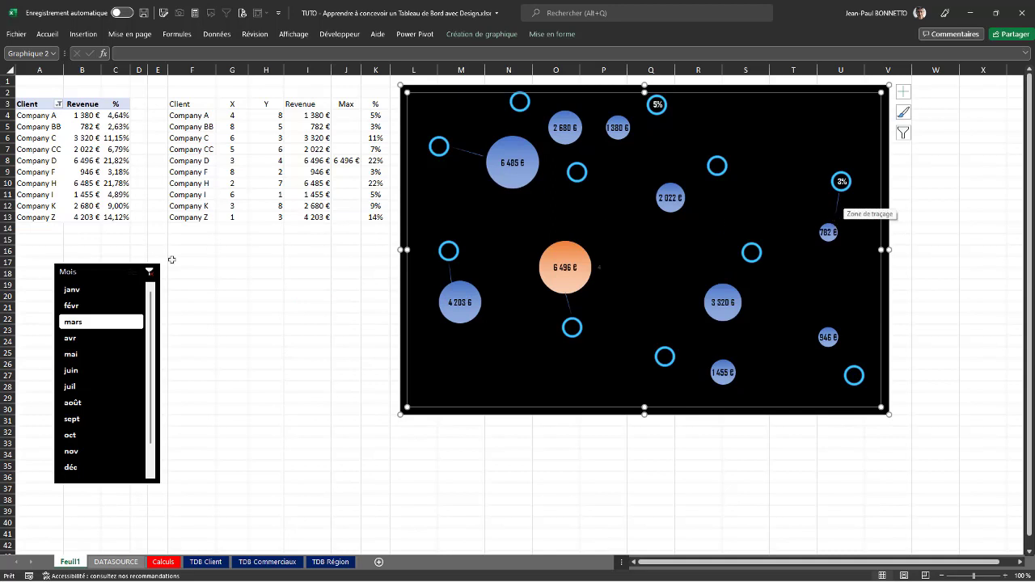
click(81, 305)
click(307, 296)
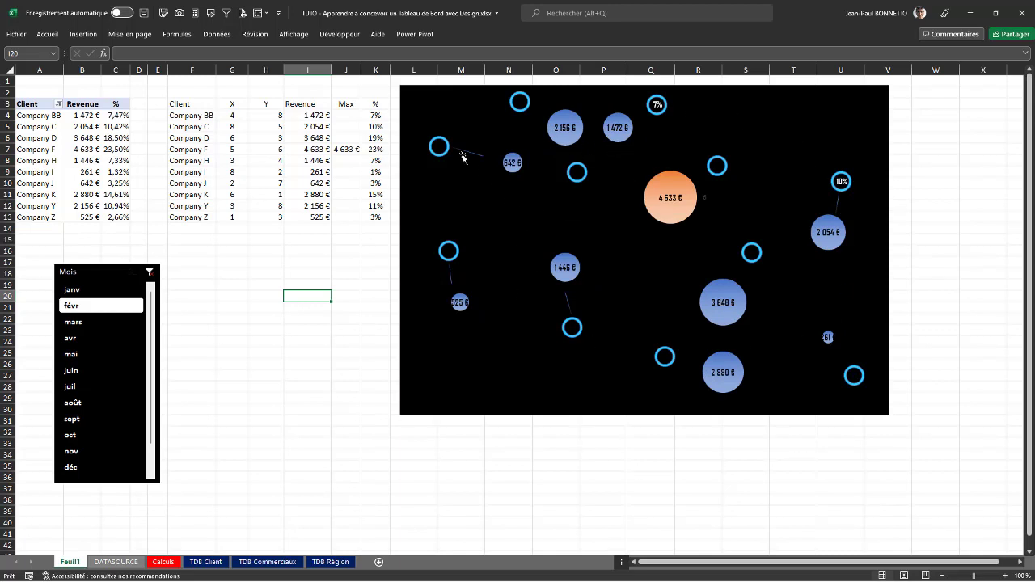
Select the bubble chart with all its rings, connectors and percentage text boxes using object selection, and group them into one object.
click(48, 35)
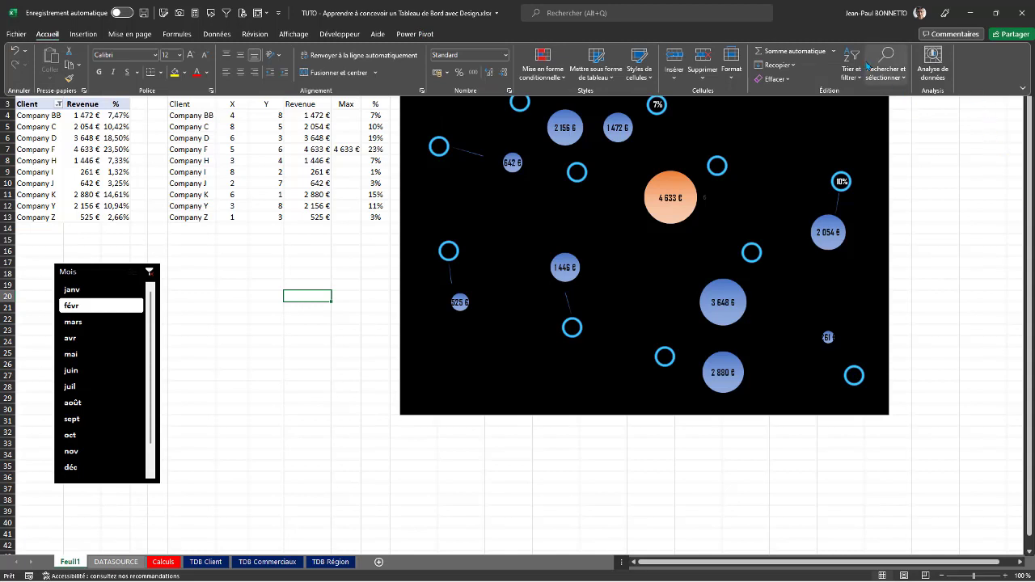
click(893, 76)
click(919, 232)
drag(943, 447, 371, 74)
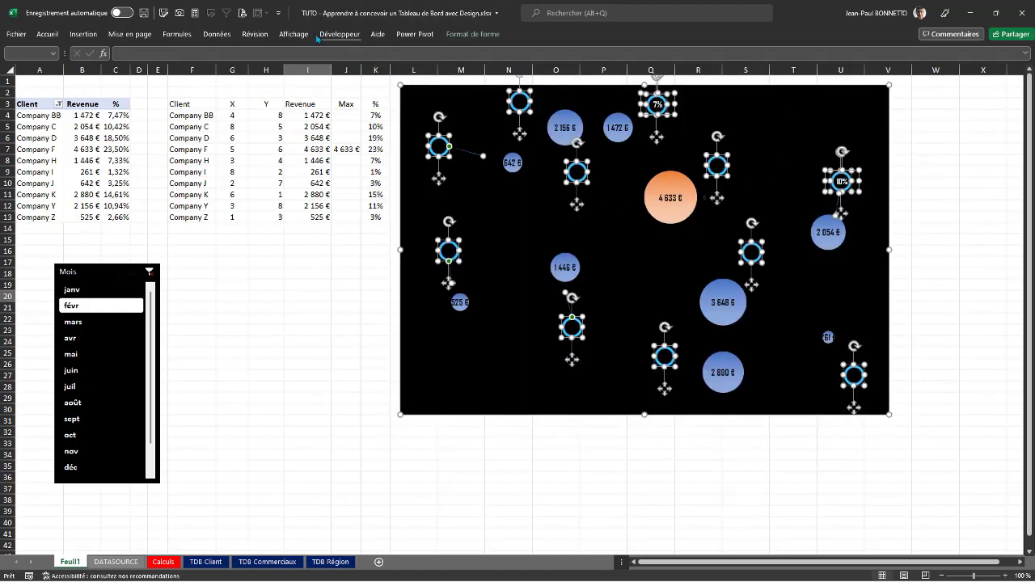
click(473, 34)
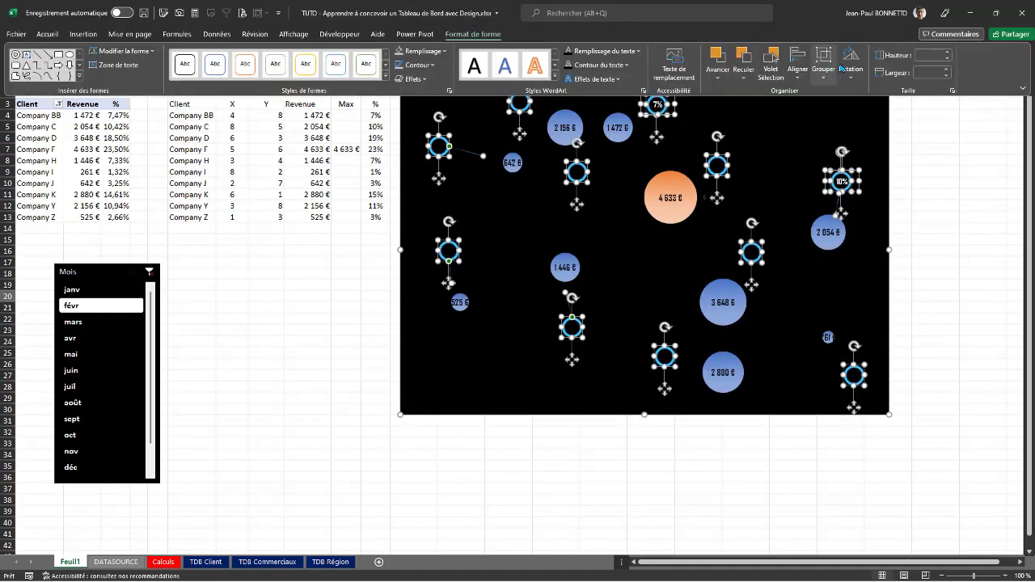
click(823, 62)
click(663, 274)
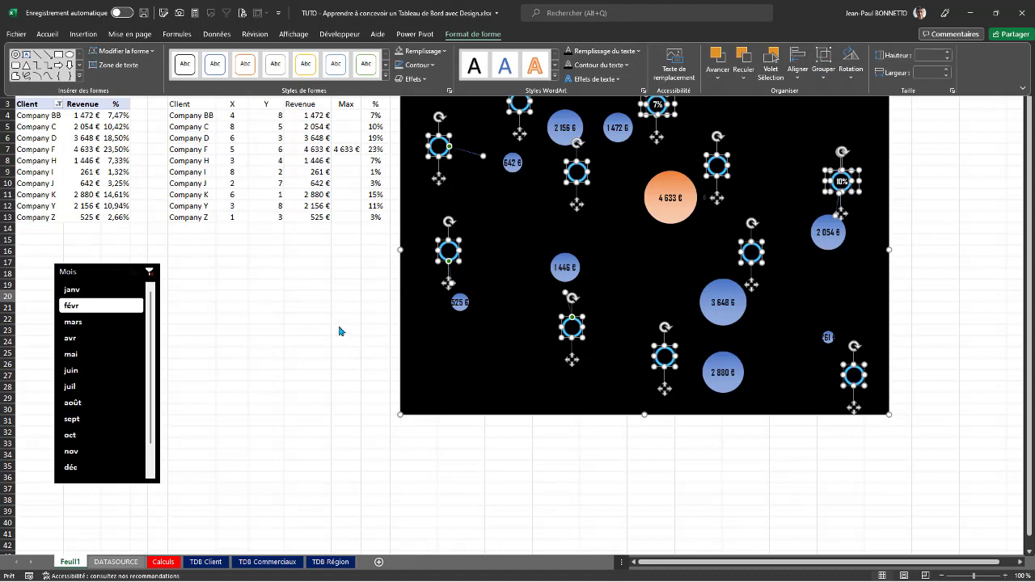
click(824, 65)
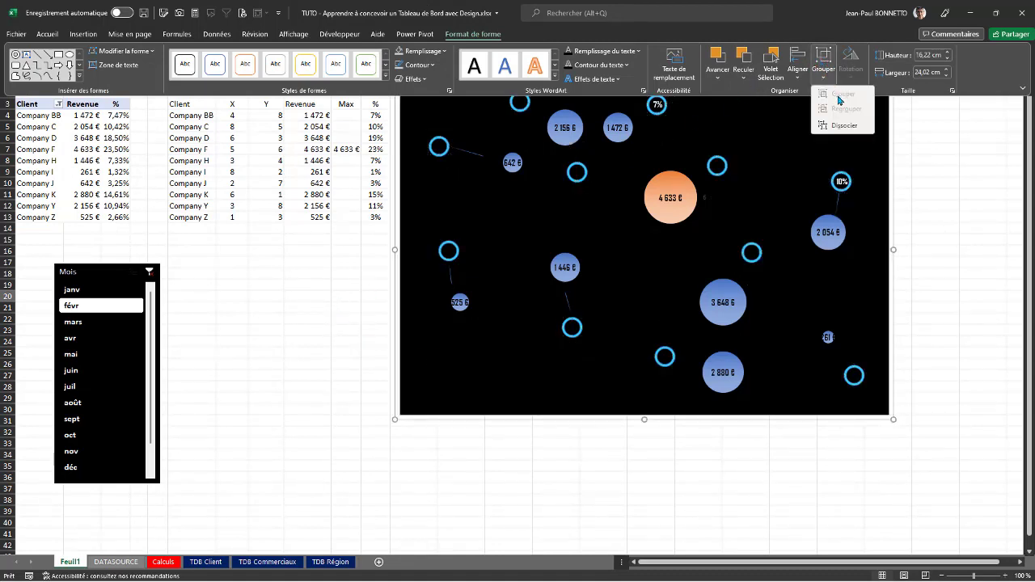
key(Escape)
key(Escape)
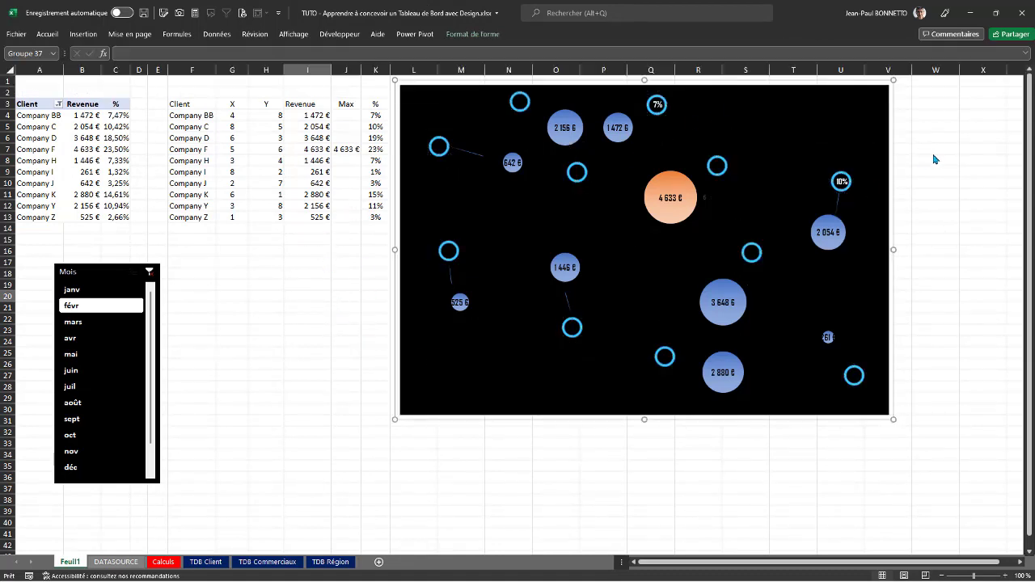
Turn off object selection mode and return to a worksheet cell.
click(47, 34)
click(886, 72)
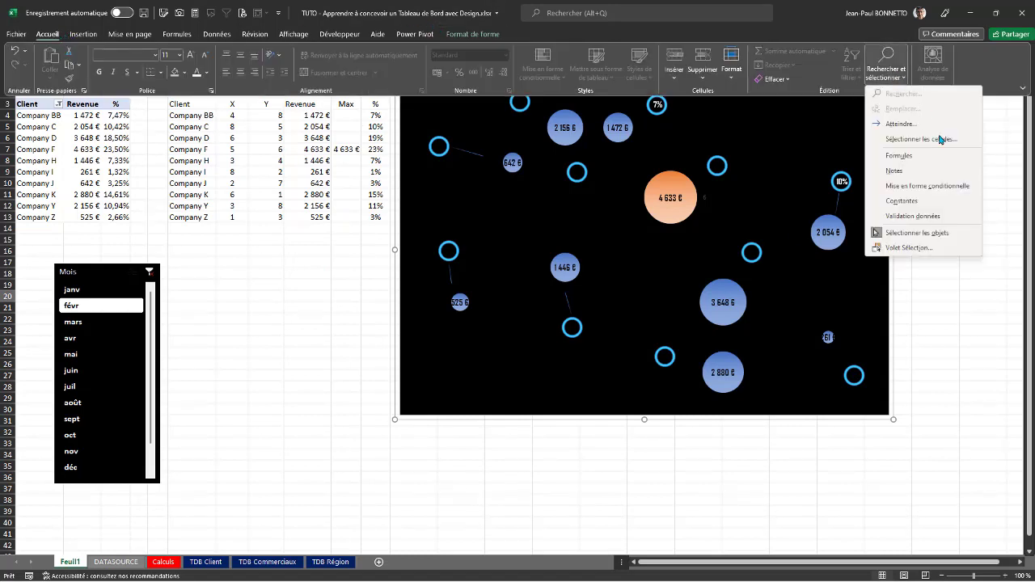
click(905, 241)
click(248, 316)
Switch the Mois slicer through avr and août to mars to check that the grouped chart still updates.
click(73, 338)
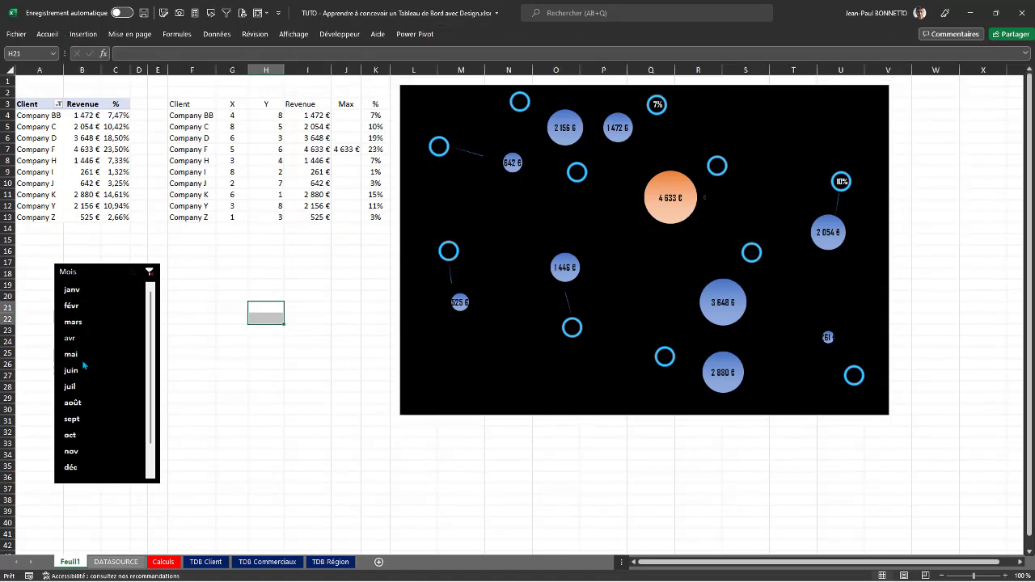
click(89, 403)
click(84, 323)
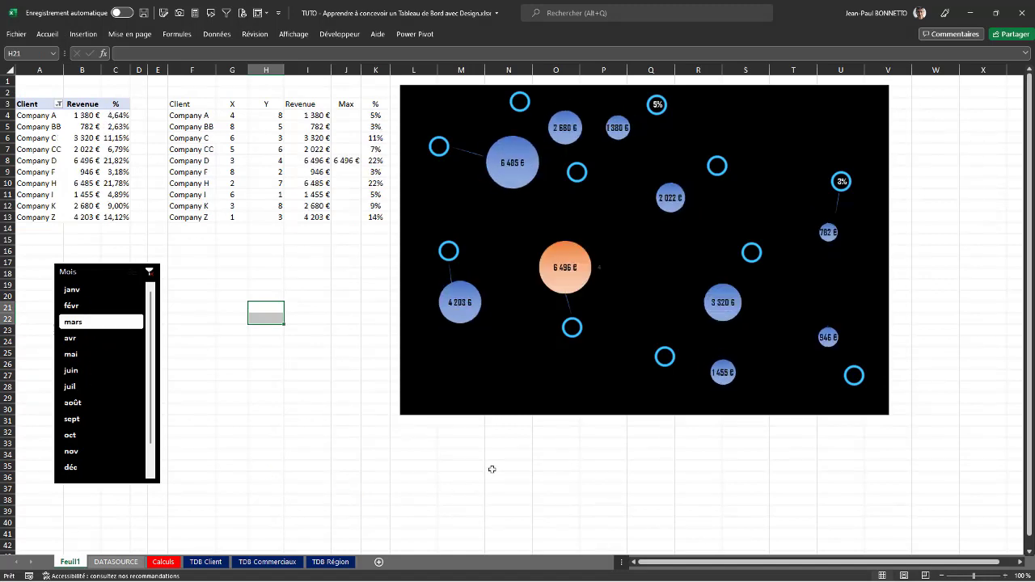
Move the grouped bubble chart down and one column away from the data table, comparing with the TDB Client dashboard sheet.
click(512, 392)
drag(547, 421, 547, 465)
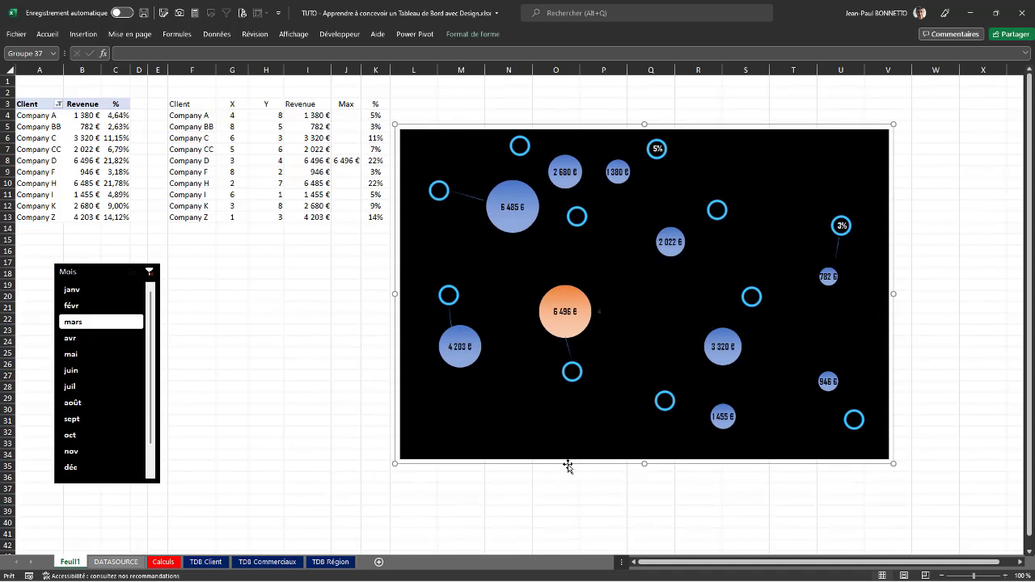
click(207, 561)
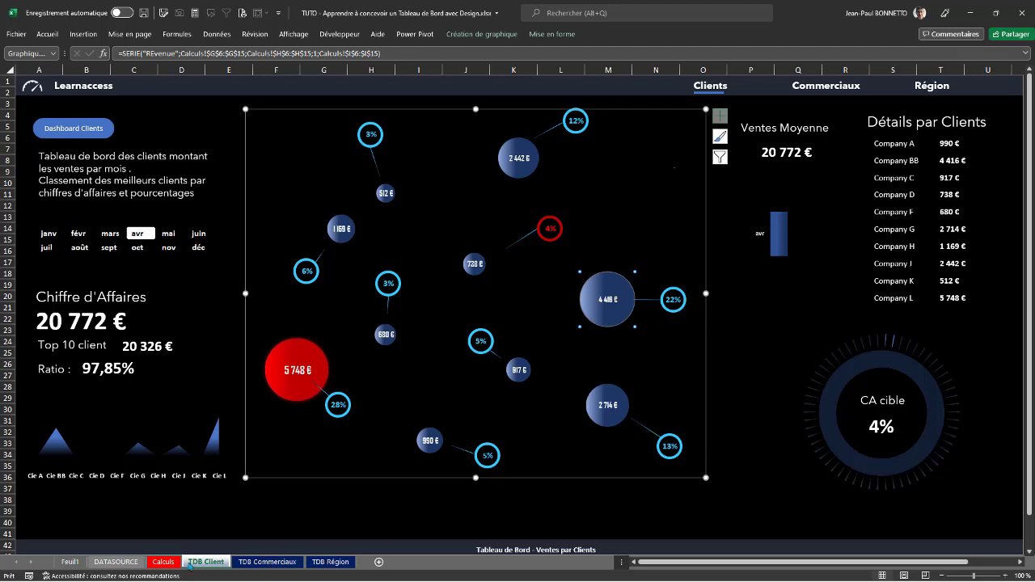
click(71, 562)
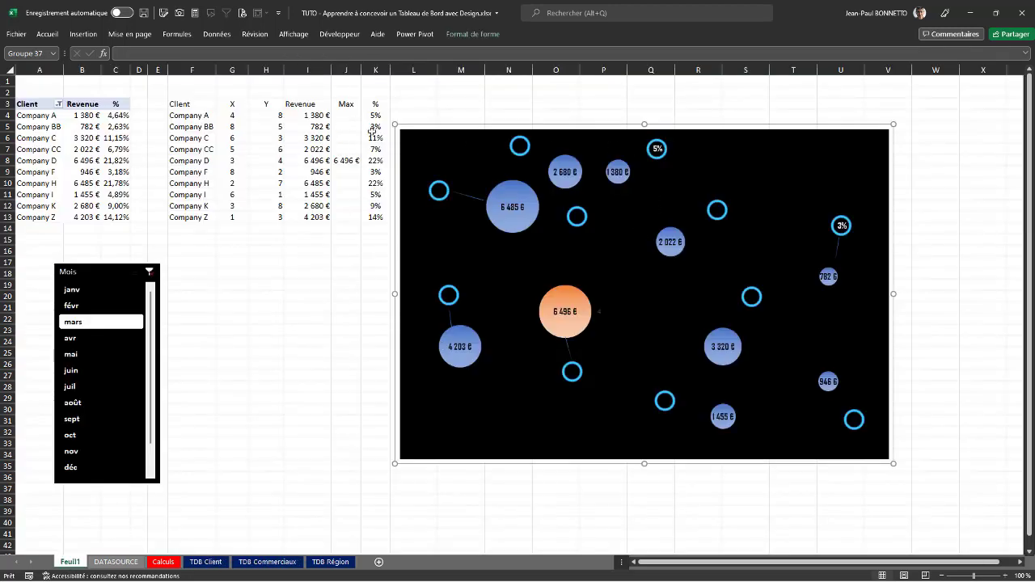
drag(482, 124, 531, 118)
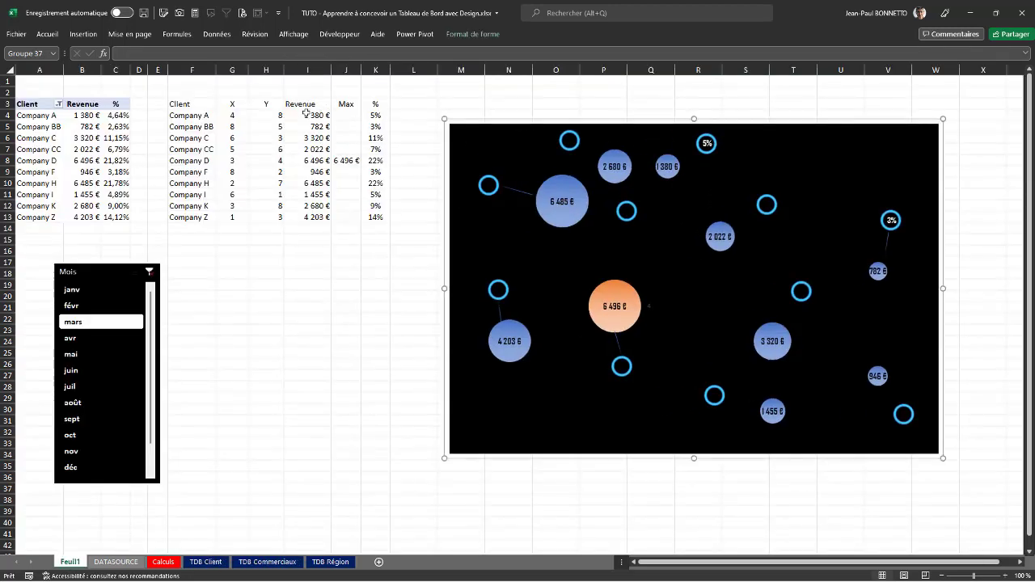
Examine the Revenue values in the calculation table and the Max formula in cell J4.
drag(306, 114, 301, 212)
click(350, 114)
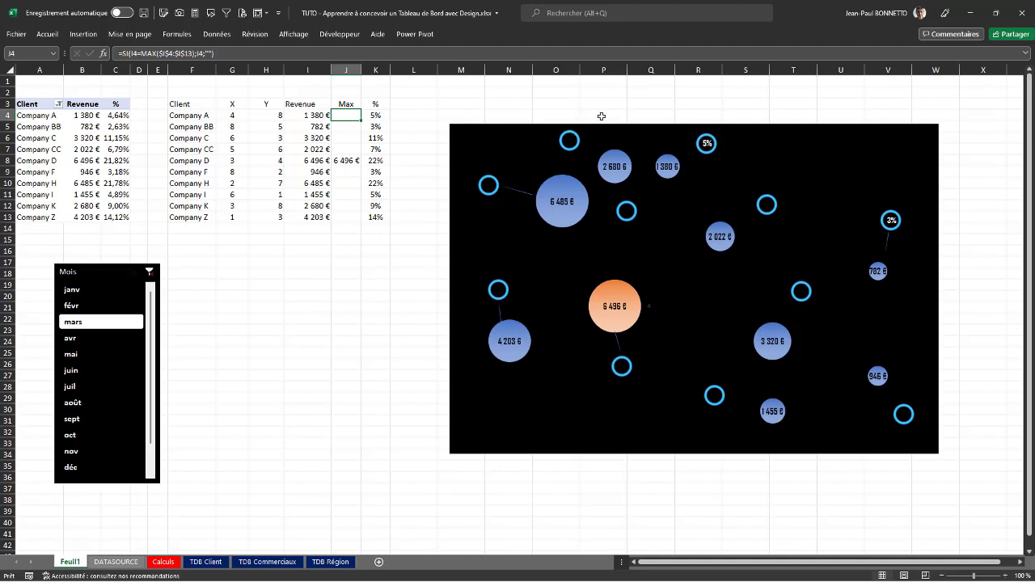
click(631, 122)
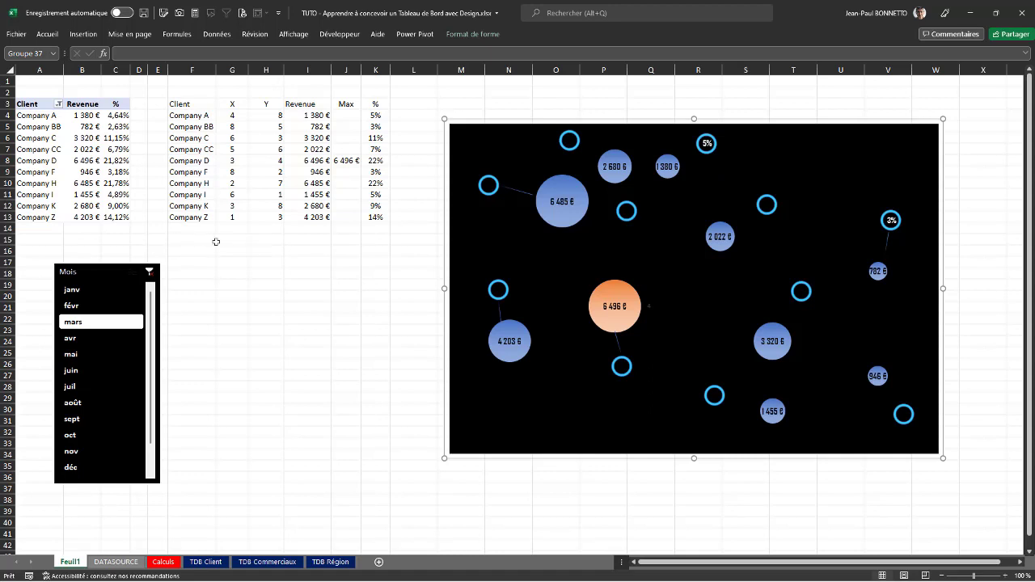
Insert a clustered column chart from the Client and Revenue ranges F3:F13 and I3:I13.
drag(188, 106, 195, 217)
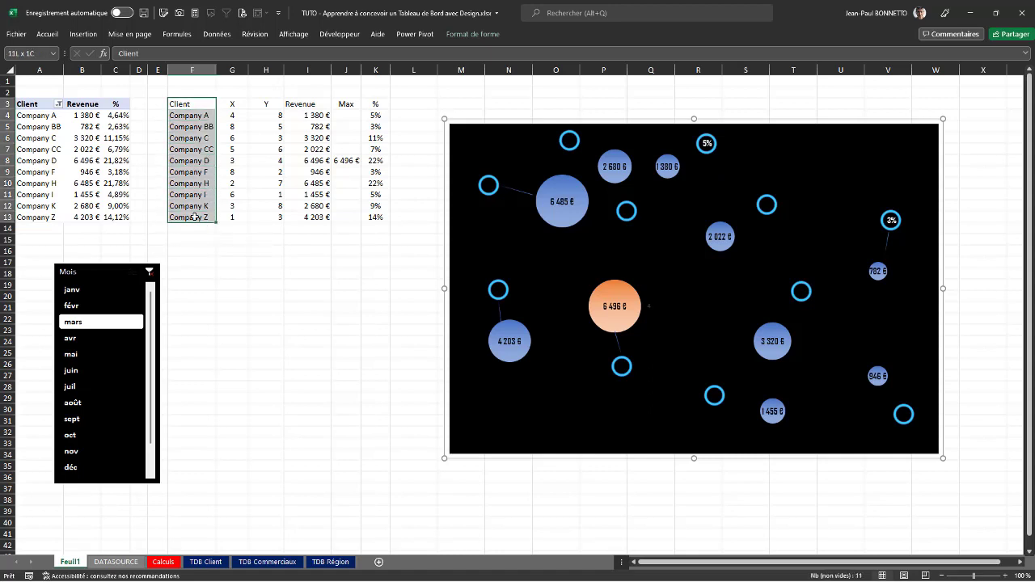
drag(311, 105, 308, 215)
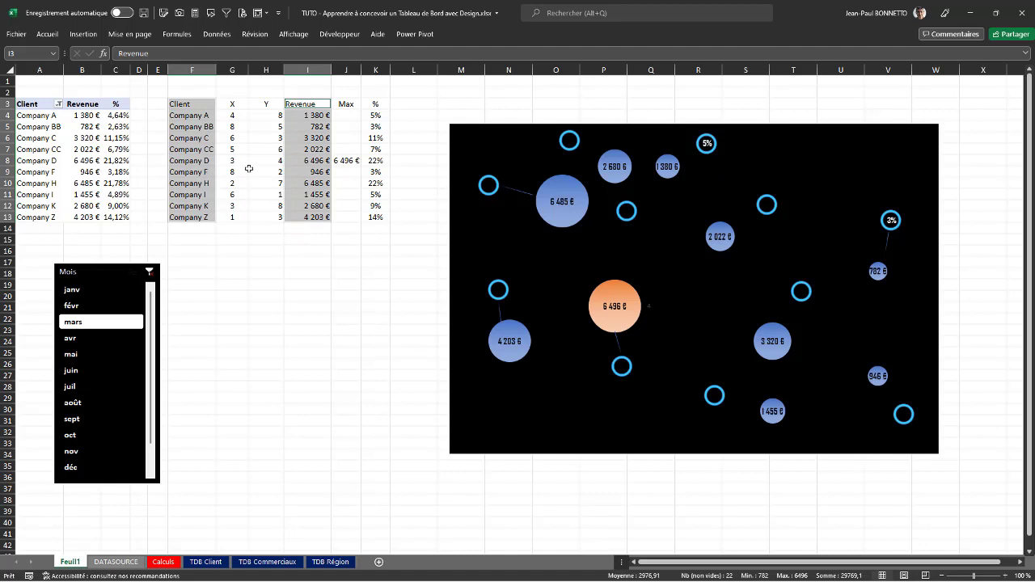
click(50, 34)
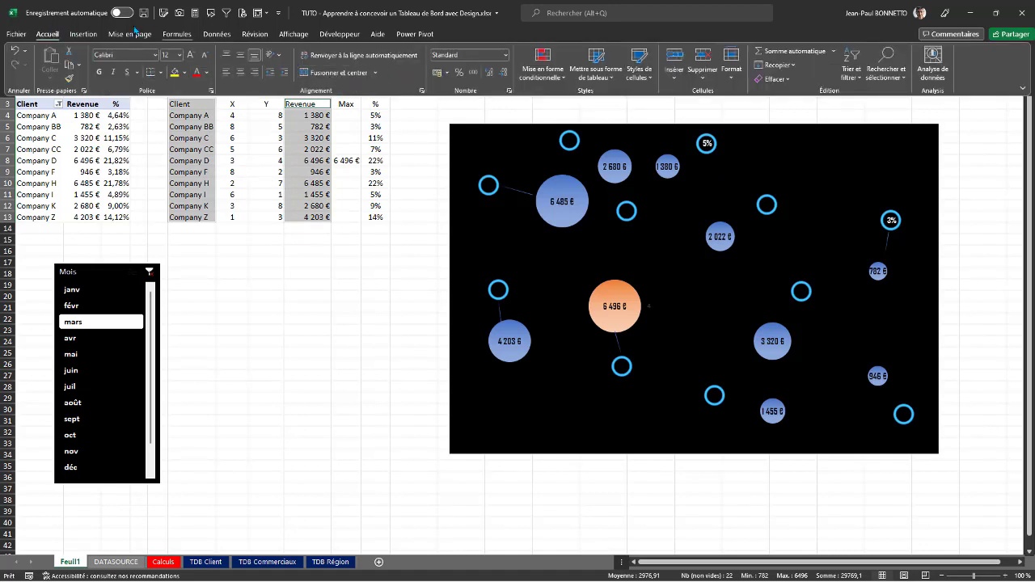
click(86, 34)
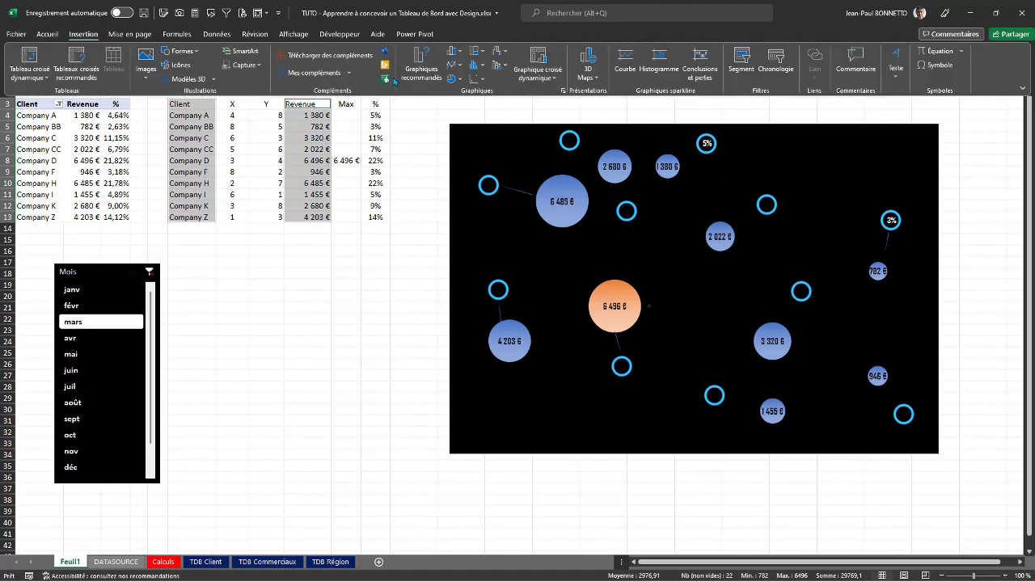
click(460, 55)
click(462, 88)
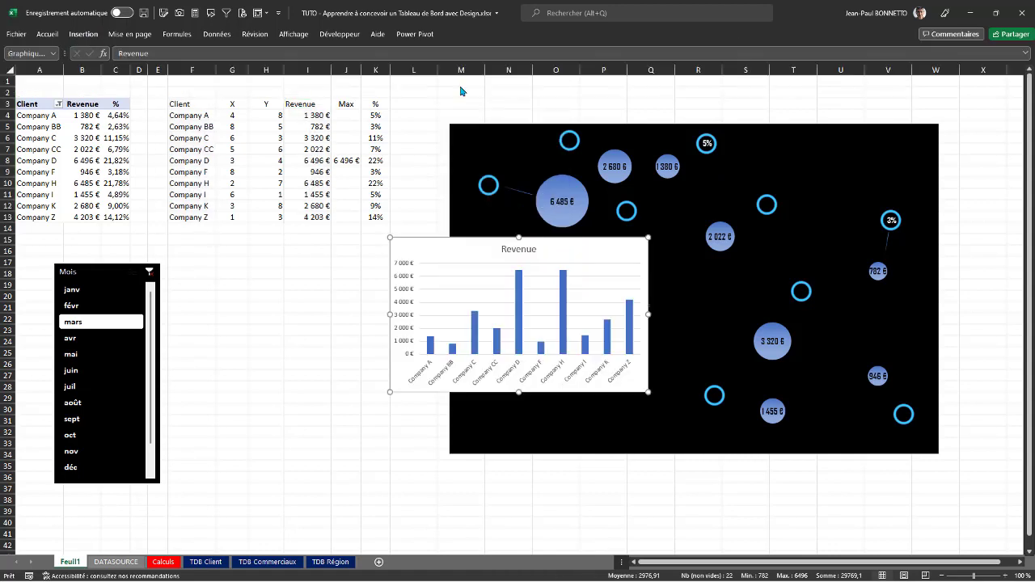
Place the Revenue column chart below the calculation table beside the slicer and enlarge it to span about rows 15 to 33.
drag(571, 240, 381, 255)
drag(459, 405, 564, 461)
drag(480, 256, 454, 245)
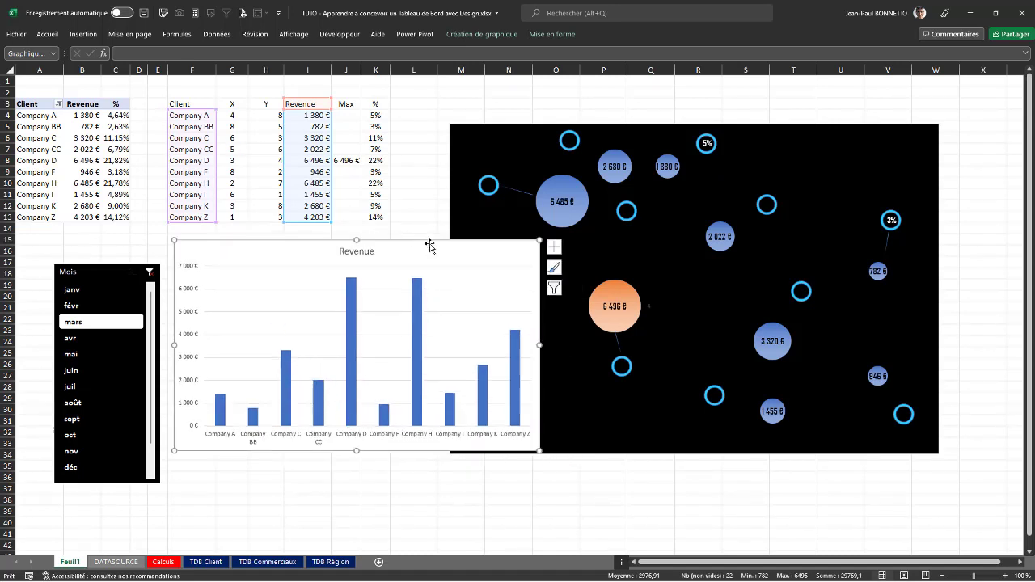
Add a second series to the column chart, named from Max in J3 with values from J4:J13.
click(497, 35)
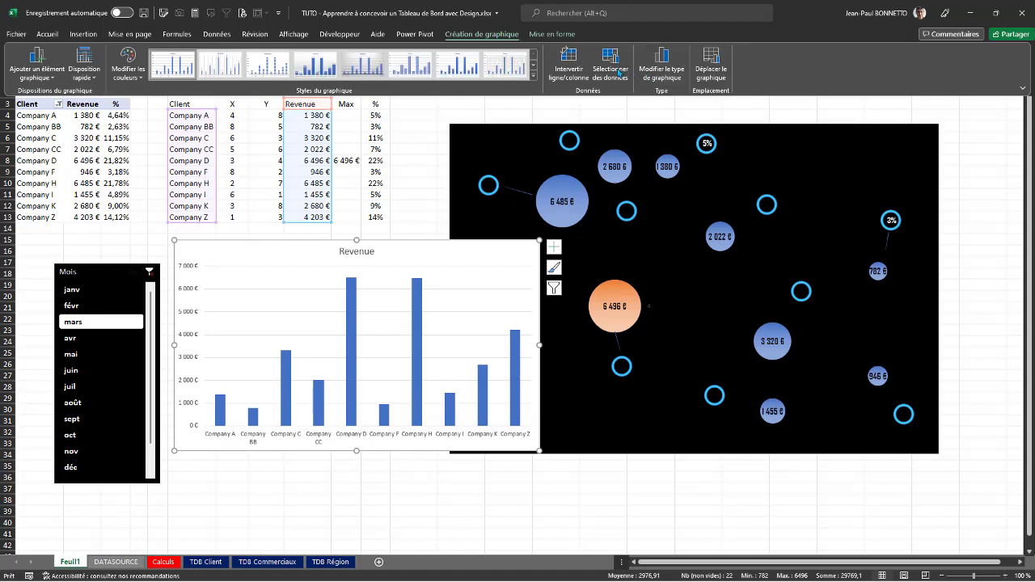
click(610, 69)
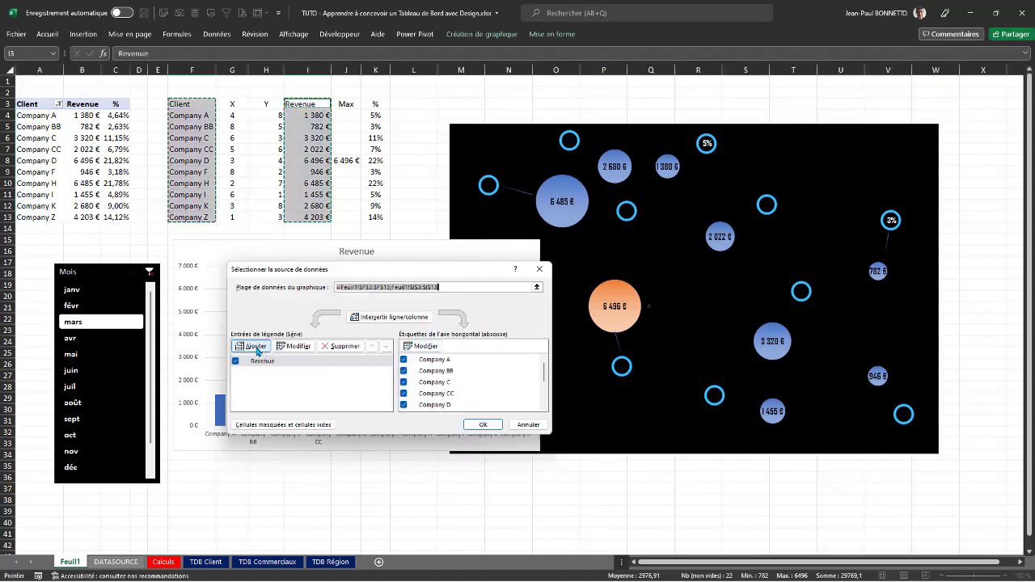
click(295, 346)
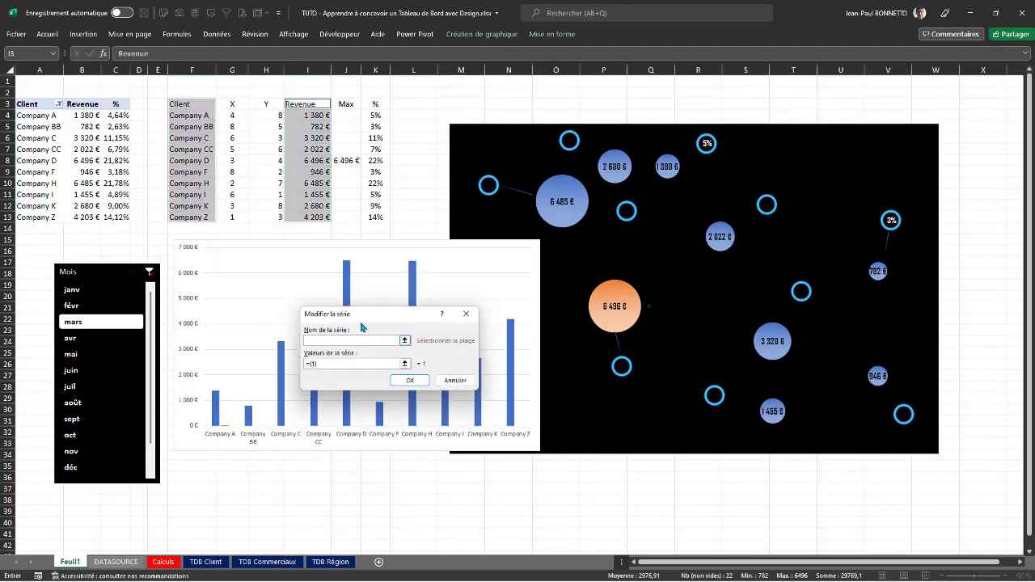
click(404, 363)
drag(354, 119, 349, 216)
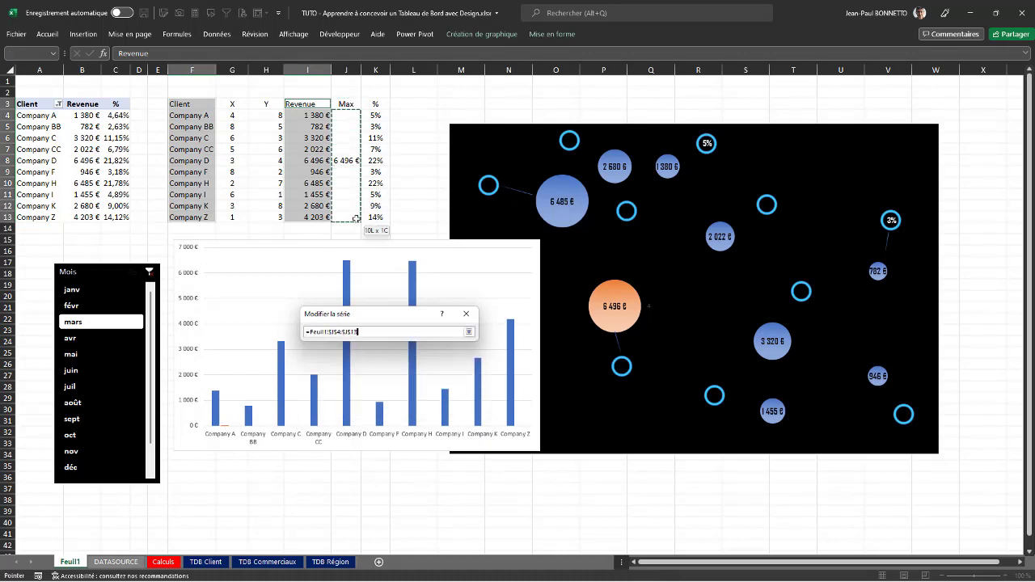
click(468, 332)
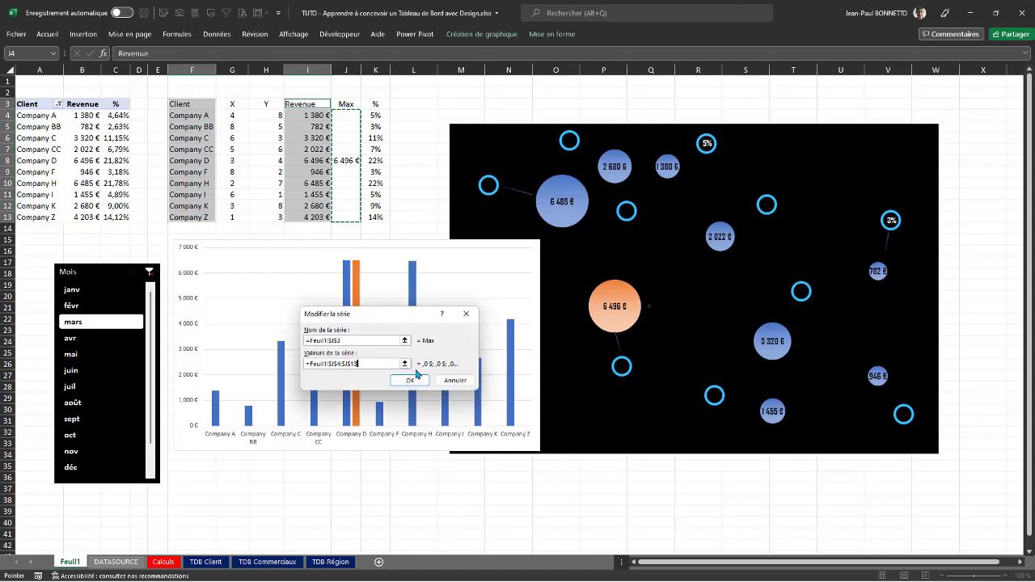
click(412, 380)
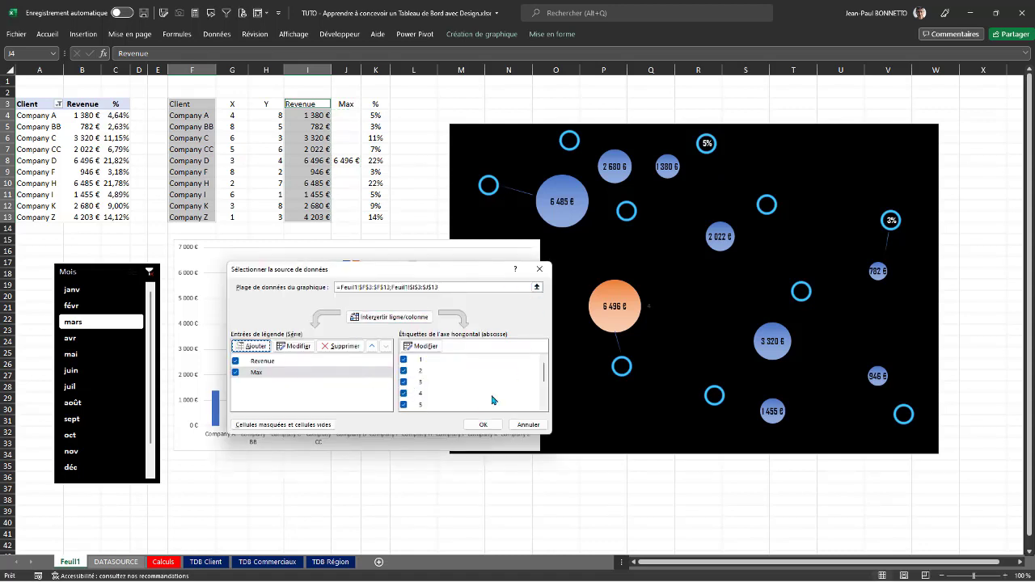
Apply the data source containing the Revenue and Max series to the column chart.
click(480, 425)
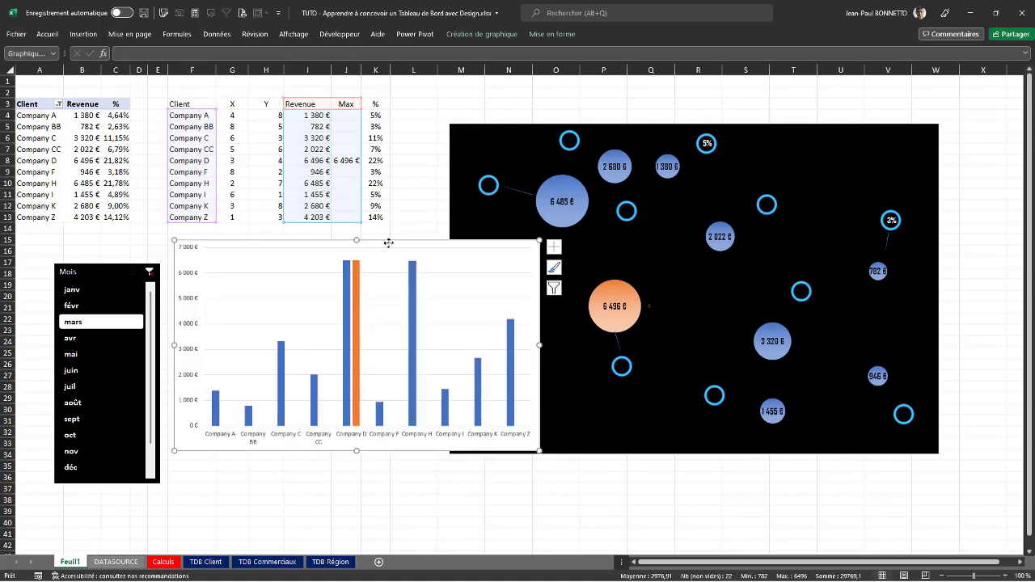
Preview the clustered, stacked and 100% stacked column variants for the chart without applying a new type.
click(493, 37)
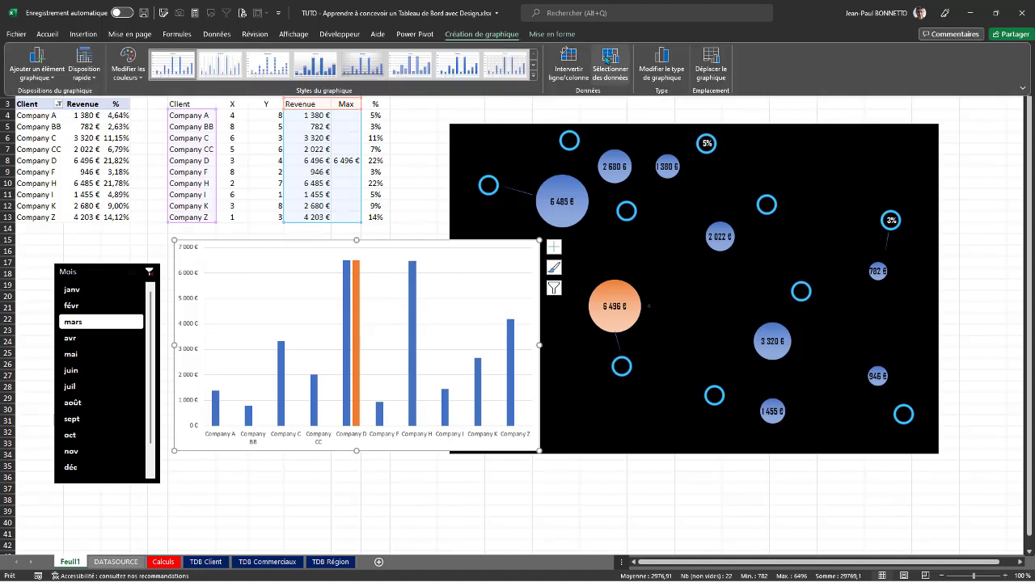
click(662, 69)
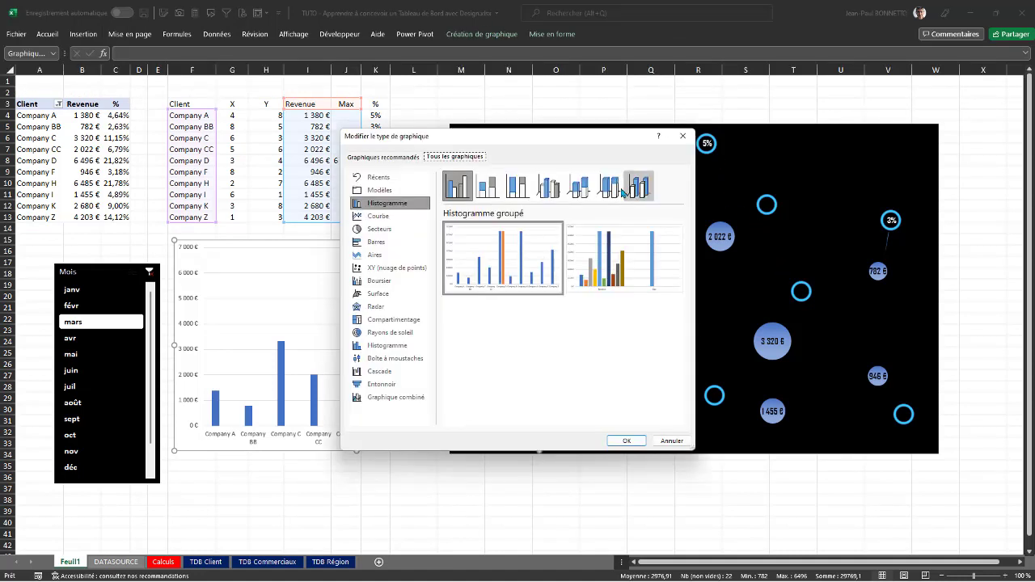
click(488, 188)
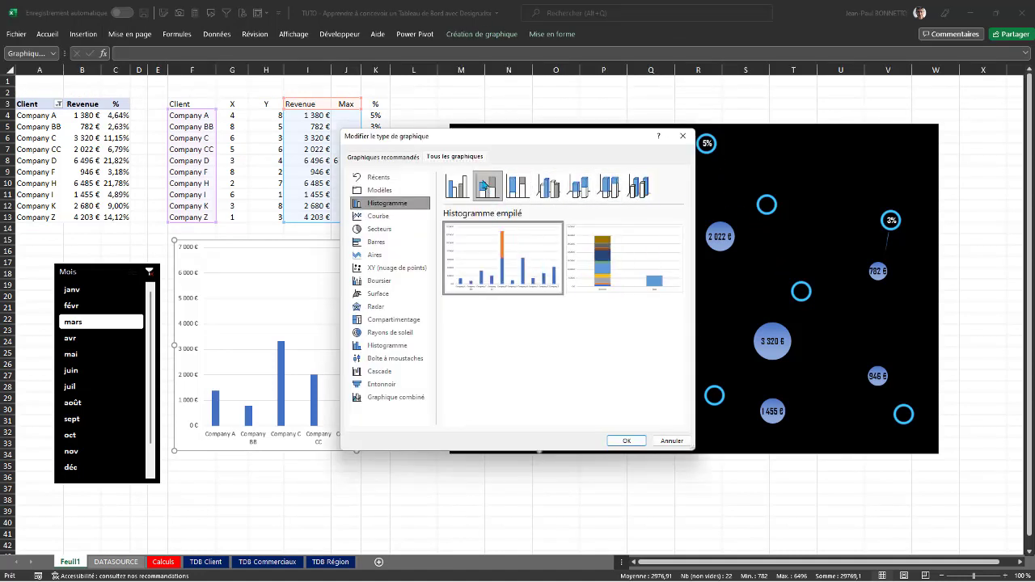
click(456, 186)
click(510, 188)
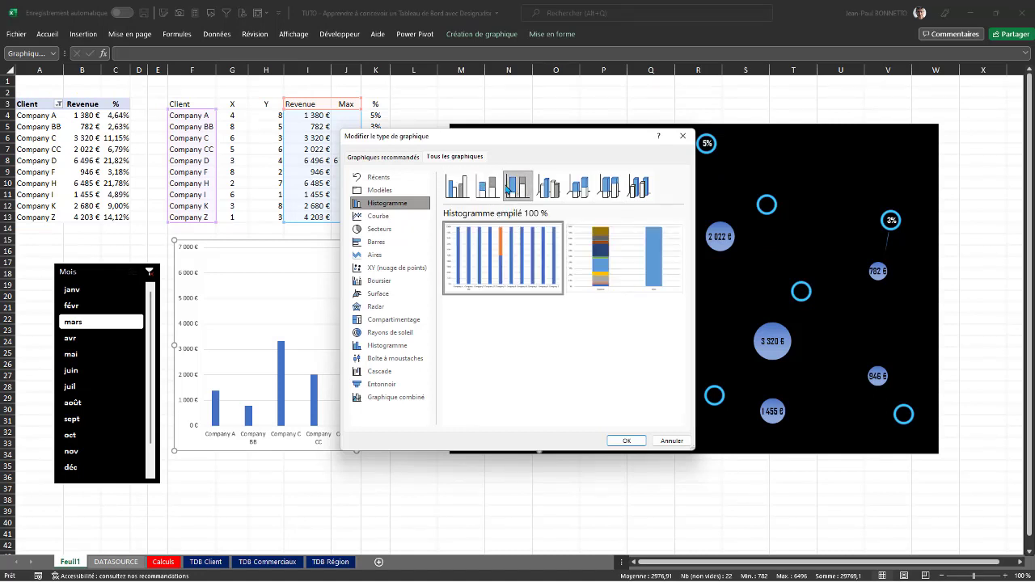
click(459, 191)
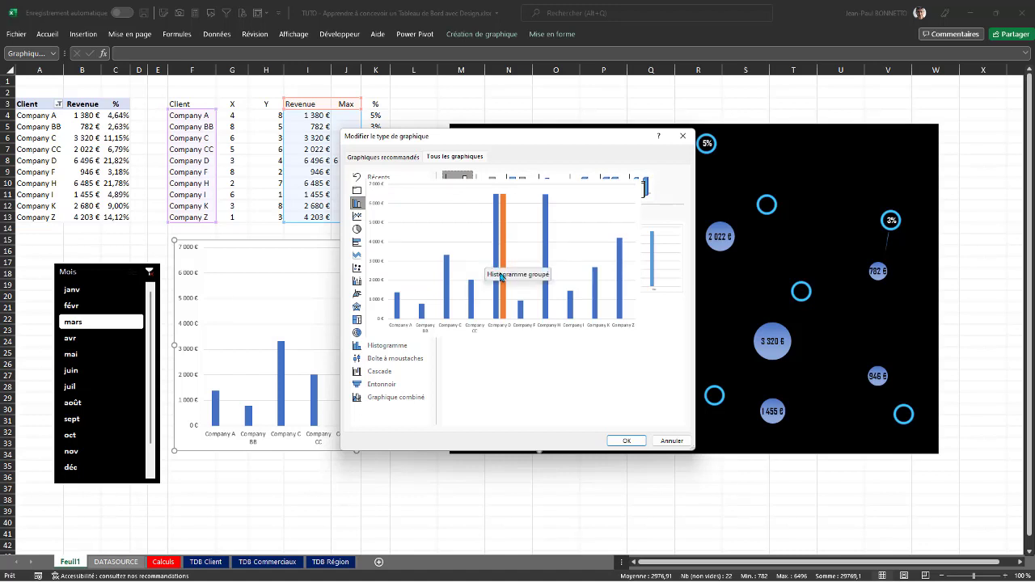
click(671, 442)
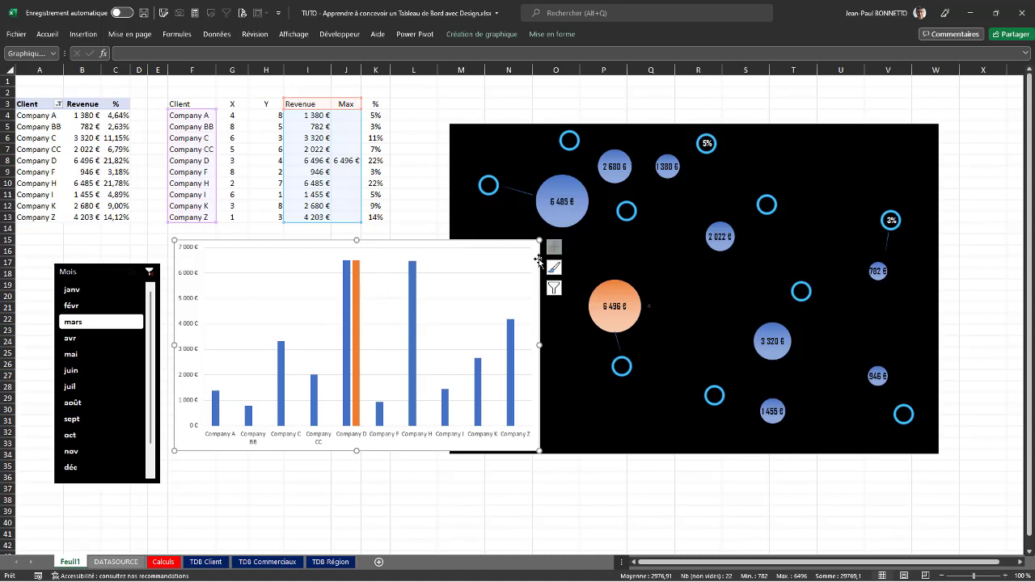
Set the Revenue series overlap to 100% and shift the column chart slightly towards the bubble chart.
right_click(347, 307)
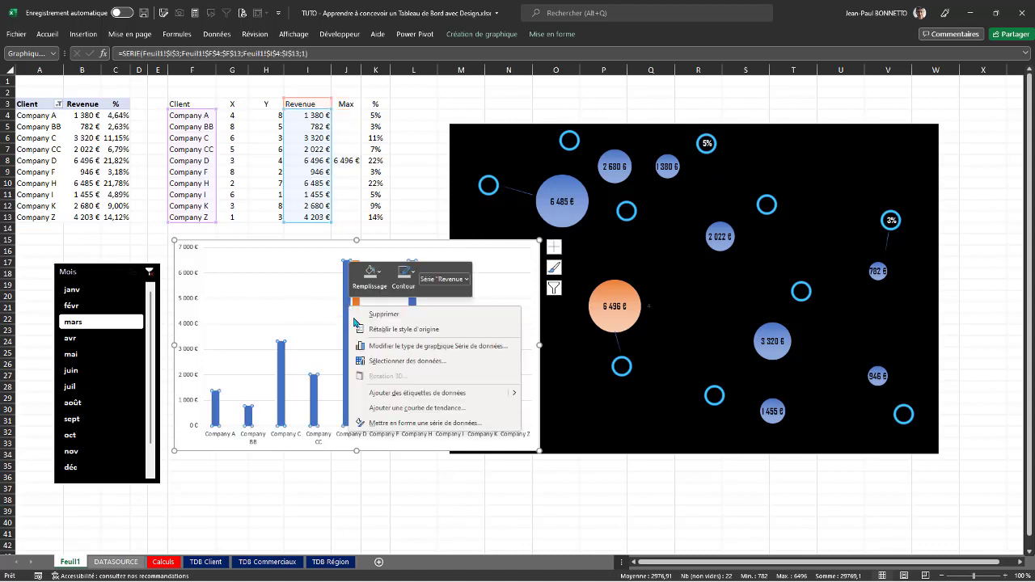
click(398, 425)
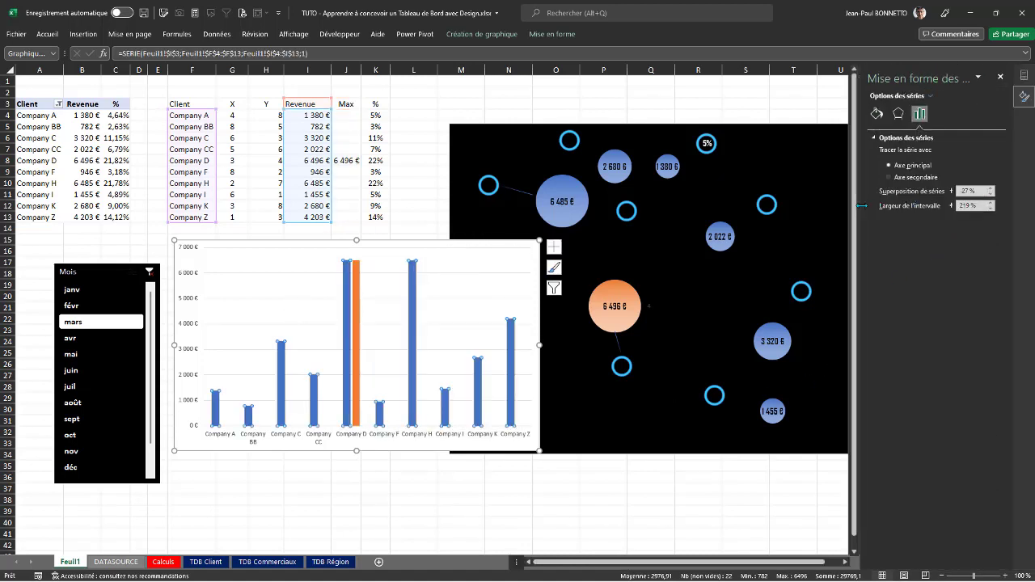
drag(855, 206, 782, 218)
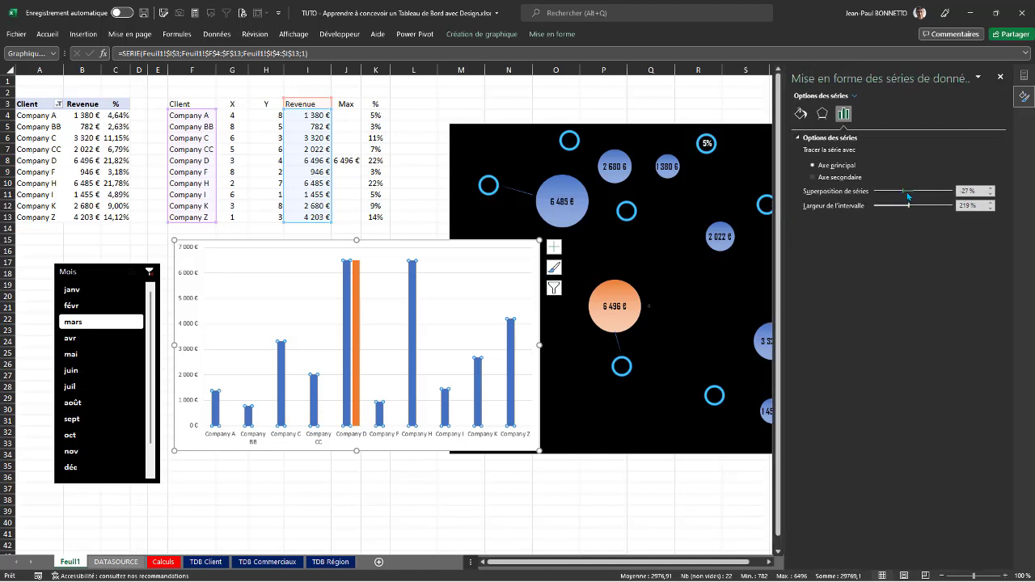
drag(905, 194, 952, 192)
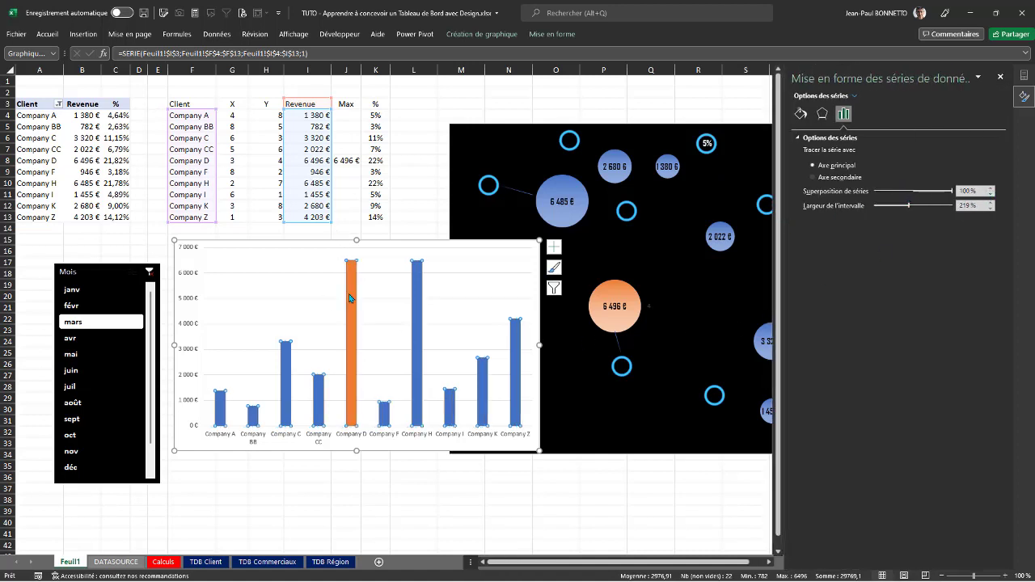
click(1000, 76)
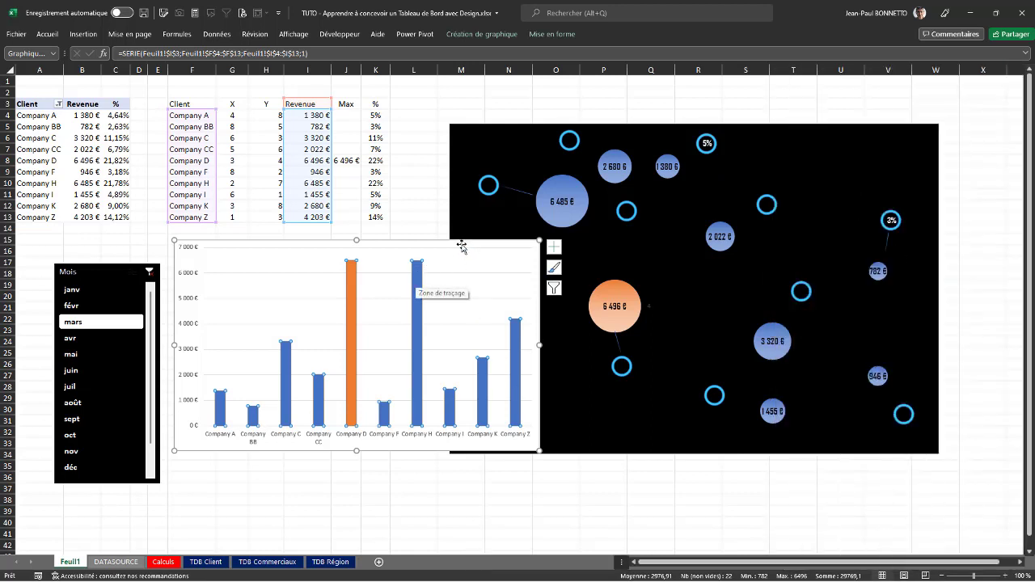
drag(461, 246, 485, 248)
Filter the Mois slicer by several months, finishing on août, to check the highlighted column for the top client.
click(75, 372)
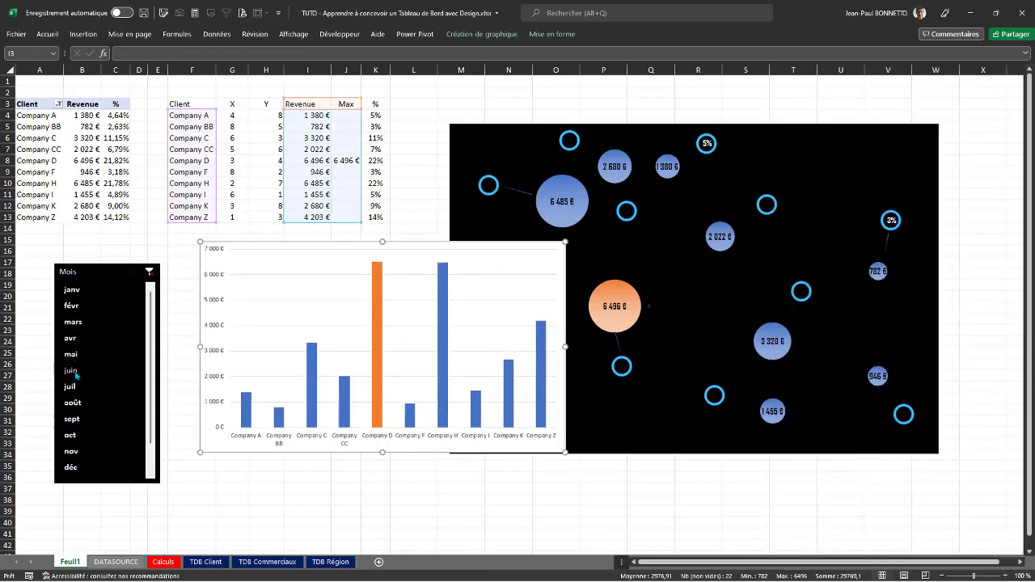
click(73, 420)
click(79, 353)
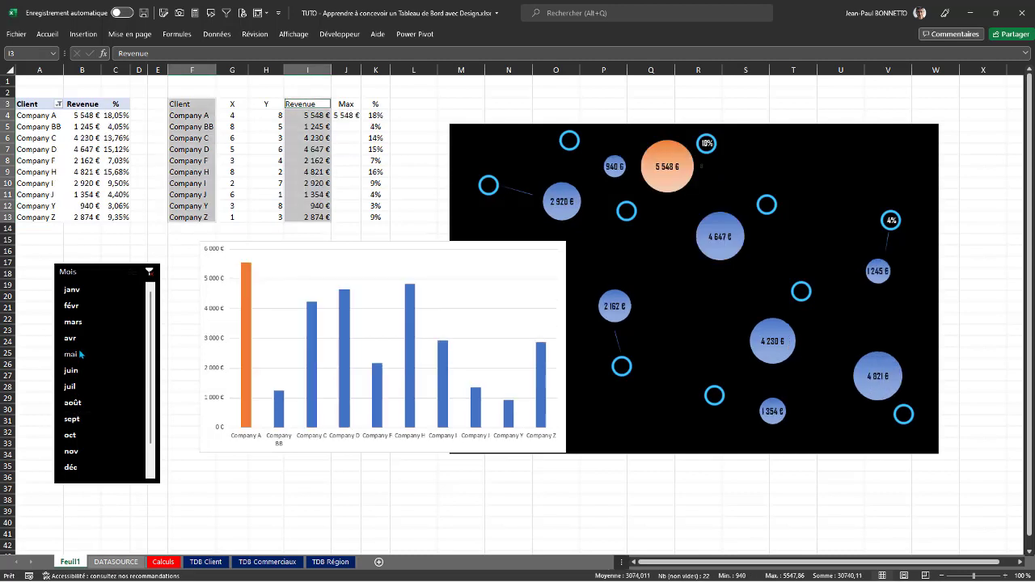
click(80, 353)
click(87, 451)
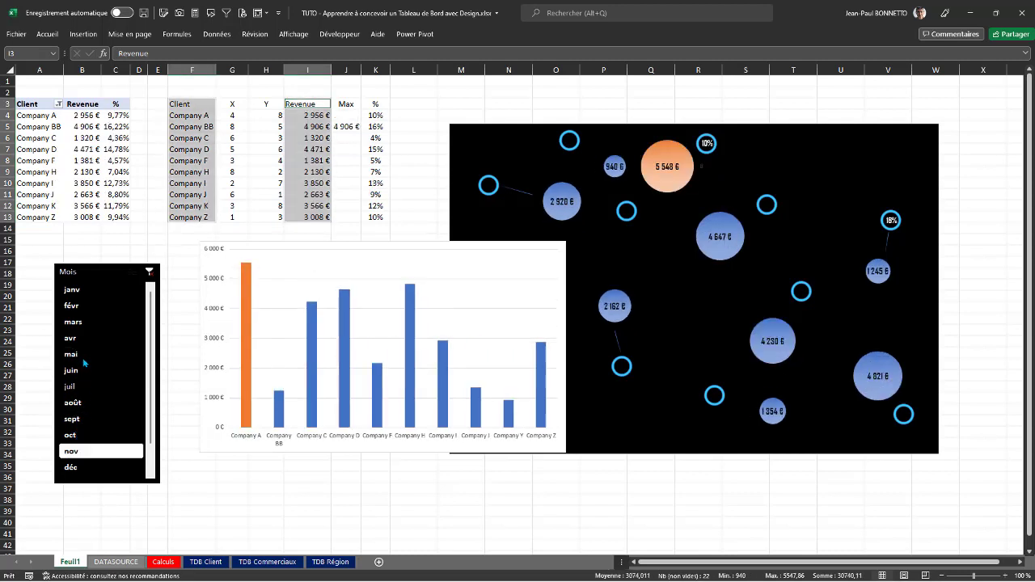
click(78, 307)
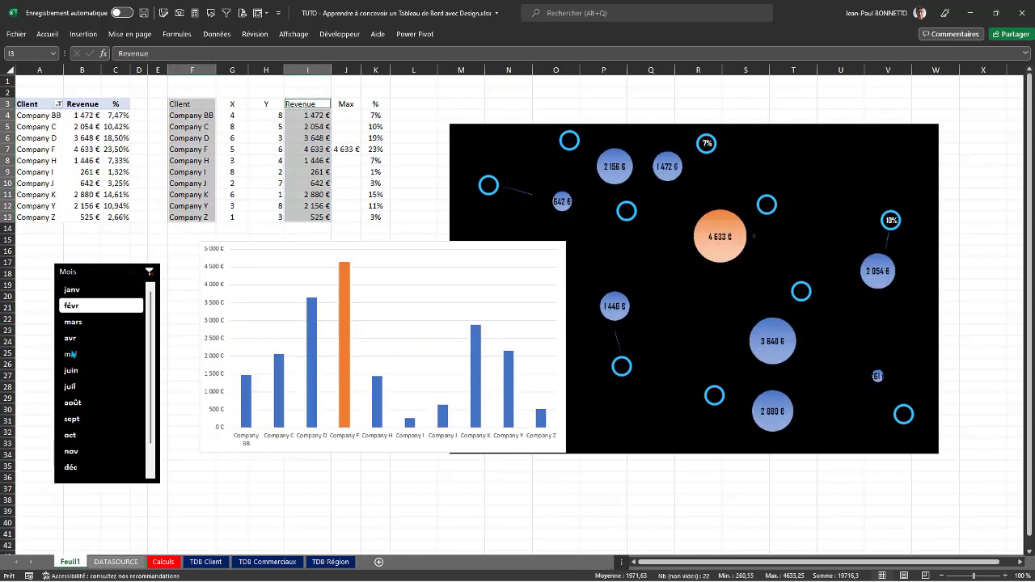
click(73, 353)
click(73, 403)
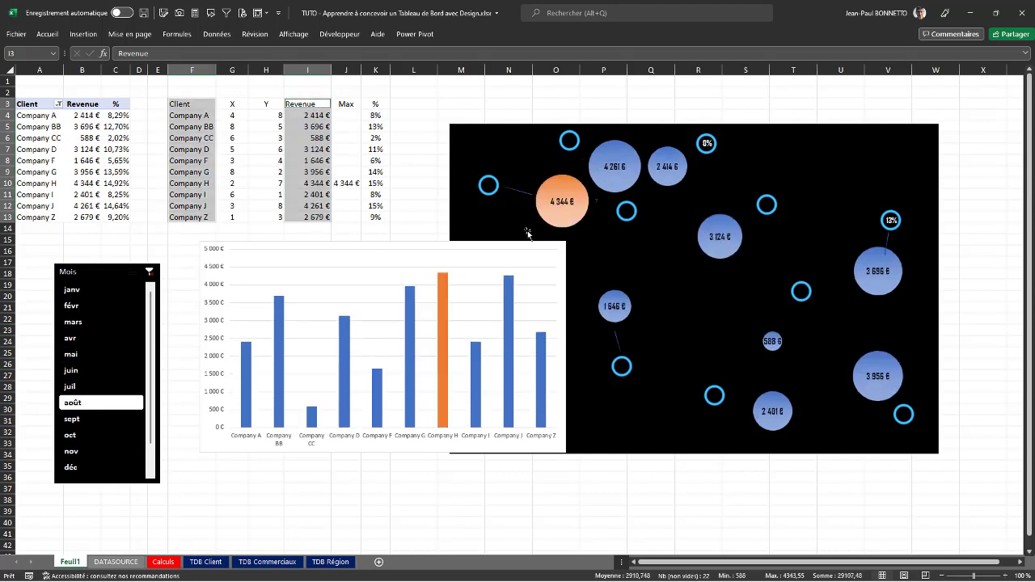
Move the column chart slightly down towards the slicer and fill its chart area with black.
drag(492, 247, 472, 262)
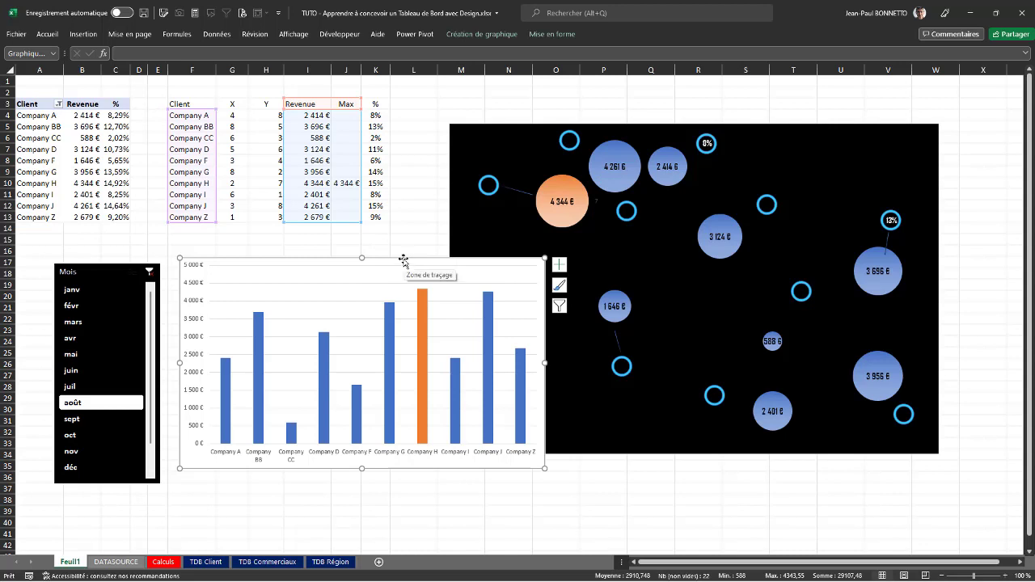
click(575, 37)
click(482, 51)
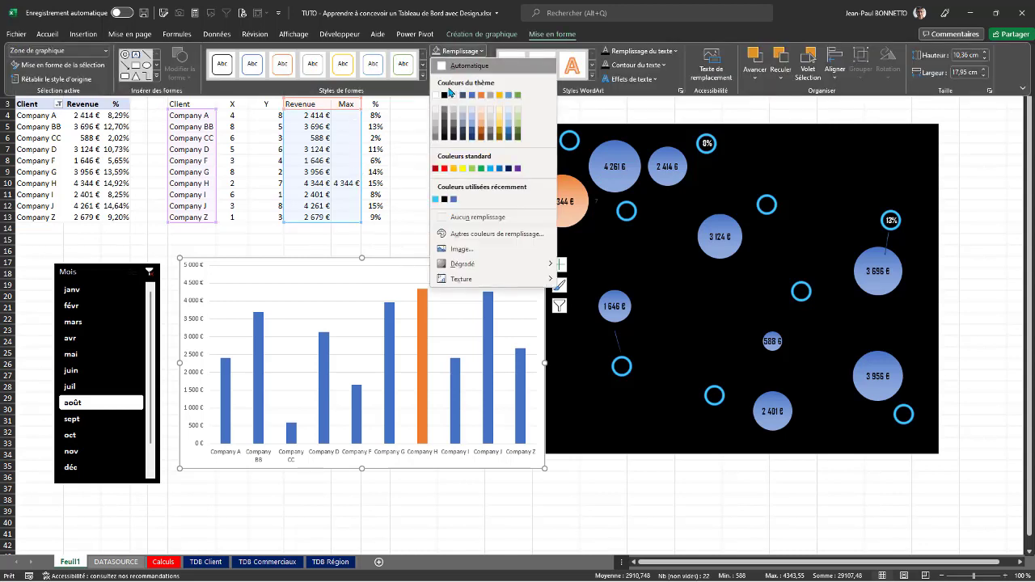
click(445, 96)
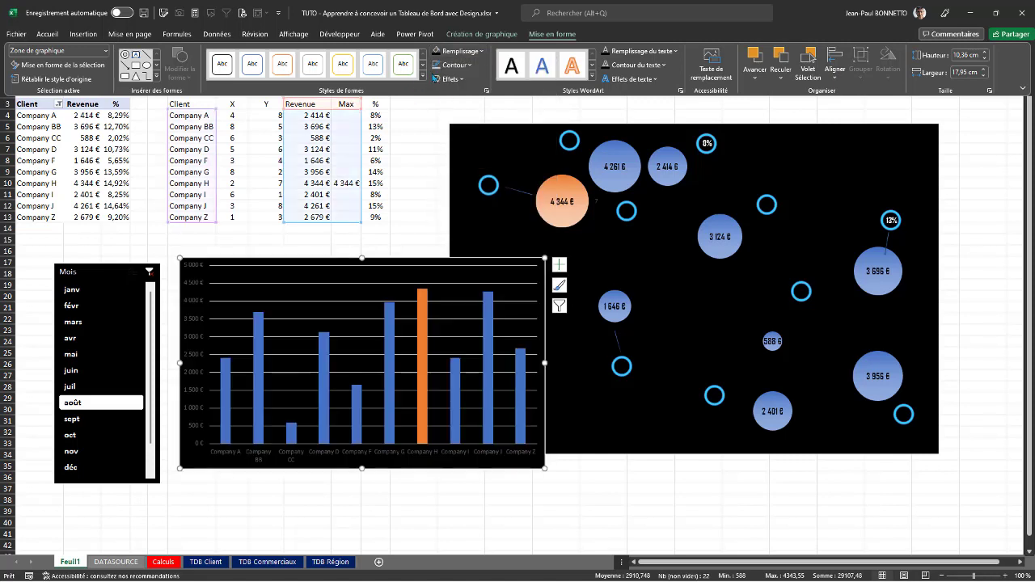
Remove the gridlines from the column chart and add data labels, leaving the chart title off.
click(559, 265)
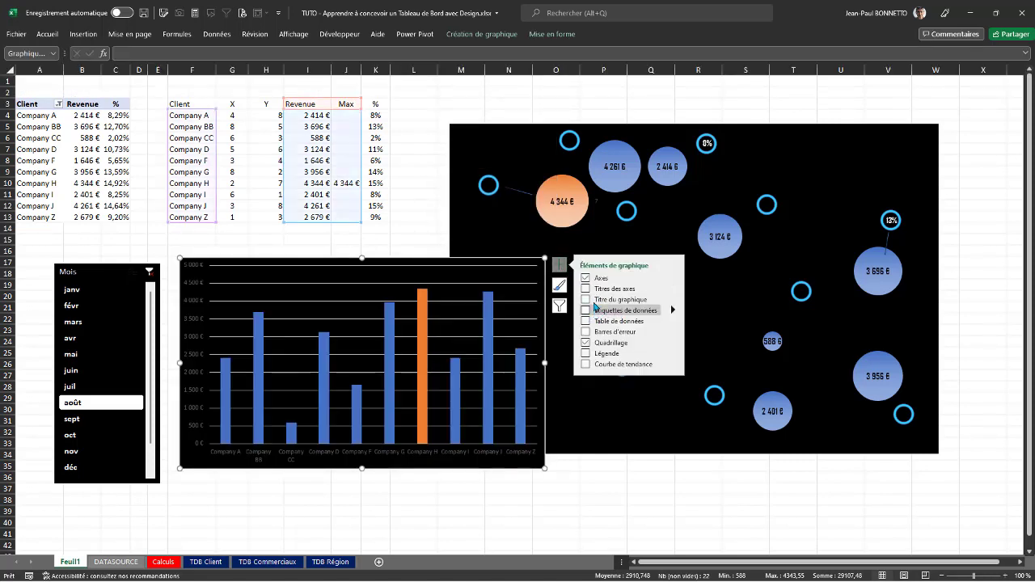
click(585, 342)
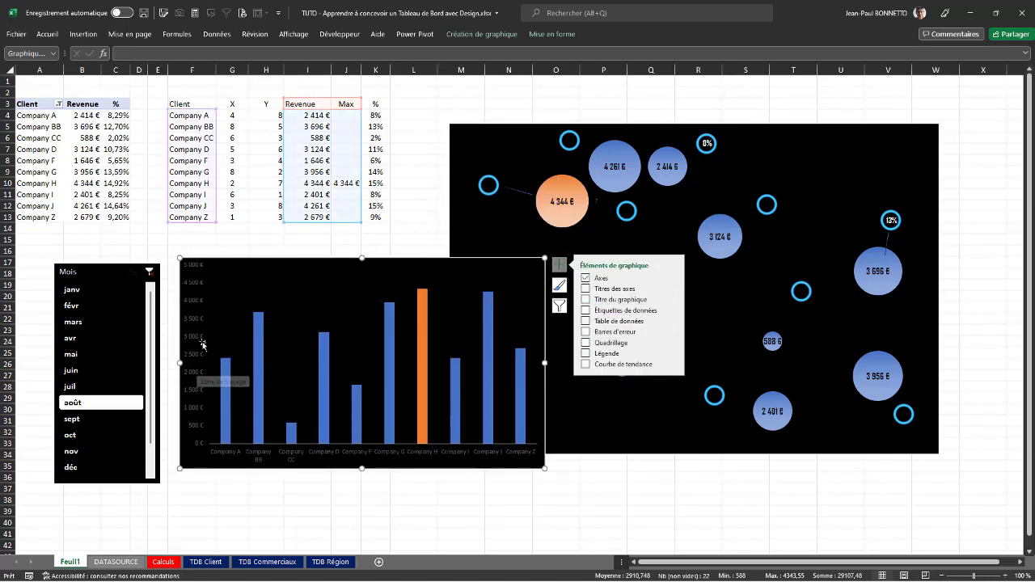
click(586, 299)
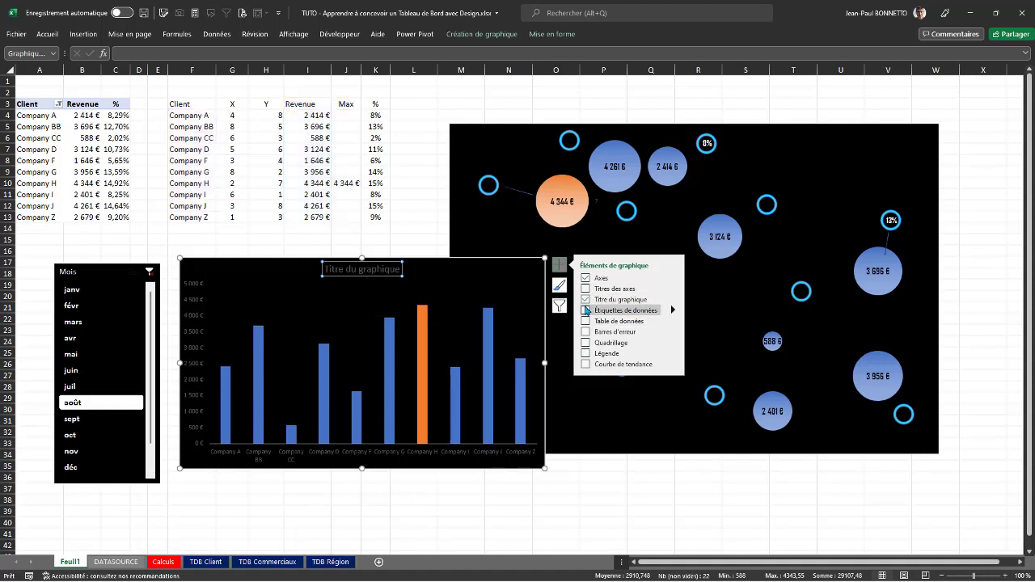
click(585, 300)
click(586, 311)
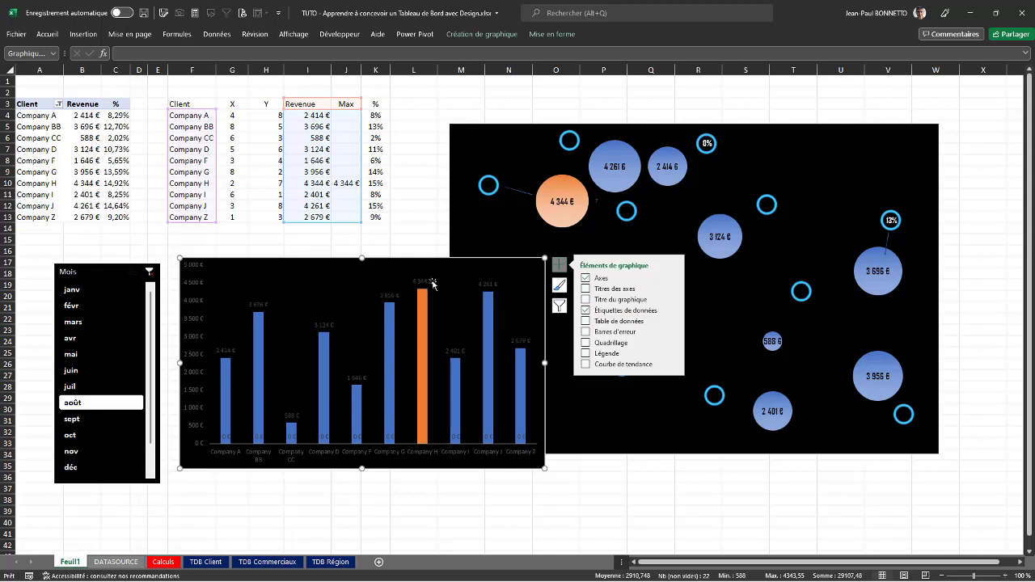
Set the font colour of the Max and Revenue data labels to white.
click(58, 33)
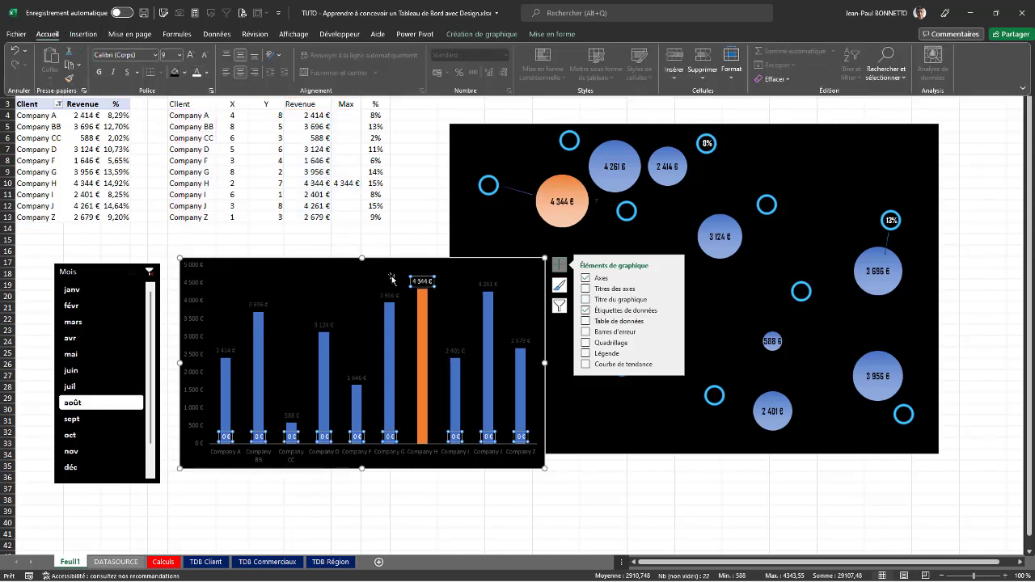
click(392, 299)
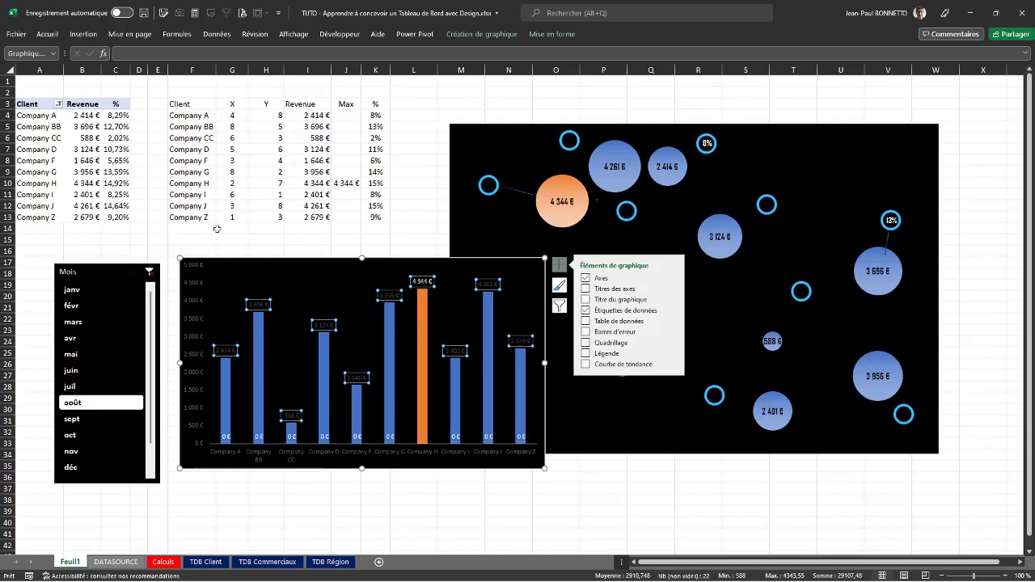
click(48, 34)
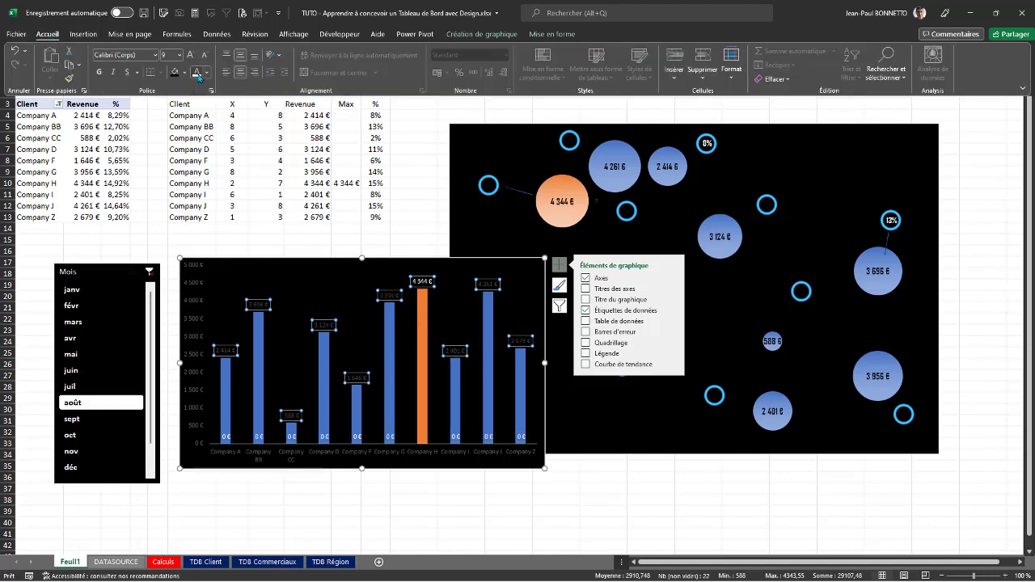
click(196, 72)
click(196, 301)
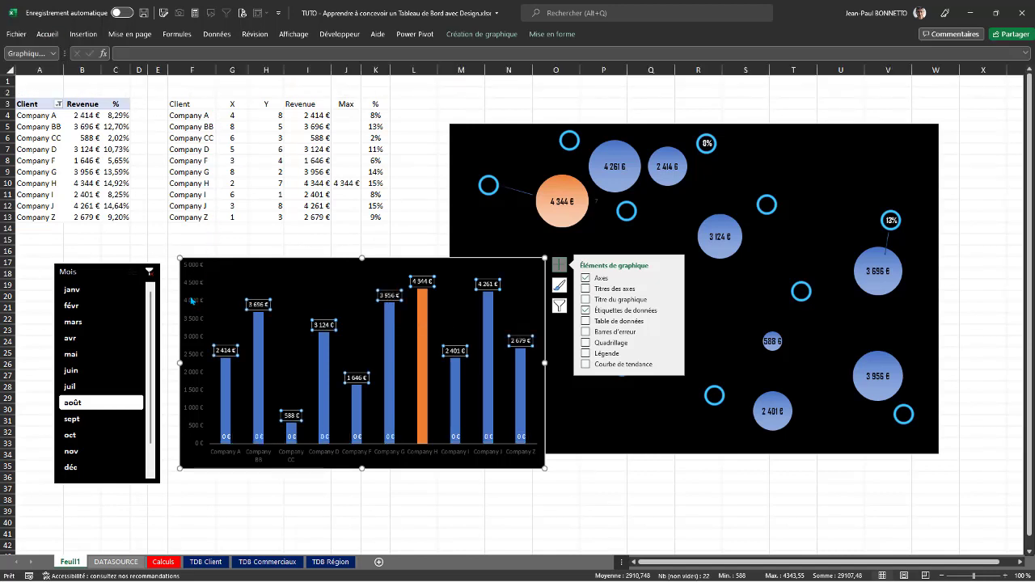
Delete the vertical value axis and set the client names on the horizontal axis to white.
click(194, 294)
click(195, 286)
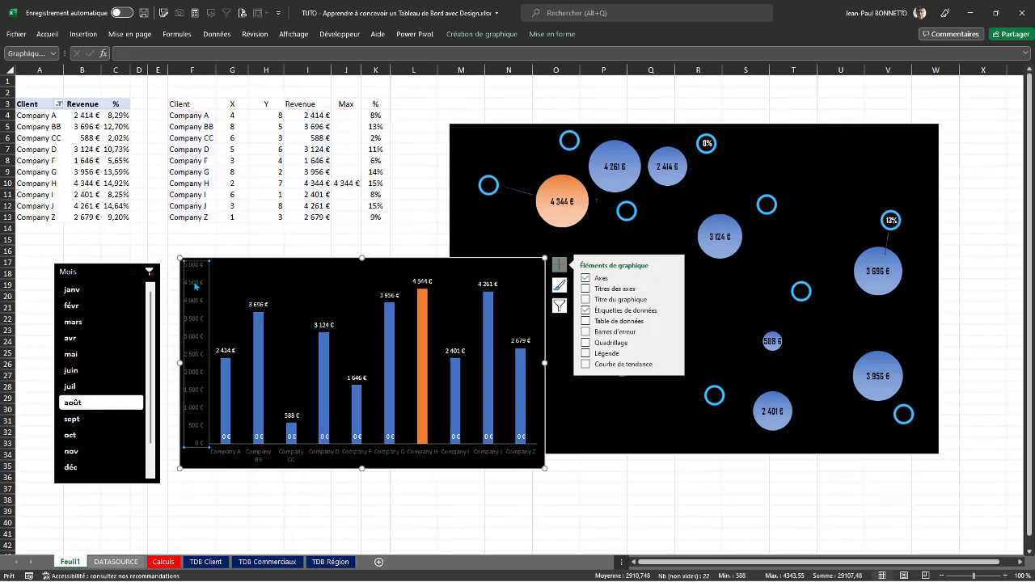
key(Delete)
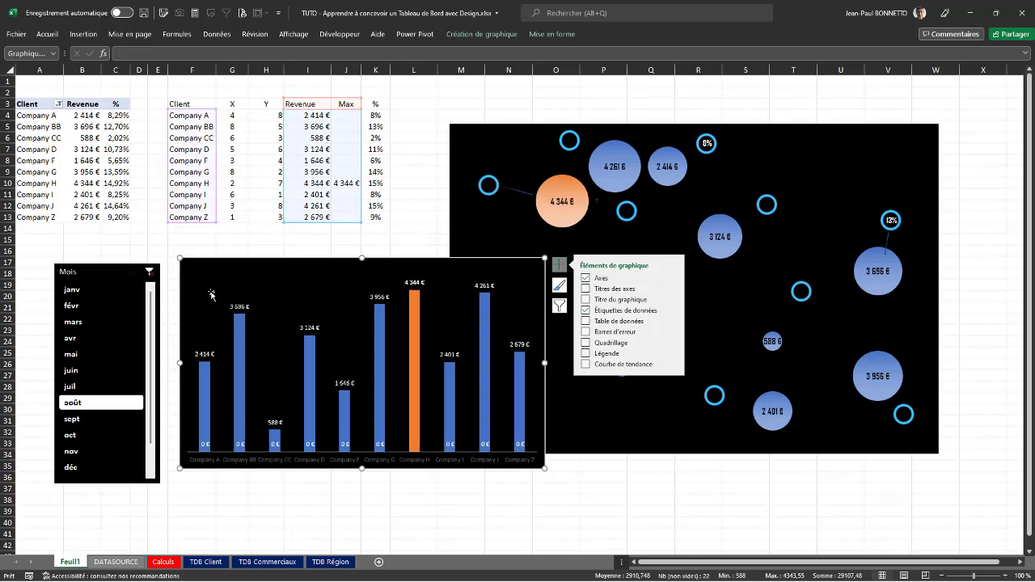
click(416, 460)
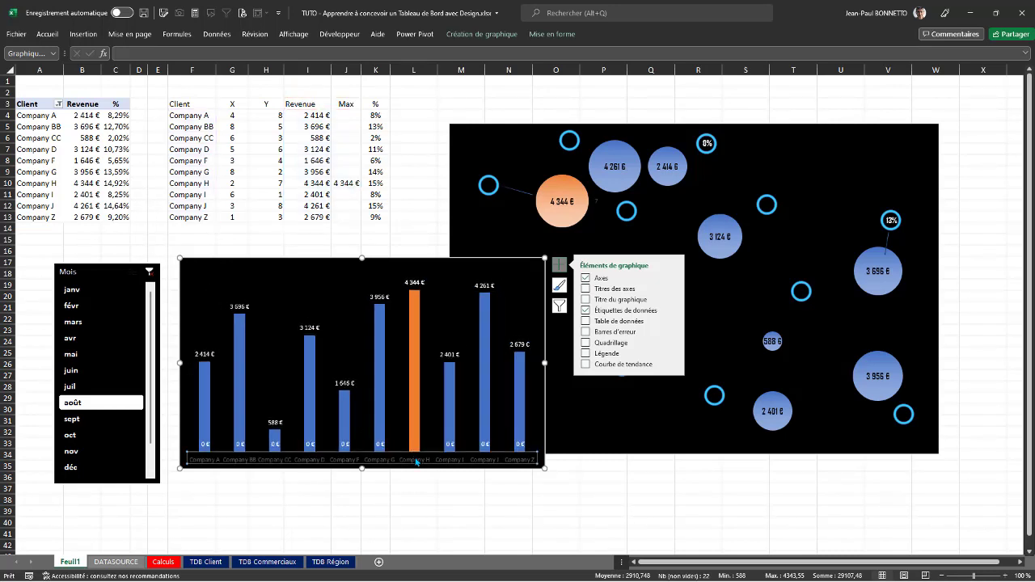
click(59, 34)
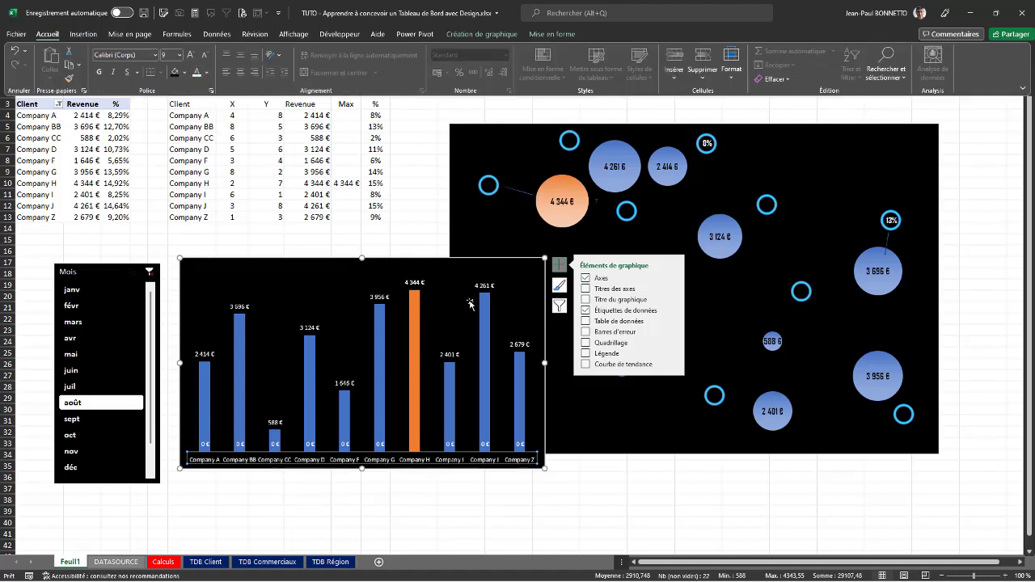
click(448, 262)
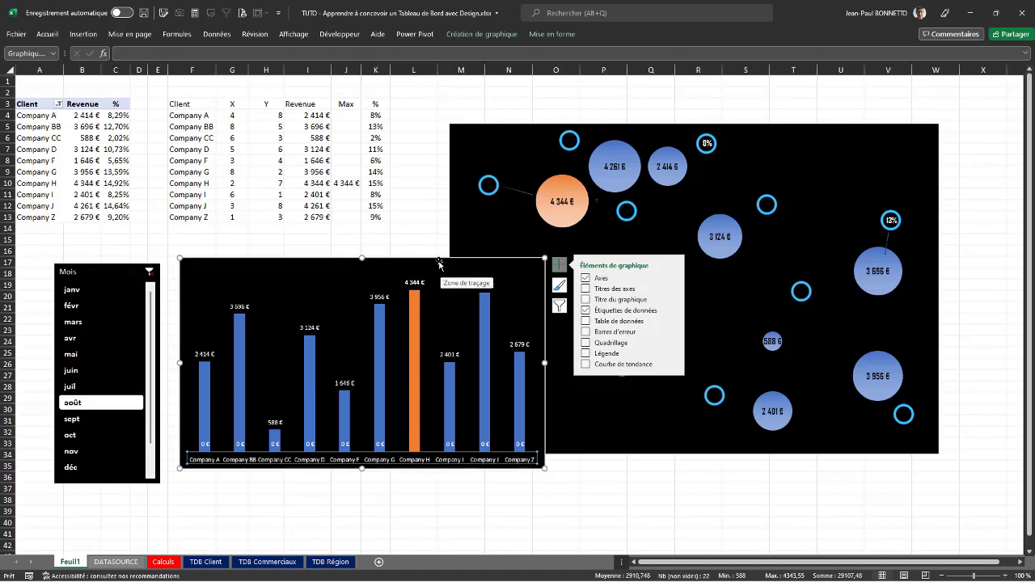
drag(438, 263, 264, 71)
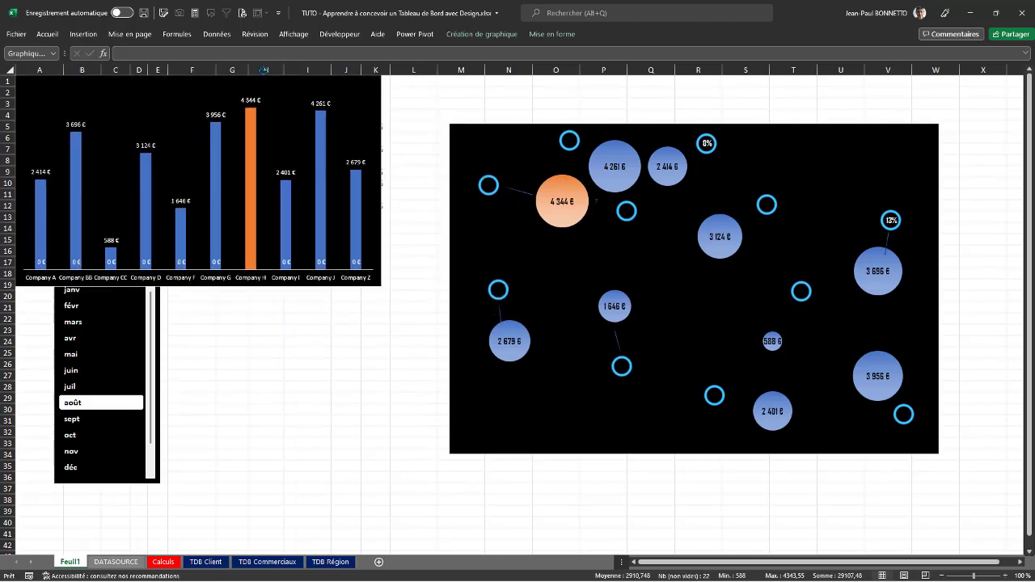
key(ctrl+z)
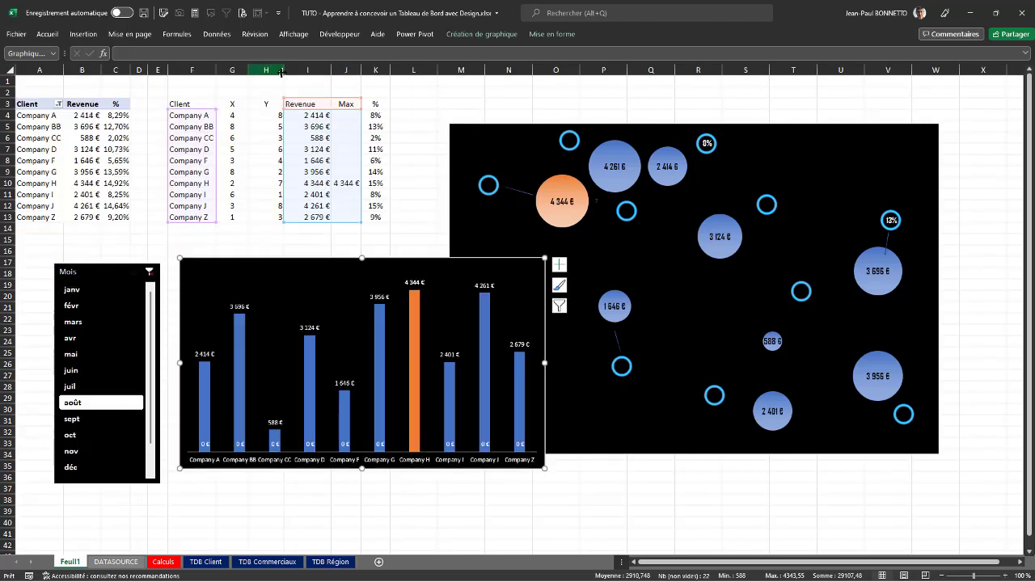
Move the column chart up over the source tables at column A and shift the Mois slicer slightly beneath it.
drag(472, 473, 396, 404)
click(490, 468)
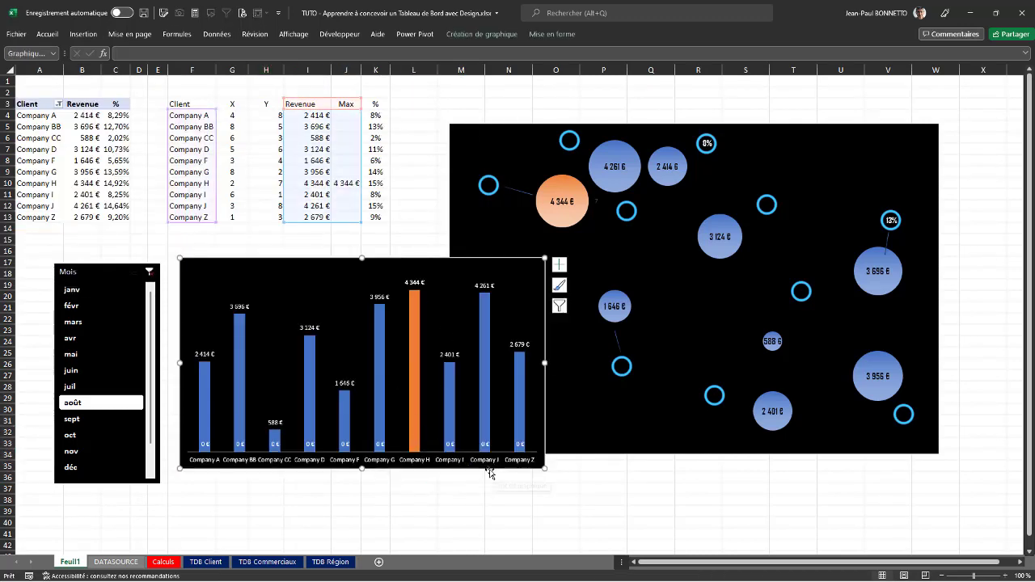
drag(490, 471, 396, 243)
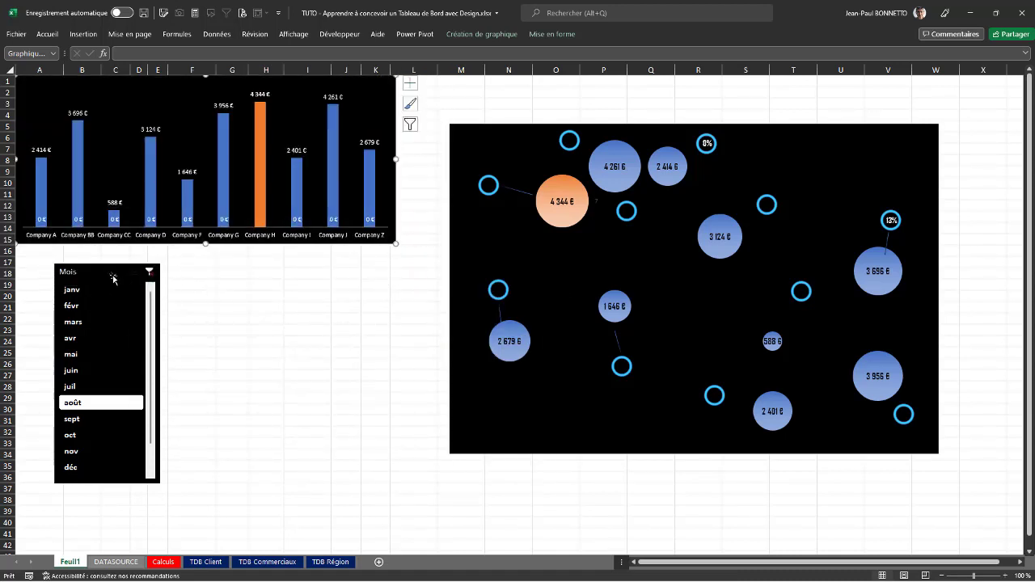
drag(113, 279, 165, 295)
Filter by various months between janv and août, ending on mai, to check how both charts respond.
click(149, 338)
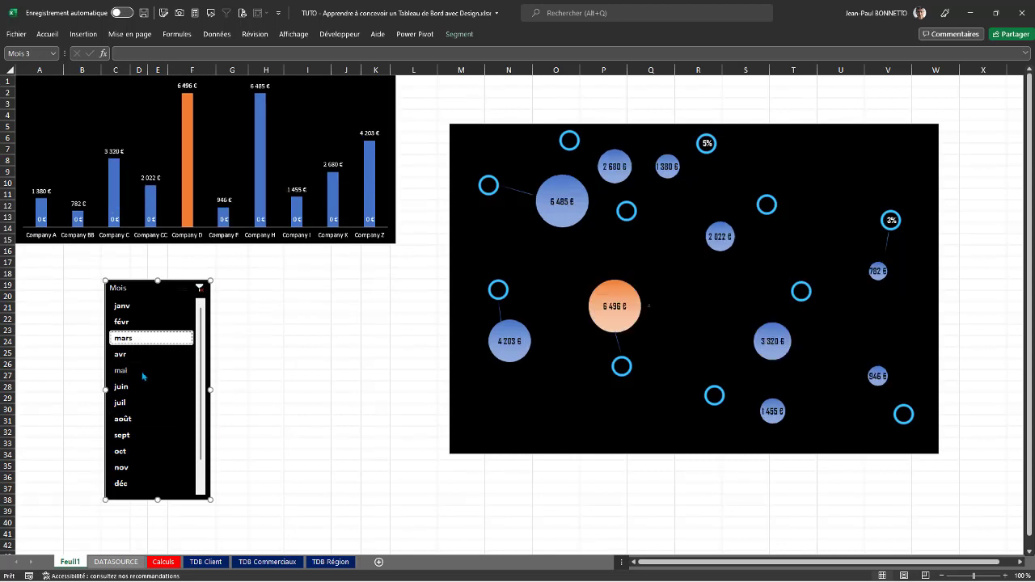
click(134, 422)
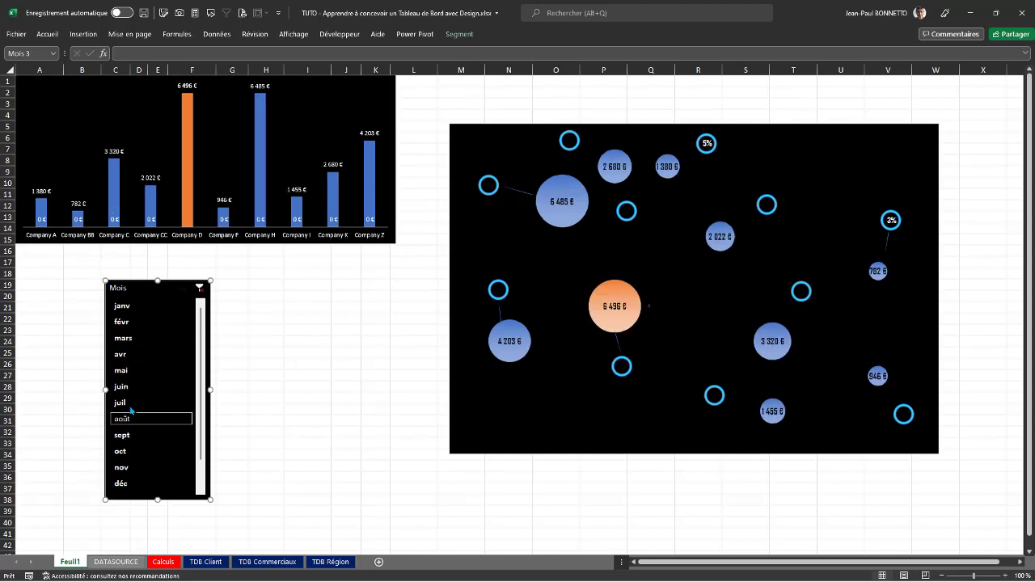
click(123, 354)
click(122, 305)
click(130, 403)
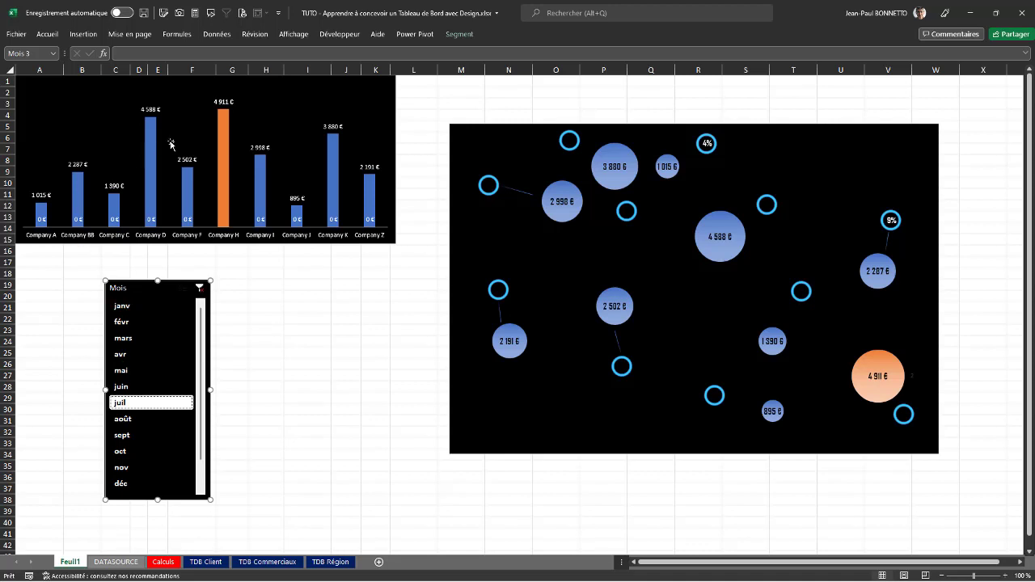
click(119, 323)
click(121, 355)
click(121, 404)
click(123, 338)
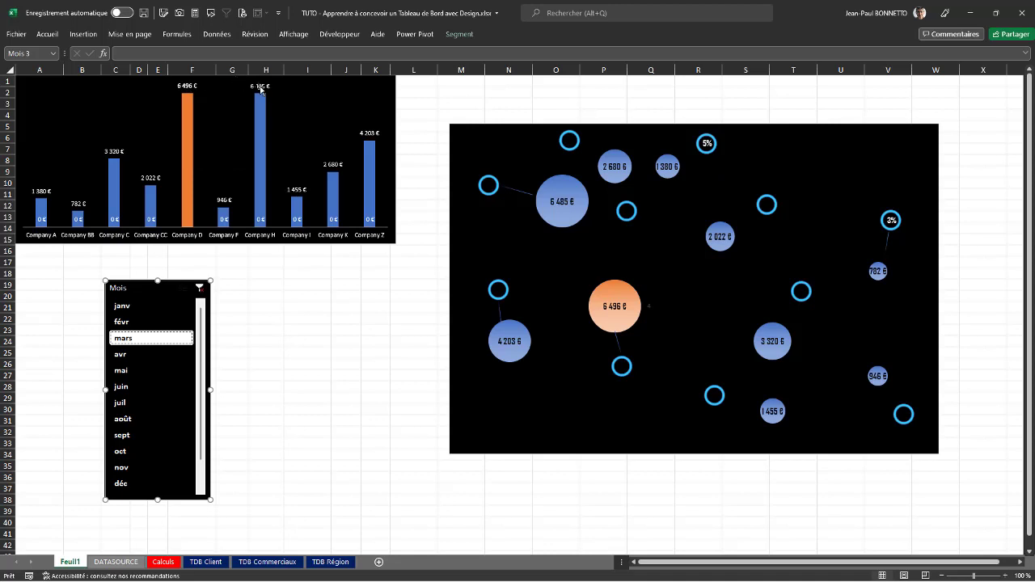
click(134, 357)
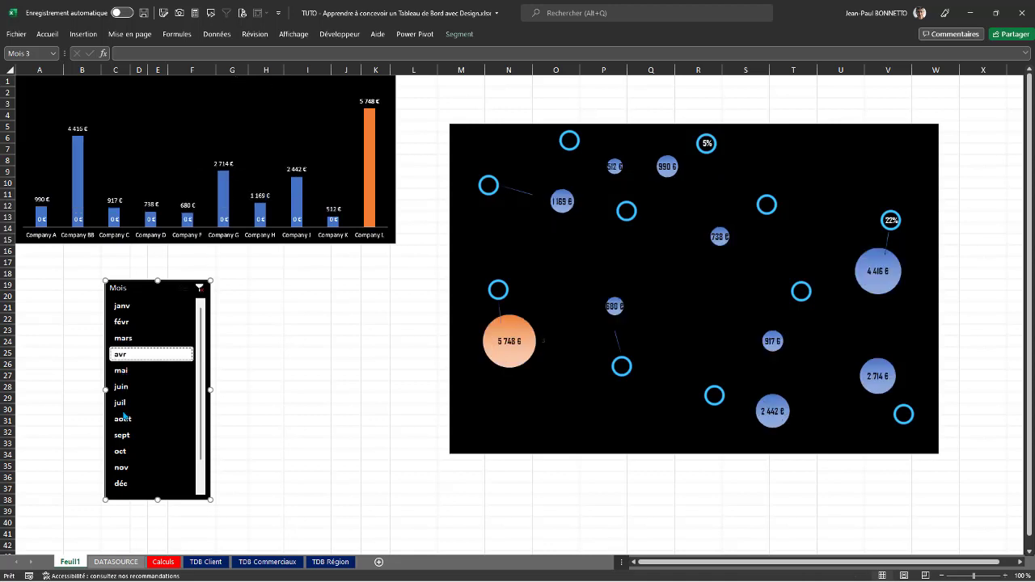
click(126, 418)
click(123, 370)
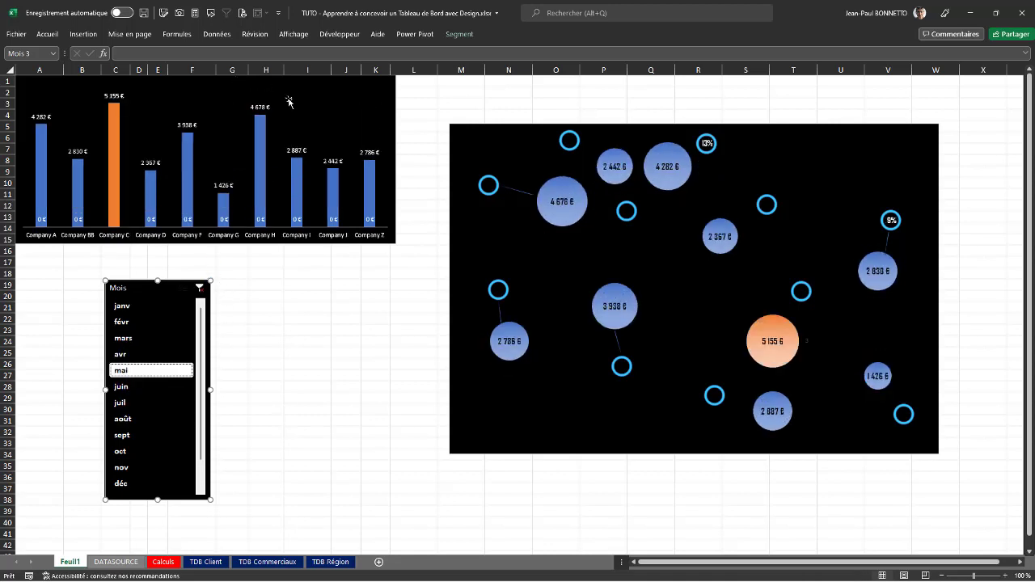
Move the column chart down to row 28 to uncover the source tables and place the Mois slicer above it.
click(375, 247)
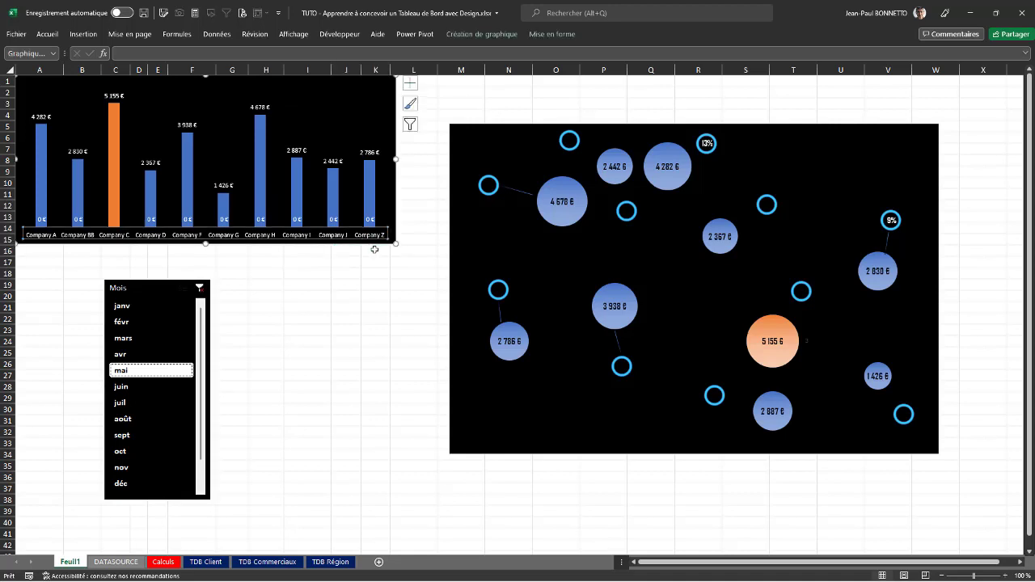
drag(363, 248, 413, 551)
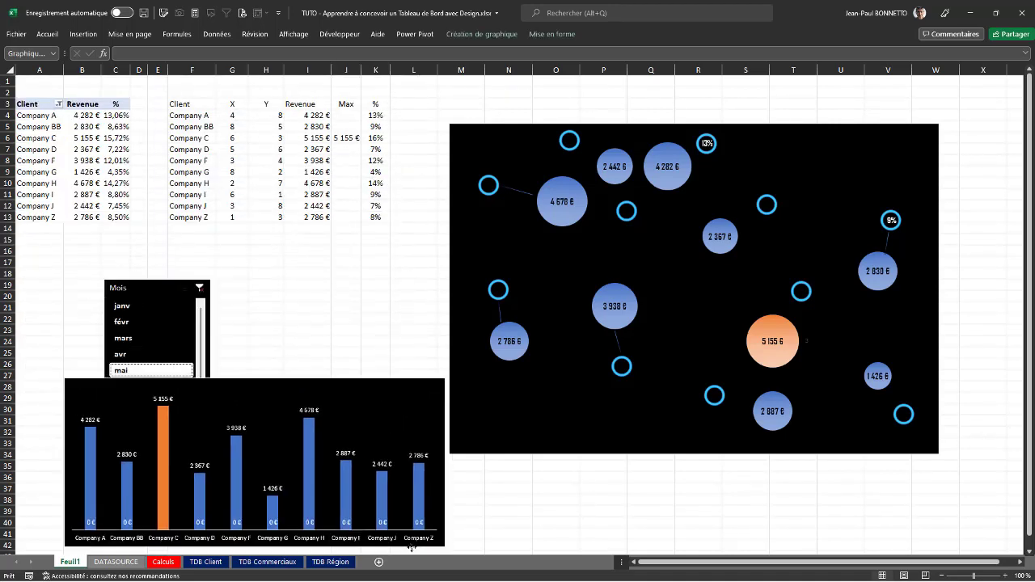
drag(165, 285, 264, 112)
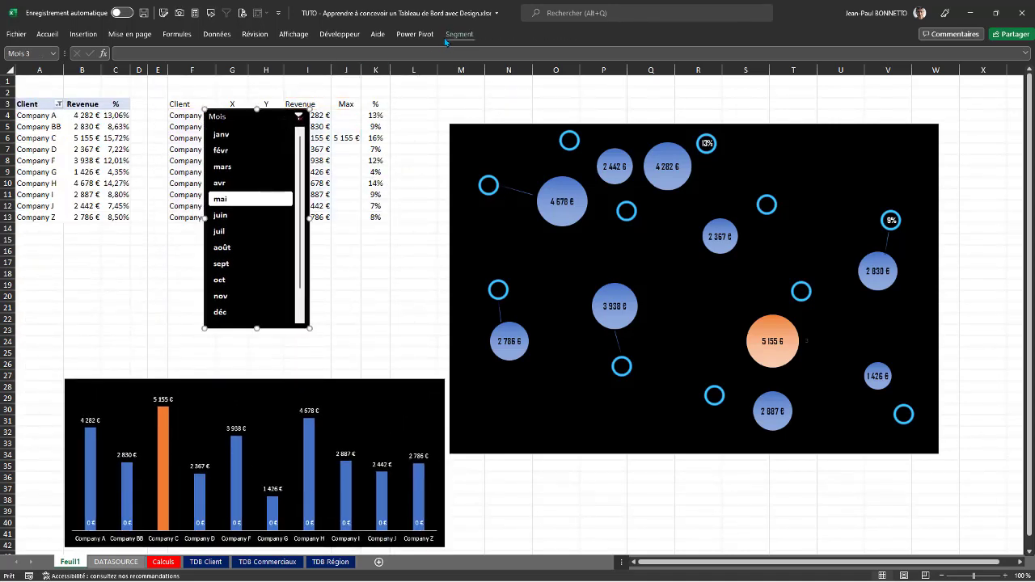
Set the Mois slicer to 12 columns.
click(475, 23)
key(Escape)
click(459, 35)
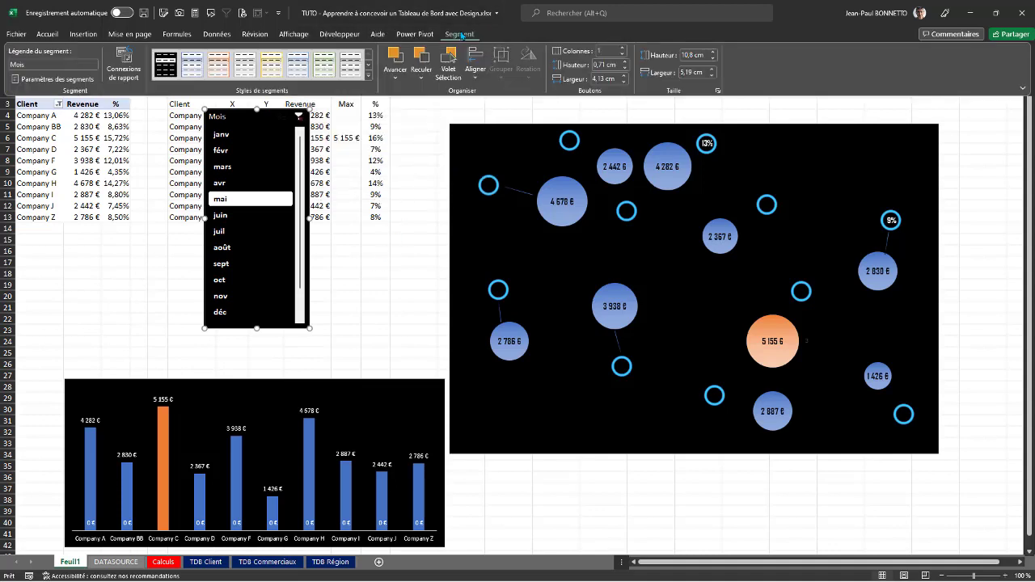
click(622, 48)
click(622, 47)
click(622, 47)
click(623, 48)
click(622, 48)
click(623, 48)
click(622, 48)
click(622, 48)
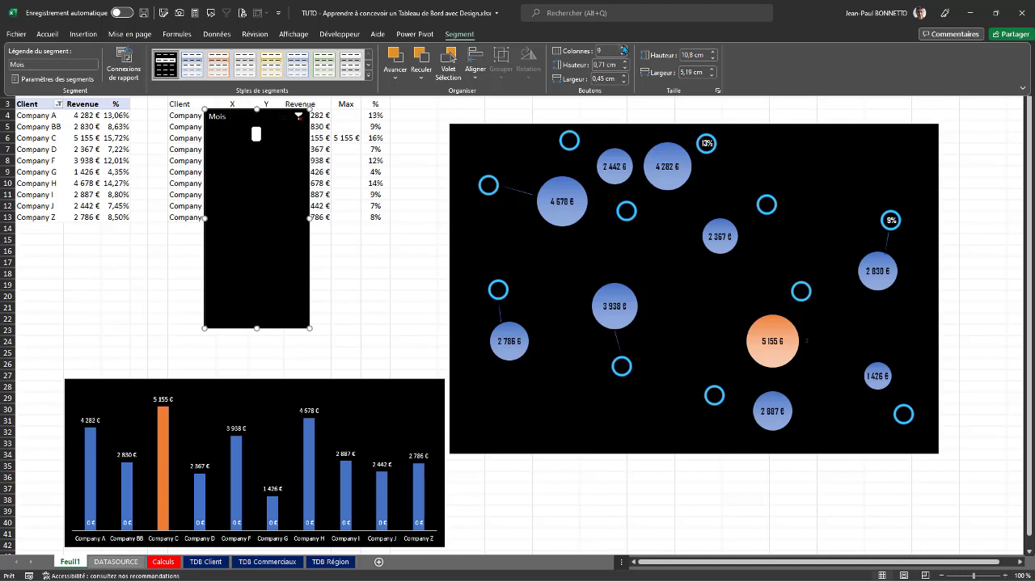
click(624, 48)
click(623, 48)
click(623, 48)
click(380, 215)
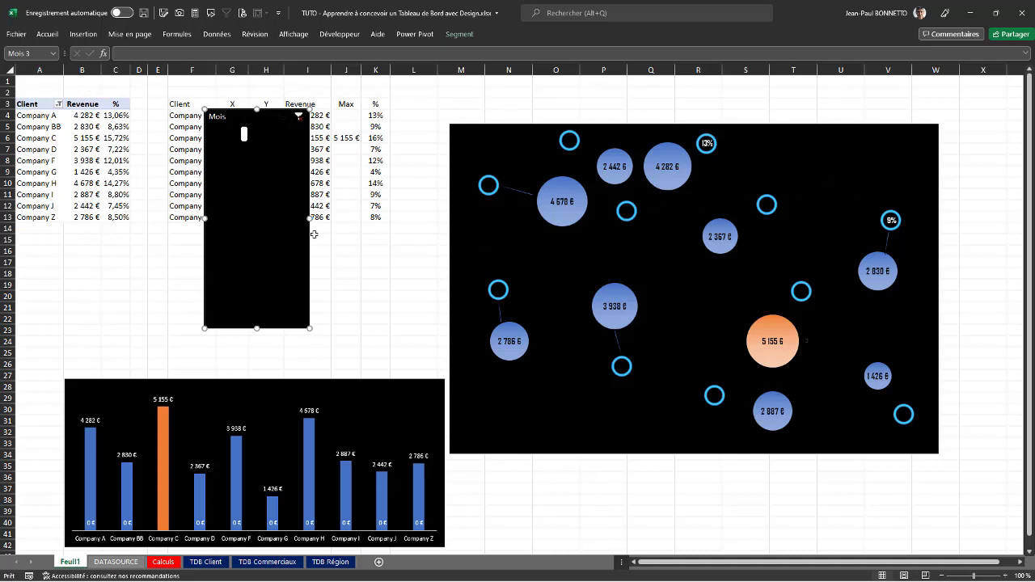
Resize the Mois slicer to a horizontal strip about 29.26 cm wide and 2.94 cm high, and place it across the source tables.
drag(310, 219, 799, 218)
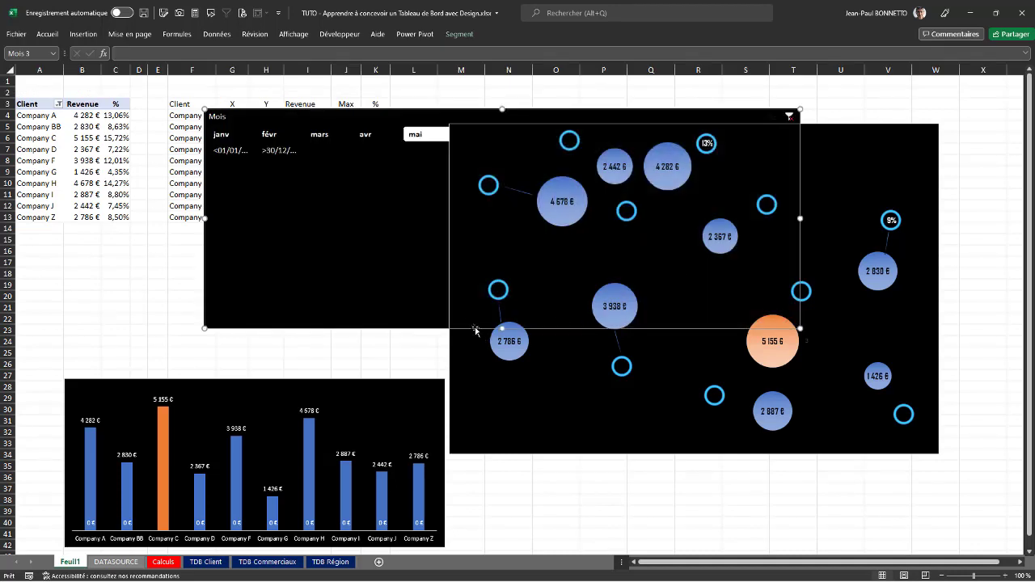
drag(501, 328, 501, 168)
drag(402, 118, 644, 65)
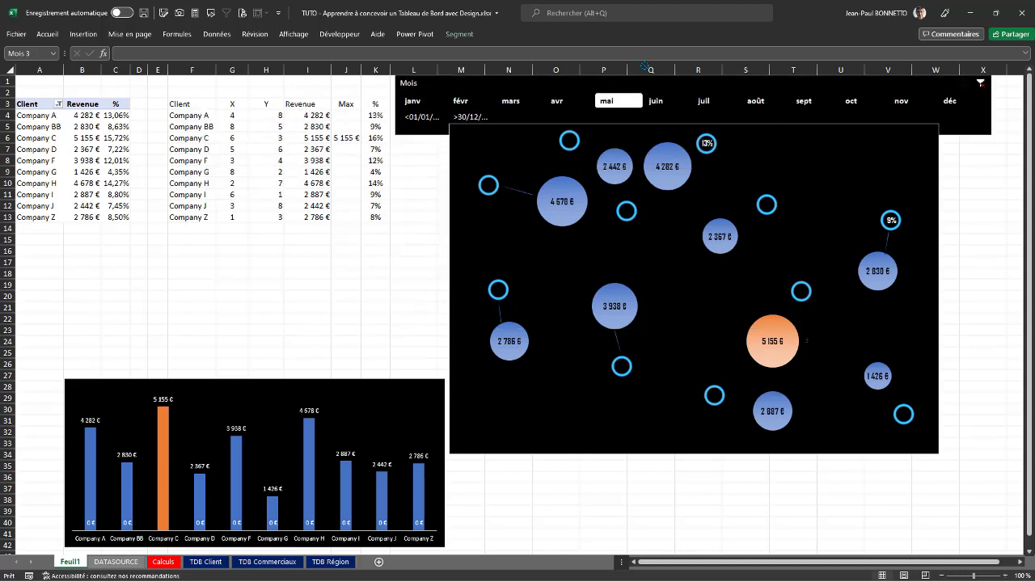
drag(557, 71, 263, 92)
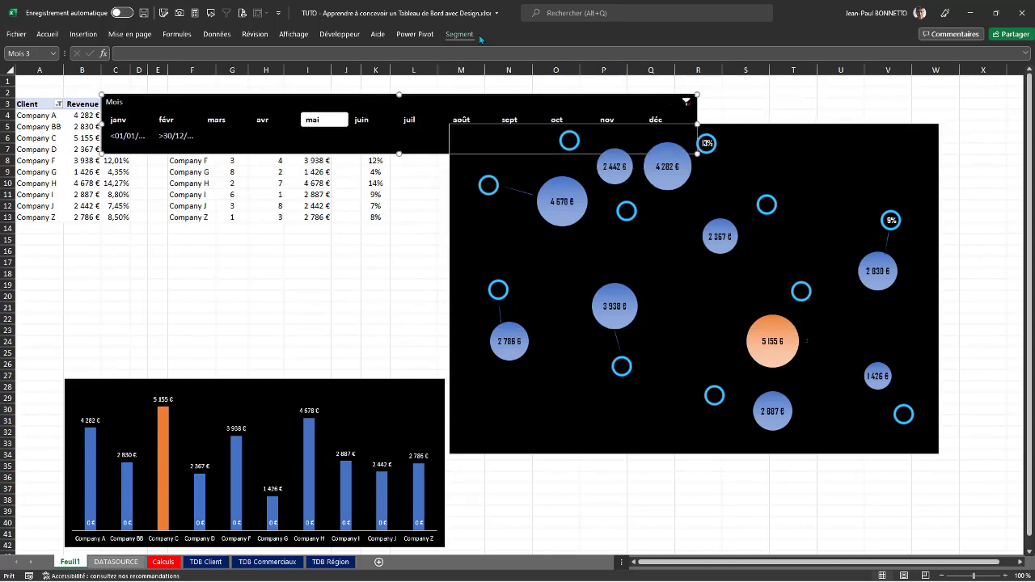
Configure the Mois slicer to hide items without data and to show no header.
click(460, 35)
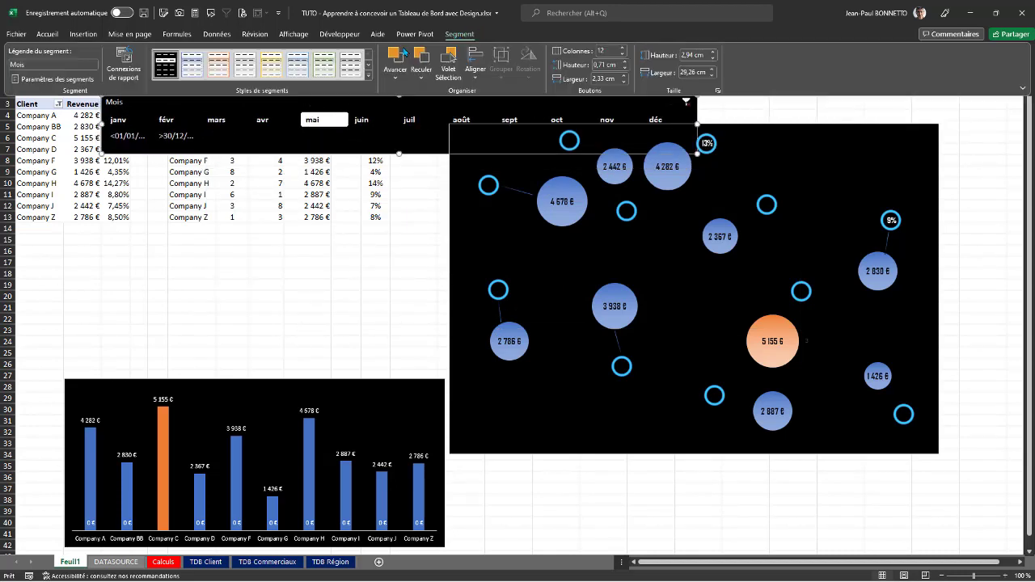
click(80, 79)
click(384, 371)
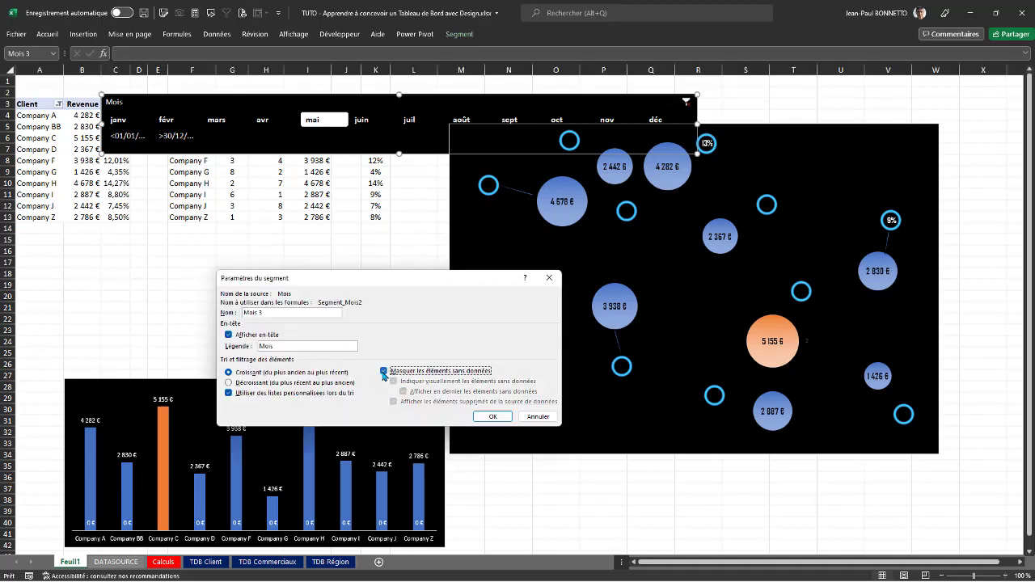
click(240, 338)
click(492, 416)
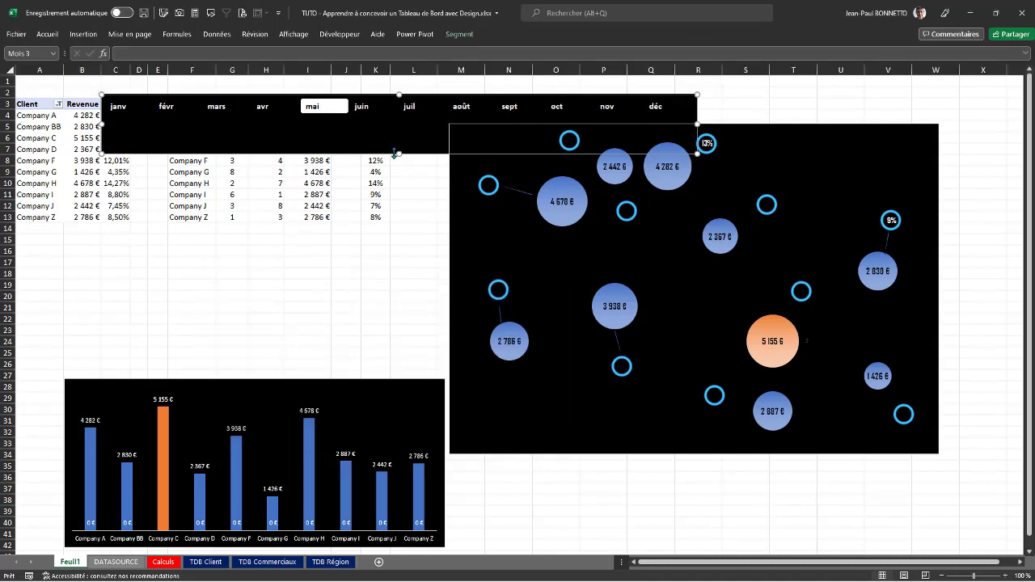
Shrink the Mois slicer to a compact single-row strip above the bubble chart and select all months from janv to déc.
drag(398, 155, 400, 124)
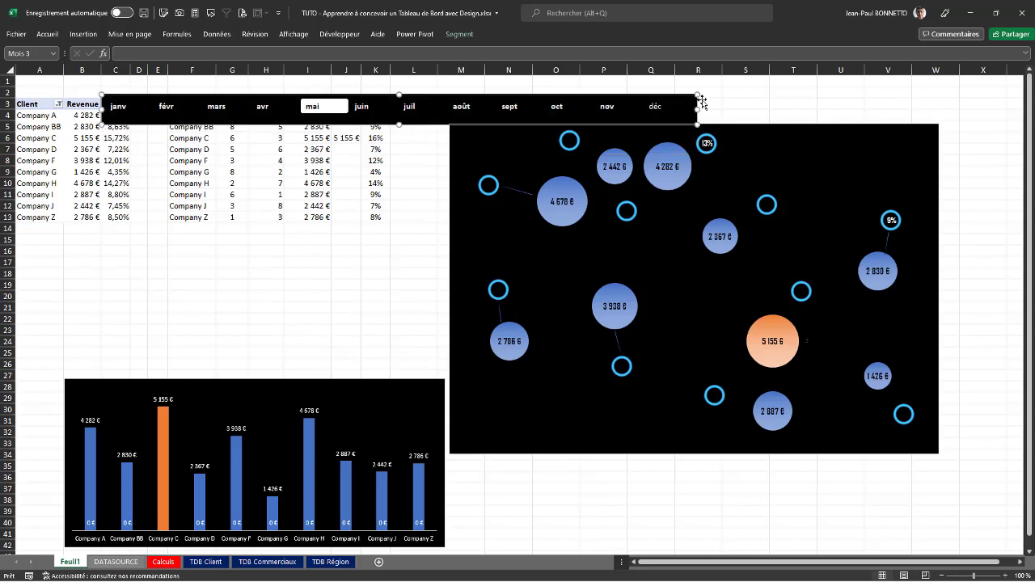
drag(379, 137, 476, 106)
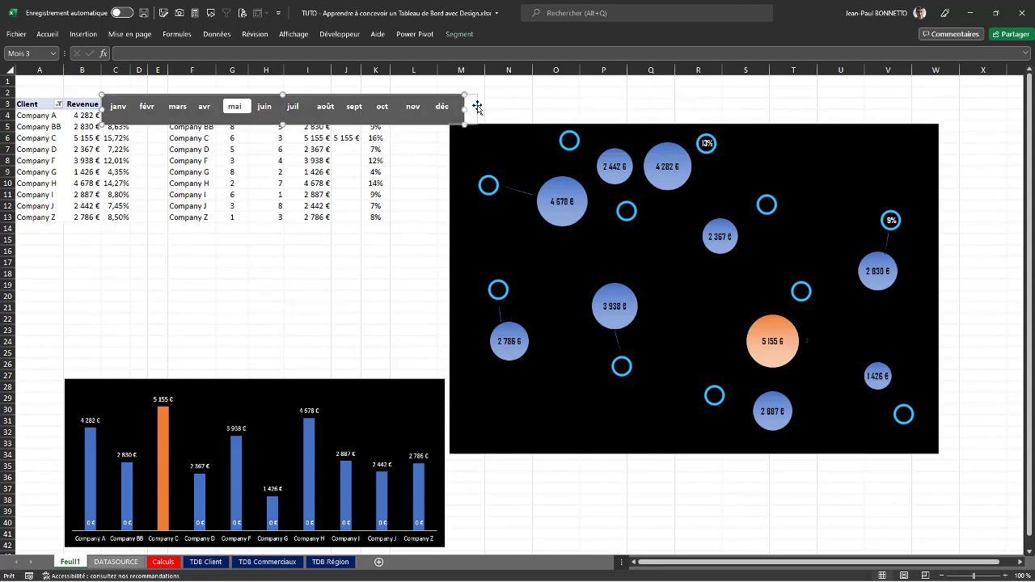
drag(420, 123, 765, 117)
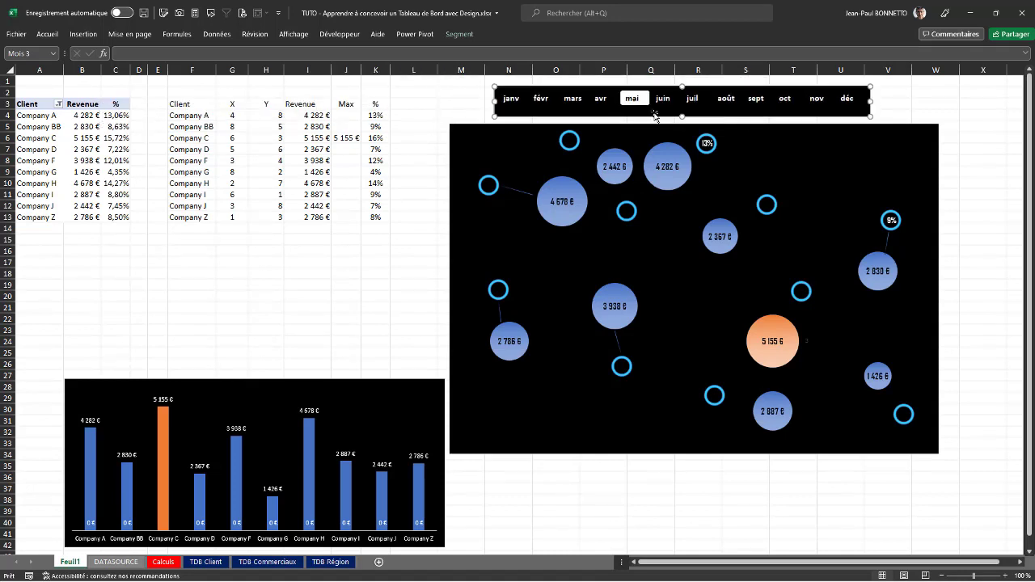
drag(509, 101, 696, 103)
drag(785, 103, 847, 100)
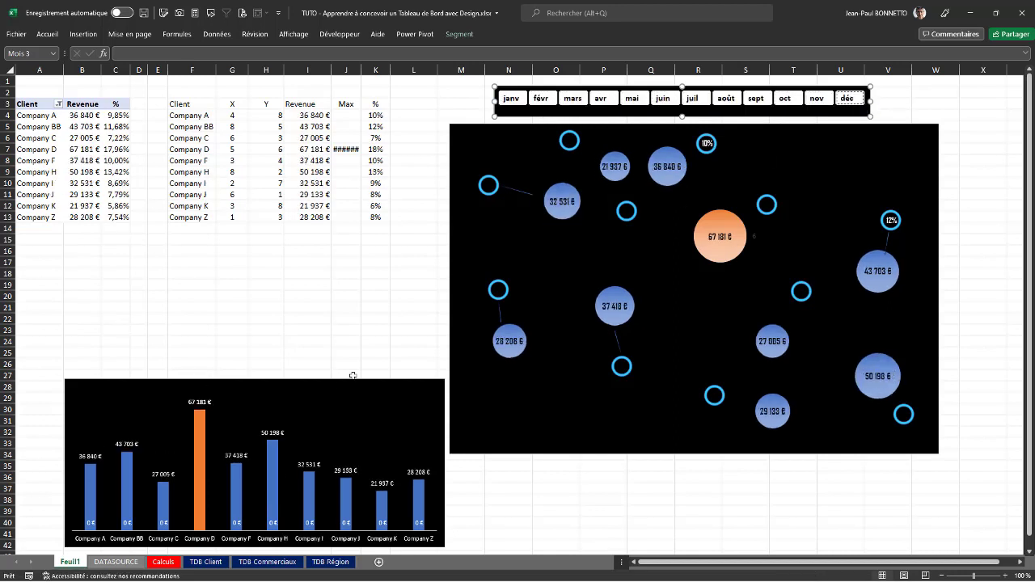
Place the column chart just below the source tables, increase its height slightly, and nudge its plot area up.
click(361, 385)
drag(358, 388, 336, 251)
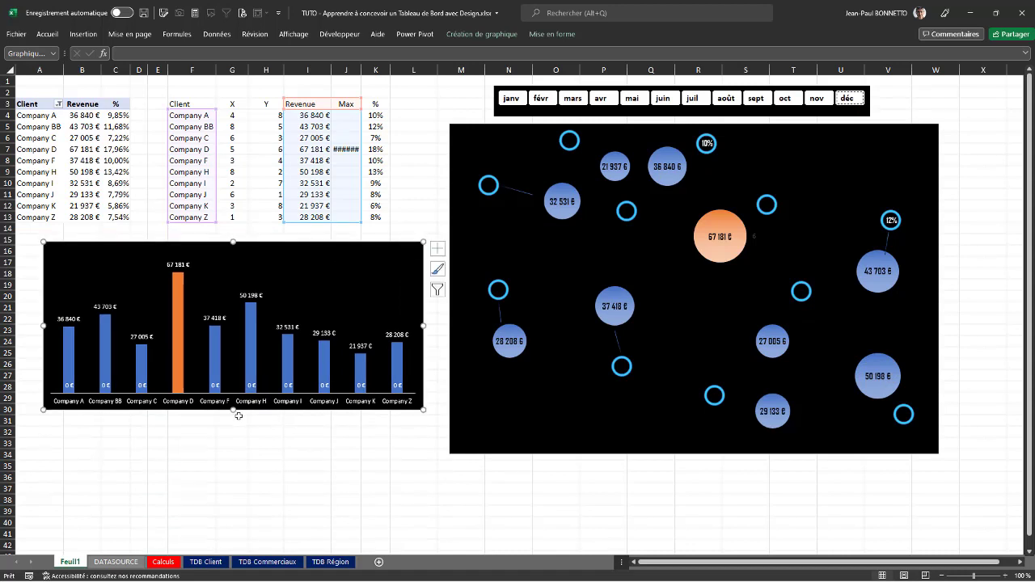
drag(233, 410, 234, 434)
click(310, 255)
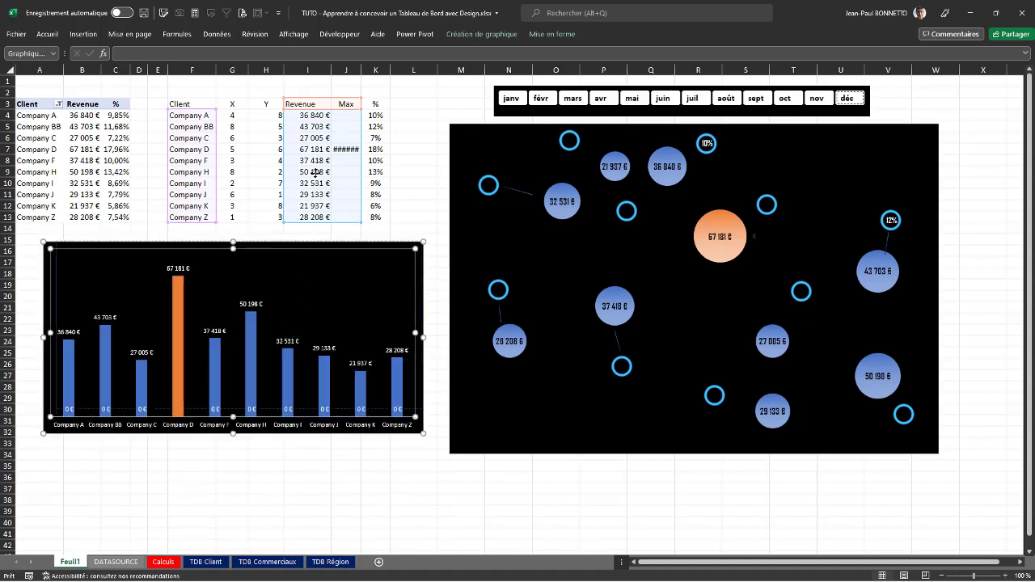
drag(339, 248, 335, 240)
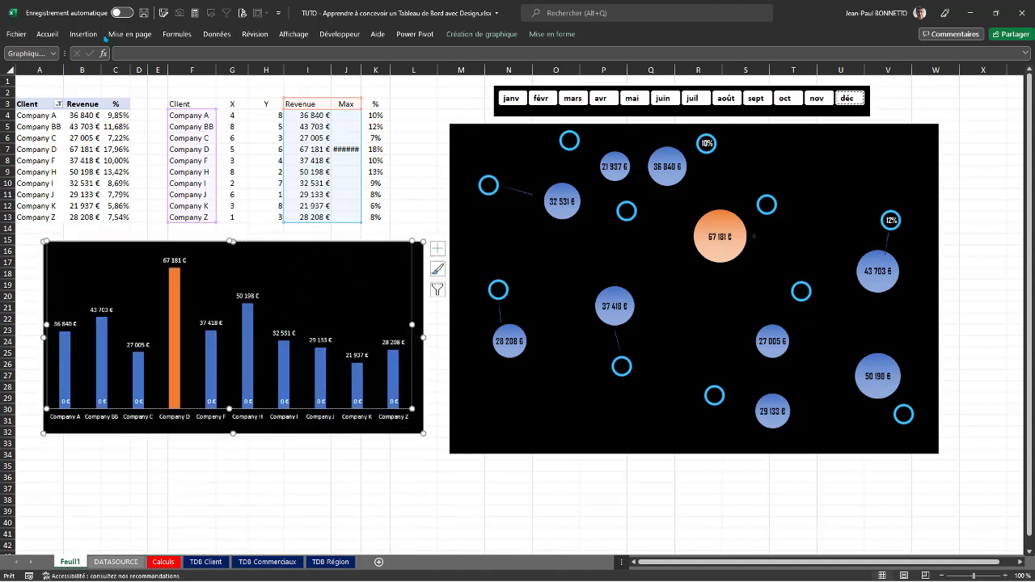
Filter the charts by févr, avr, juil and finally sept, and centre the Mois slicer above the bubble chart.
click(752, 146)
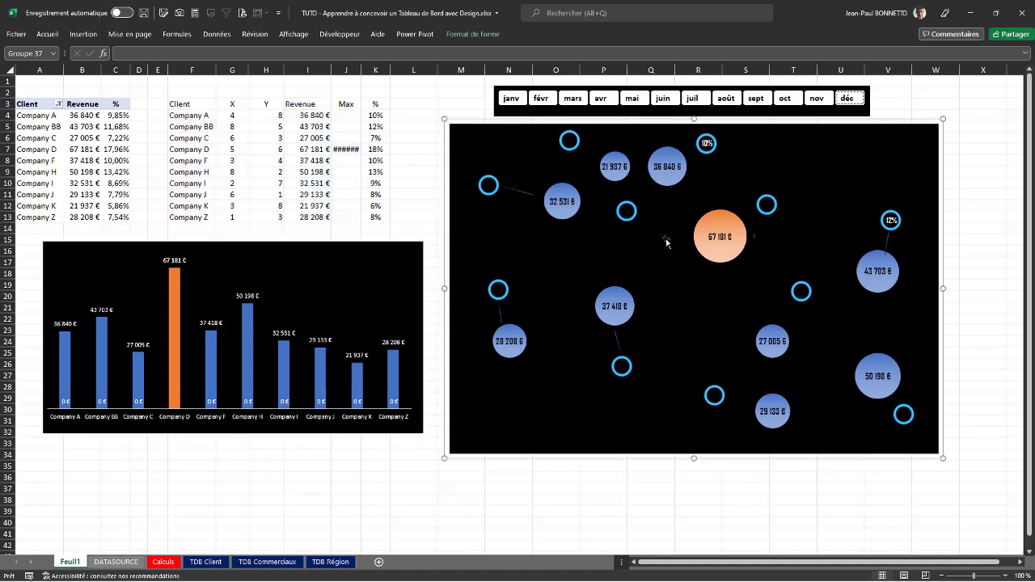
click(490, 477)
click(180, 135)
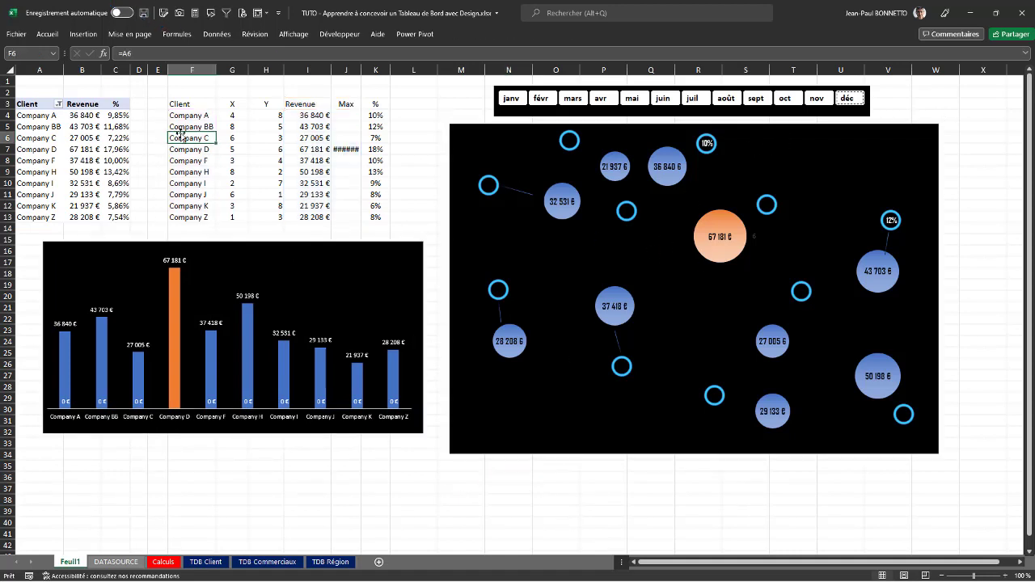
click(542, 100)
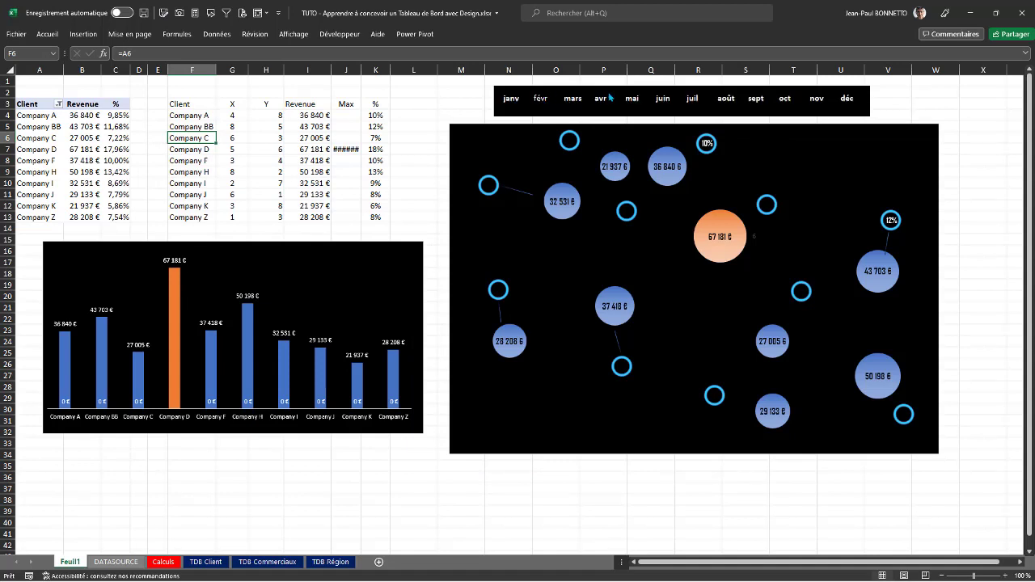
click(601, 99)
click(710, 95)
click(755, 99)
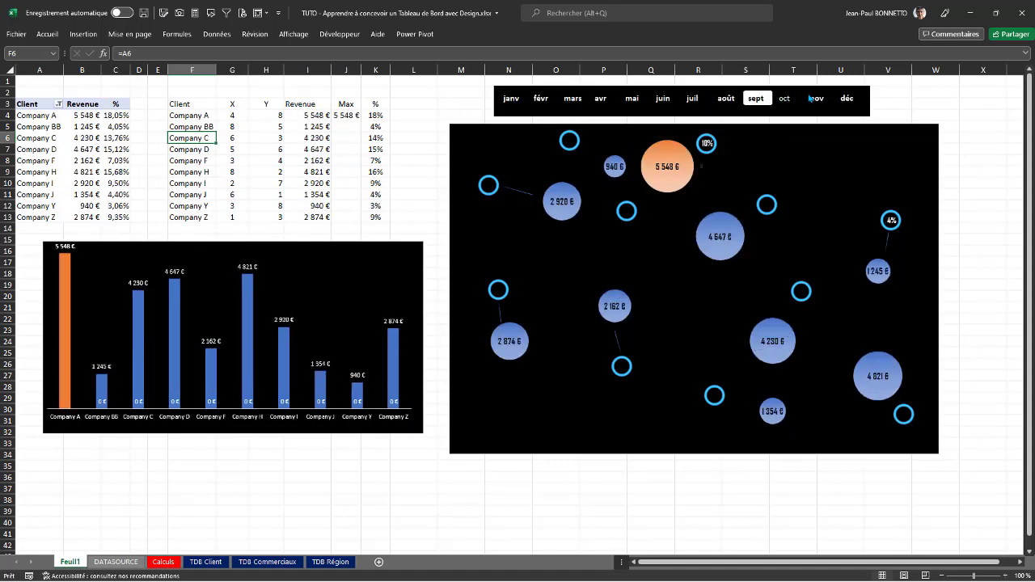
drag(502, 107, 555, 114)
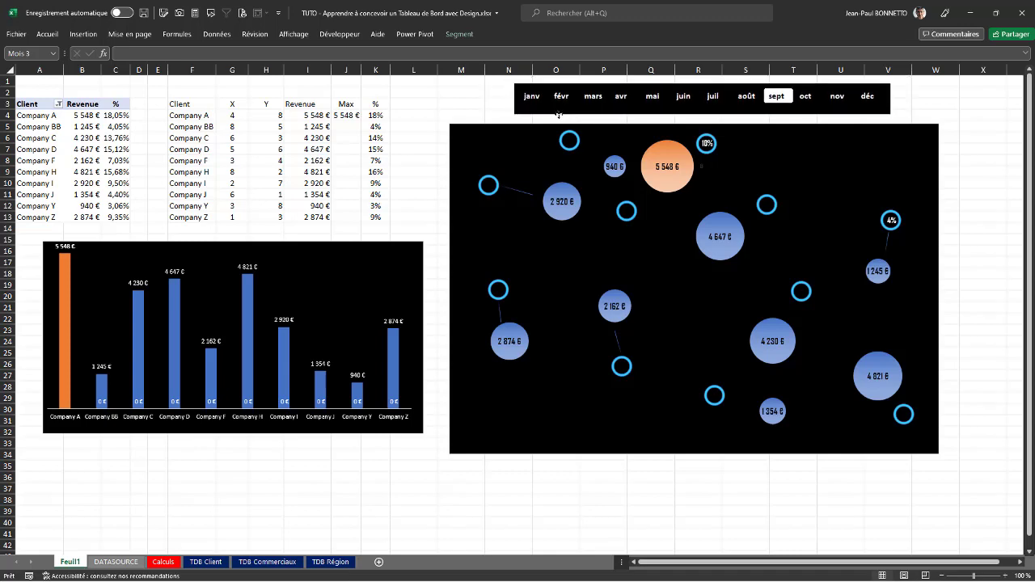
View the finished dashboards on the TDB Client and TDB Commerciaux sheets.
click(205, 562)
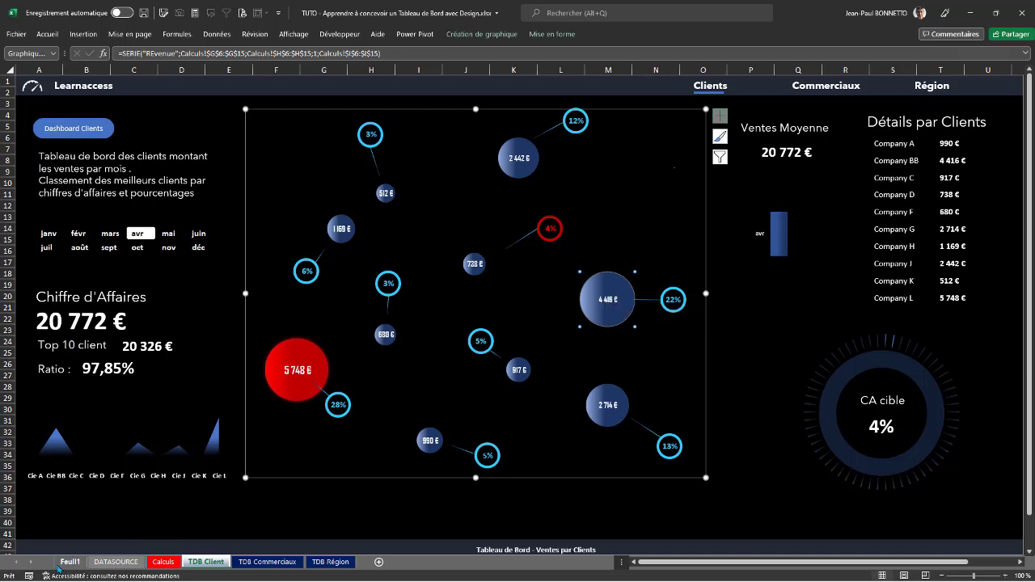
click(261, 562)
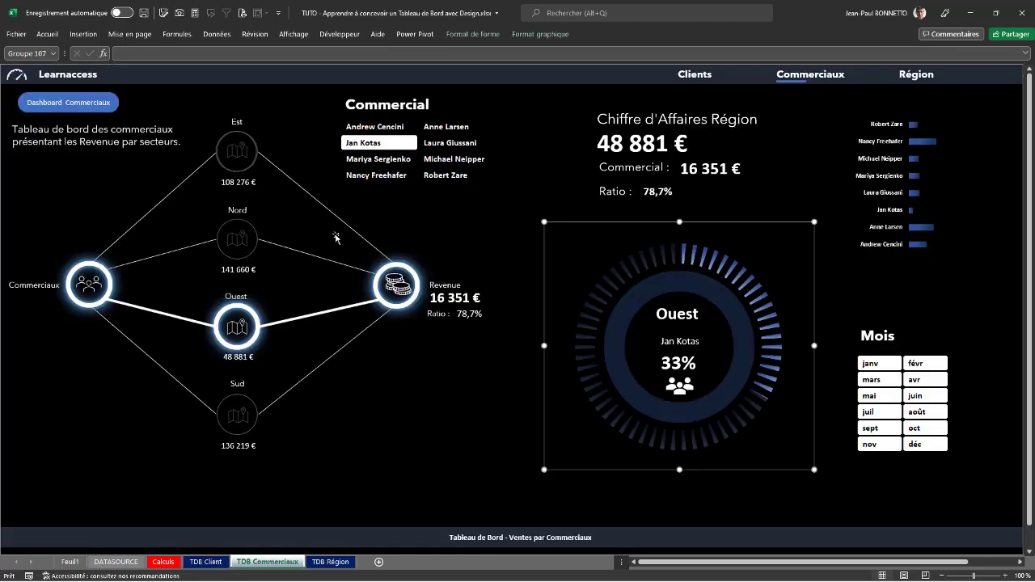